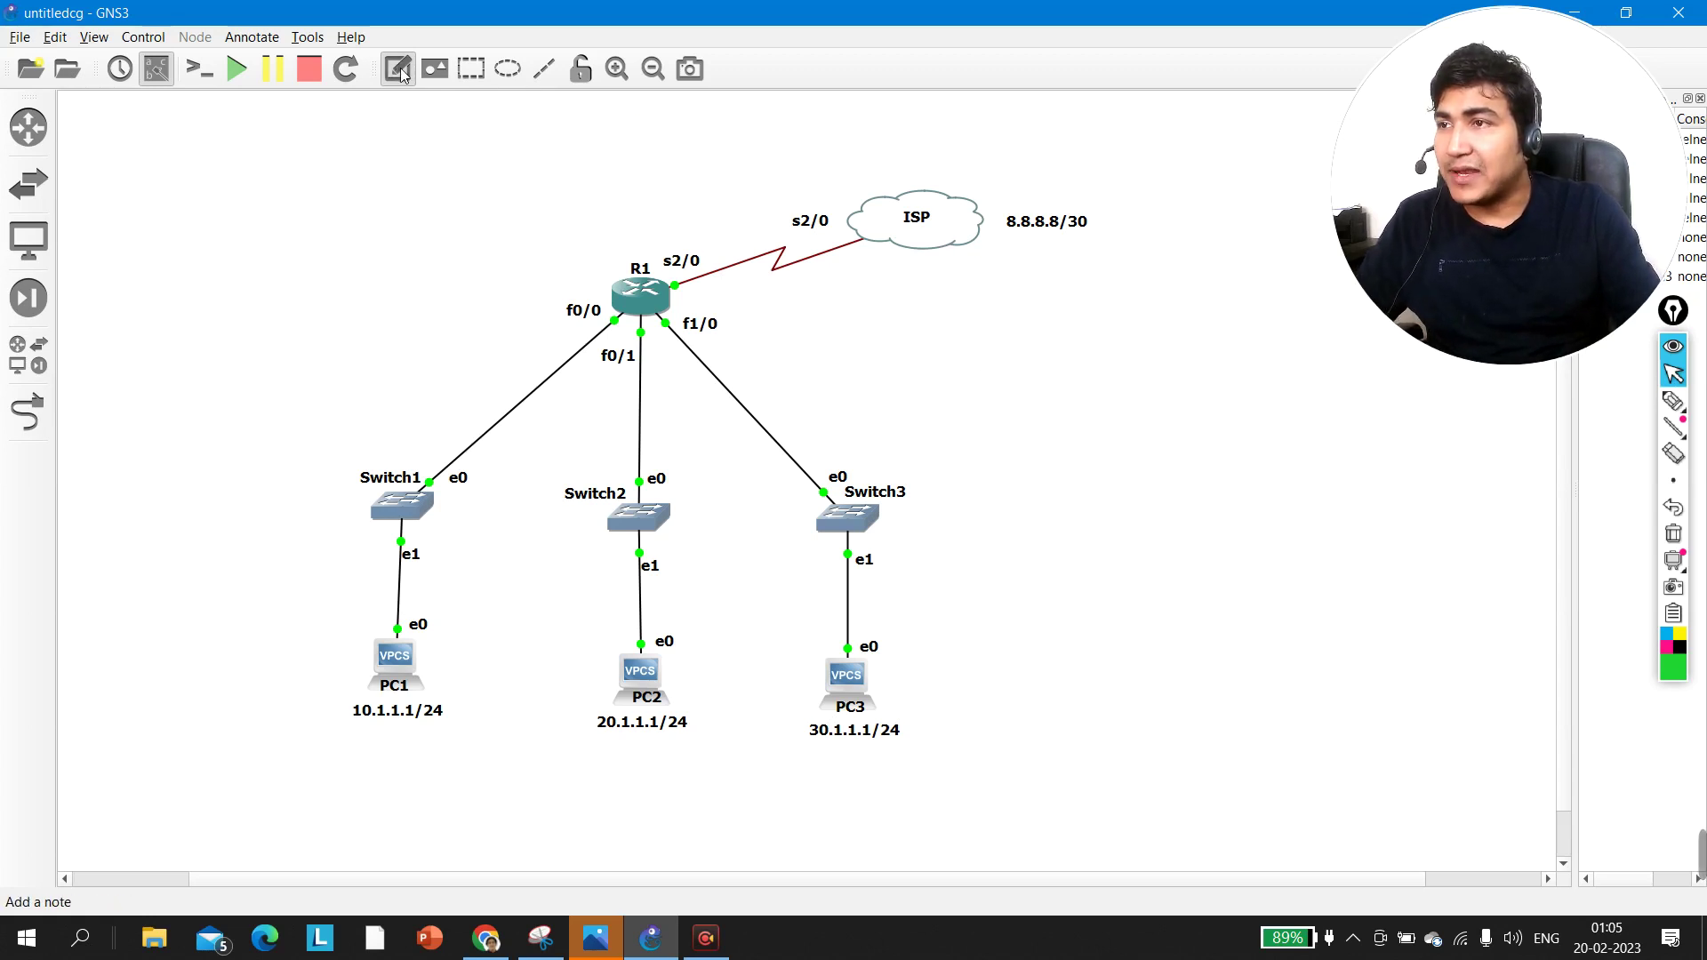
Step: Add the note 101.1.1.0/30 beside the R1–ISP serial link and nudge PC1's address label slightly down
{"action": "left_click", "coordinate": [692, 233]}
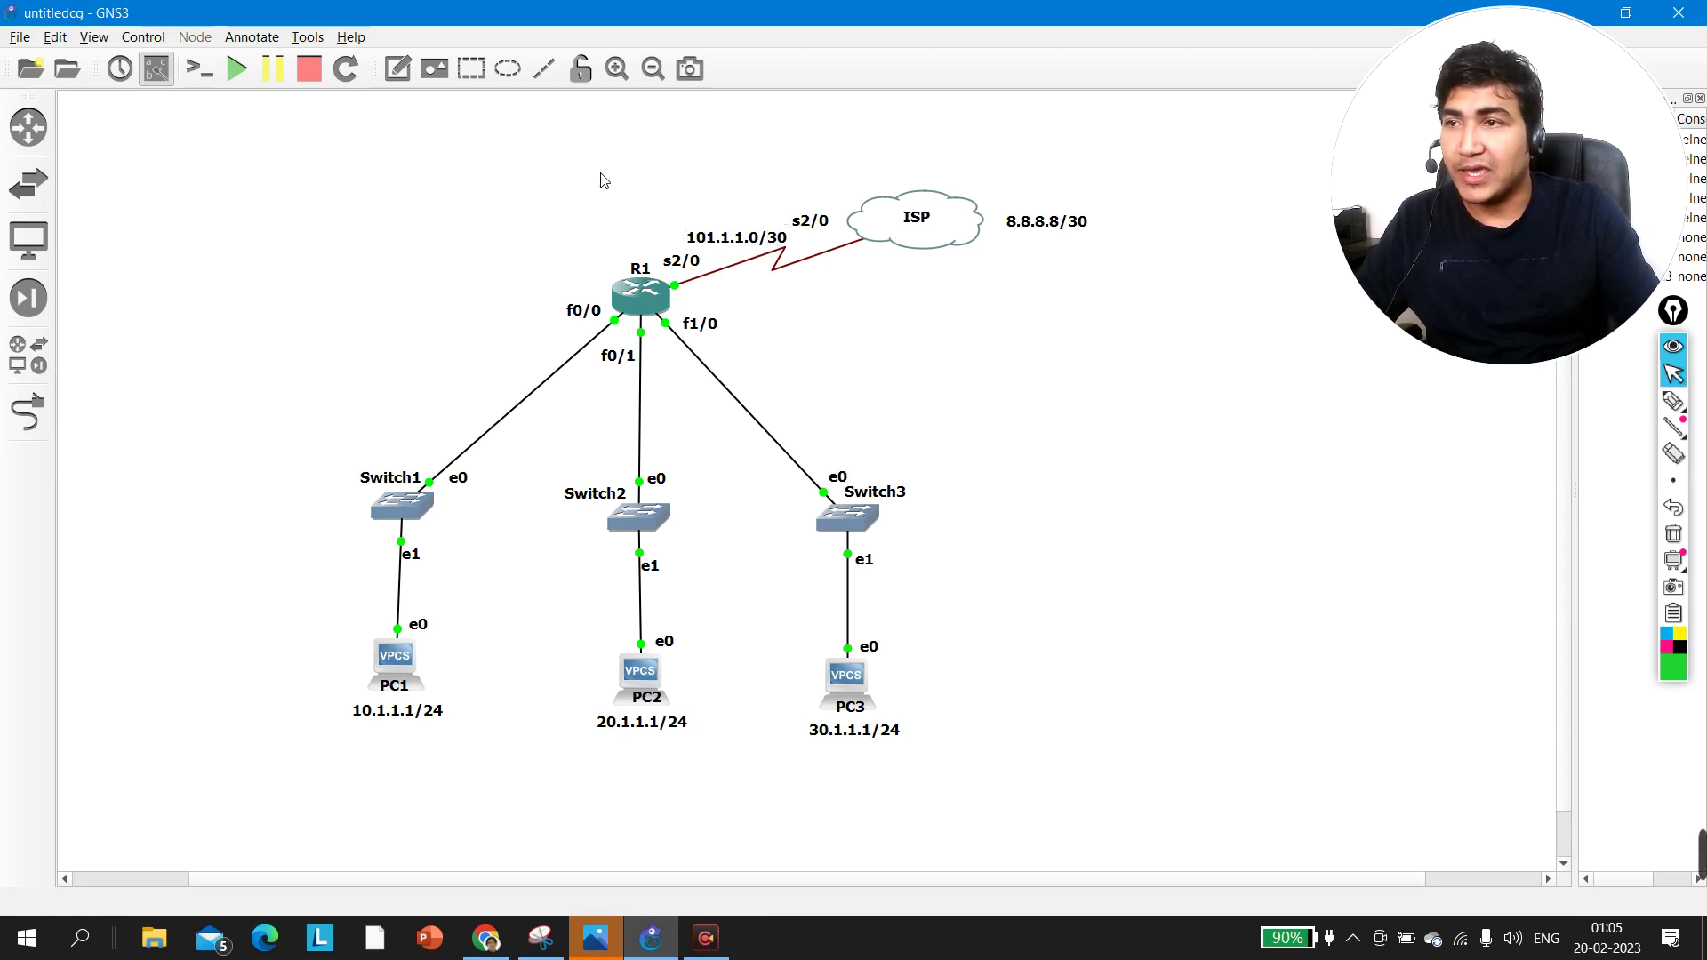
{"action": "left_click_drag", "start_coordinate": [744, 245], "coordinate": [790, 249]}
{"action": "left_click", "coordinate": [889, 360]}
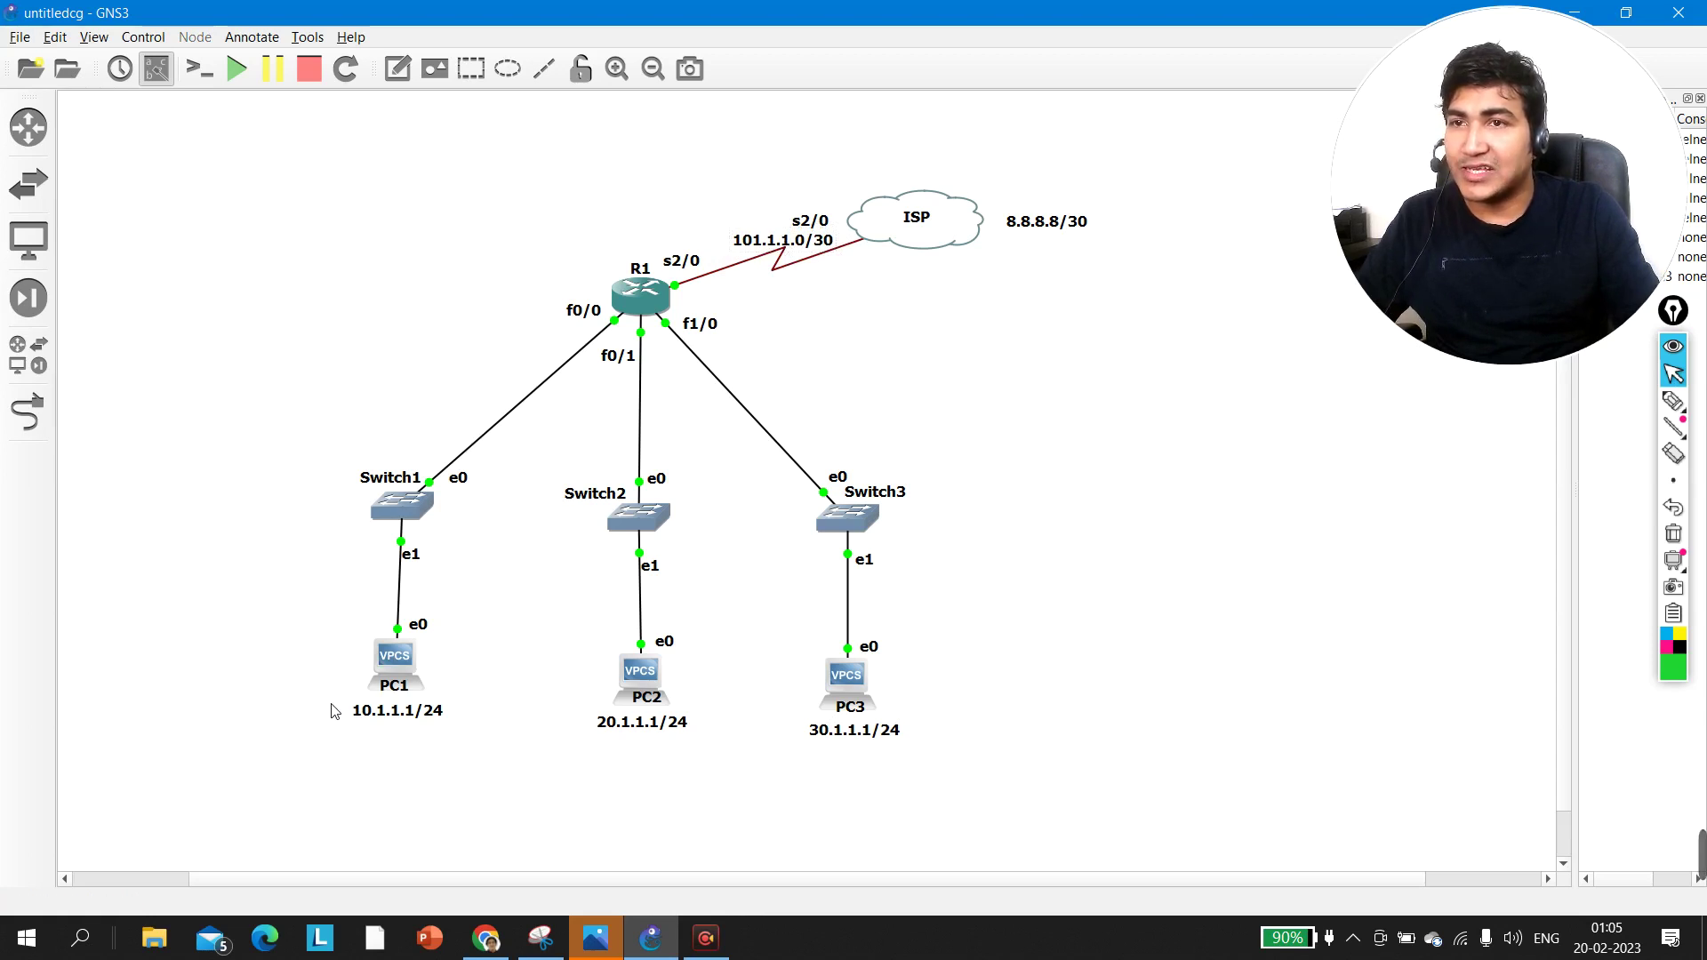
{"action": "left_click_drag", "start_coordinate": [412, 716], "coordinate": [412, 721]}
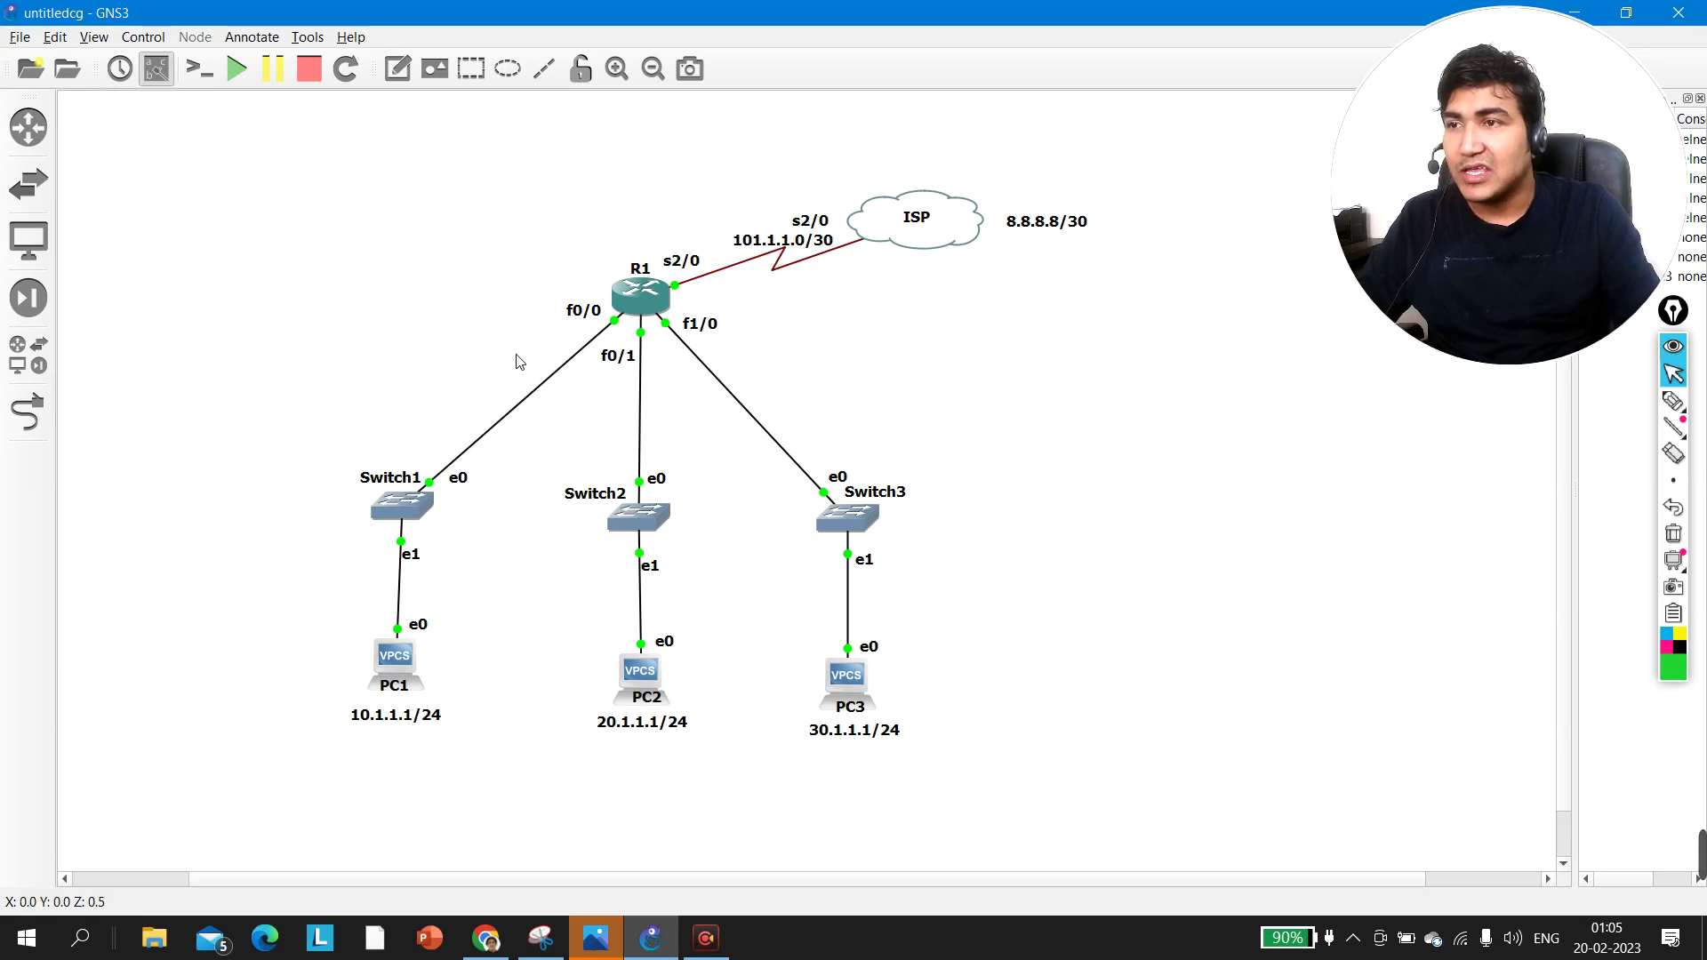
{"action": "left_click_drag", "start_coordinate": [552, 331], "coordinate": [578, 379]}
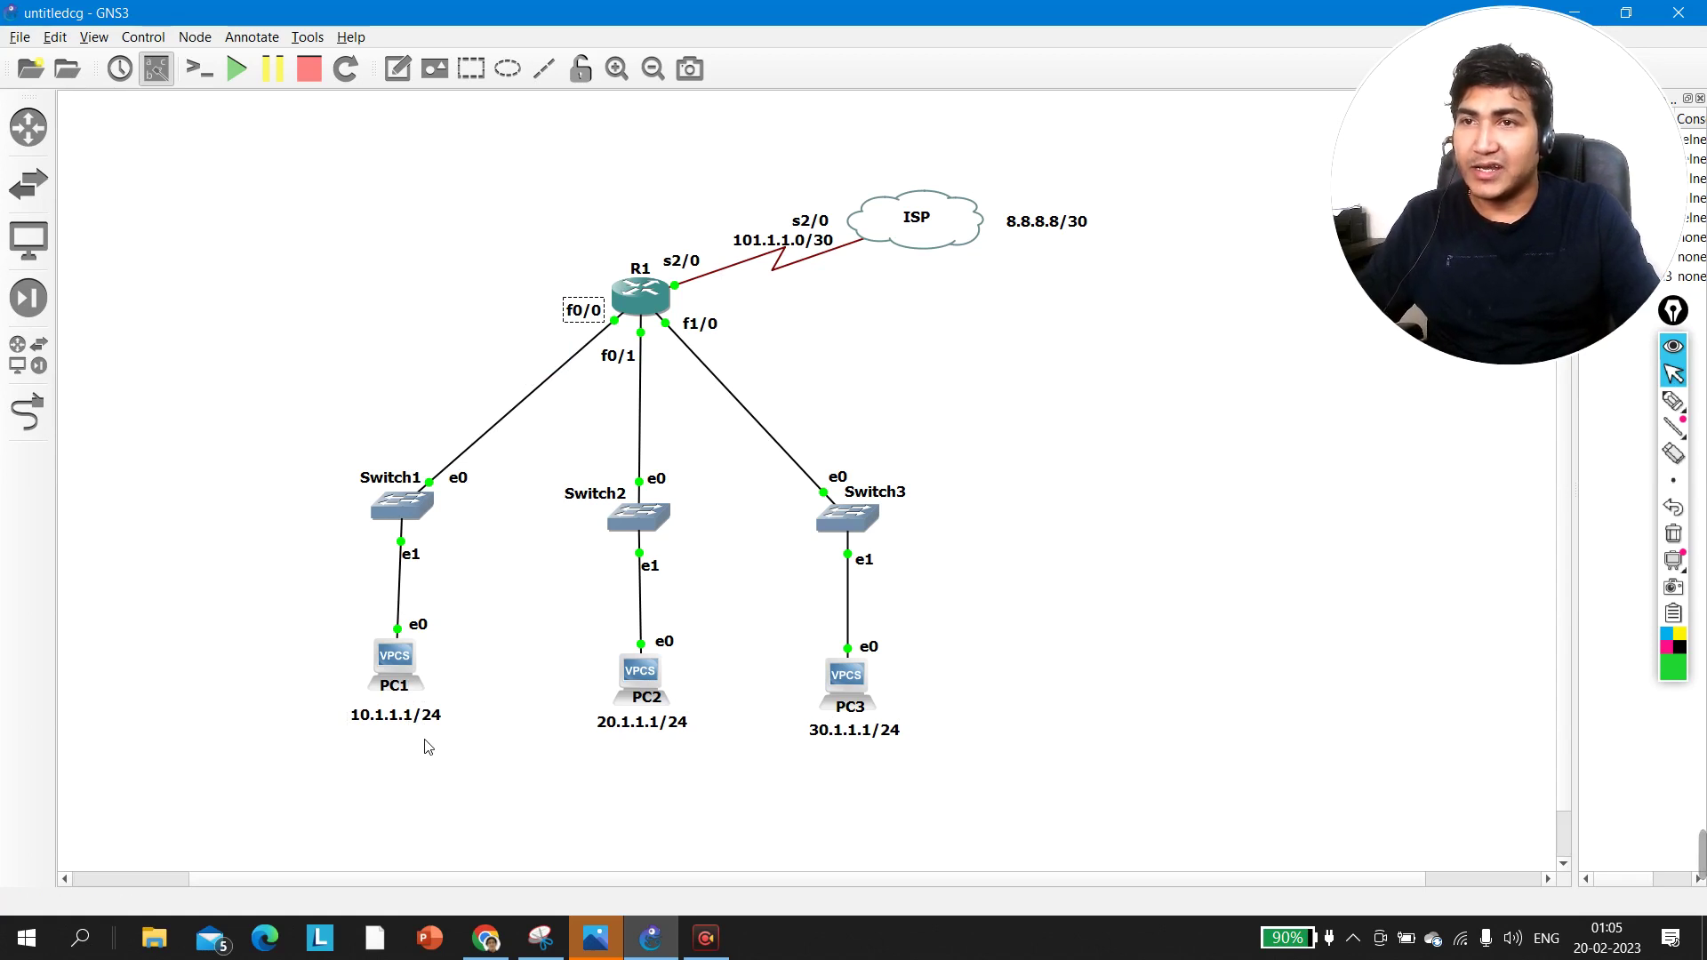
{"action": "left_click_drag", "start_coordinate": [307, 630], "coordinate": [485, 801]}
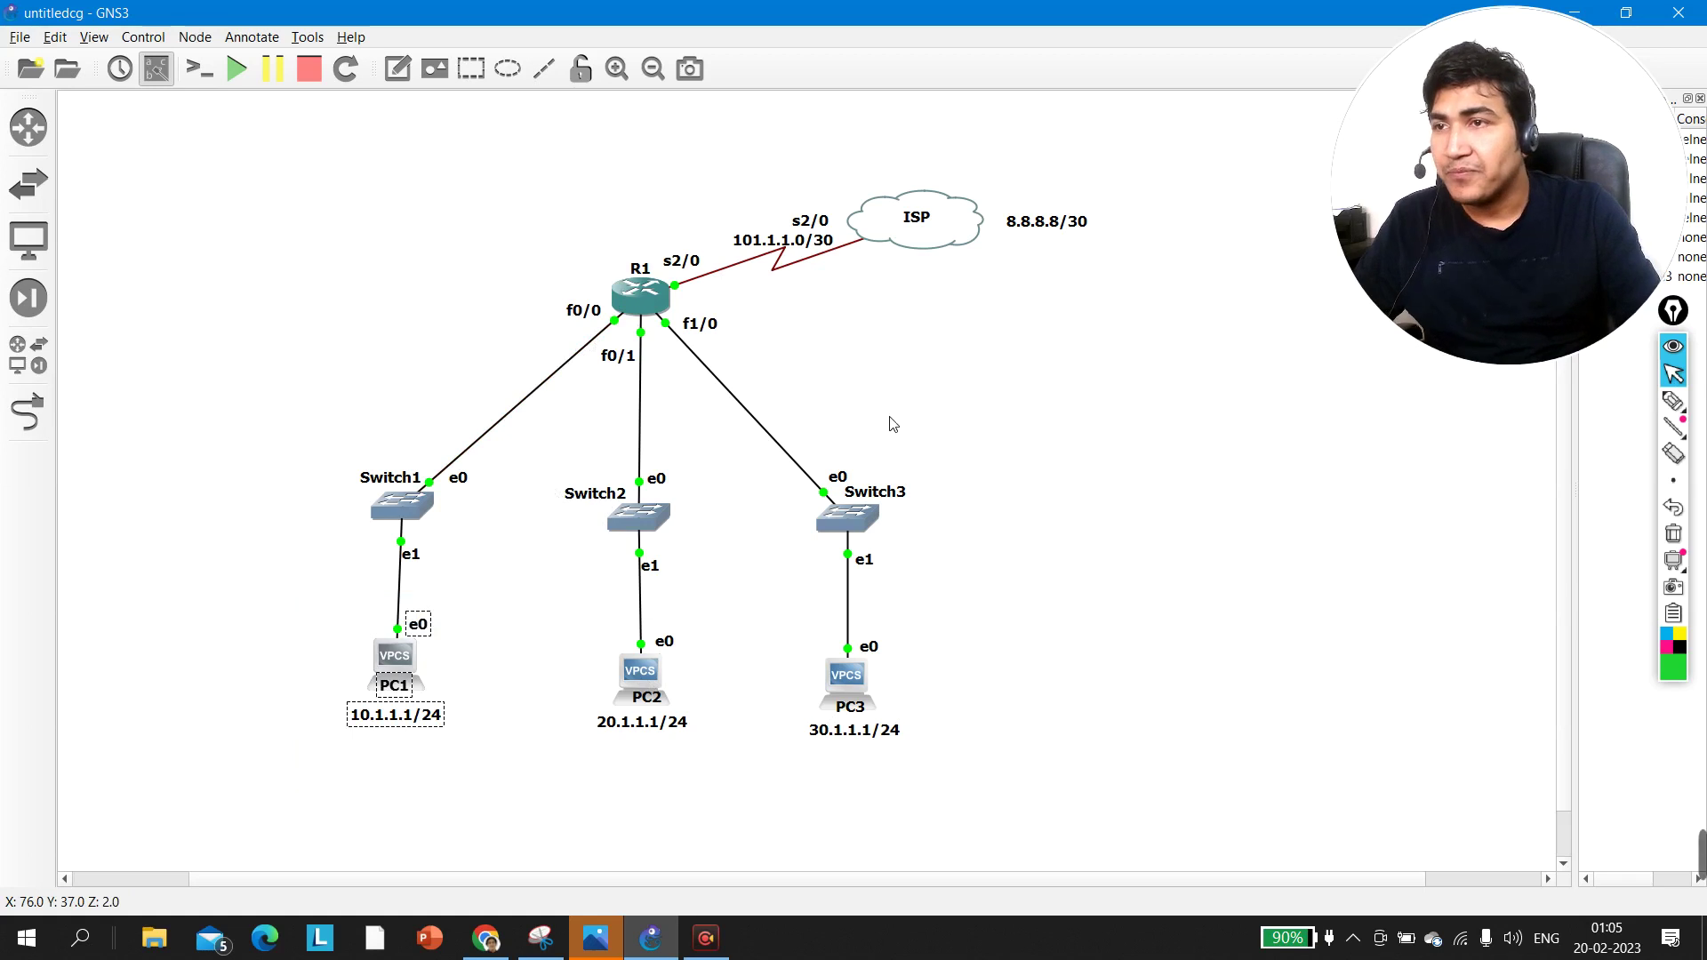
{"action": "left_click_drag", "start_coordinate": [343, 438], "coordinate": [1042, 790]}
{"action": "left_click", "coordinate": [1296, 724]}
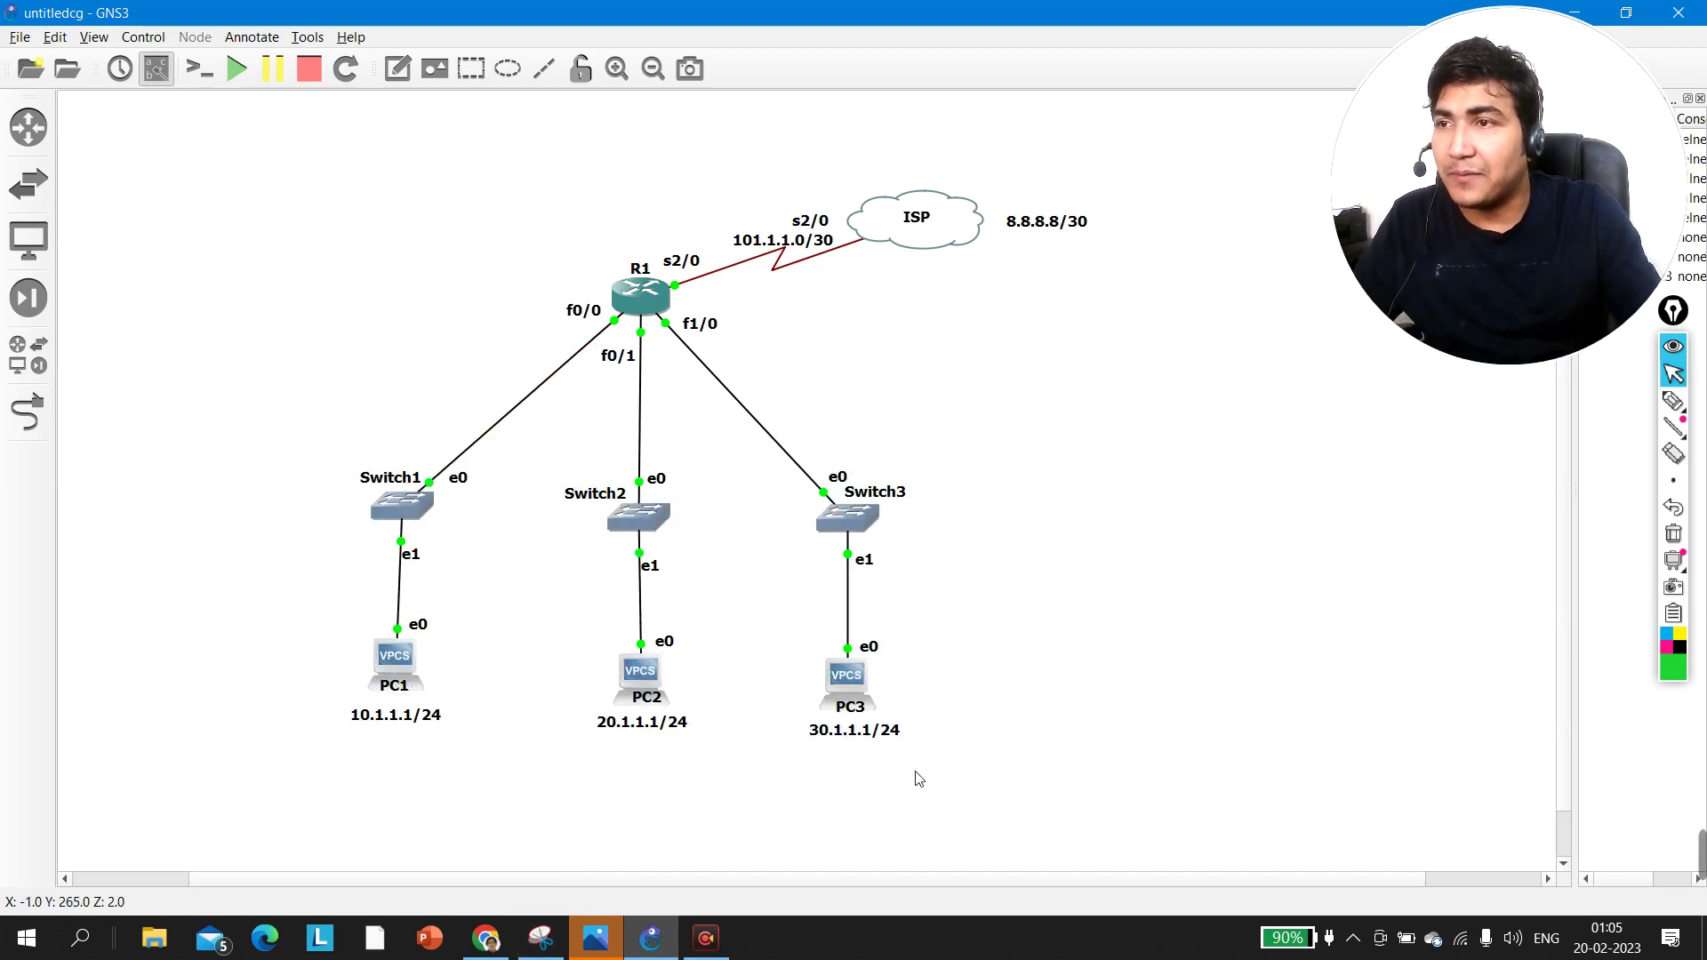
Step: Open the ISP router's console below its icon in the topology and enter global configuration mode
{"action": "double_click", "coordinate": [954, 241]}
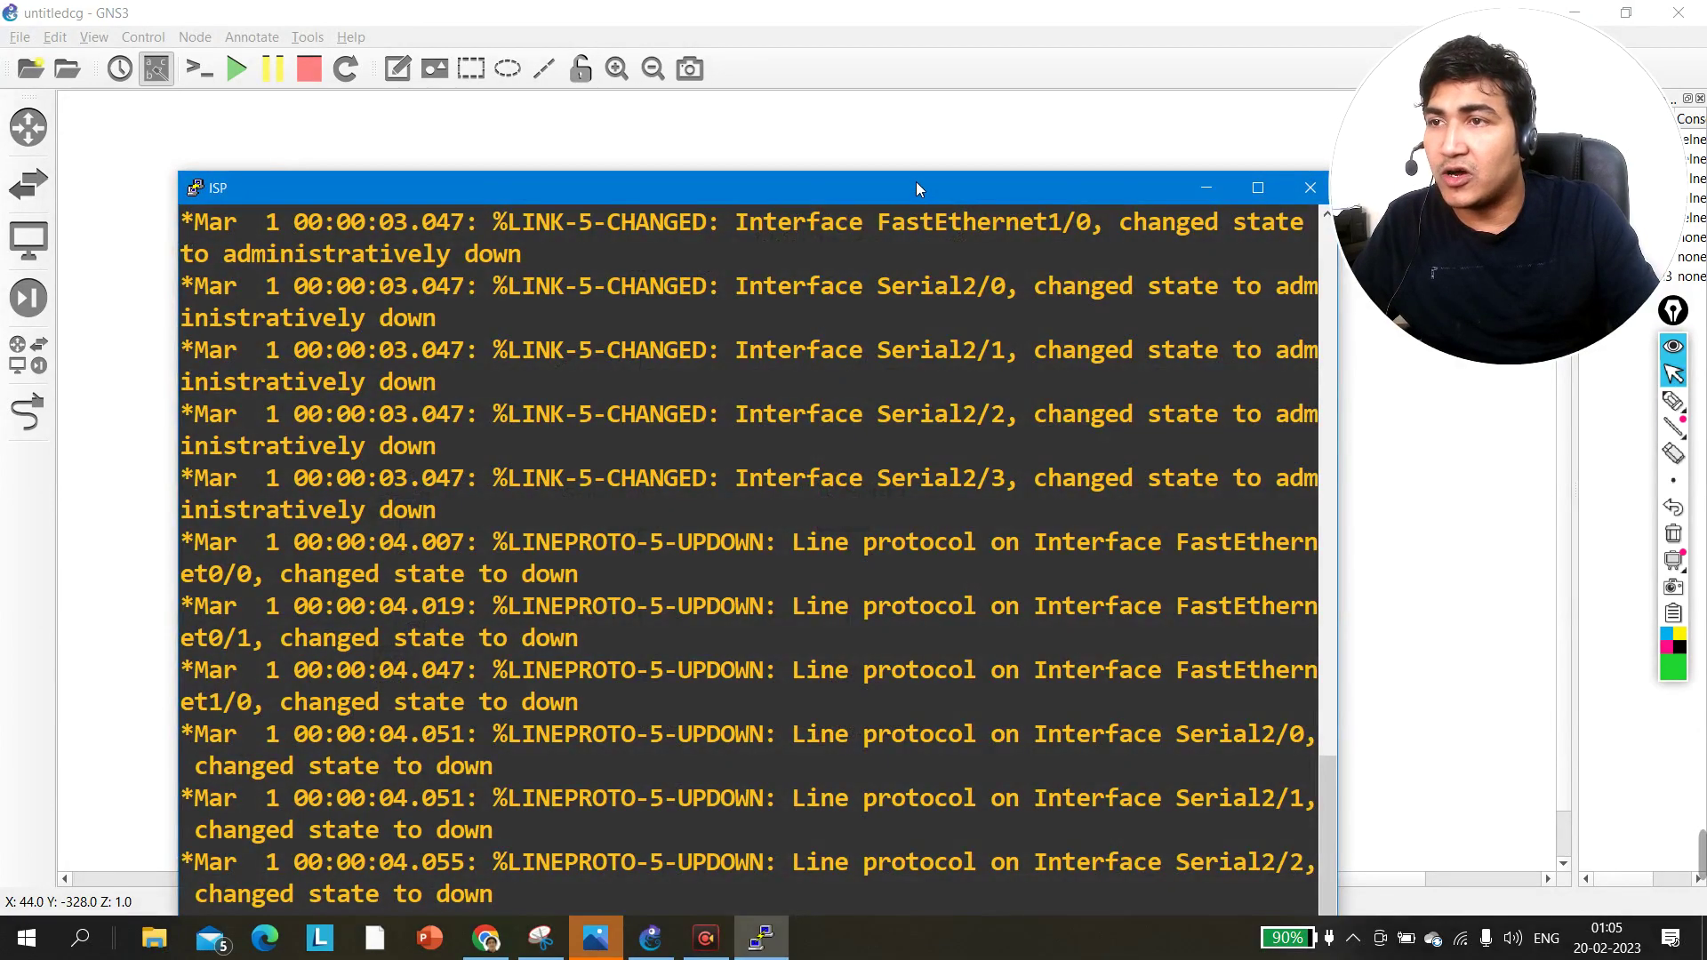
{"action": "left_click_drag", "start_coordinate": [916, 181], "coordinate": [996, 494]}
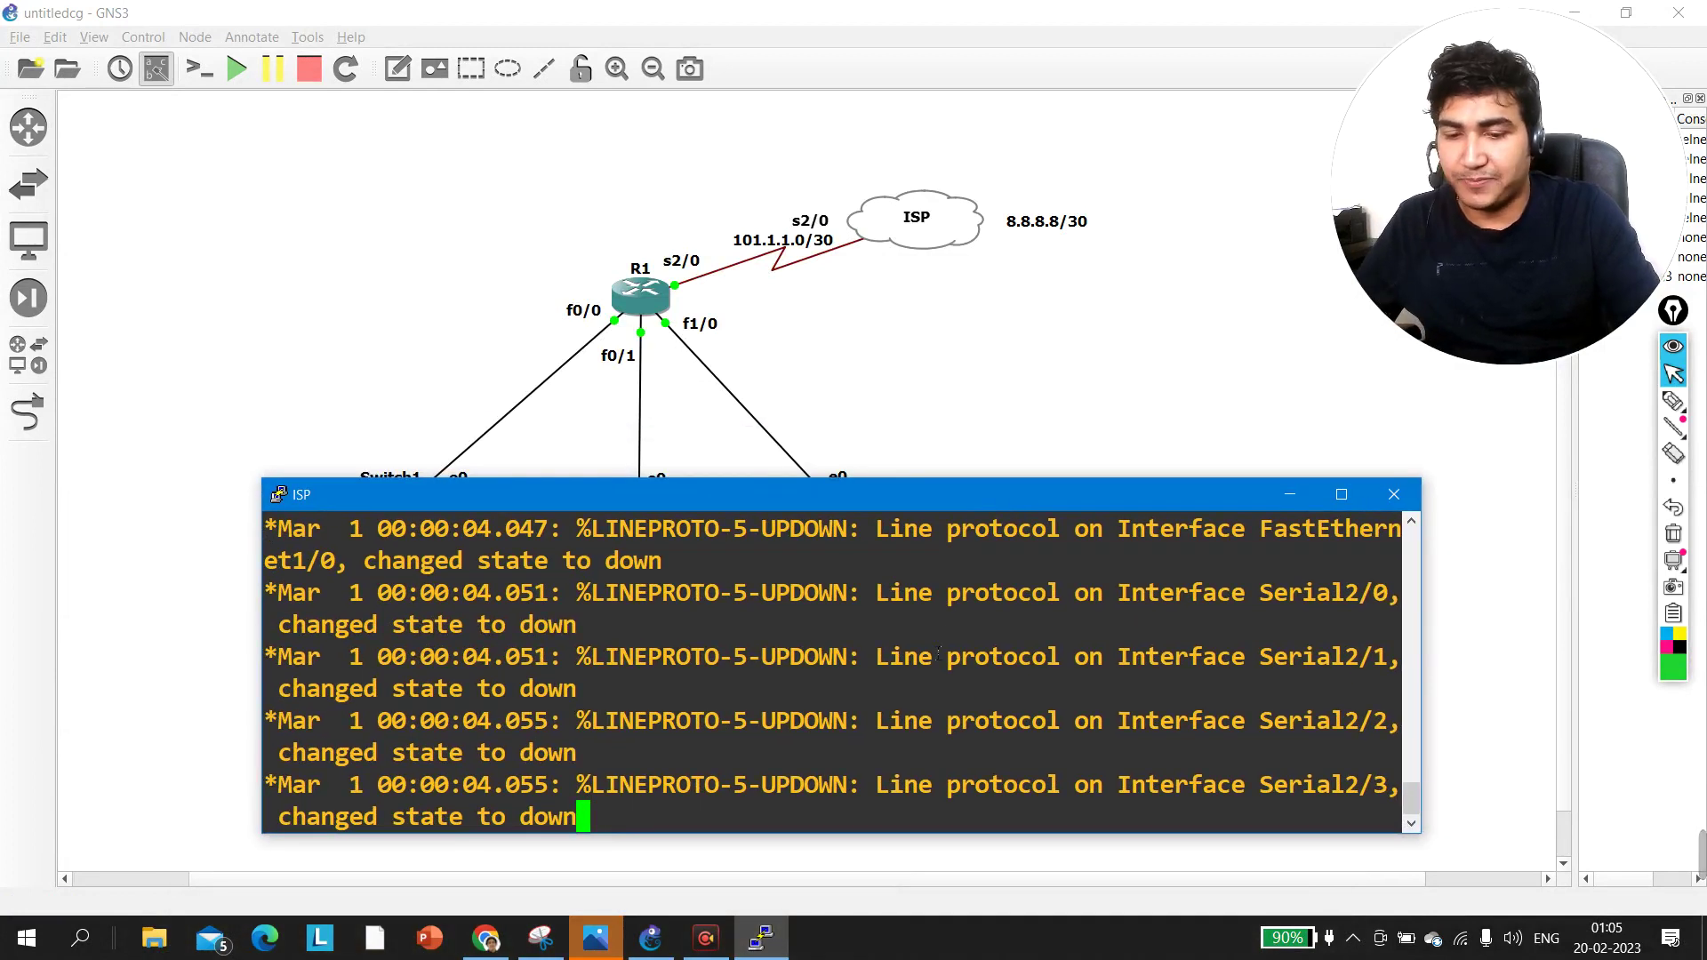
{"action": "key", "text": "Return"}
{"action": "key", "text": "Return"}
{"action": "key", "text": "Return"}
{"action": "key", "text": "Return"}
{"action": "key", "text": "Return"}
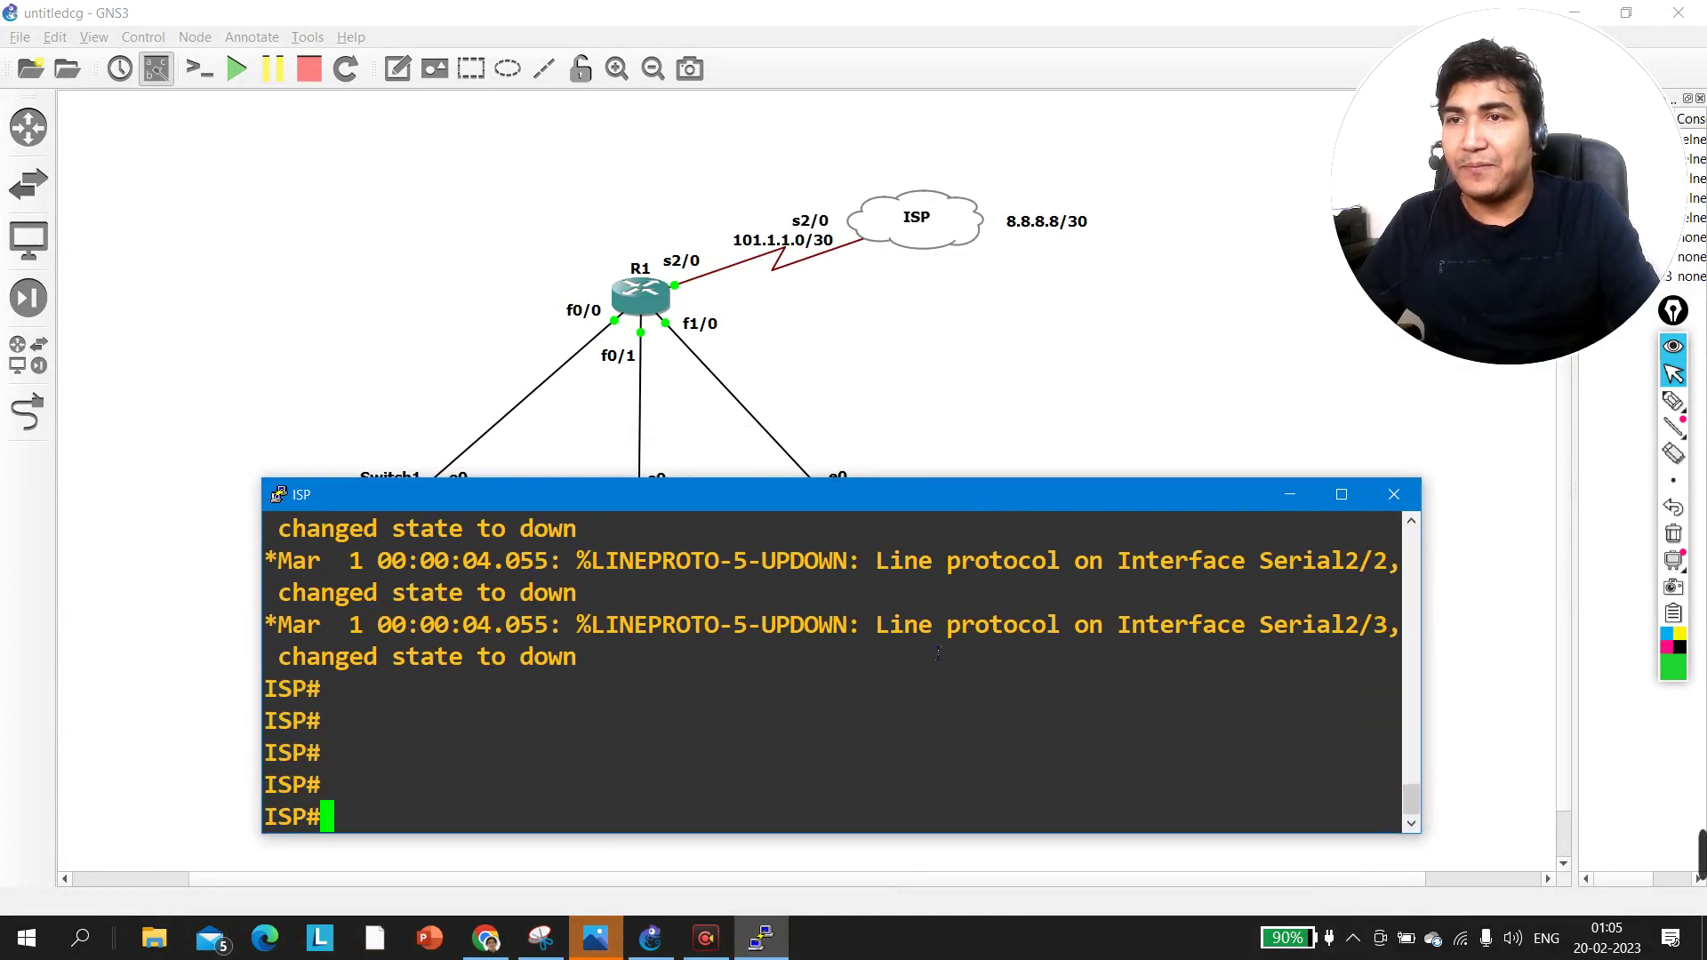
{"action": "type", "text": "conf"}
{"action": "key", "text": "Tab"}
{"action": "key", "text": "Return"}
{"action": "key", "text": "Return"}
{"action": "key", "text": "Return"}
{"action": "key", "text": "Return"}
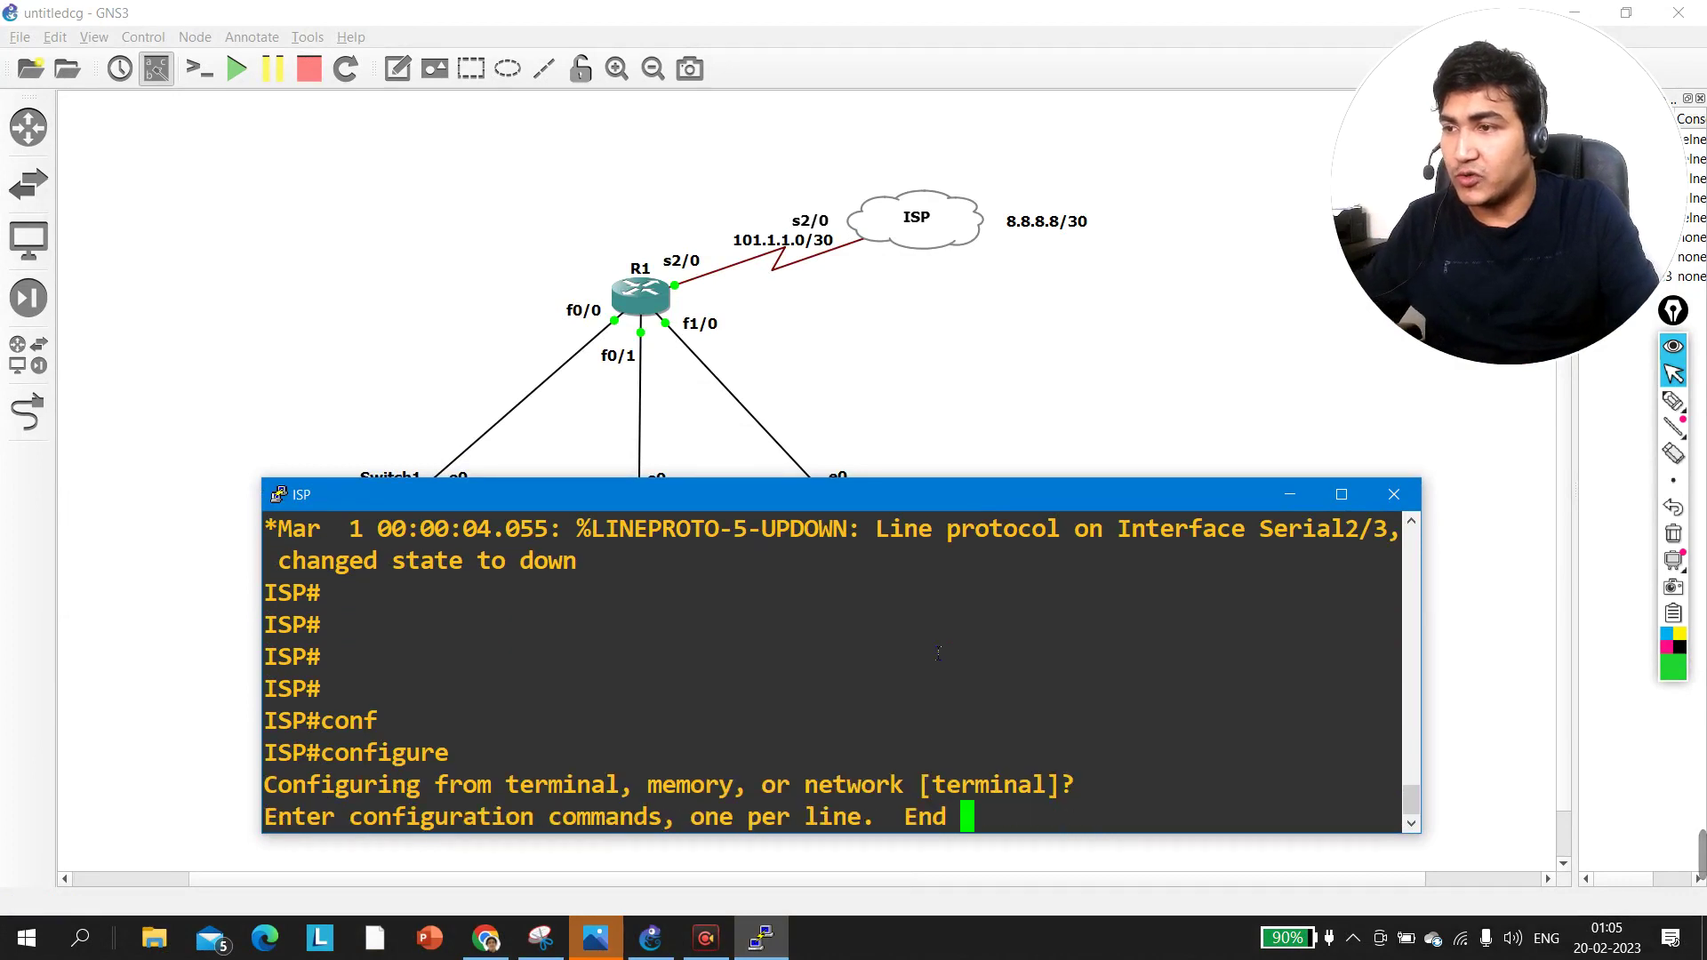
Step: Enable interface s2/0 on the ISP router with no shutdown
{"action": "type", "text": "int "}
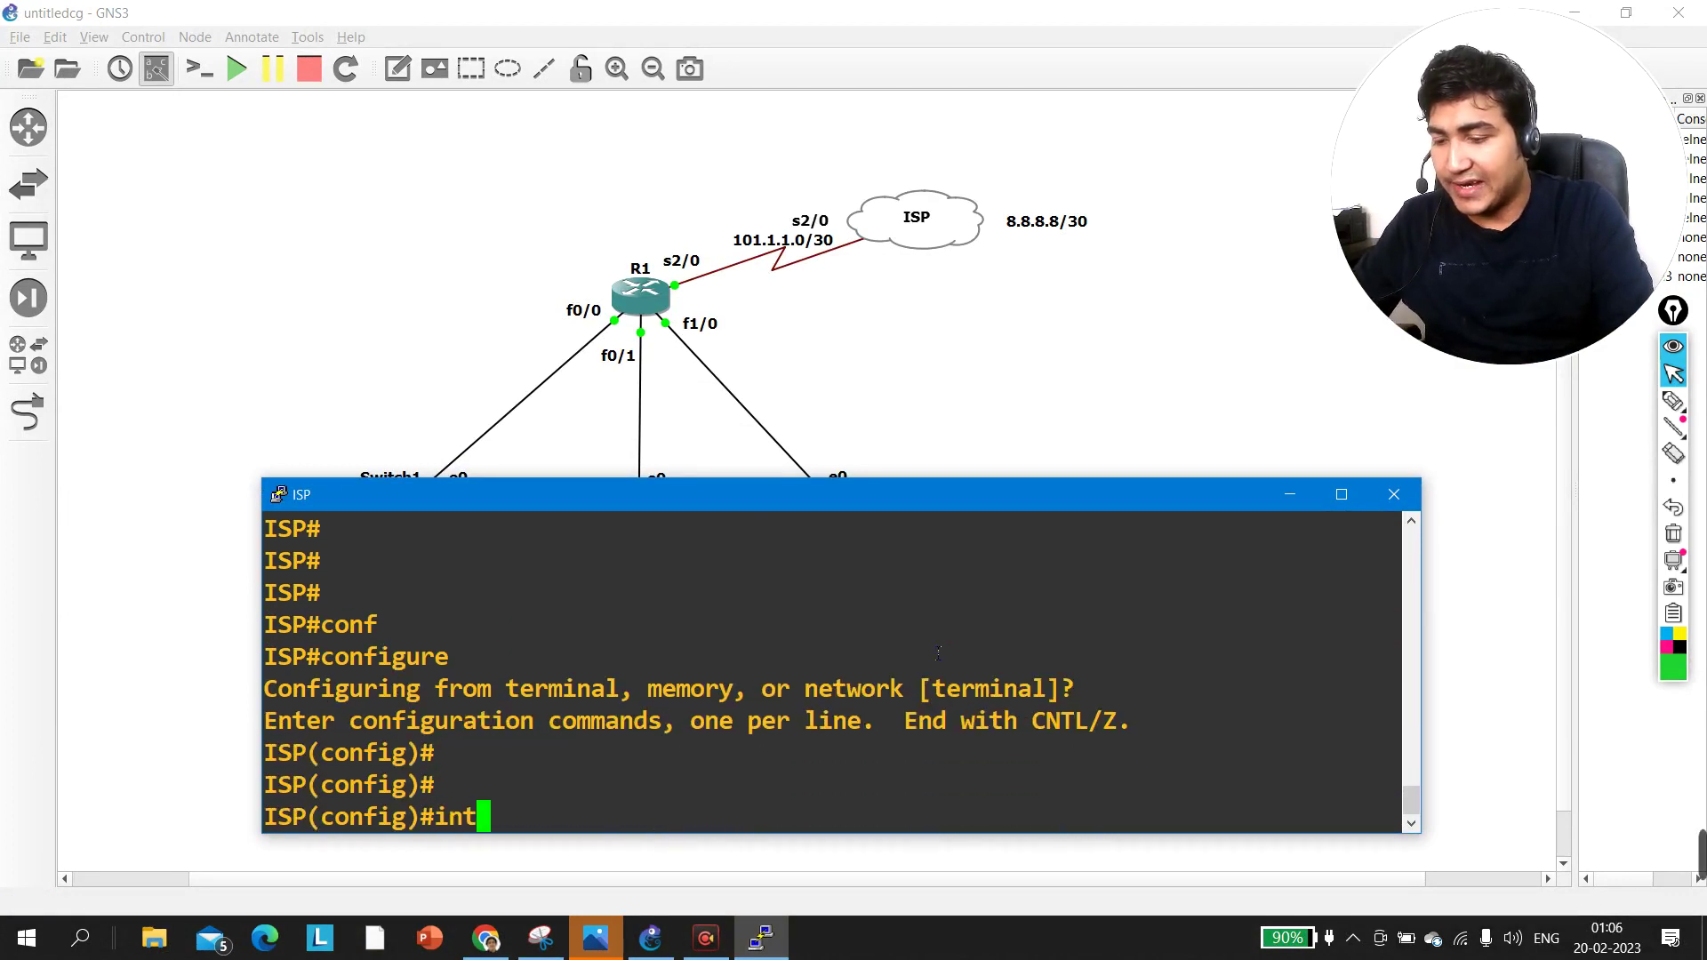
{"action": "type", "text": "s2/0"}
{"action": "key", "text": "Return"}
{"action": "type", "text": "no sh"}
{"action": "key", "text": "Tab"}
{"action": "key", "text": "Return"}
Step: Assign 101.1.1.2 with mask 255.255.255.252 to the ISP's s2/0 and return to global configuration mode
{"action": "type", "text": "ip add"}
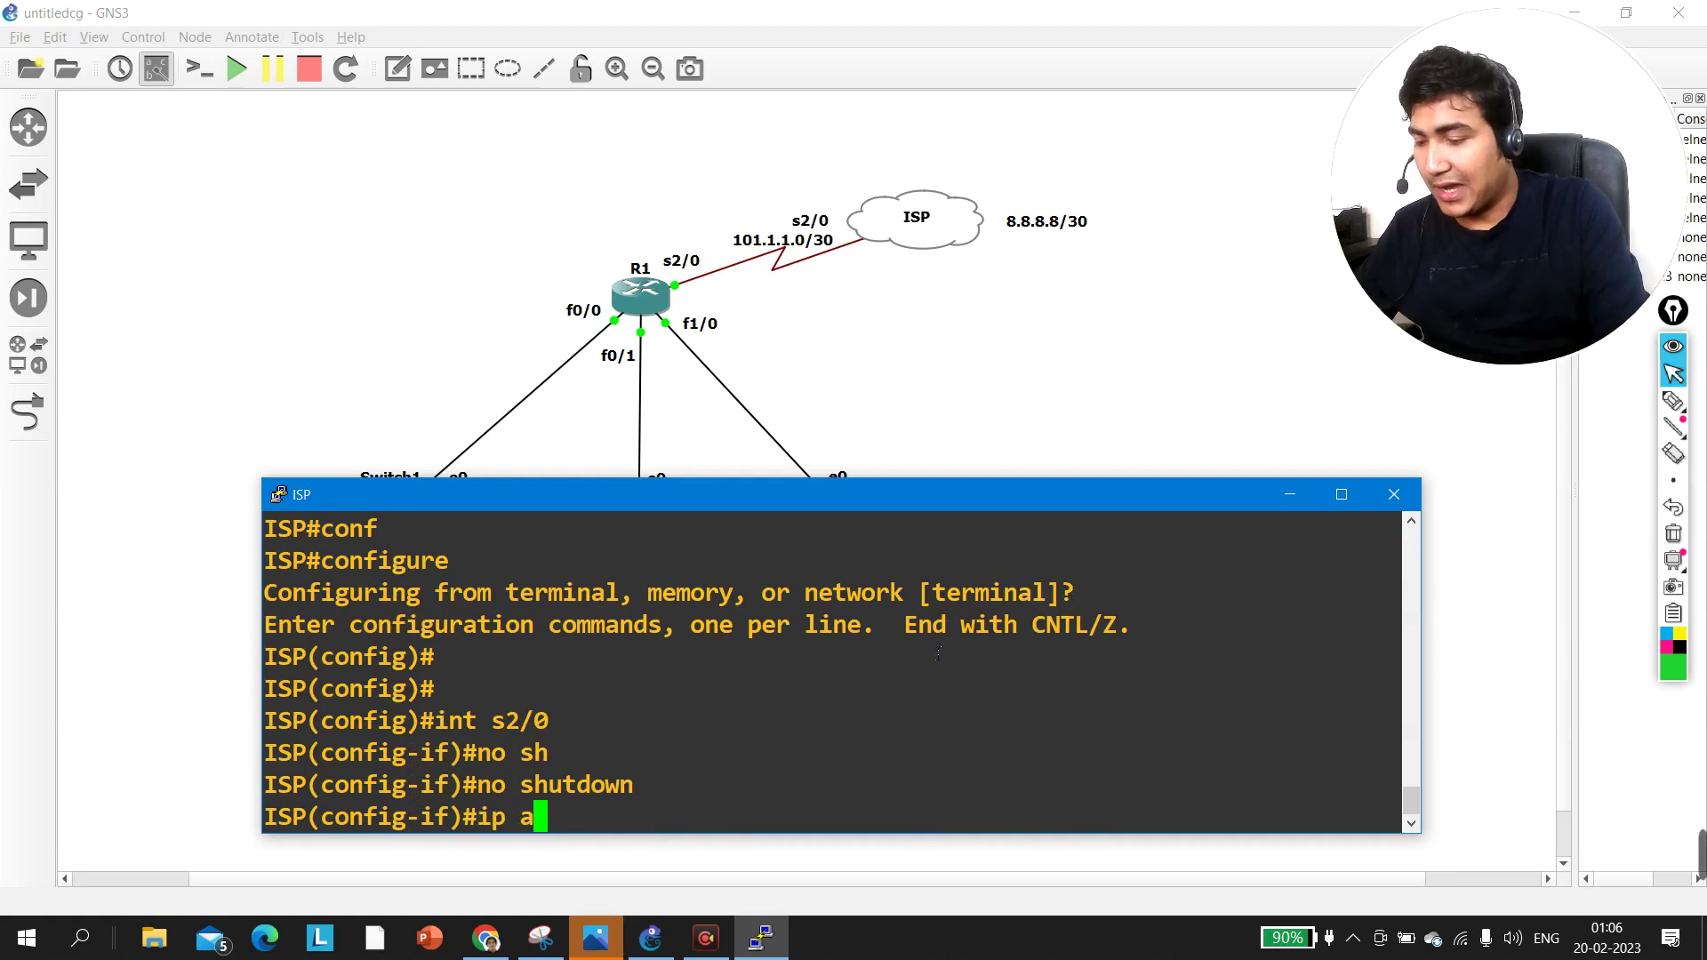
{"action": "key", "text": "Tab"}
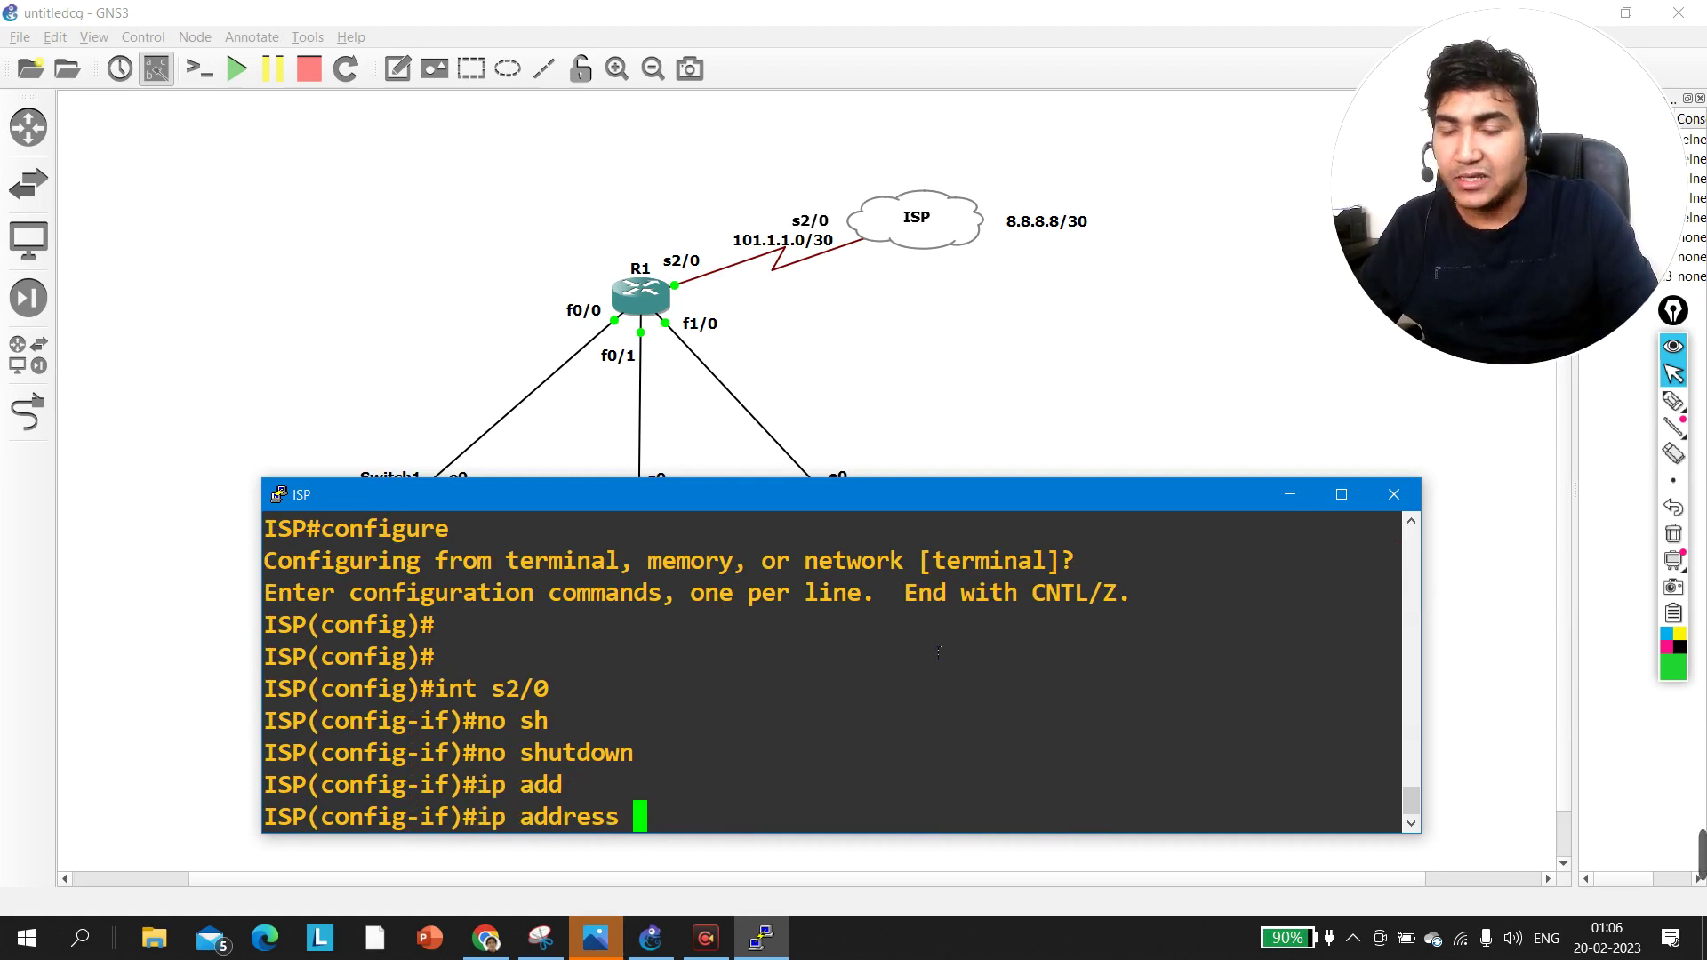
{"action": "type", "text": "101"}
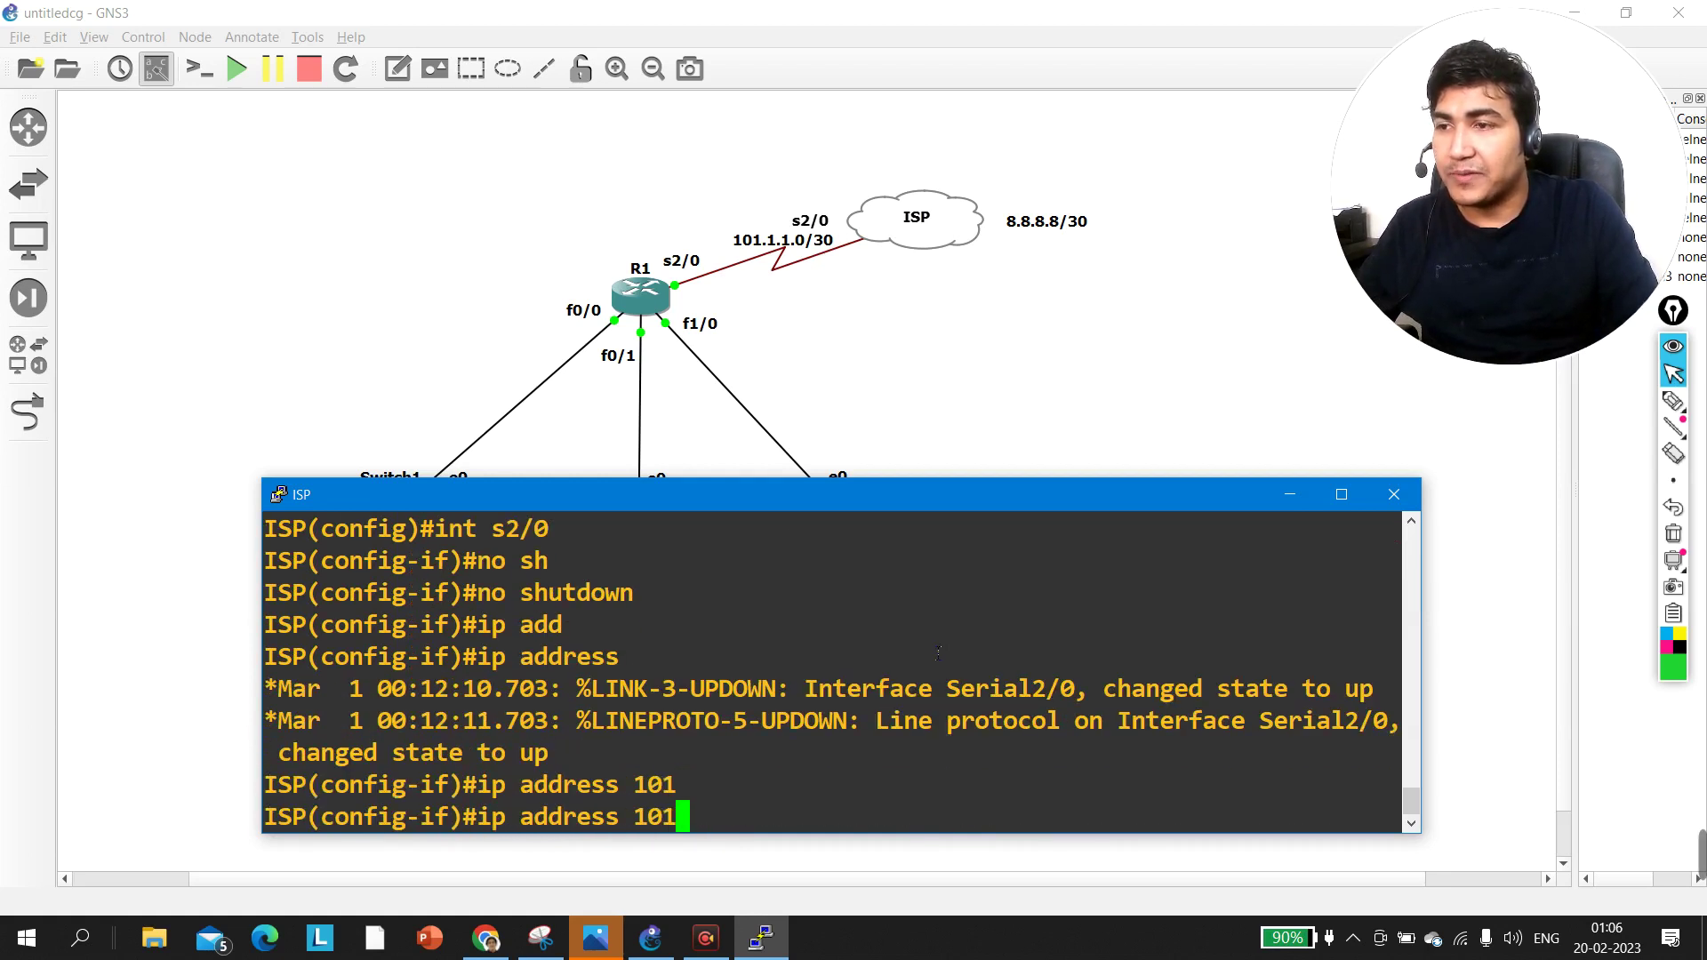
{"action": "type", "text": ".1.1.2 255.255.255.252"}
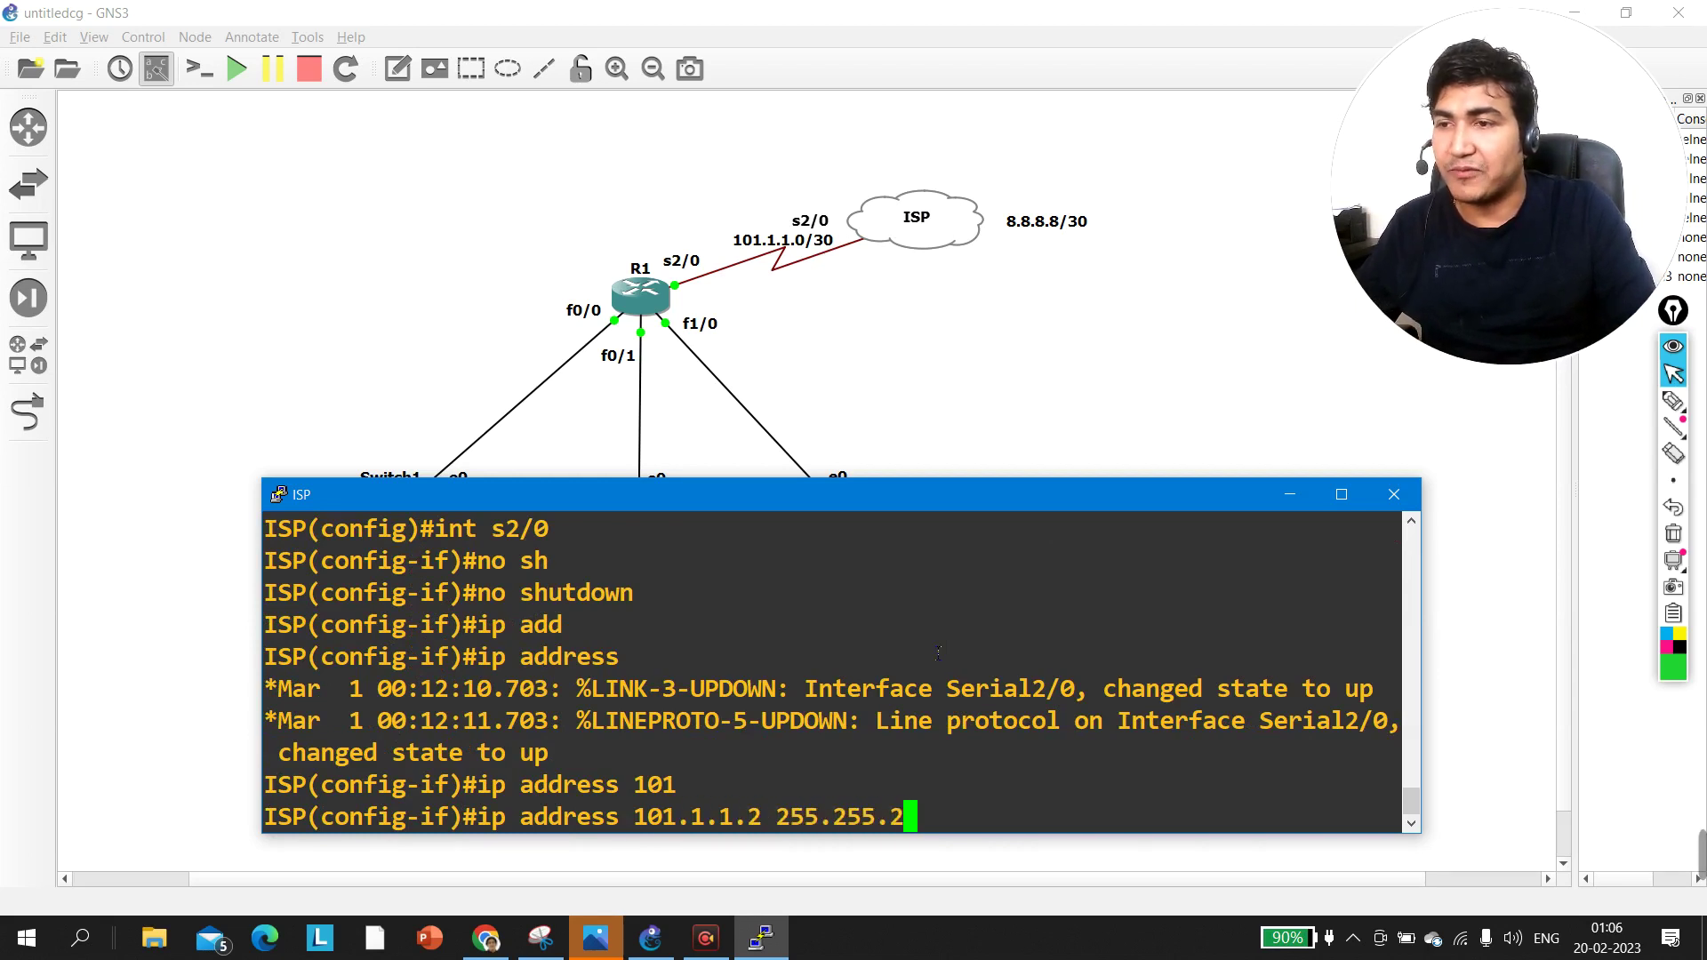
{"action": "key", "text": "Return"}
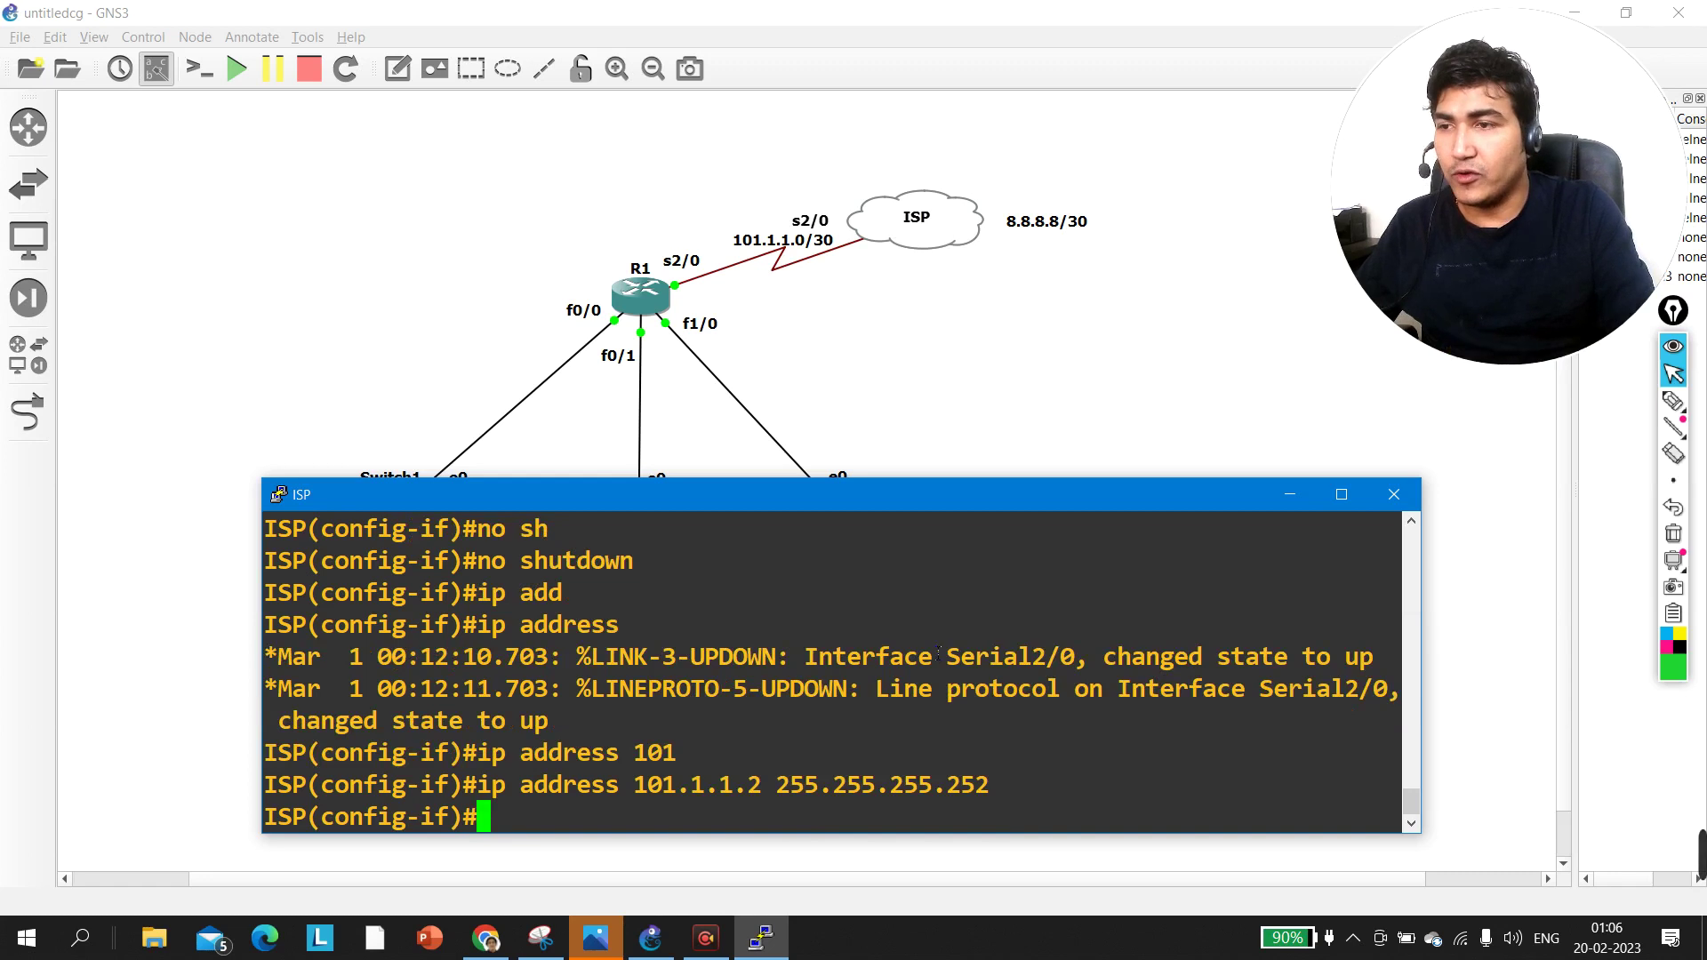
{"action": "key", "text": "Return"}
{"action": "type", "text": "ex"}
{"action": "key", "text": "Return"}
{"action": "key", "text": "Return"}
{"action": "key", "text": "Return"}
{"action": "key", "text": "Return"}
Step: Create loopback interface l1 on the ISP with address 8.8.8.8 255.255.255.255, and return to privileged mode
{"action": "type", "text": "i"}
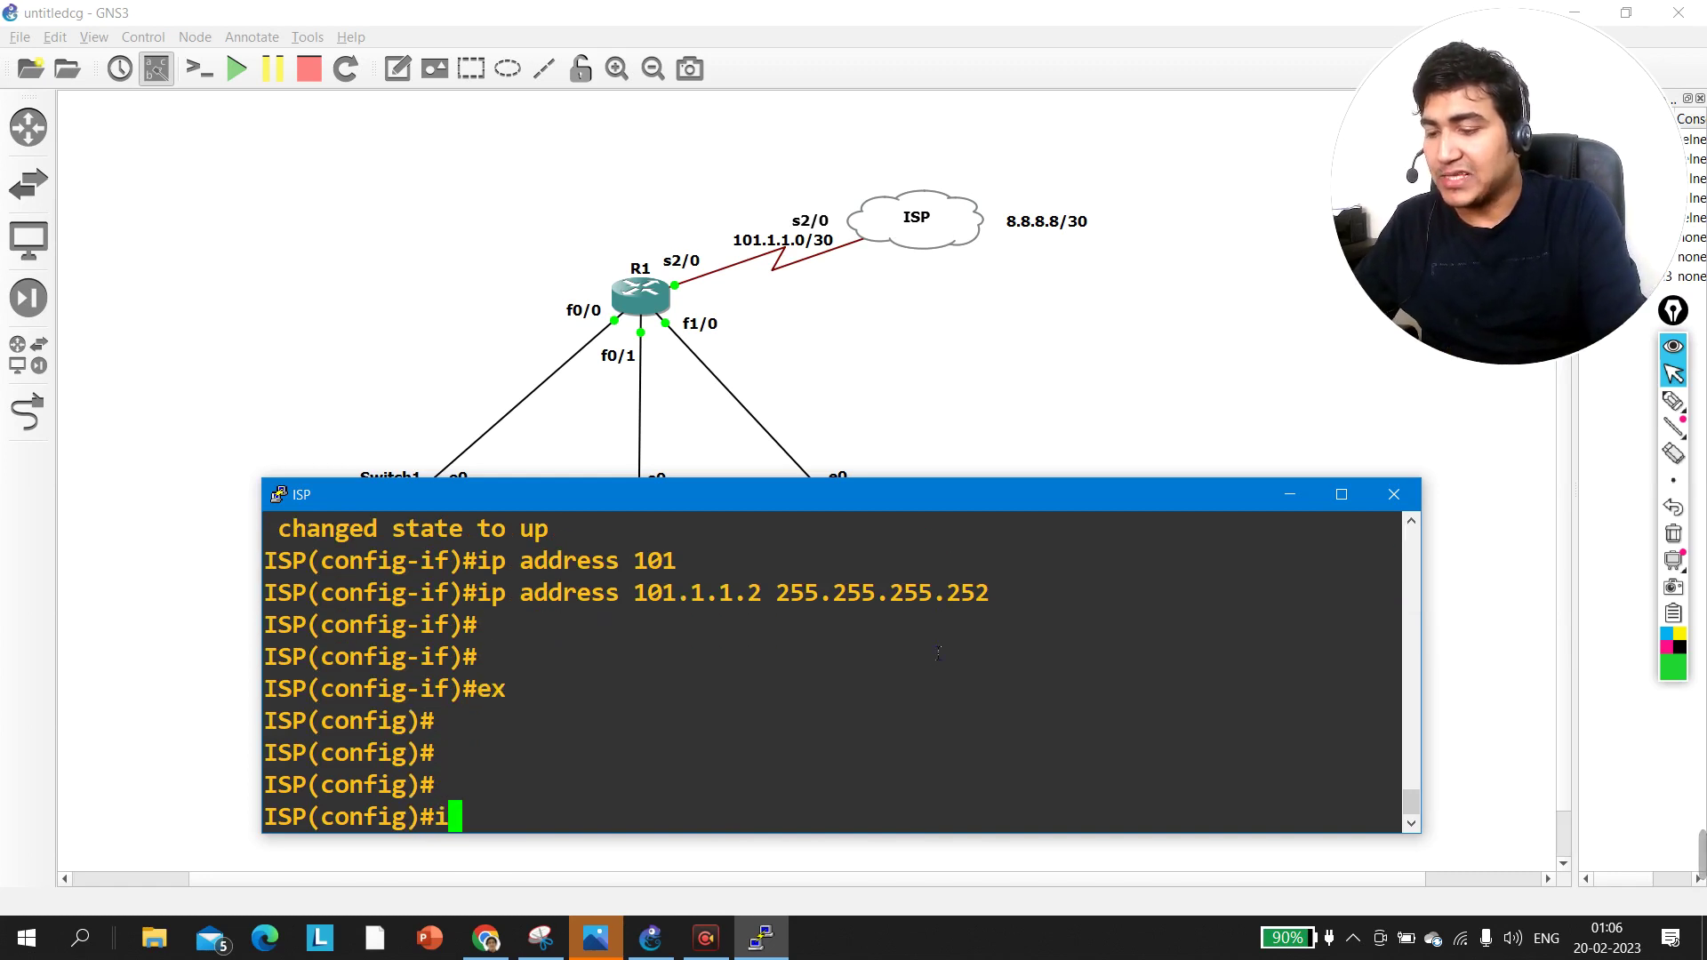
{"action": "type", "text": "nt l1"}
{"action": "key", "text": "Return"}
{"action": "type", "text": "ip add"}
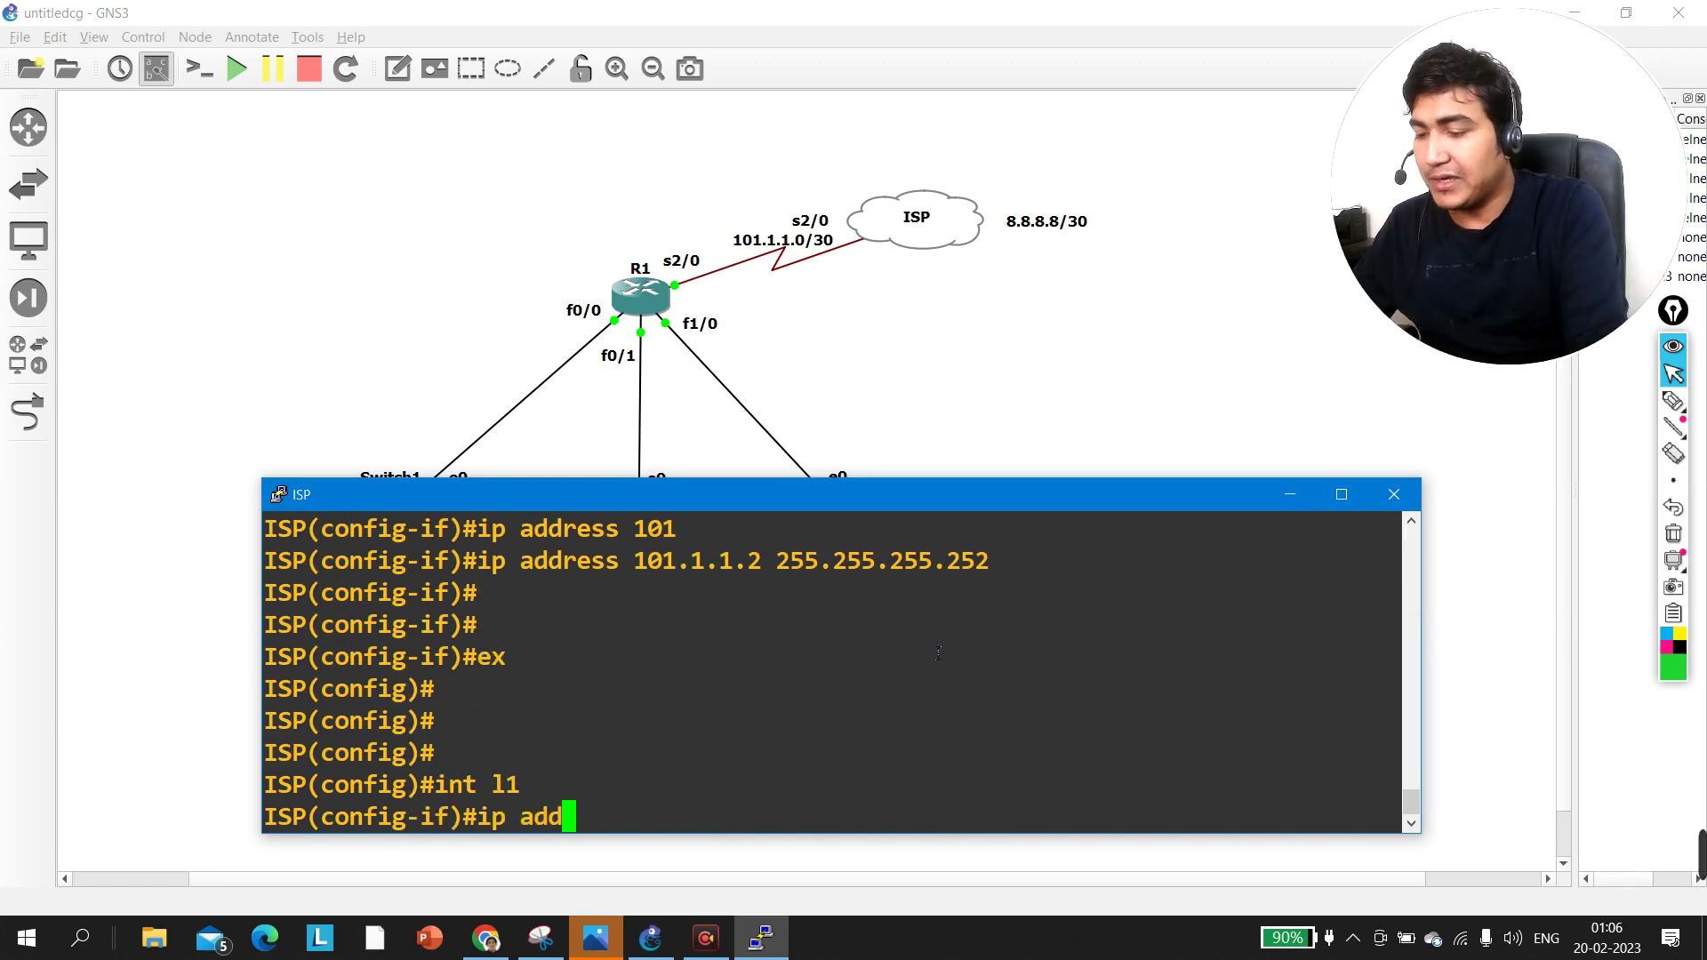
{"action": "key", "text": "Tab"}
{"action": "type", "text": "8.8.8.8"}
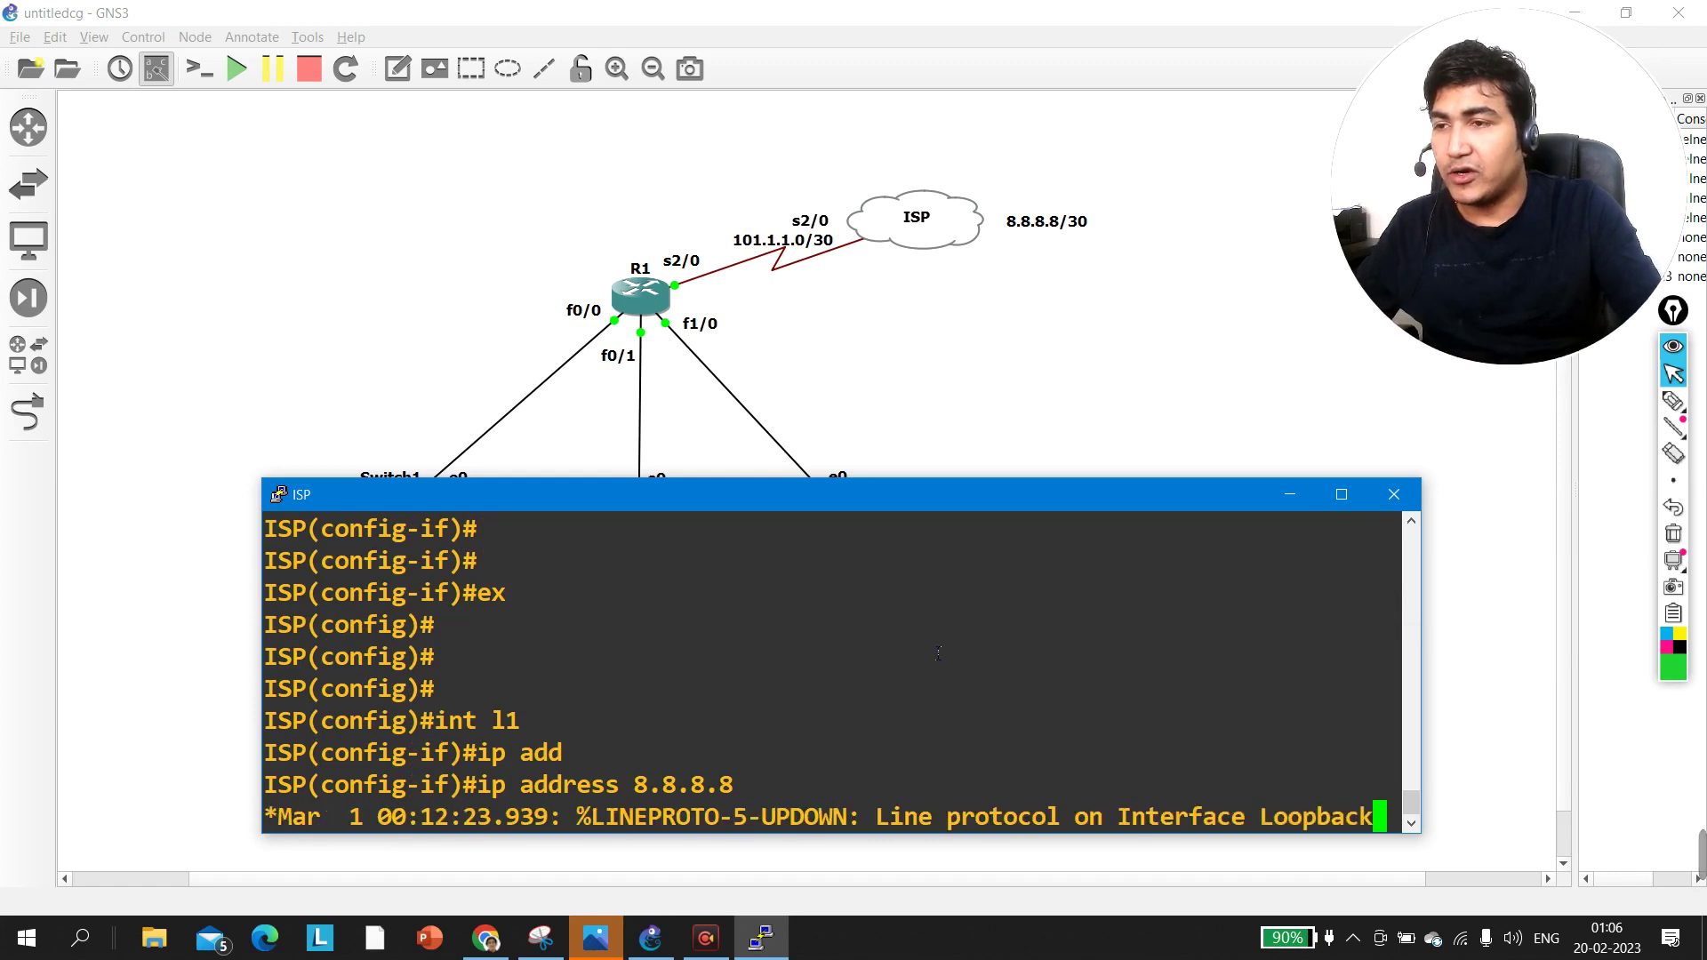
{"action": "type", "text": " 255.255.255.255"}
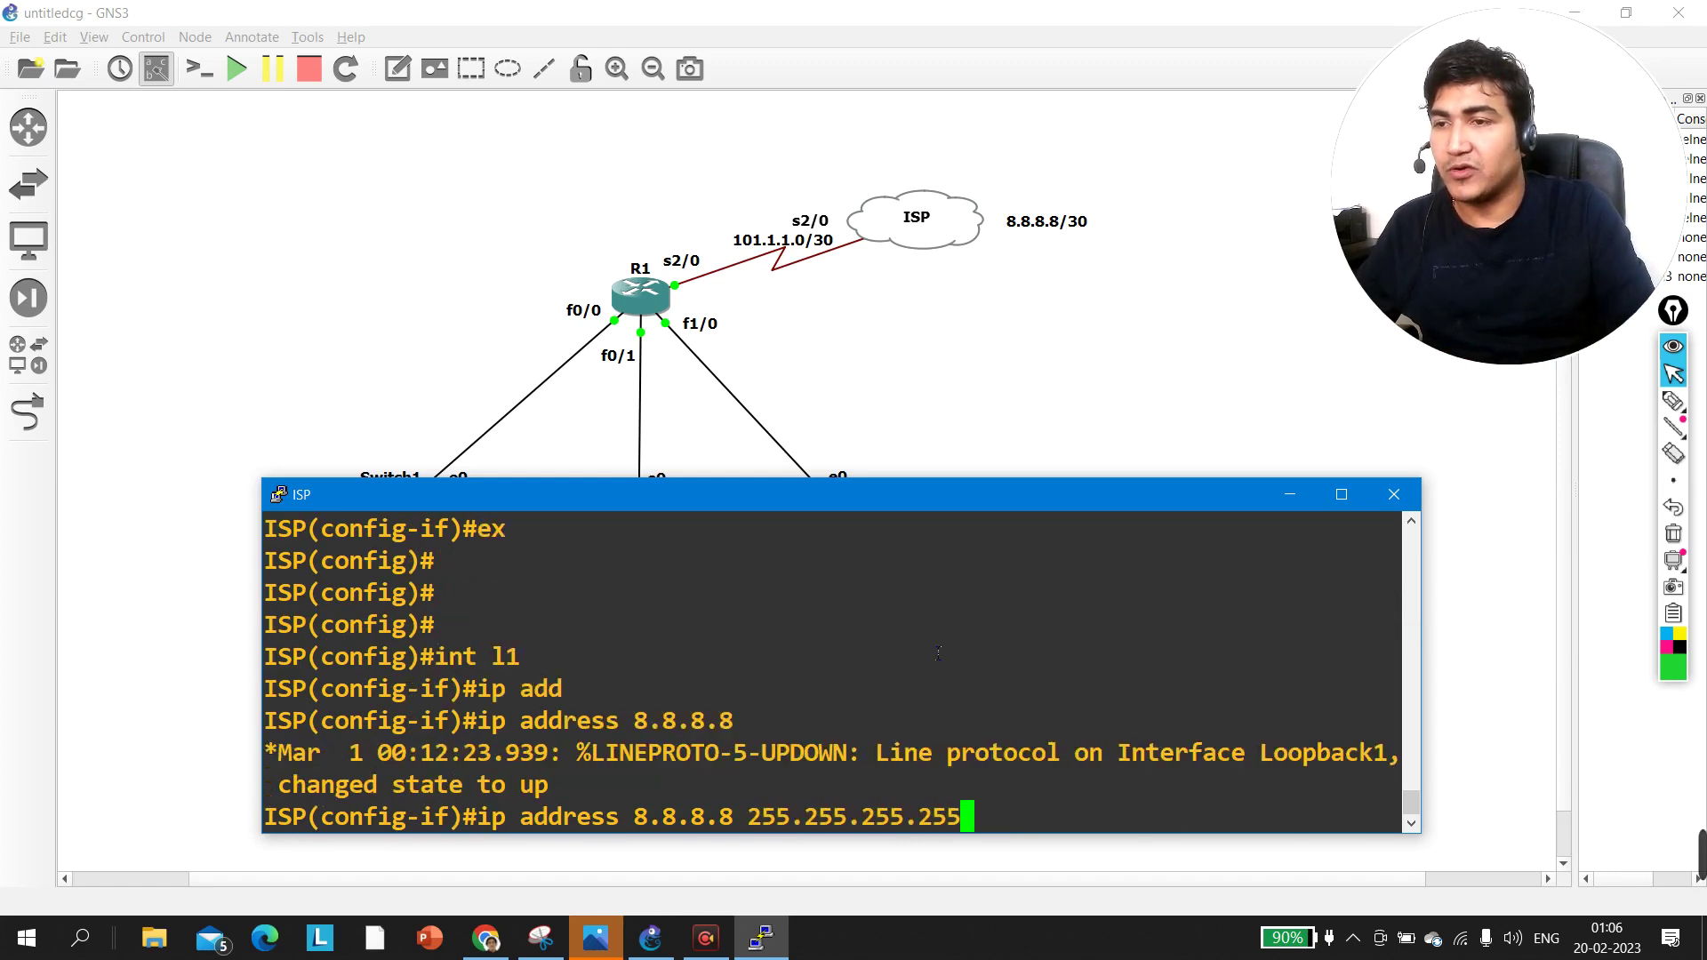
{"action": "key", "text": "Return"}
{"action": "key", "text": "Return"}
{"action": "type", "text": "exi"}
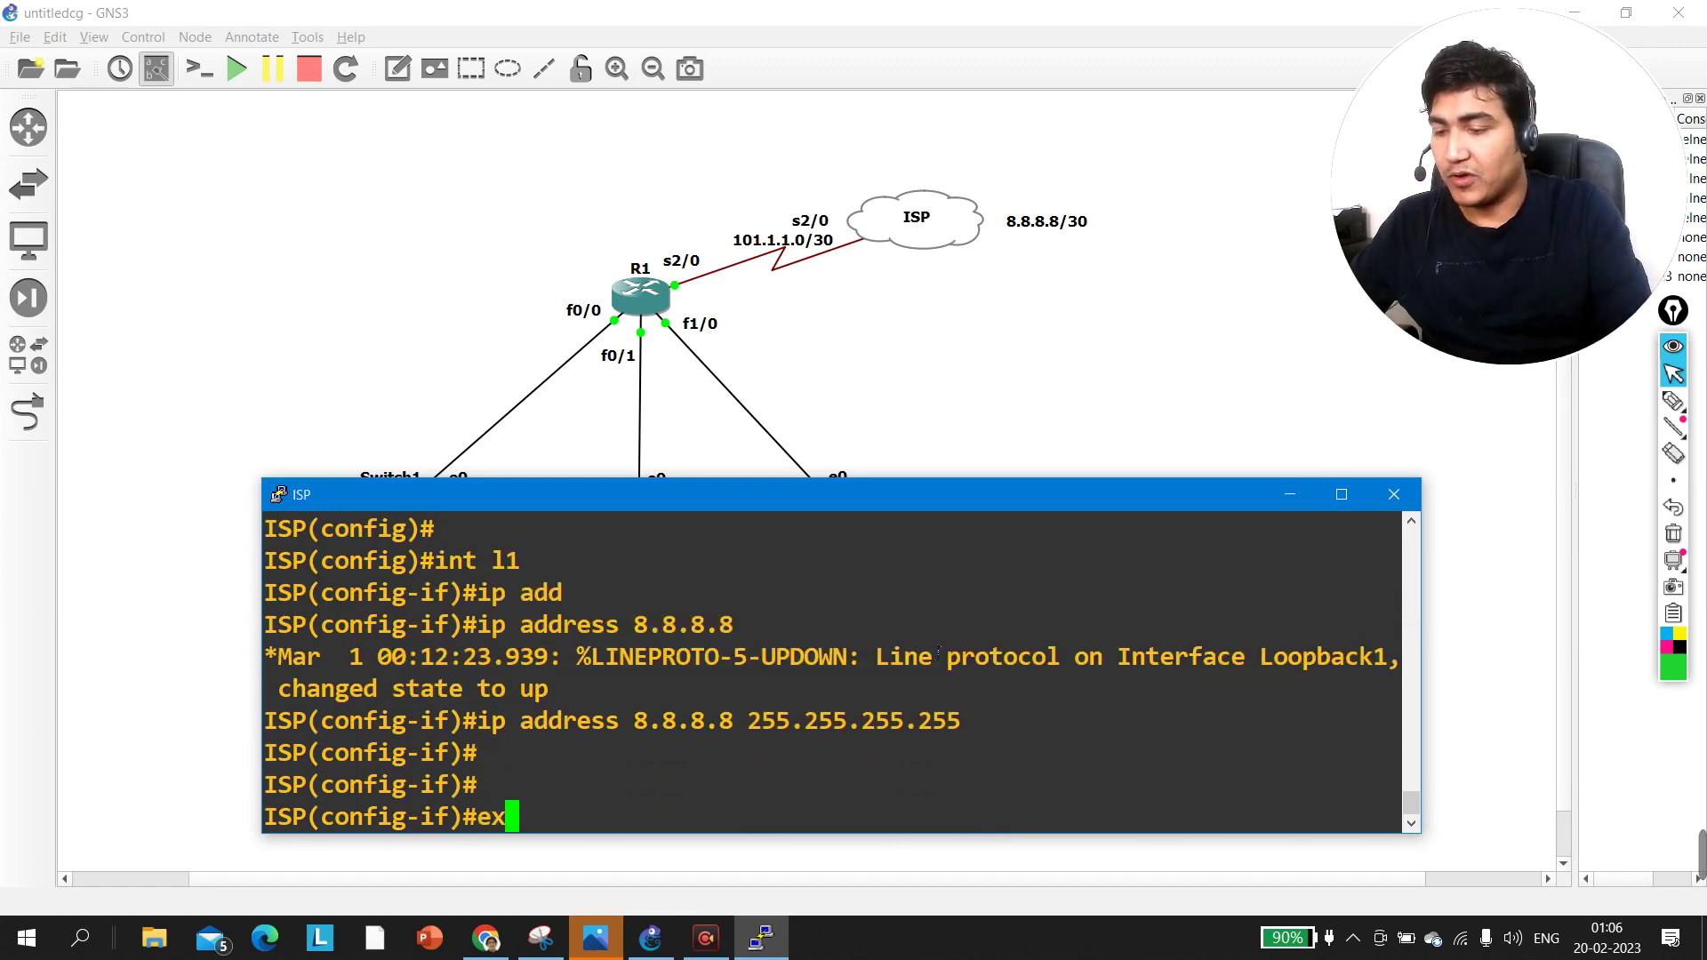
{"action": "key", "text": "Return"}
{"action": "key", "text": "Return"}
{"action": "key", "text": "ctrl+z"}
{"action": "key", "text": "Return"}
{"action": "key", "text": "Return"}
{"action": "key", "text": "Return"}
{"action": "key", "text": "Return"}
{"action": "key", "text": "Return"}
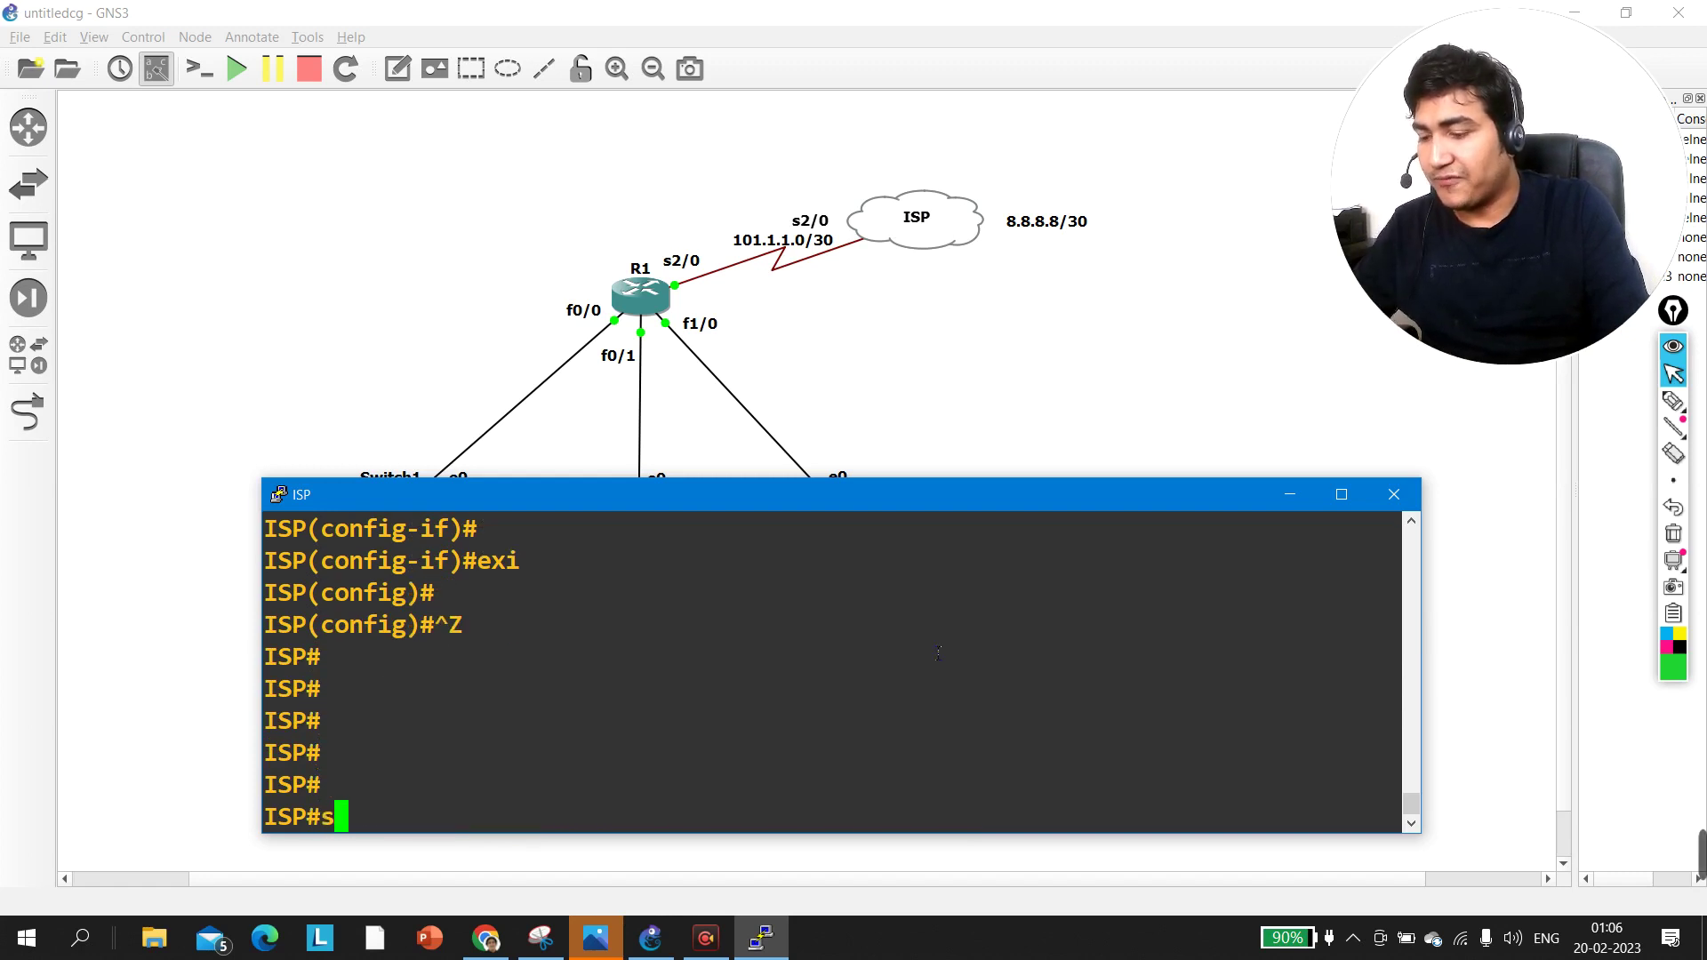
Step: Show the ISP's brief IP interface summary, excluding unassigned interfaces (show ip int br | ex un)
{"action": "type", "text": "sh"}
{"action": "key", "text": "Tab"}
{"action": "type", "text": "ip int"}
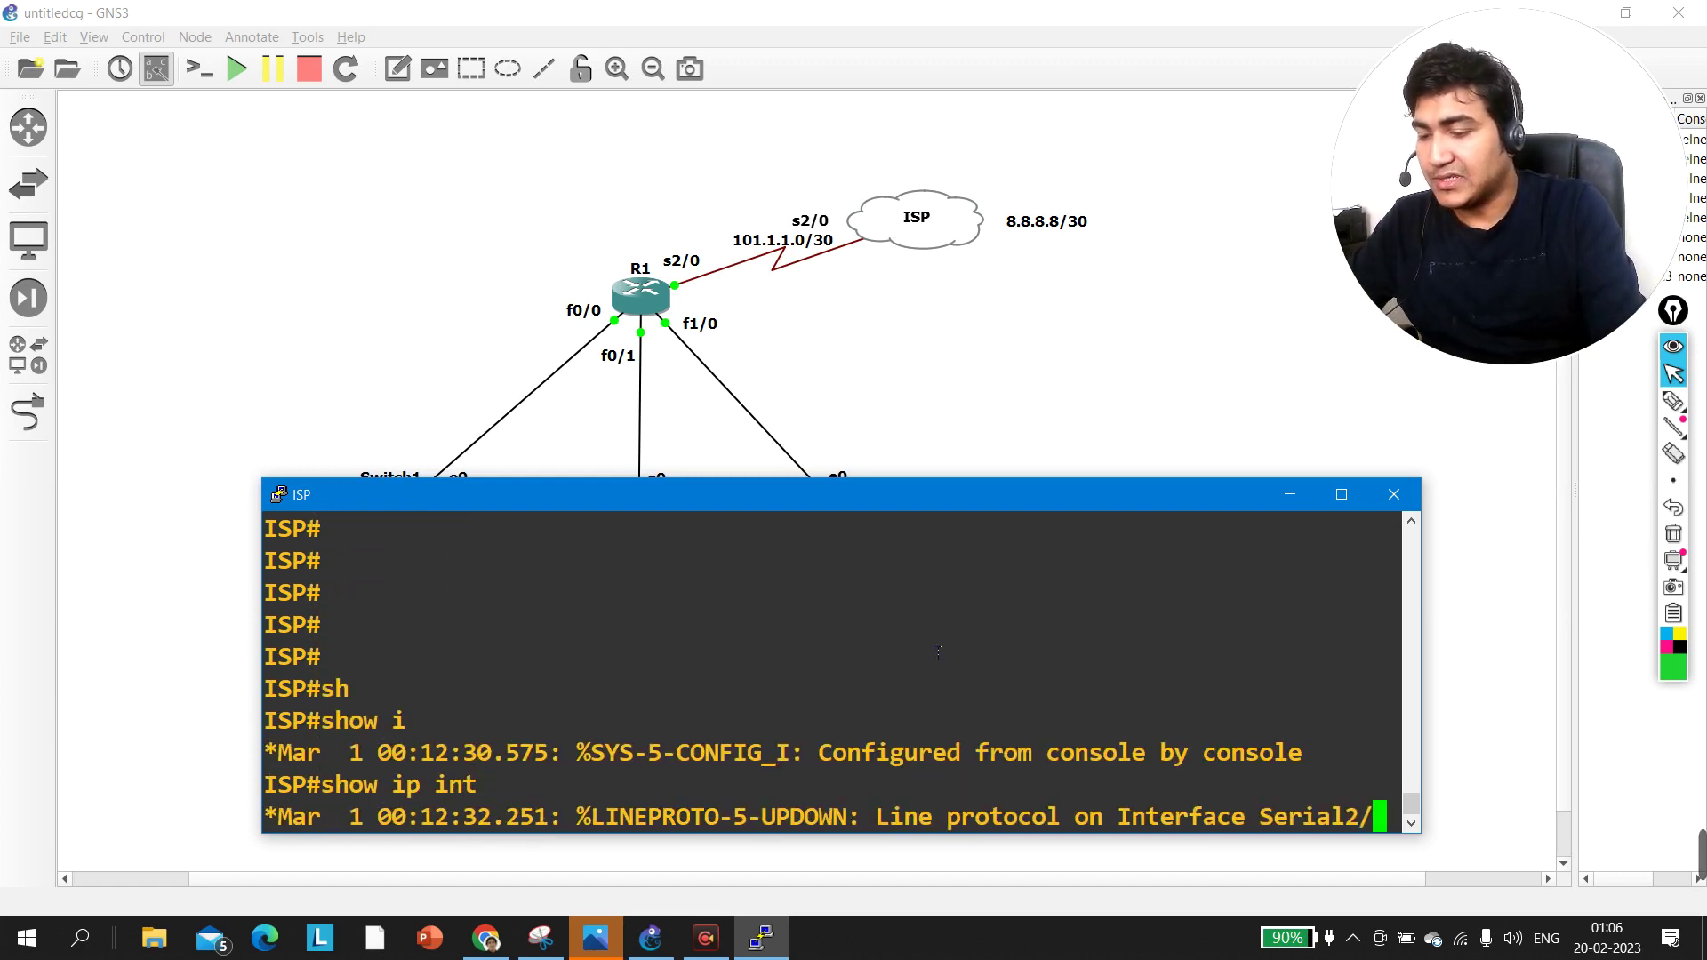
{"action": "type", "text": " br | ex un"}
{"action": "key", "text": "Return"}
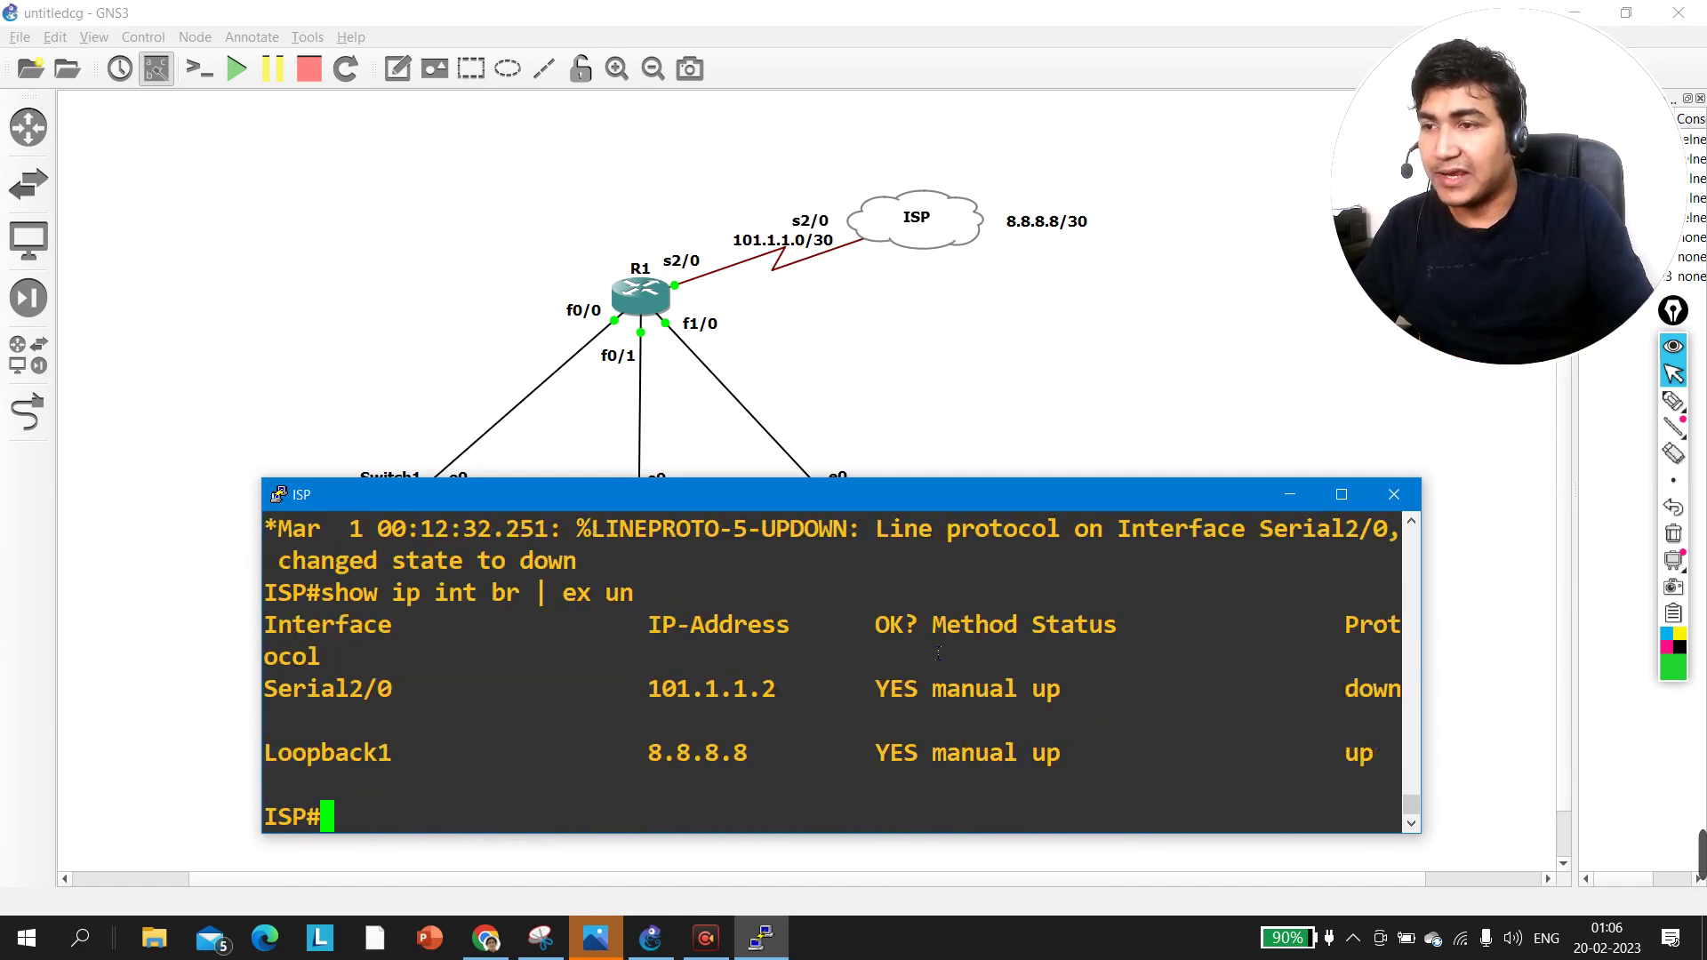
Step: Save the ISP router's configuration with wr and close its console
{"action": "type", "text": "wr"}
{"action": "key", "text": "Return"}
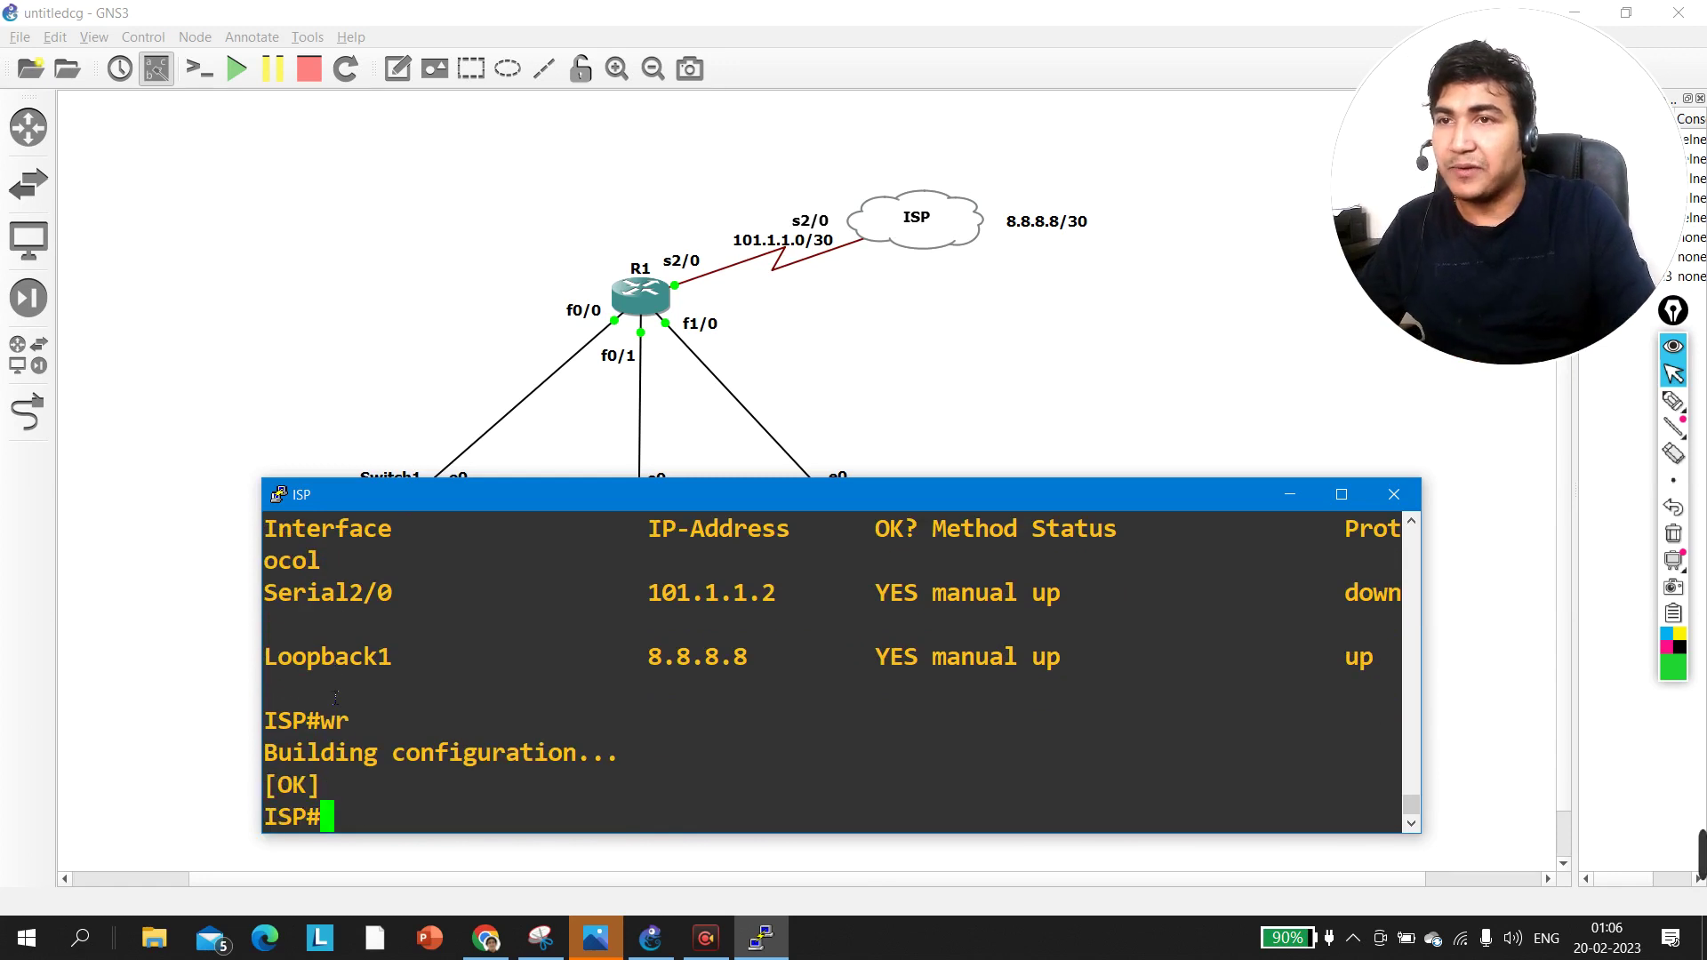
{"action": "left_click", "coordinate": [1407, 503]}
{"action": "left_click", "coordinate": [873, 551]}
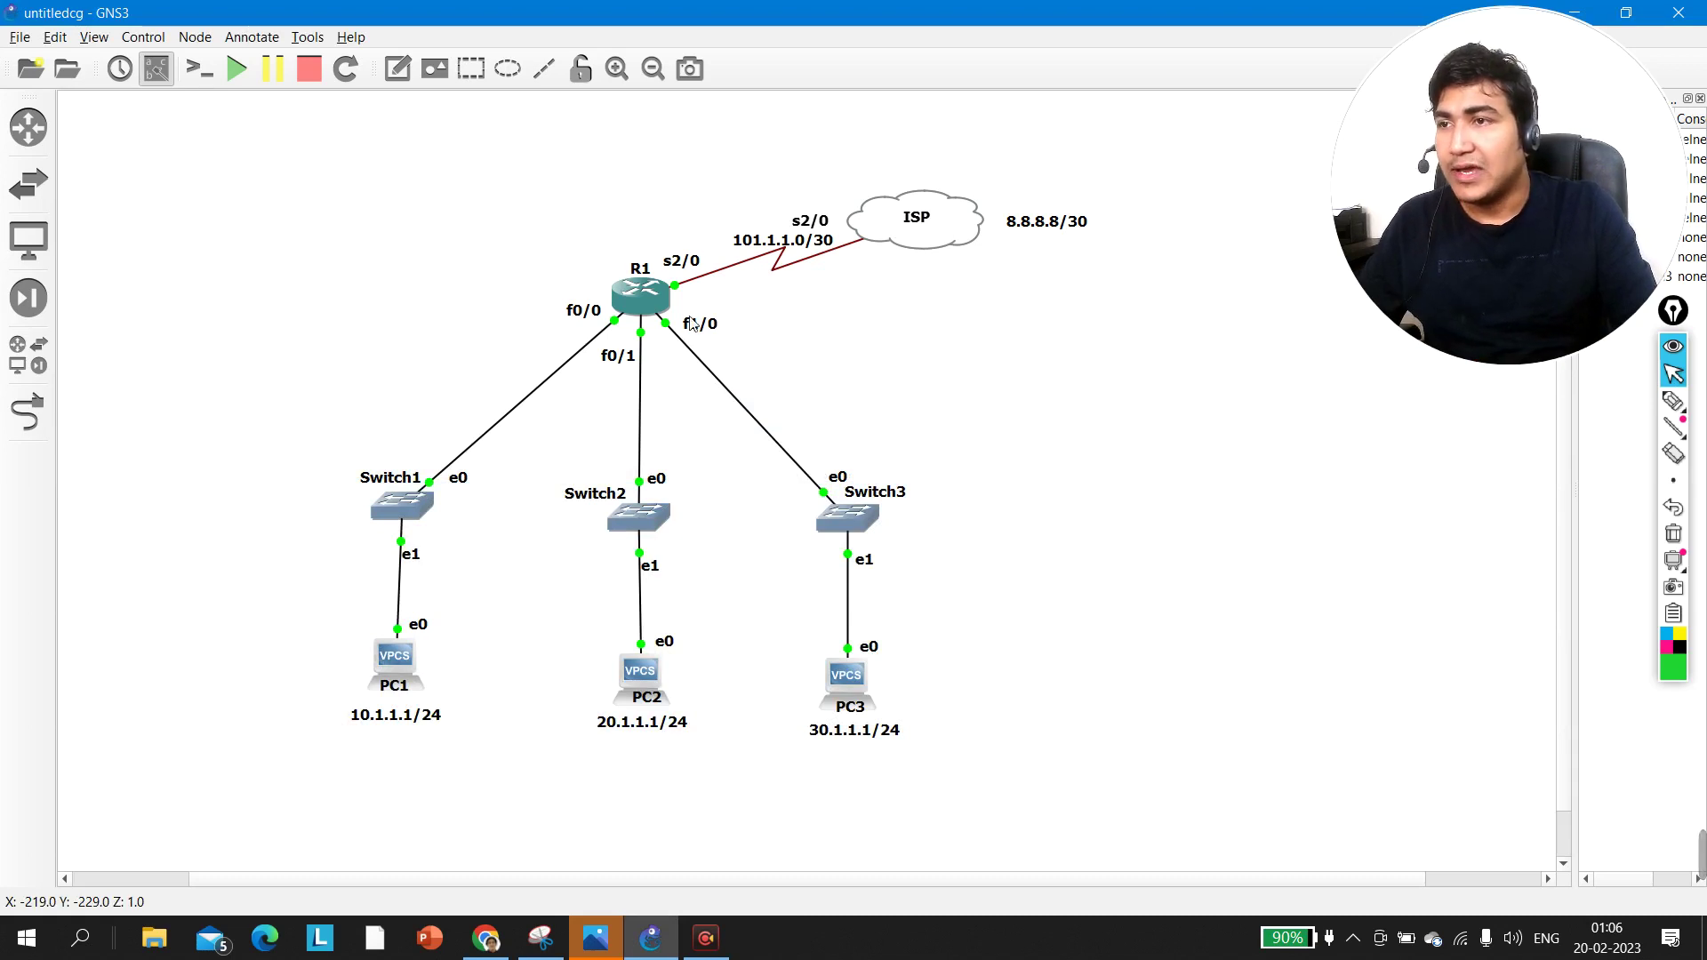
Step: Open router R1's console, place it below the R1 icon, and enter global configuration mode
{"action": "double_click", "coordinate": [648, 305]}
{"action": "left_click_drag", "start_coordinate": [739, 216], "coordinate": [751, 448]}
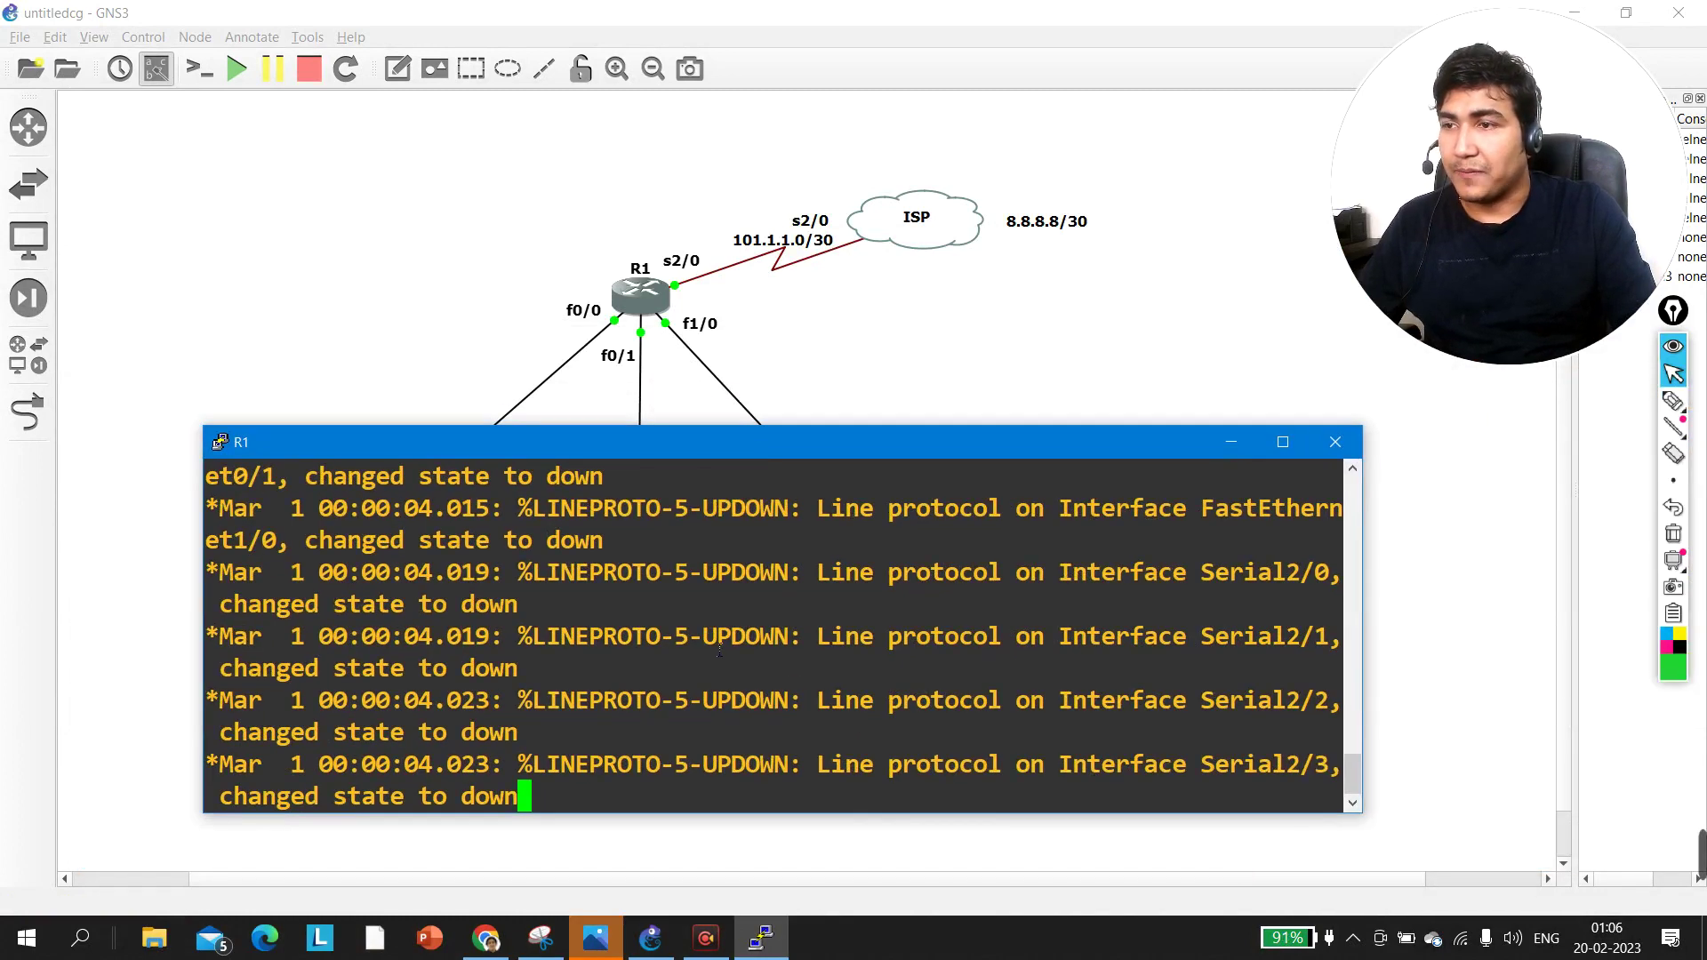
{"action": "key", "text": "Return"}
{"action": "key", "text": "Return"}
{"action": "key", "text": "Return"}
{"action": "key", "text": "Return"}
{"action": "type", "text": "cobnf"}
{"action": "key", "text": "BackSpace"}
{"action": "key", "text": "BackSpace"}
{"action": "key", "text": "BackSpace"}
{"action": "type", "text": "nf"}
{"action": "key", "text": "Tab"}
{"action": "key", "text": "Return"}
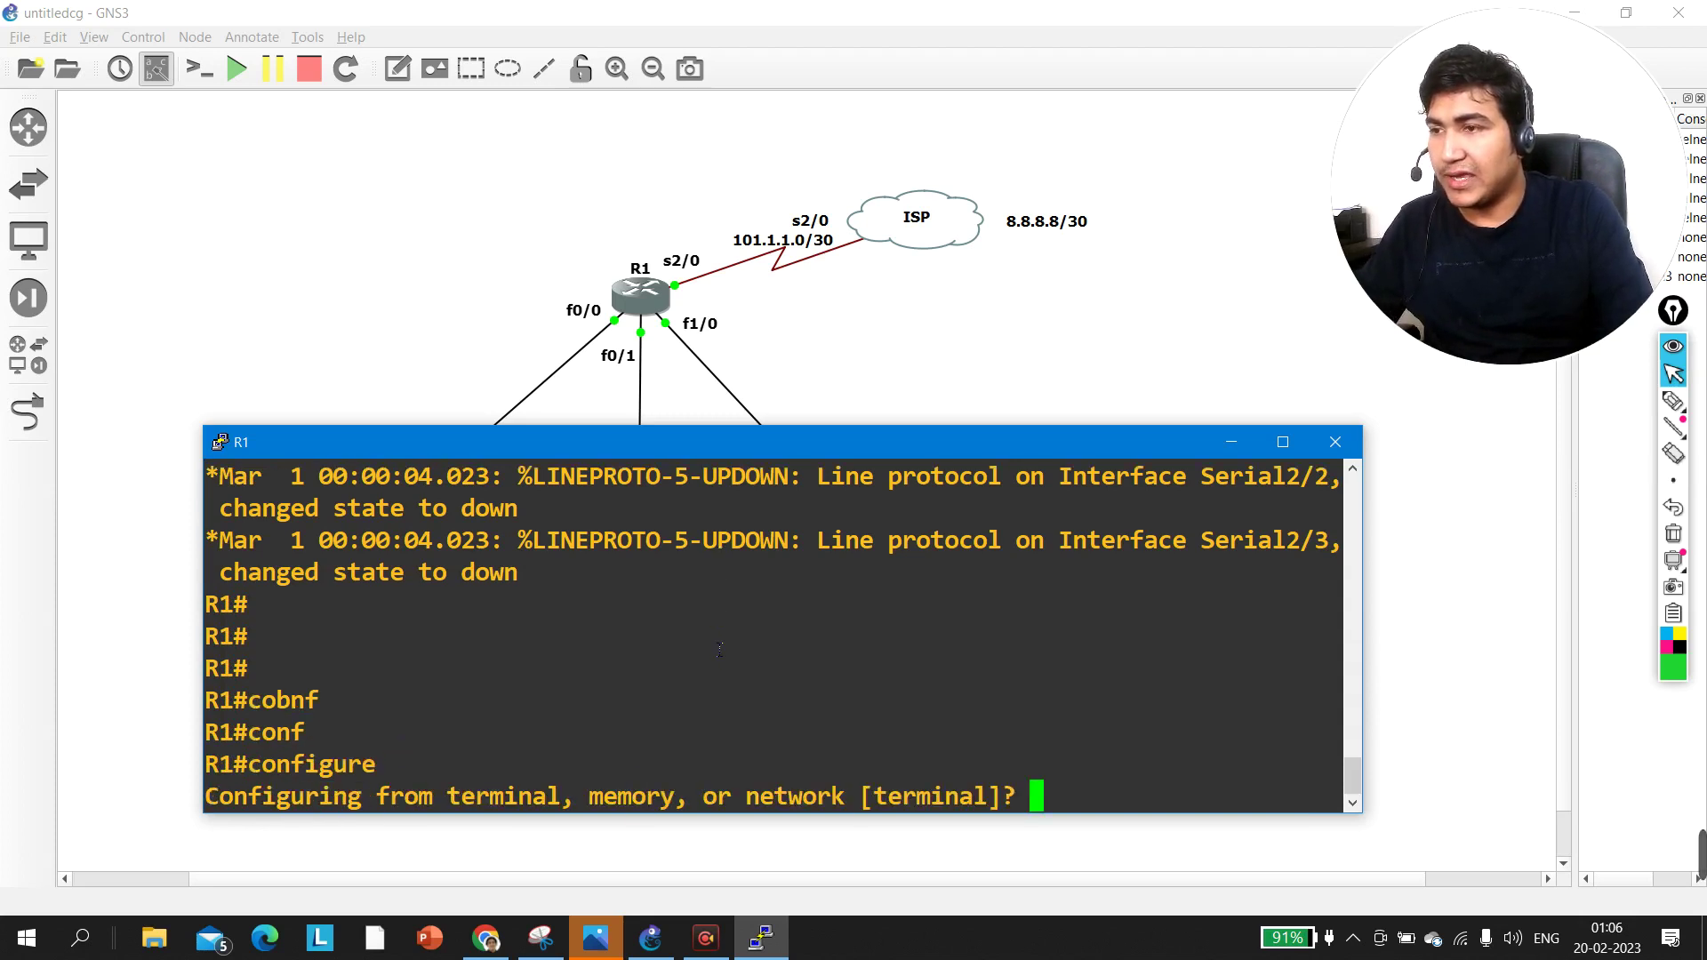
{"action": "key", "text": "Return"}
{"action": "key", "text": "Return"}
{"action": "key", "text": "Return"}
Step: Enable R1's interface s2/0 and assign it 101.1.1.1 with mask 255.255.255.252
{"action": "type", "text": "int s2/0"}
{"action": "key", "text": "Return"}
{"action": "type", "text": "no sh"}
{"action": "key", "text": "Tab"}
{"action": "key", "text": "Return"}
{"action": "type", "text": "ip add"}
{"action": "key", "text": "Tab"}
{"action": "type", "text": "101.1.1.1 255.255.255.252"}
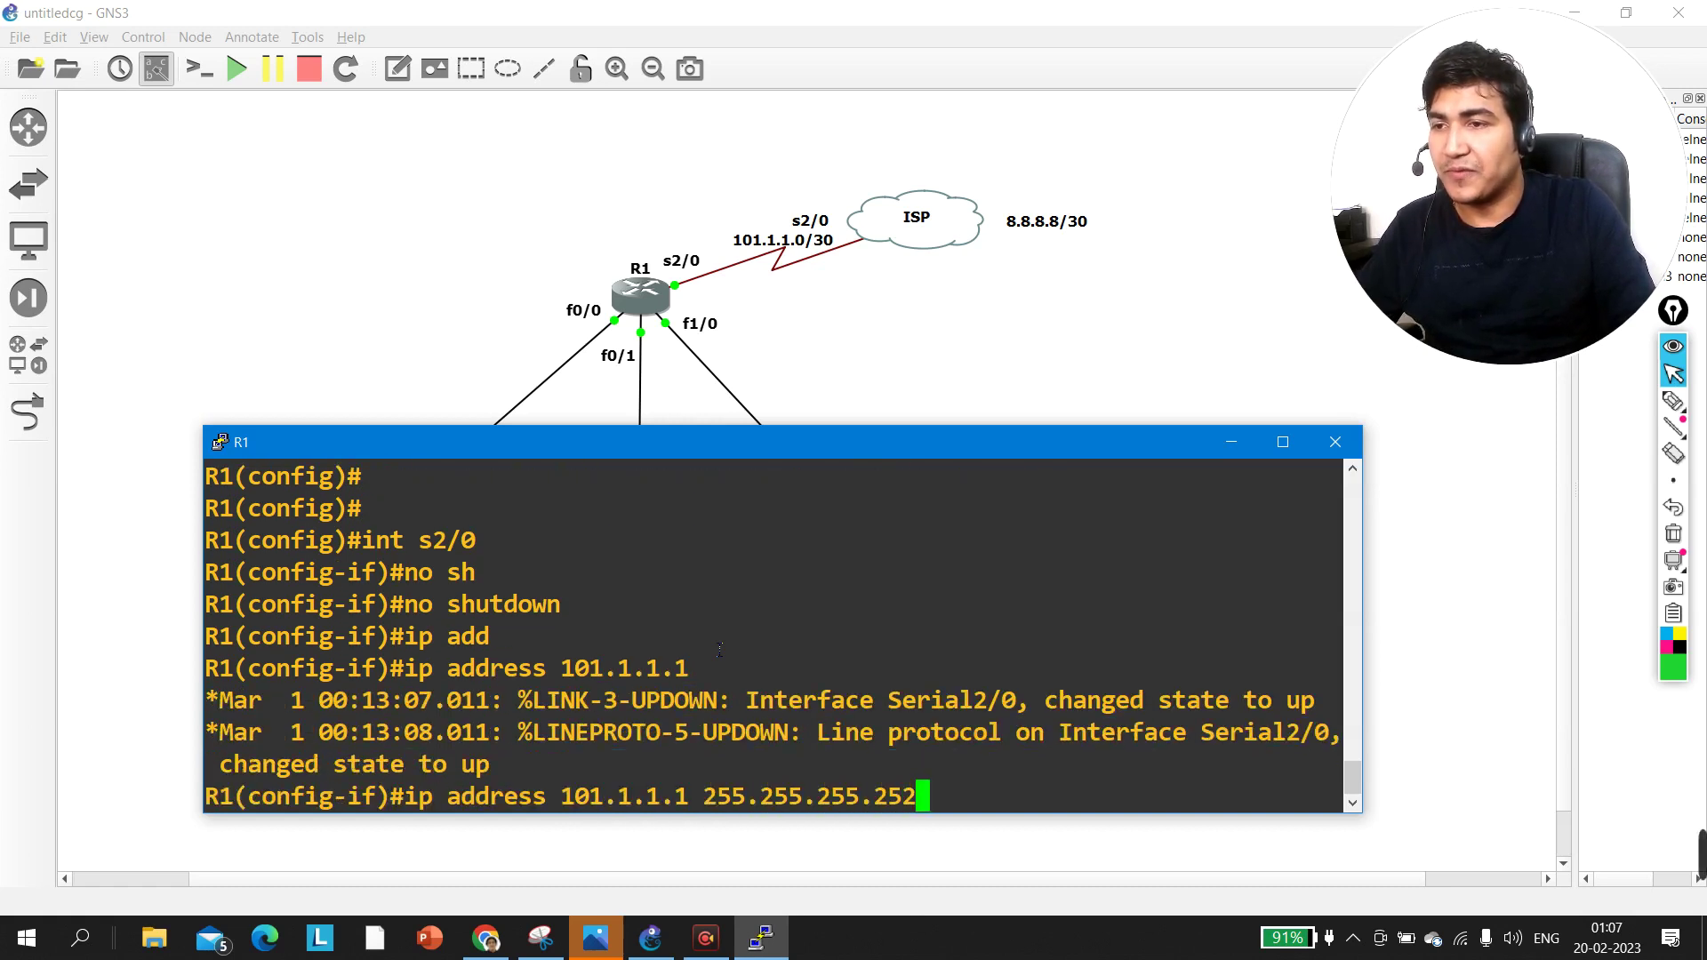
{"action": "key", "text": "Return"}
Step: Ping the ISP's serial address 101.1.1.2 from R1's interface configuration mode and check the success rate
{"action": "type", "text": "d"}
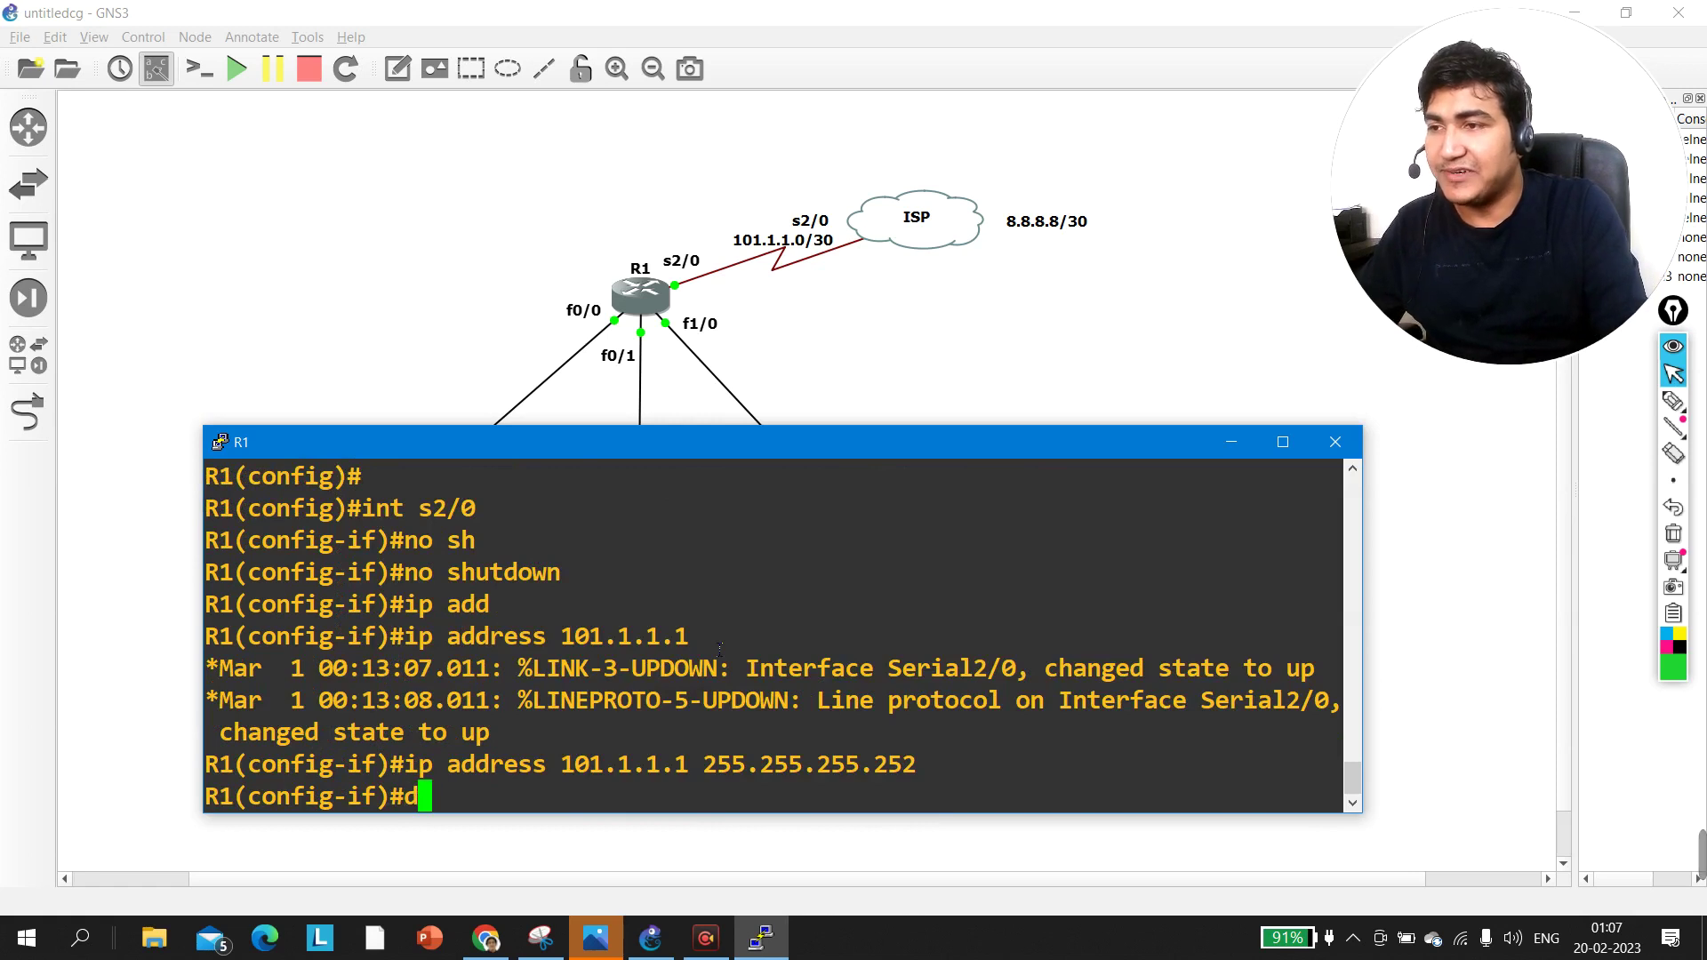
{"action": "type", "text": "o p"}
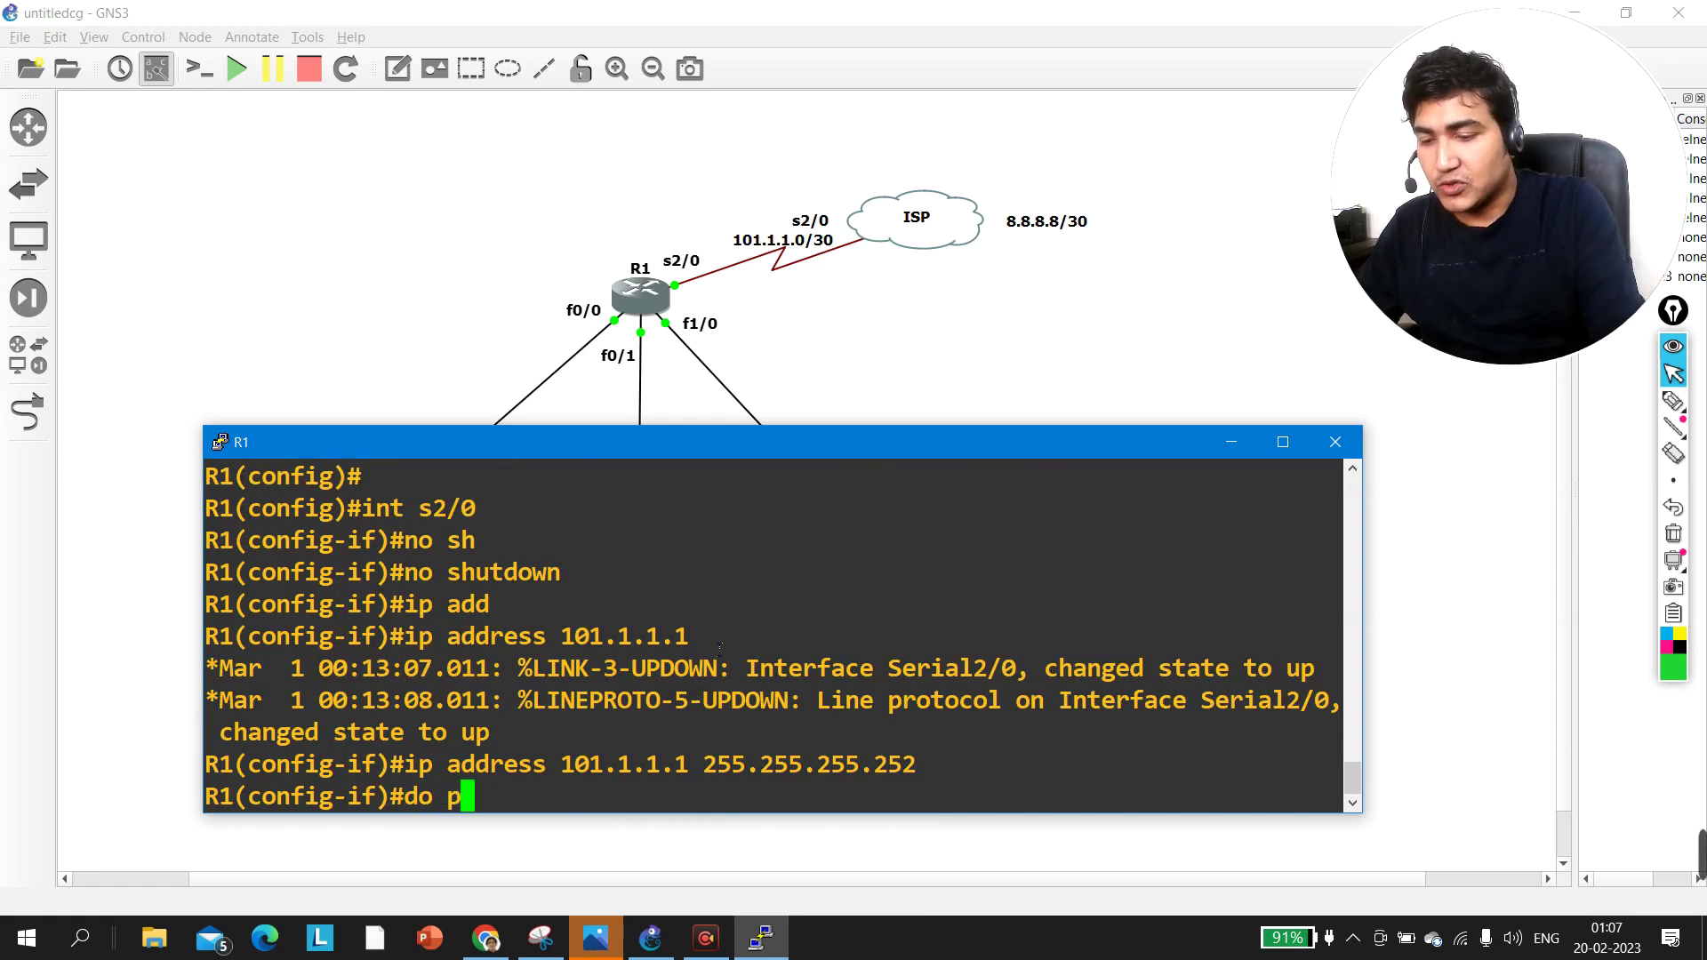
{"action": "type", "text": "ing 101.1.1.2"}
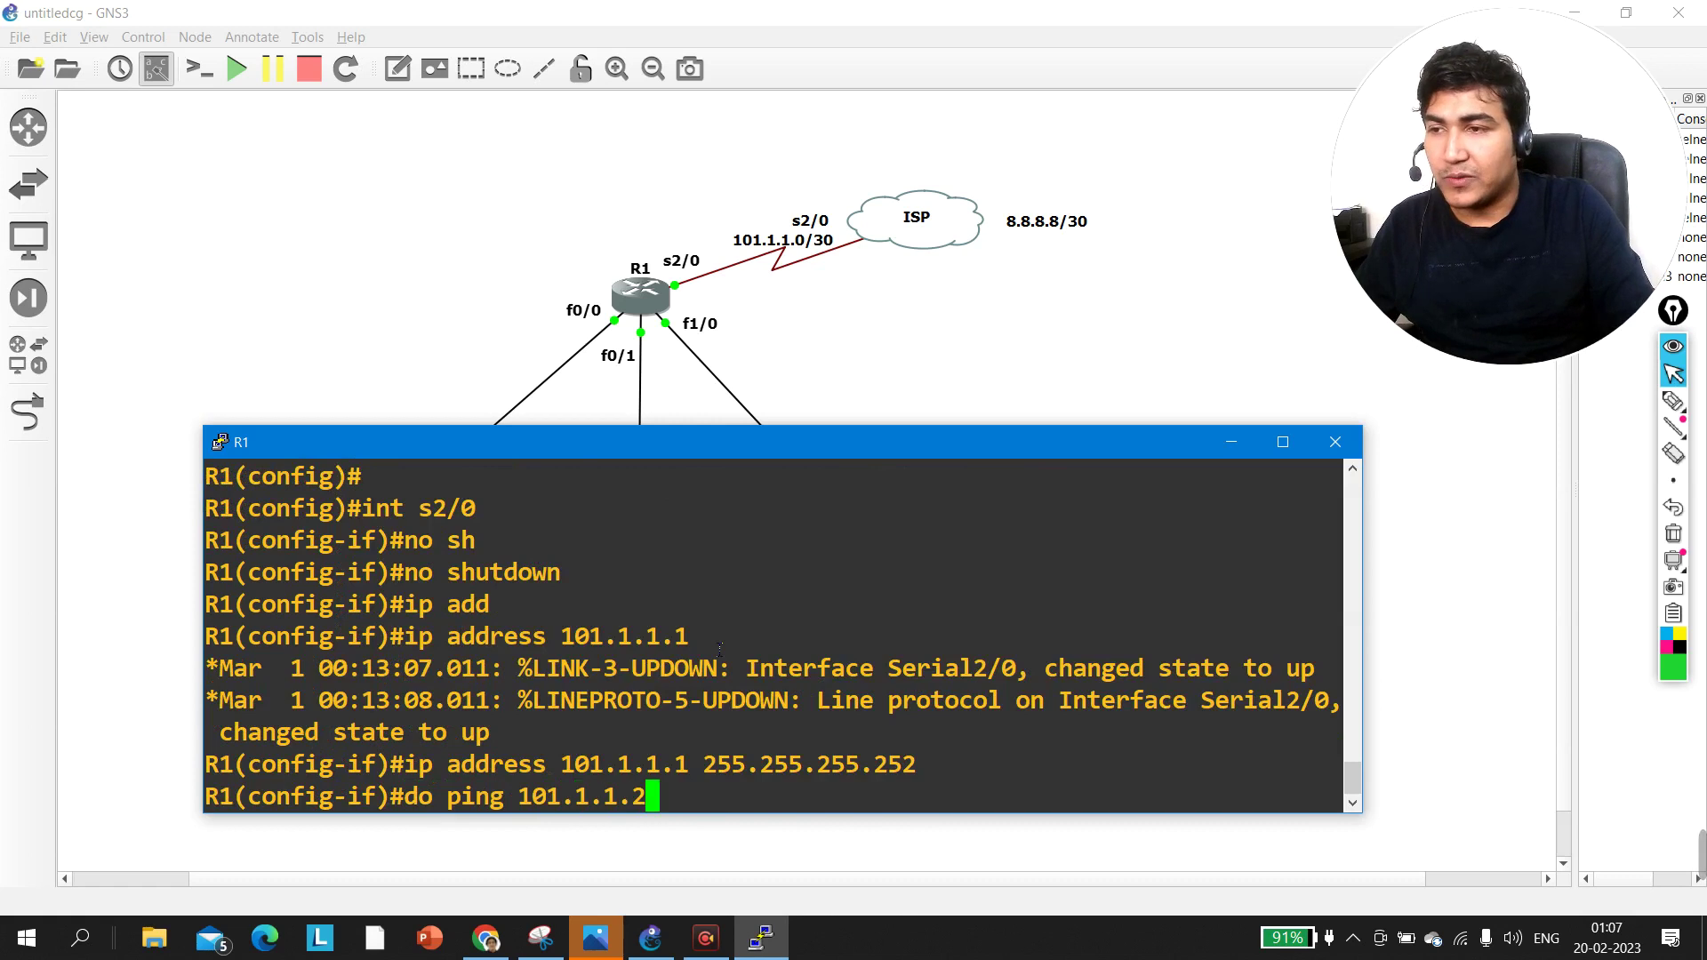
{"action": "key", "text": "Return"}
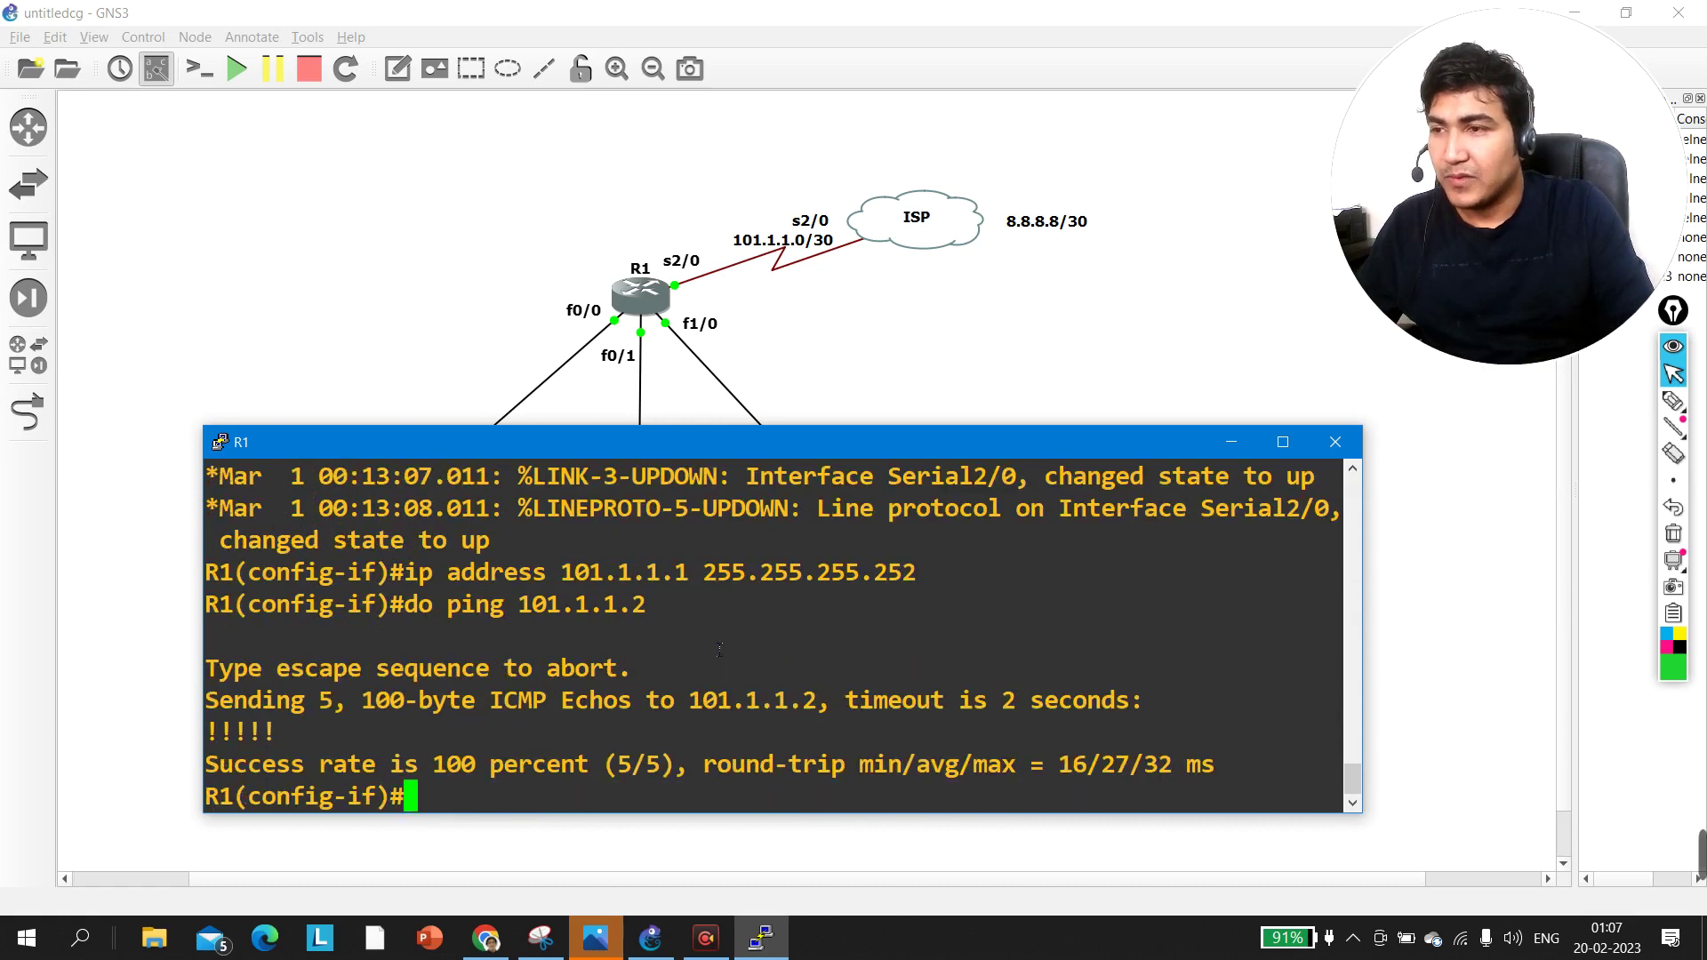
{"action": "left_click_drag", "start_coordinate": [320, 765], "coordinate": [547, 765]}
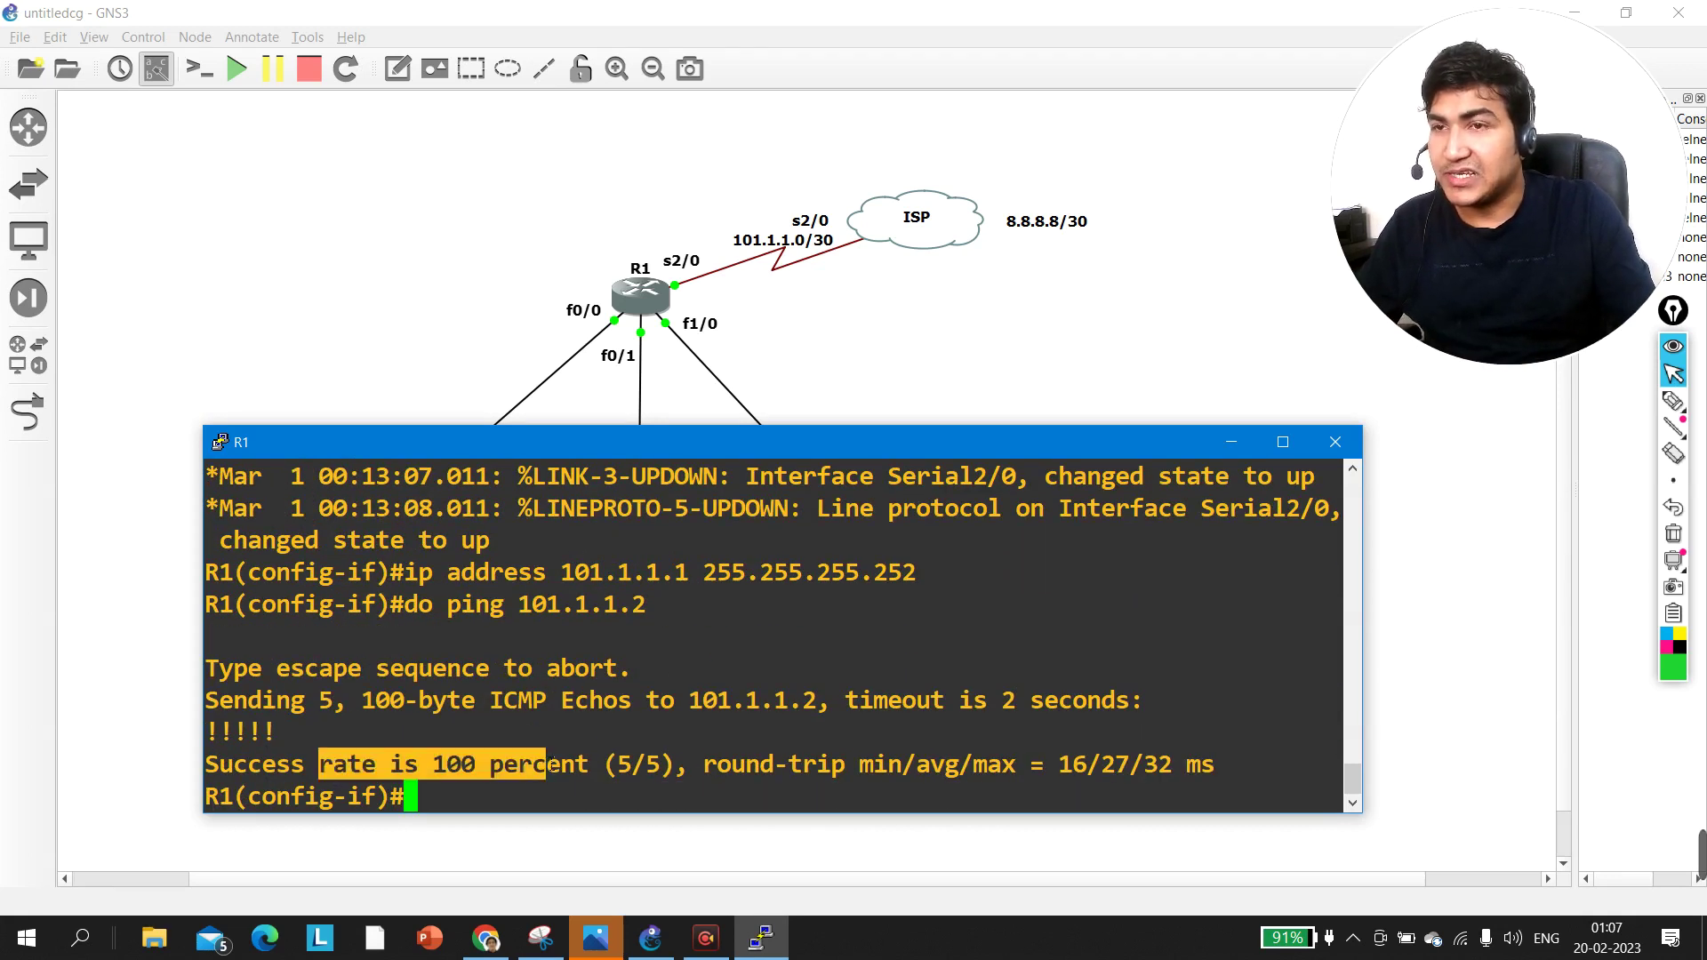
{"action": "key", "text": "Return"}
Step: Mark R1's serial interface s2/0 as the NAT outside interface (ip nat outside) and return to global configuration mode
{"action": "type", "text": "ex"}
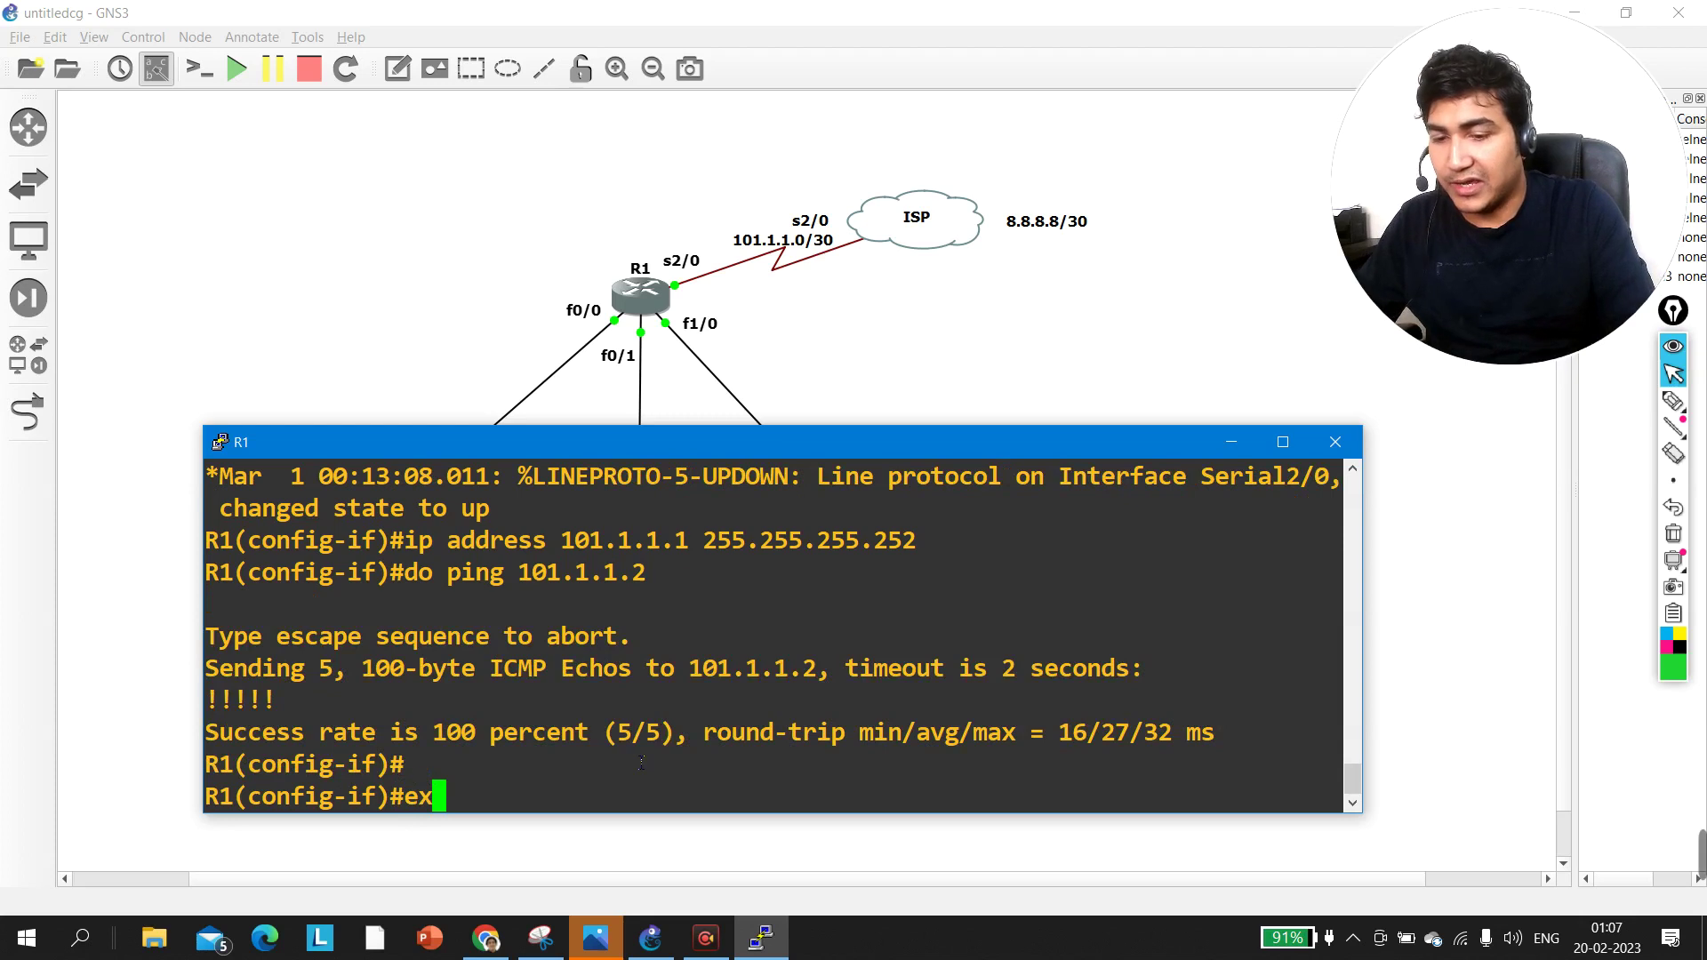
{"action": "key", "text": "BackSpace"}
{"action": "key", "text": "BackSpace"}
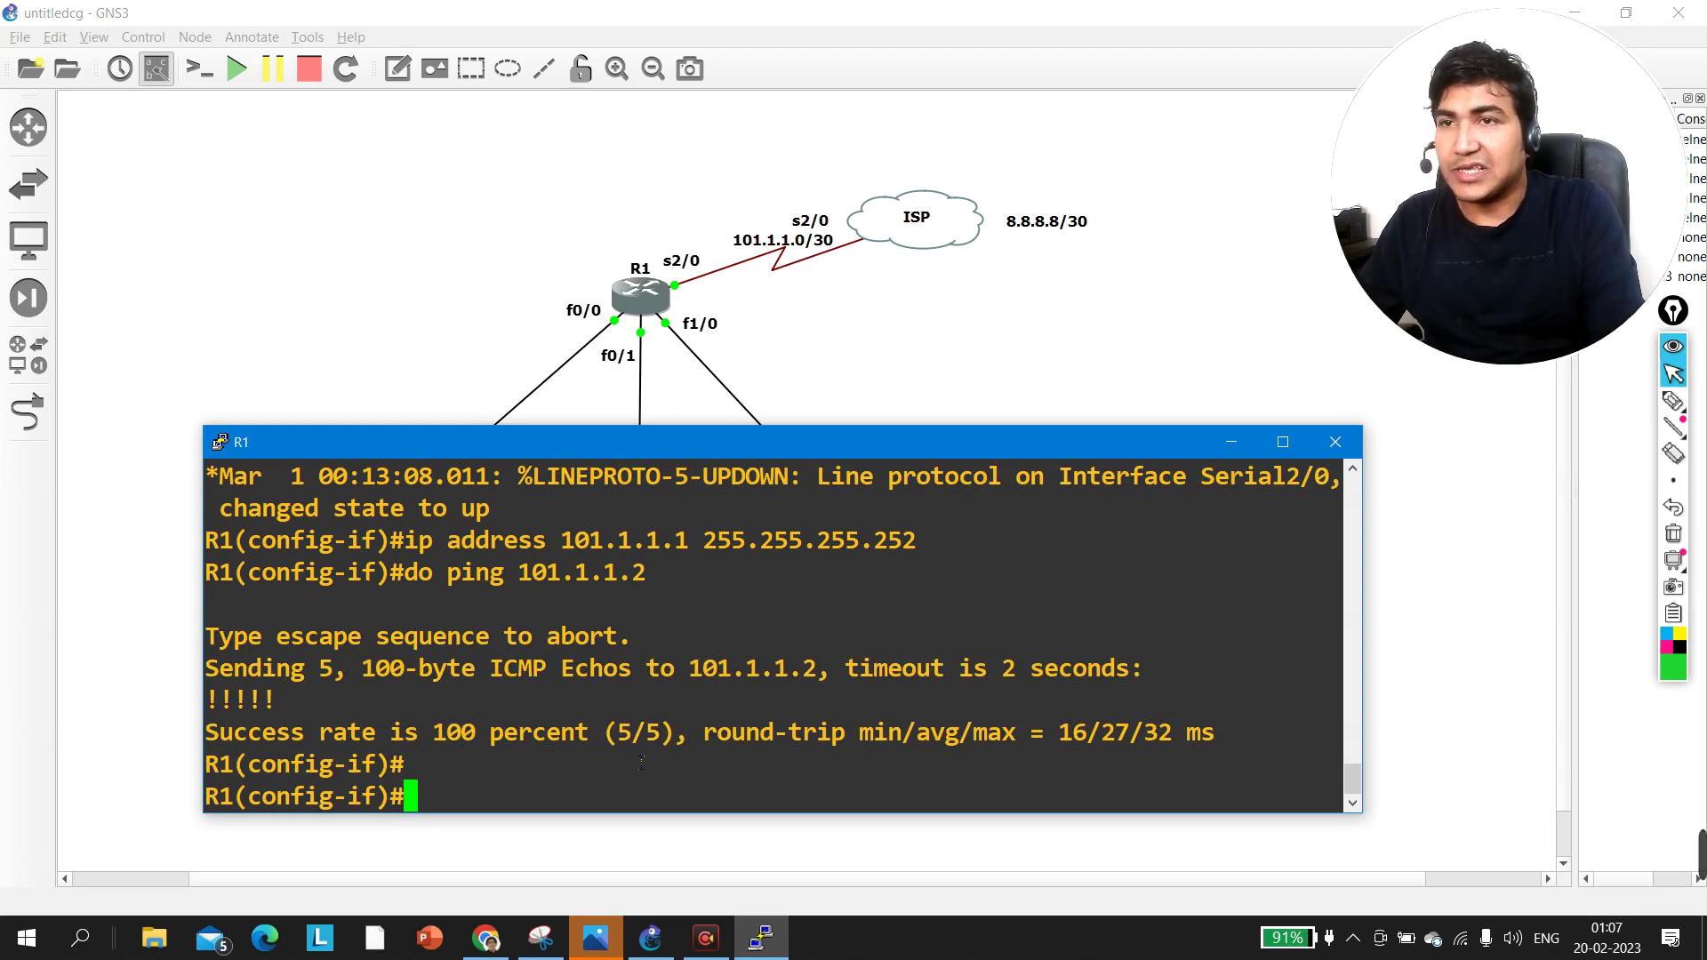
{"action": "type", "text": "ip na"}
{"action": "key", "text": "Tab"}
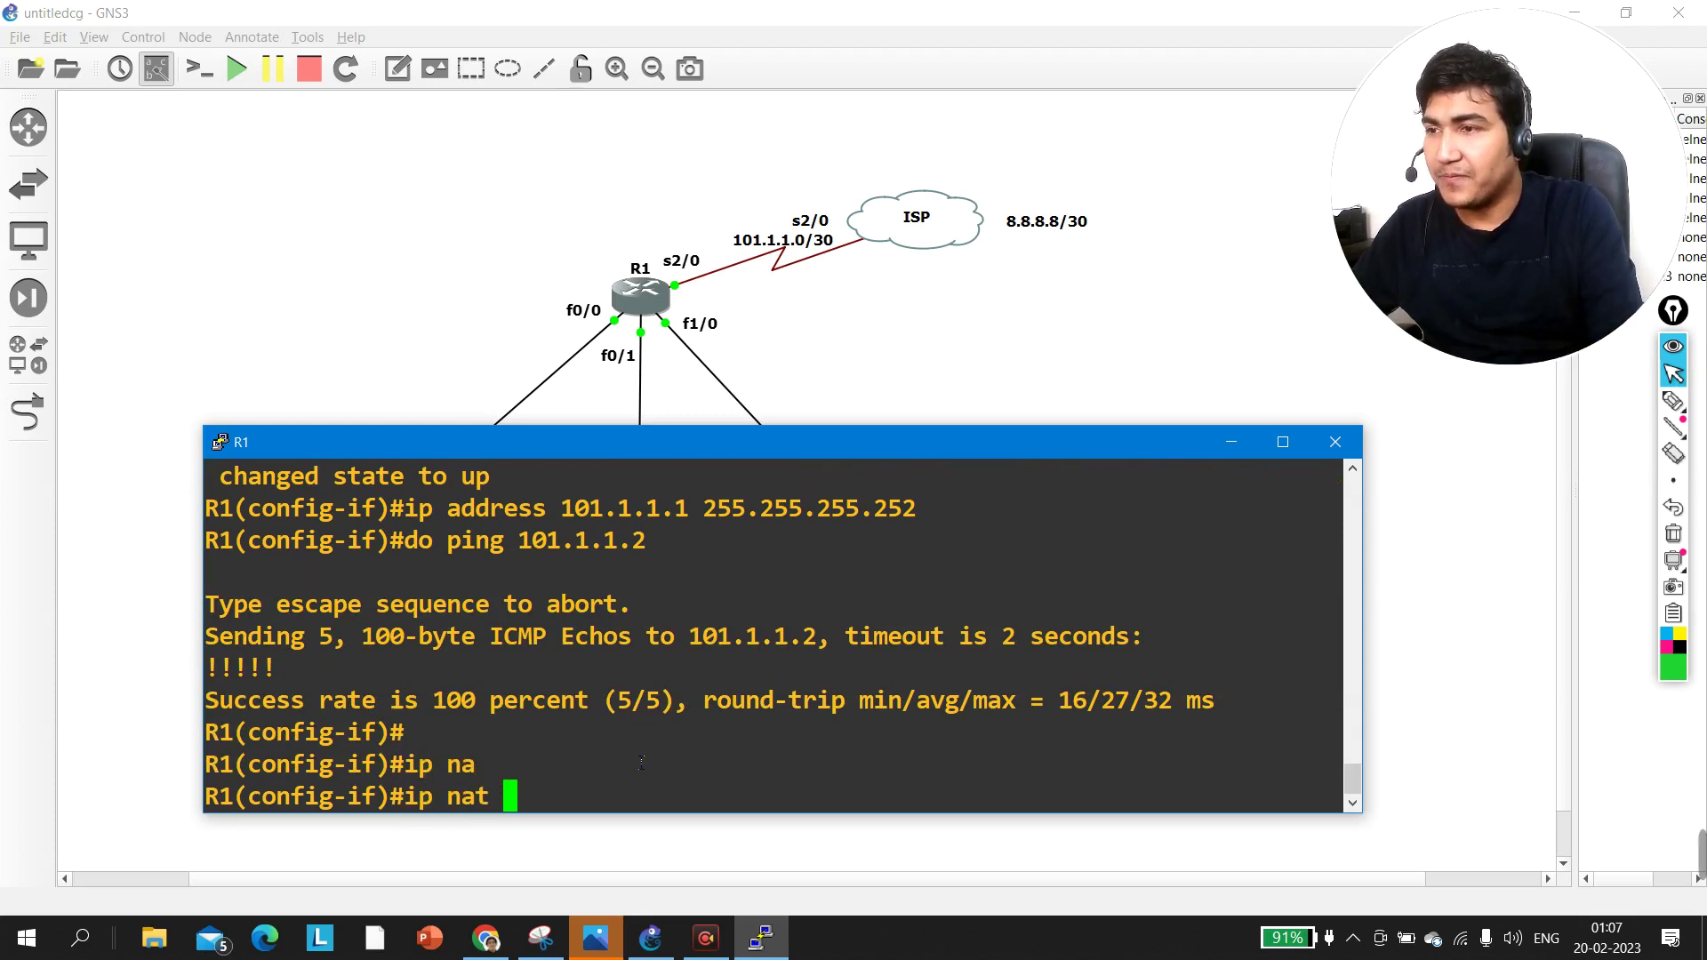
{"action": "type", "text": "ou"}
{"action": "key", "text": "Tab"}
{"action": "key", "text": "Return"}
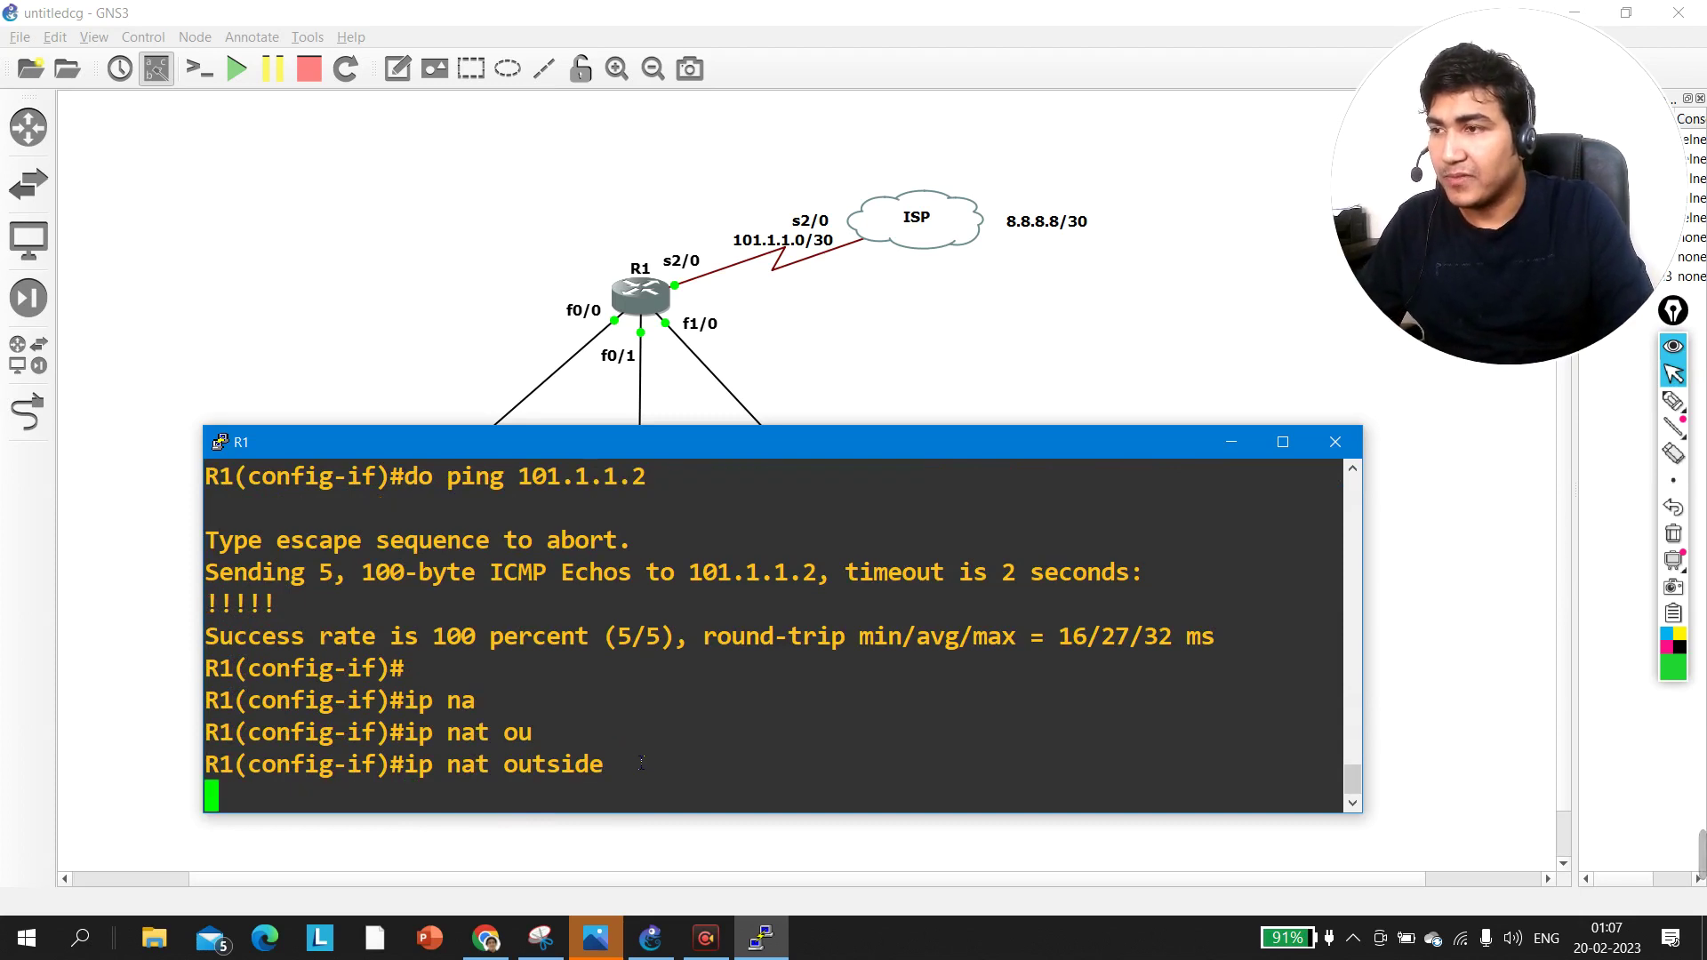
{"action": "key", "text": "Return"}
{"action": "key", "text": "Return"}
{"action": "type", "text": "ex"}
{"action": "key", "text": "Return"}
{"action": "key", "text": "Return"}
{"action": "key", "text": "Return"}
{"action": "key", "text": "Return"}
{"action": "key", "text": "Return"}
{"action": "key", "text": "Return"}
{"action": "key", "text": "Return"}
{"action": "key", "text": "Return"}
Step: Assign R1's interface f0/0 the IP address 10.1.1.100 with mask 255.255.255.0
{"action": "type", "text": "int f0/0"}
{"action": "key", "text": "Return"}
{"action": "type", "text": "ip add"}
{"action": "key", "text": "Tab"}
{"action": "type", "text": "10.1.1.100 "}
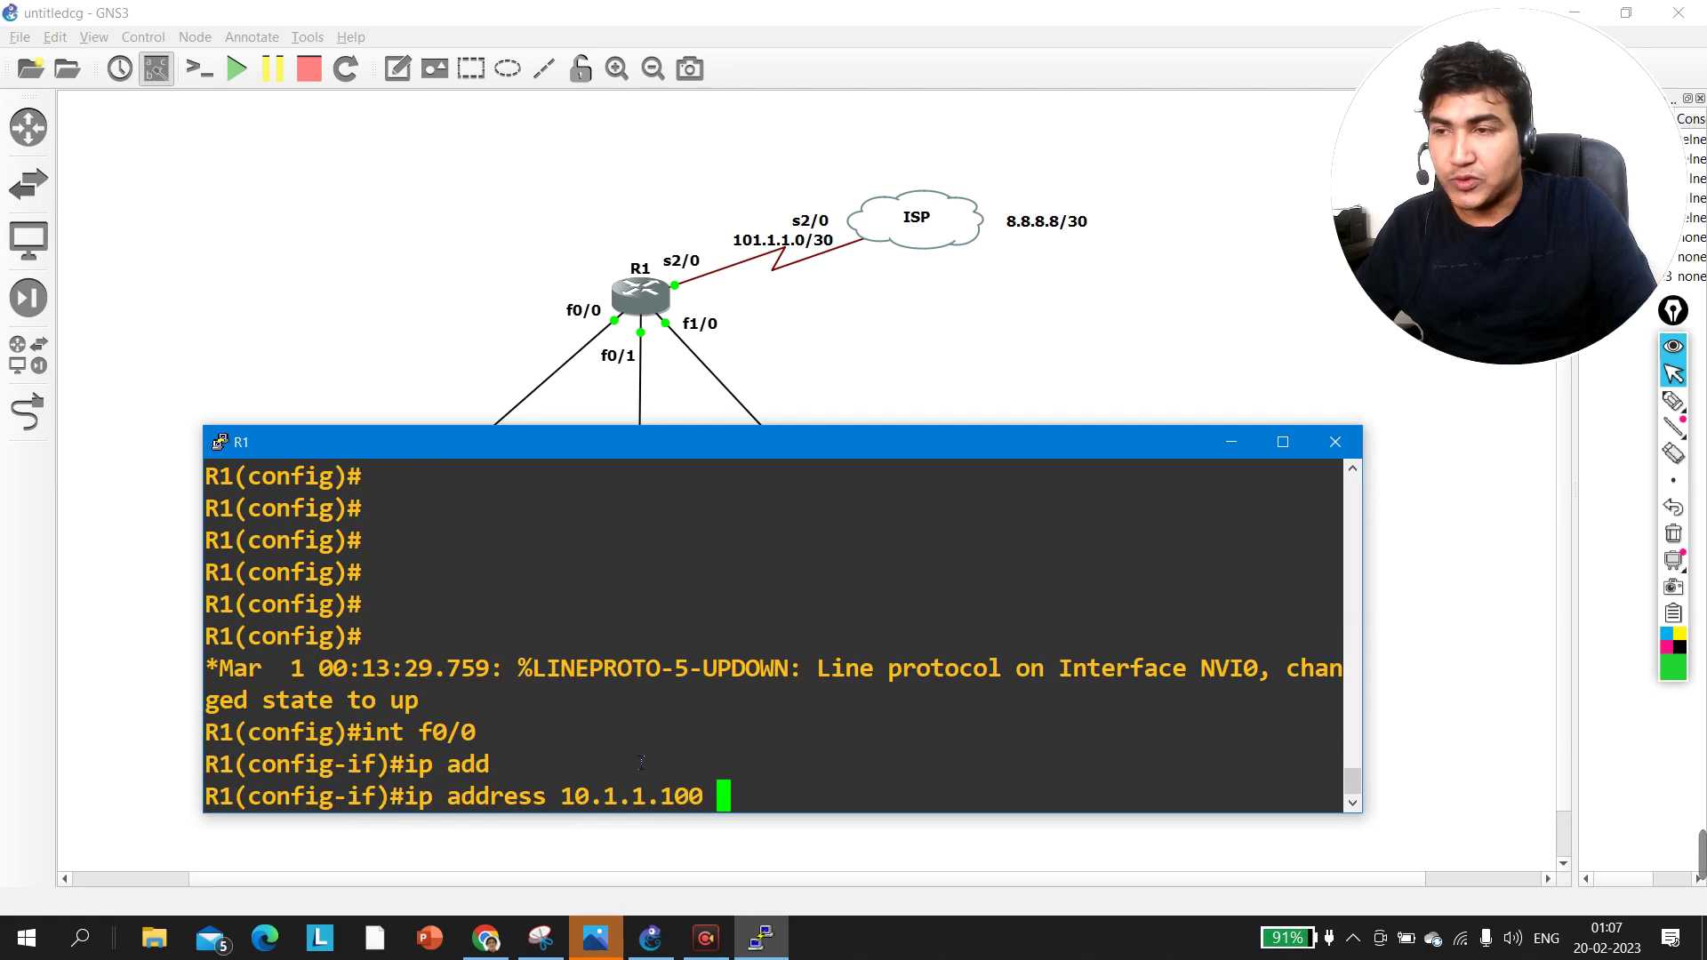
{"action": "type", "text": "255.255.255.255.0"}
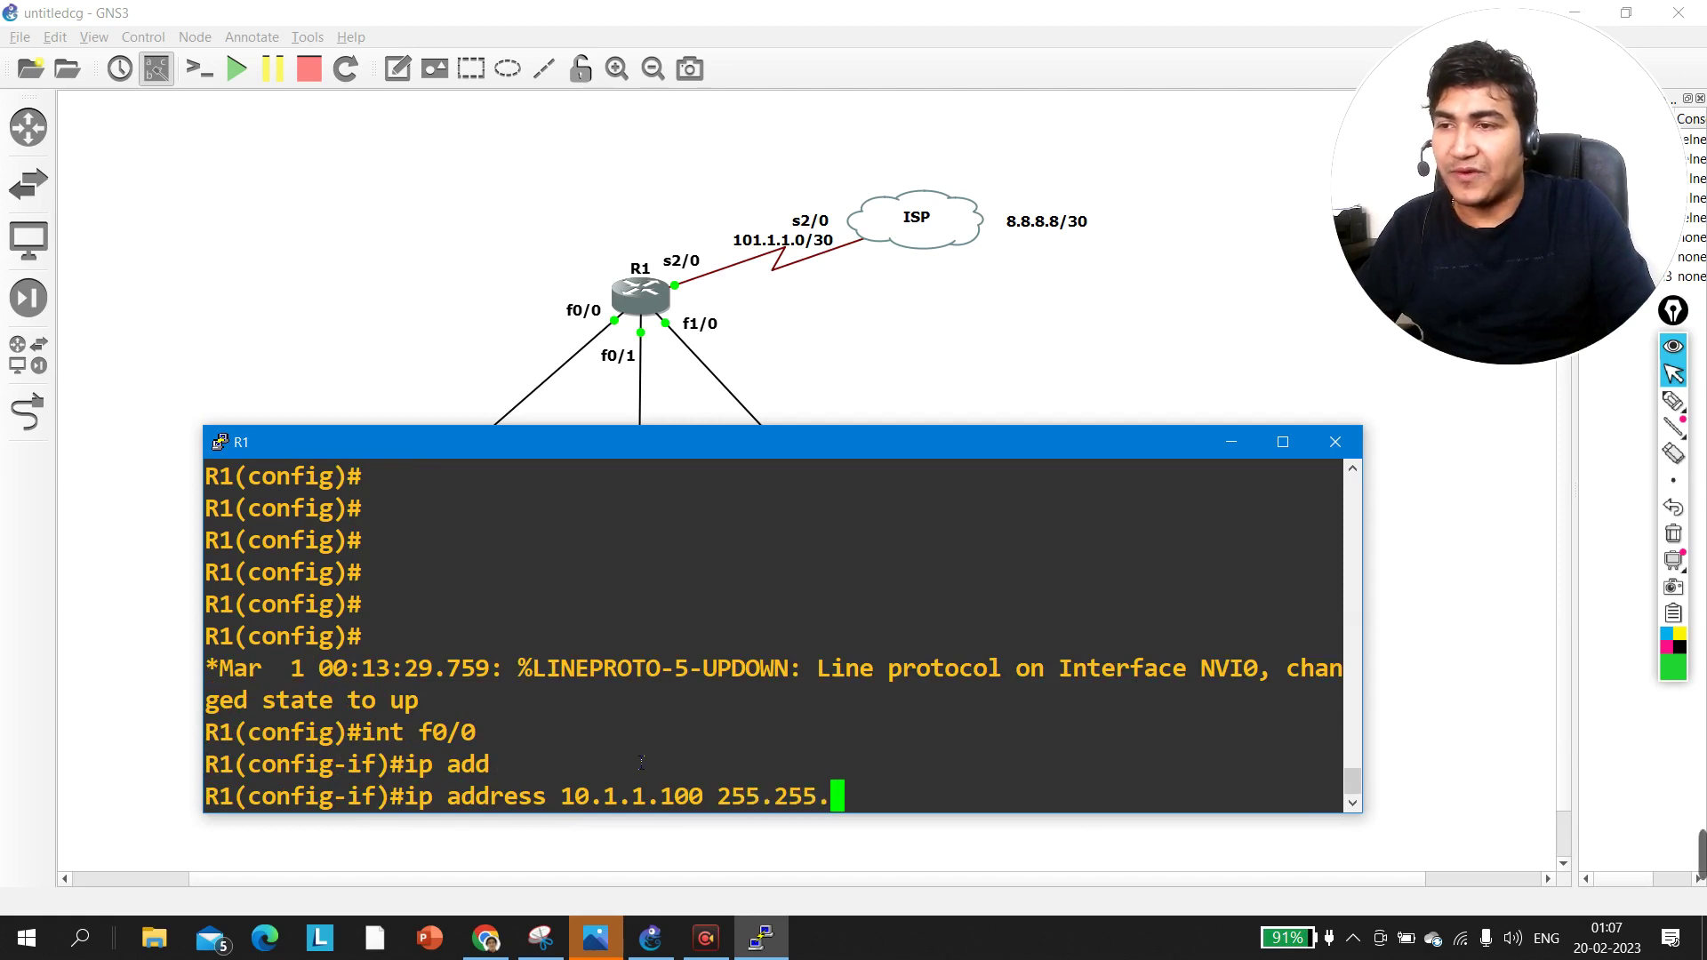
{"action": "key", "text": "Return"}
{"action": "key", "text": "Return"}
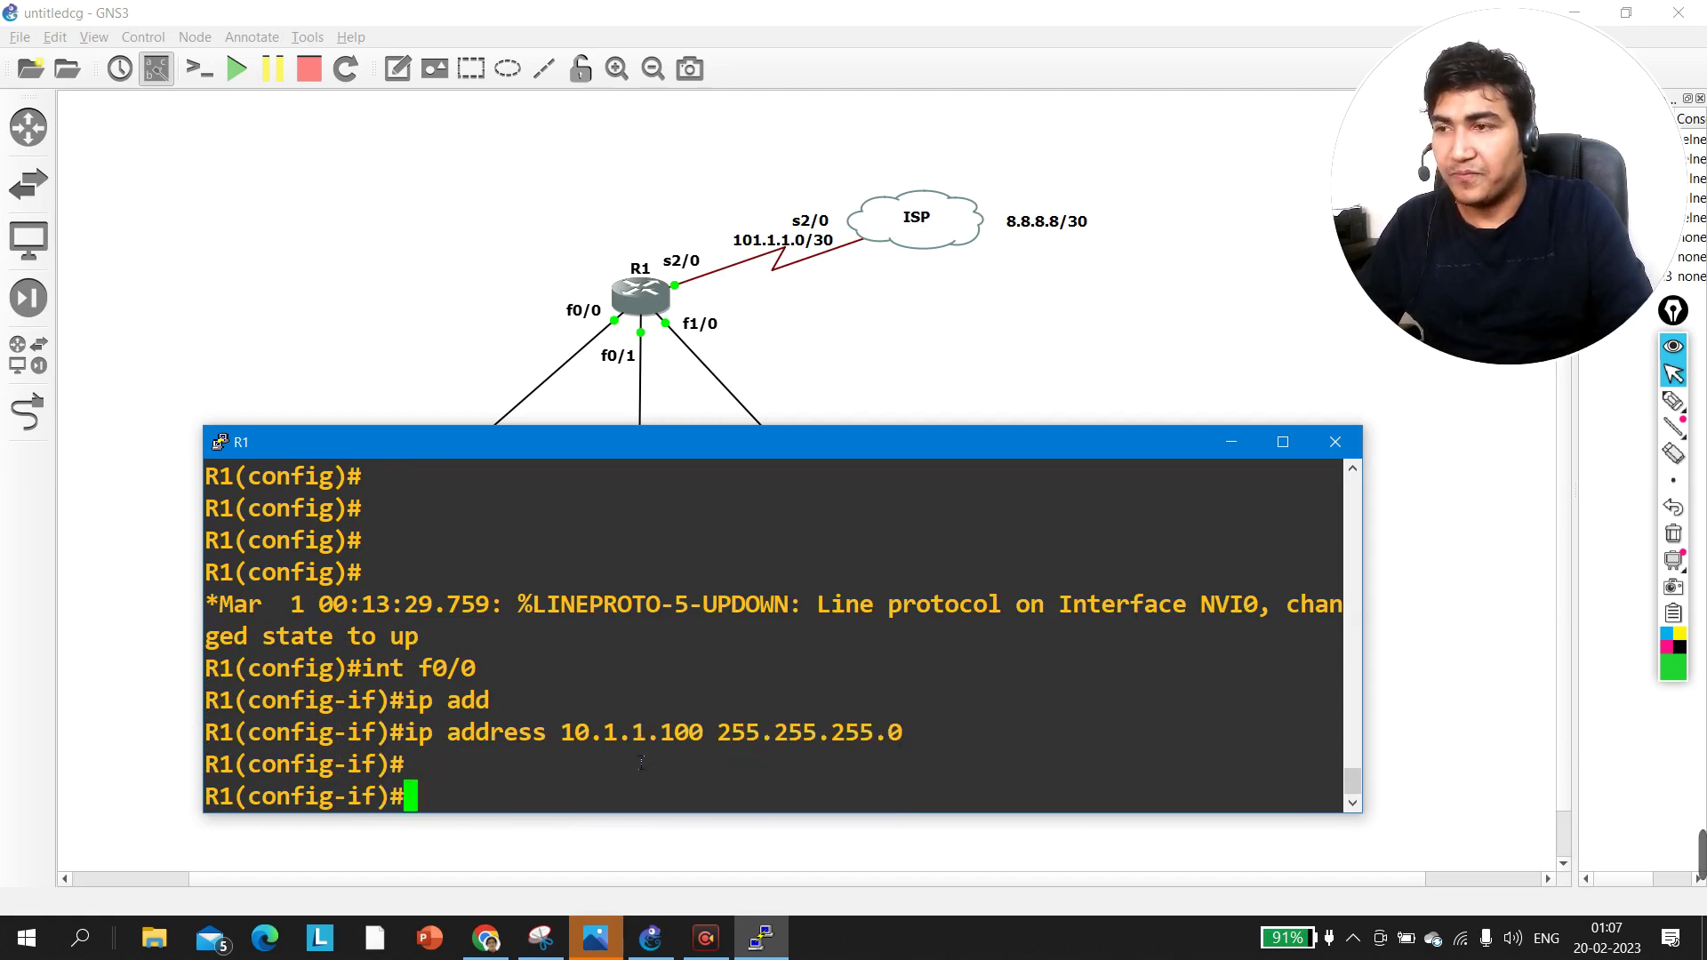
Step: Mark interface f0/0 as a NAT inside interface (ip nat inside) and exit its interface configuration
{"action": "type", "text": "ip na"}
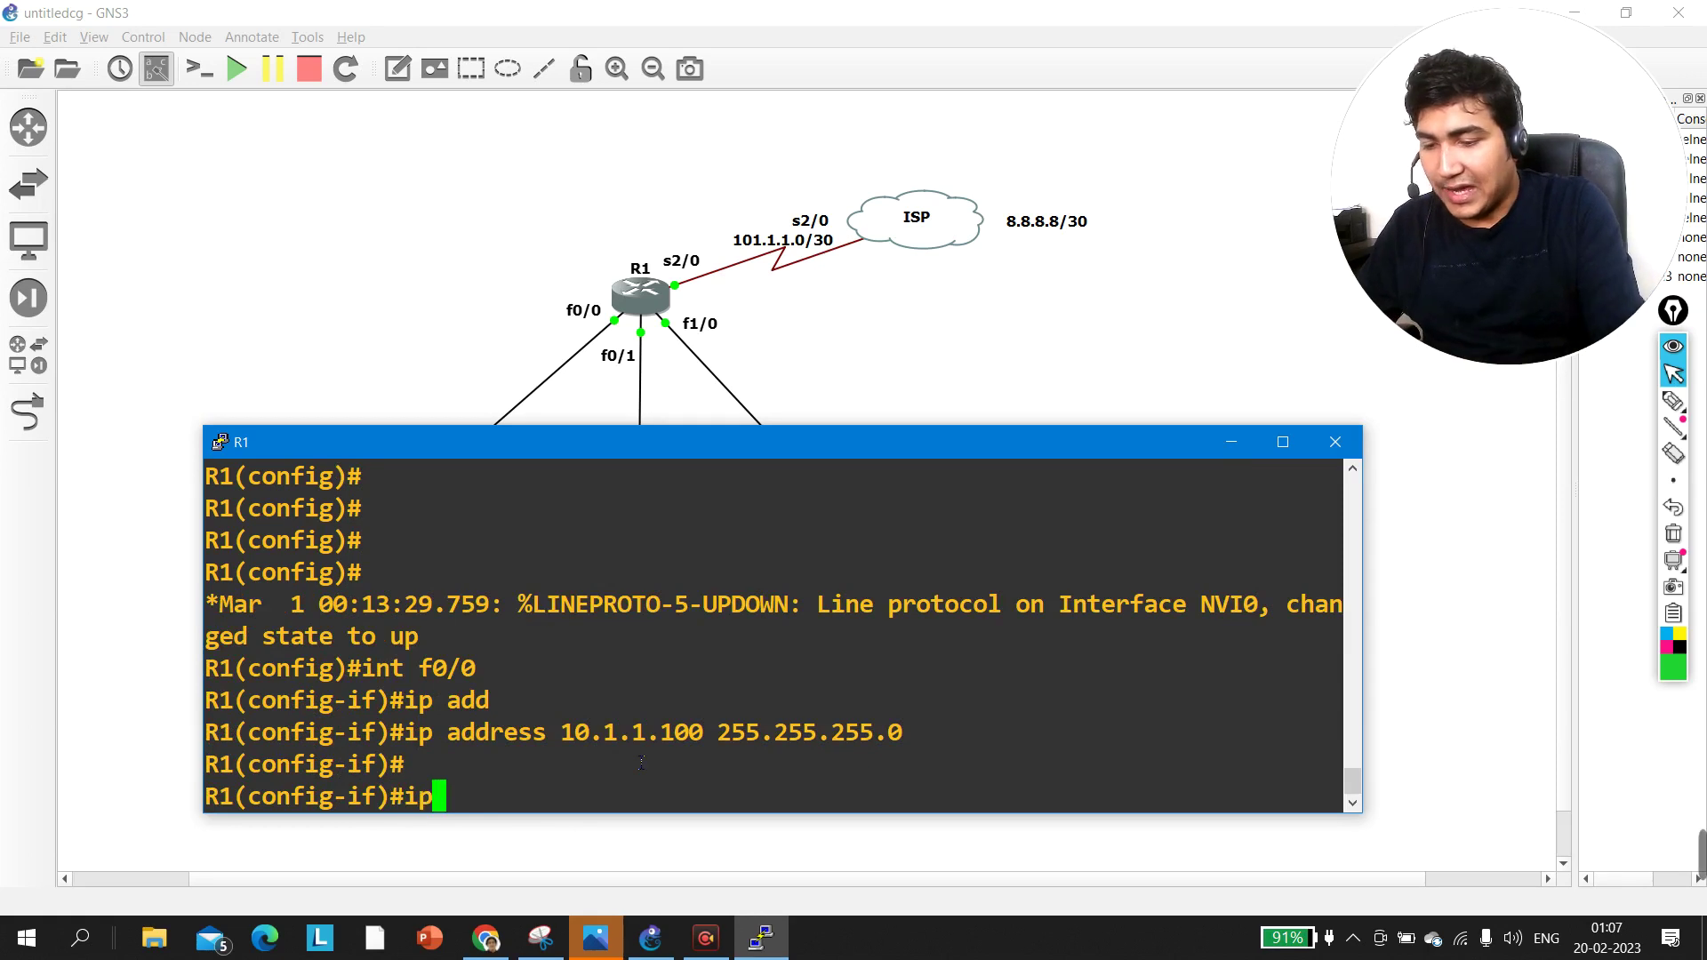
{"action": "key", "text": "Tab"}
{"action": "type", "text": "ins"}
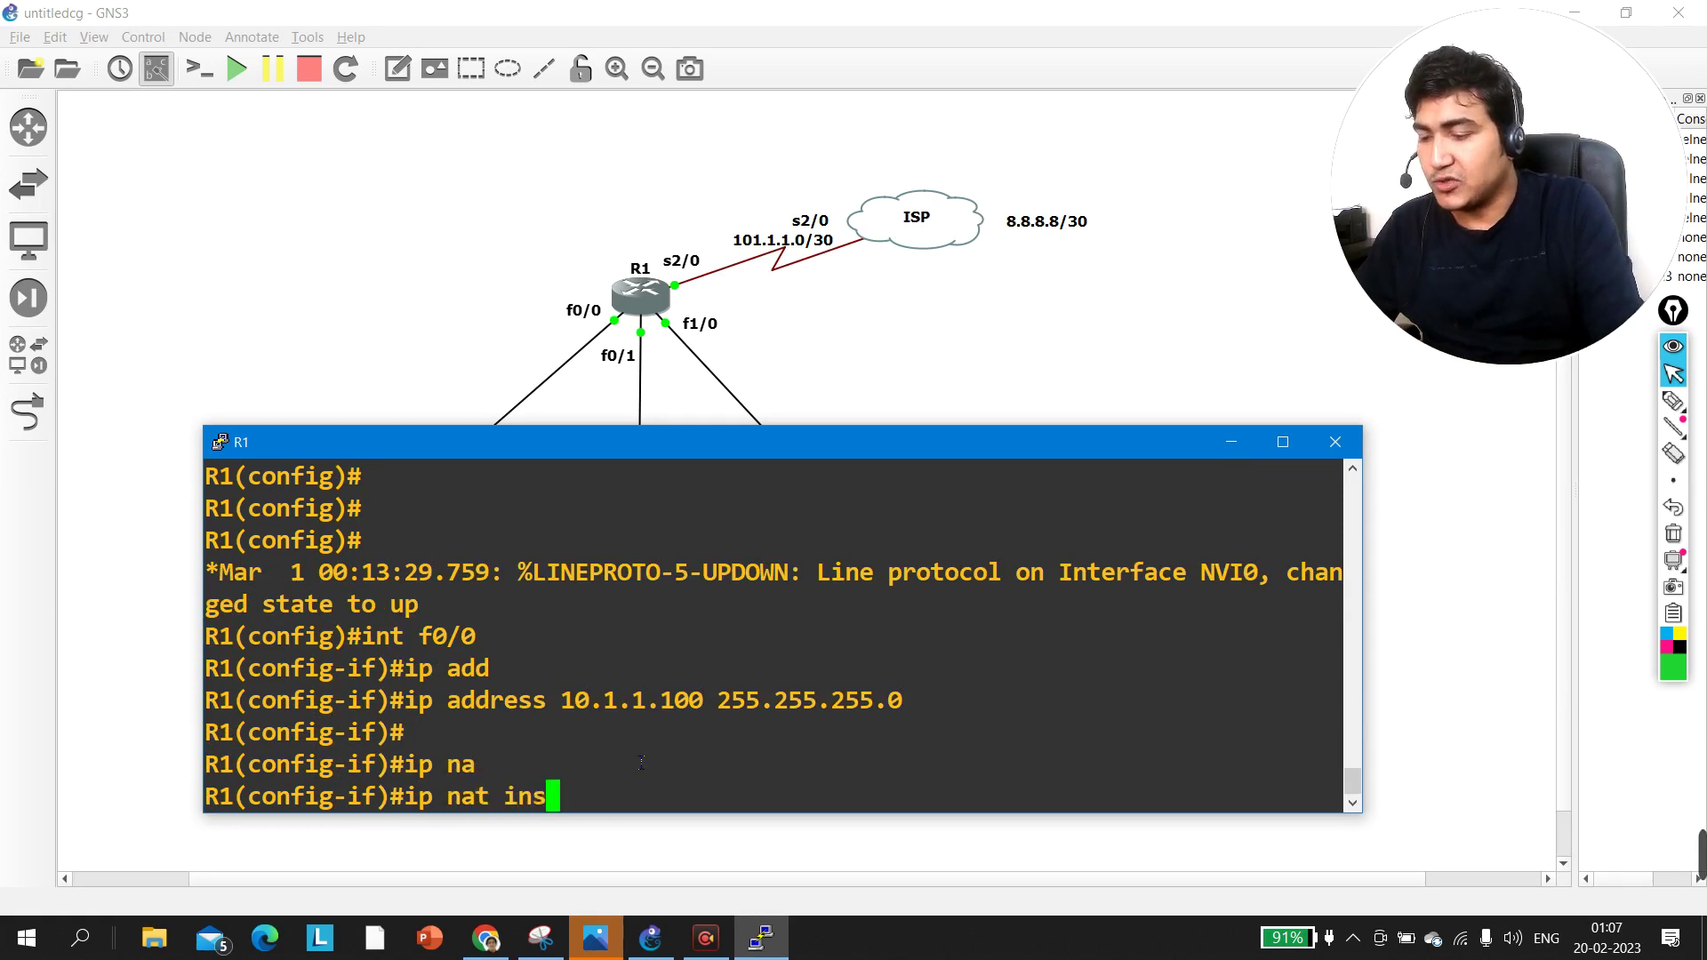
{"action": "key", "text": "Tab"}
{"action": "key", "text": "Return"}
{"action": "key", "text": "Return"}
{"action": "type", "text": "ex"}
{"action": "key", "text": "Return"}
Step: Enable R1's interface f0/1 and assign it 20.1.1.100 with mask 255.255.255.0
{"action": "type", "text": "int f0/1"}
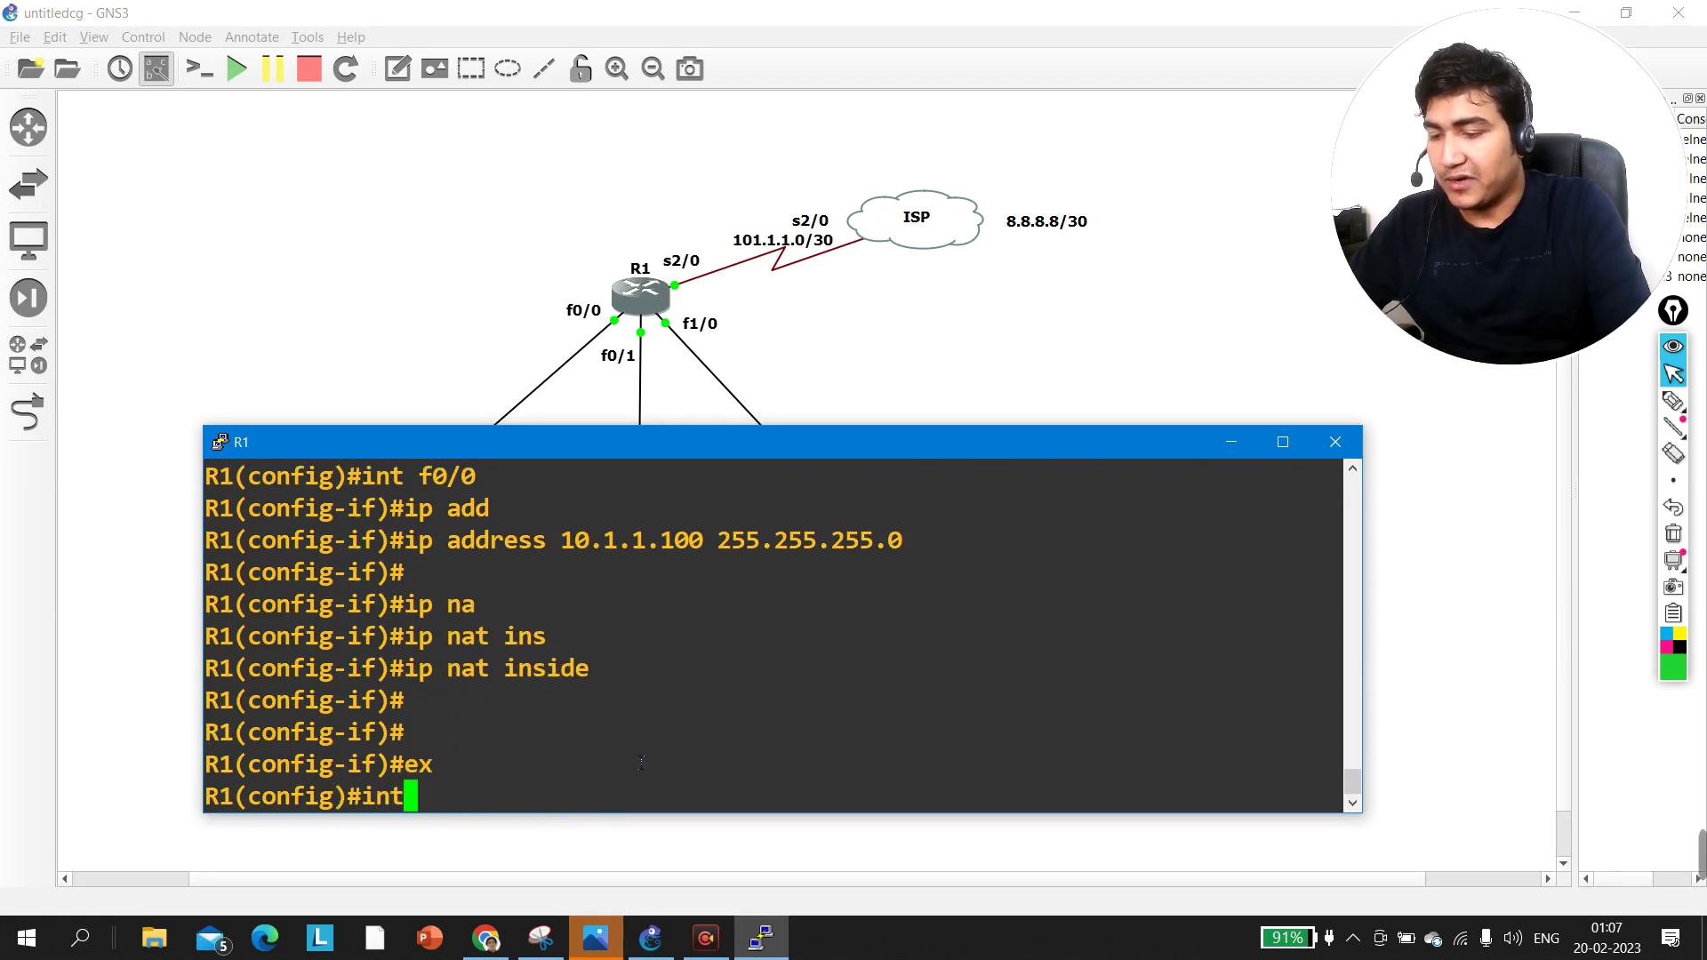
{"action": "key", "text": "Return"}
{"action": "type", "text": "no sh"}
{"action": "key", "text": "Tab"}
{"action": "key", "text": "Return"}
{"action": "type", "text": "ip add"}
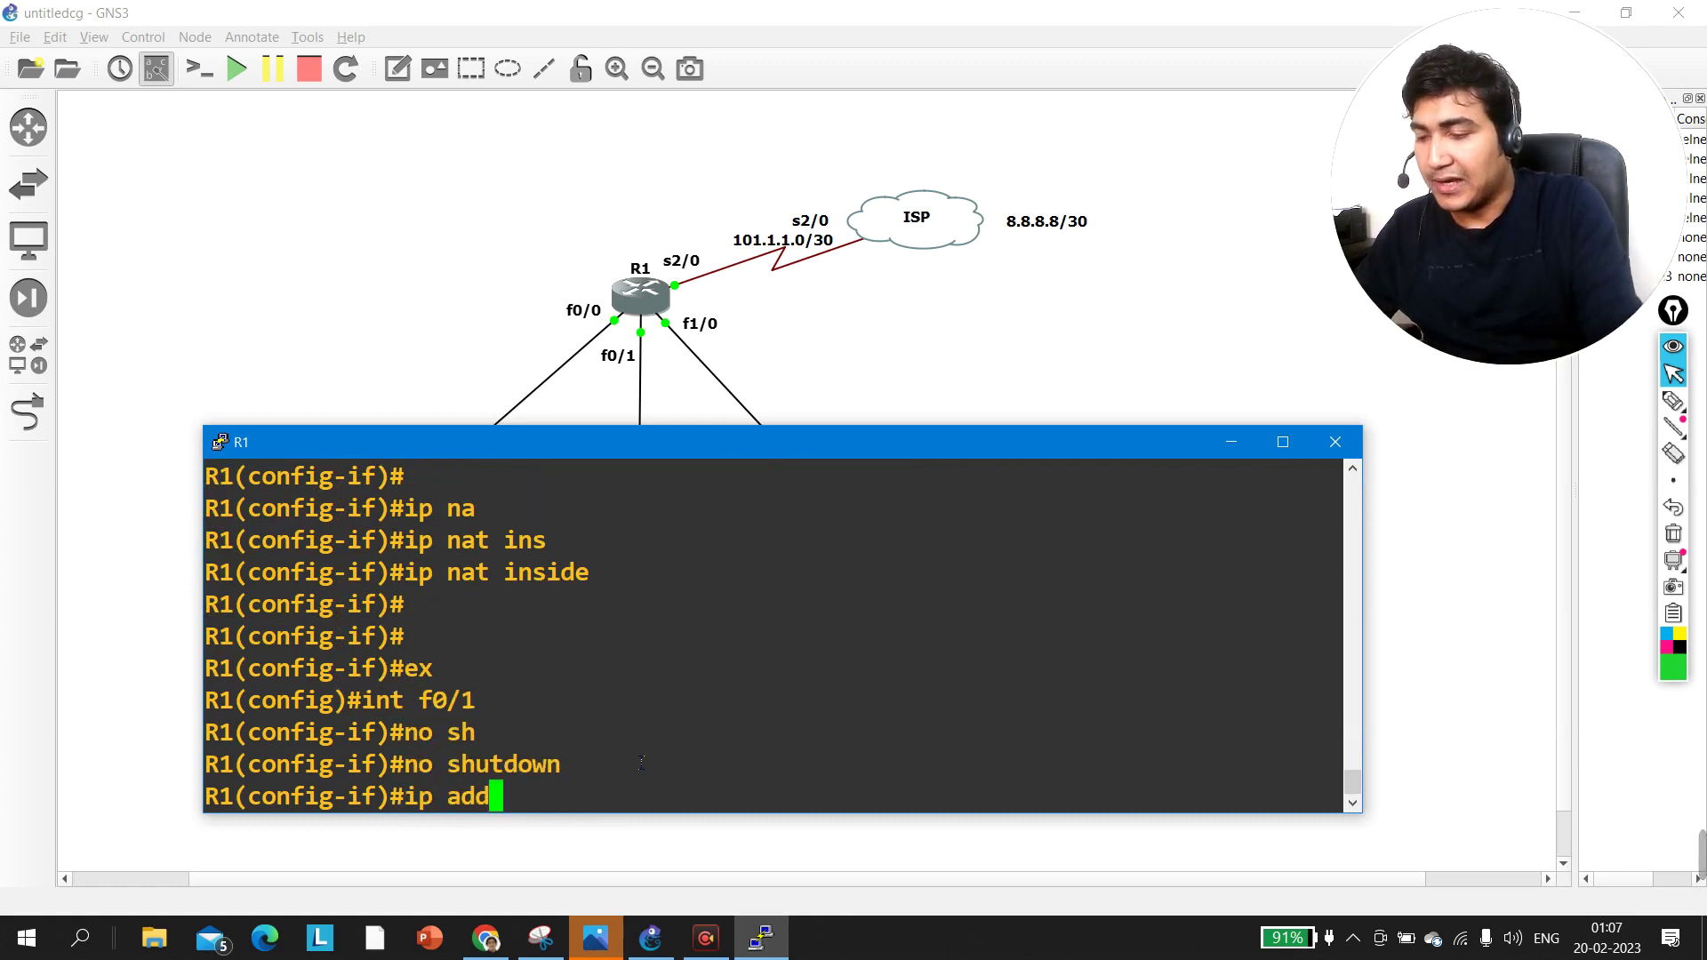
{"action": "key", "text": "Tab"}
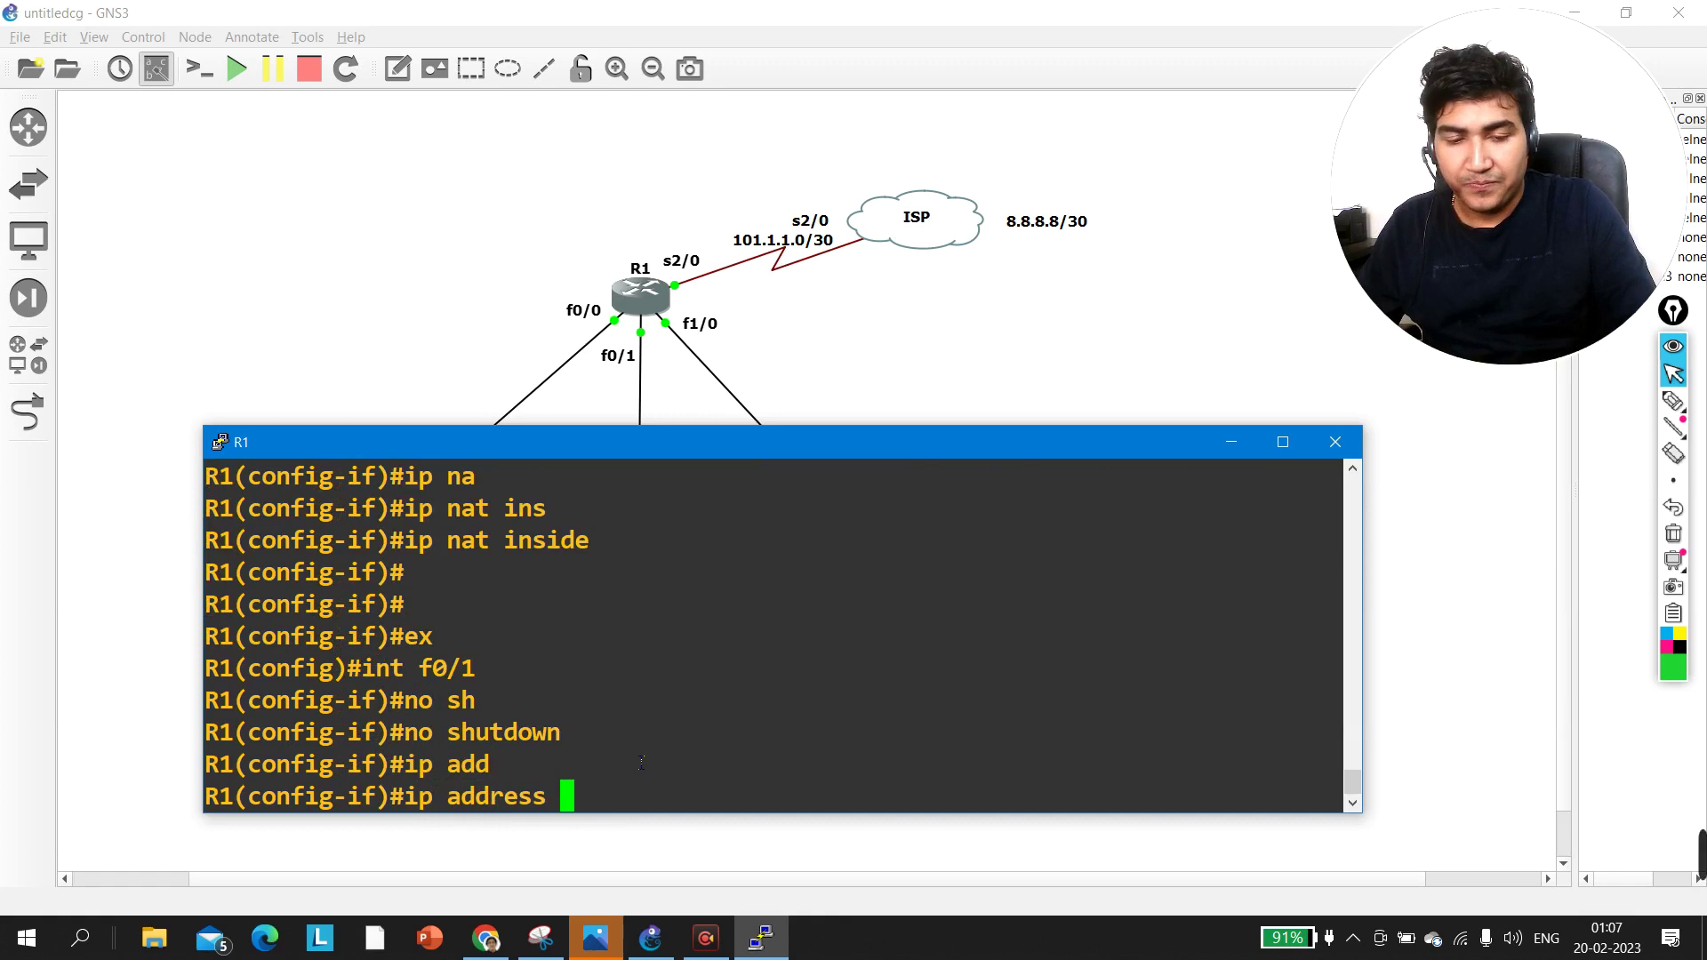
{"action": "type", "text": "20.1.1.100 255.255.255.0"}
{"action": "key", "text": "Return"}
Step: Mark interface f0/1 as a NAT inside interface (ip nat inside) and exit its interface configuration
{"action": "type", "text": "ip nat"}
{"action": "key", "text": "Tab"}
{"action": "type", "text": "ints"}
{"action": "key", "text": "Tab"}
{"action": "key", "text": "Return"}
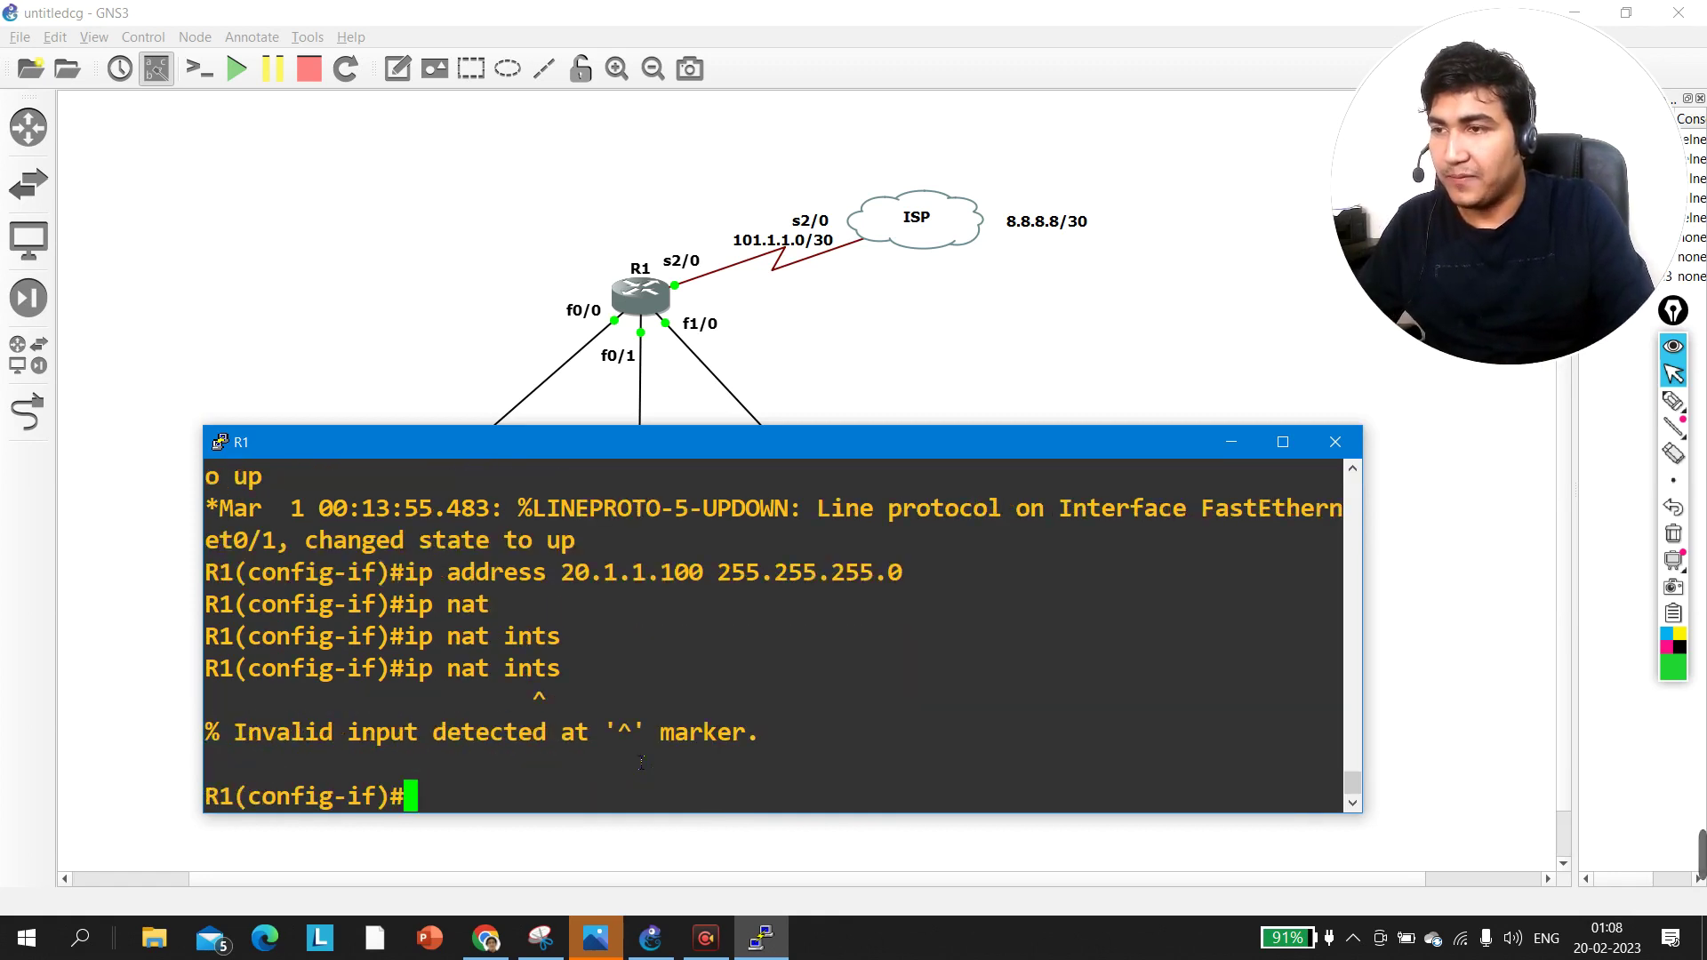
{"action": "key", "text": "Up"}
{"action": "key", "text": "BackSpace"}
{"action": "key", "text": "BackSpace"}
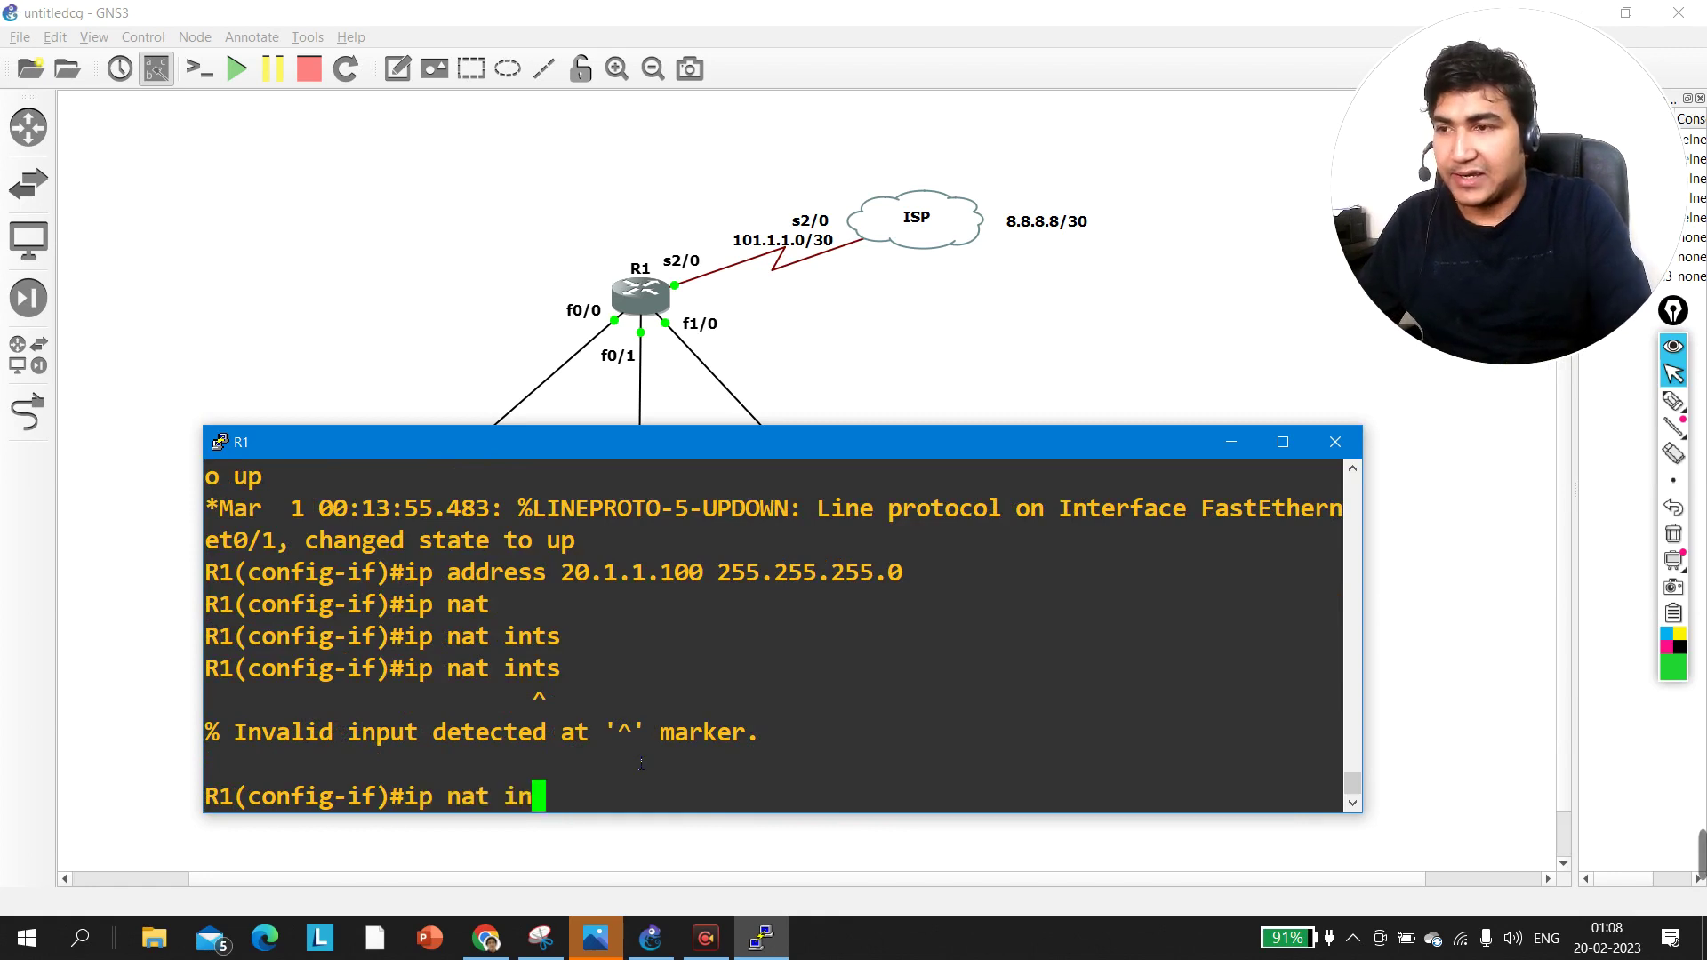
{"action": "type", "text": "si"}
{"action": "key", "text": "Tab"}
{"action": "key", "text": "Return"}
{"action": "key", "text": "Return"}
{"action": "key", "text": "Return"}
{"action": "key", "text": "Return"}
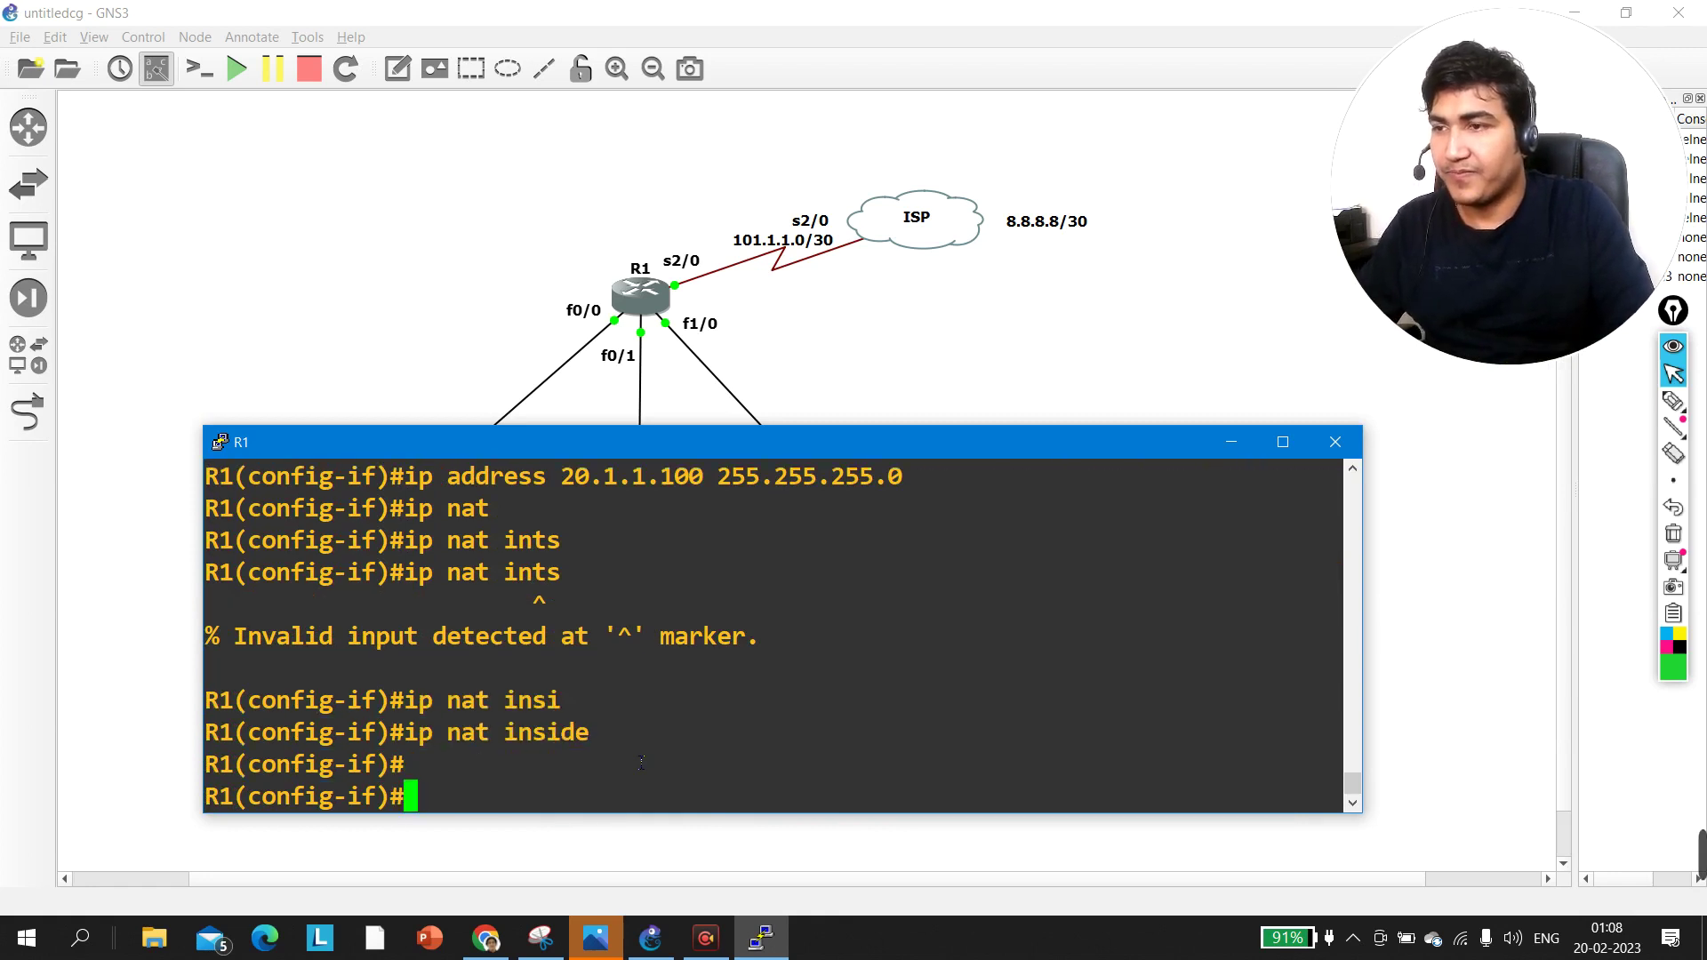
{"action": "type", "text": "ex"}
{"action": "key", "text": "Return"}
Step: Enable R1's interface f0/0 with no shutdown and return to global configuration mode
{"action": "type", "text": "int f0/0"}
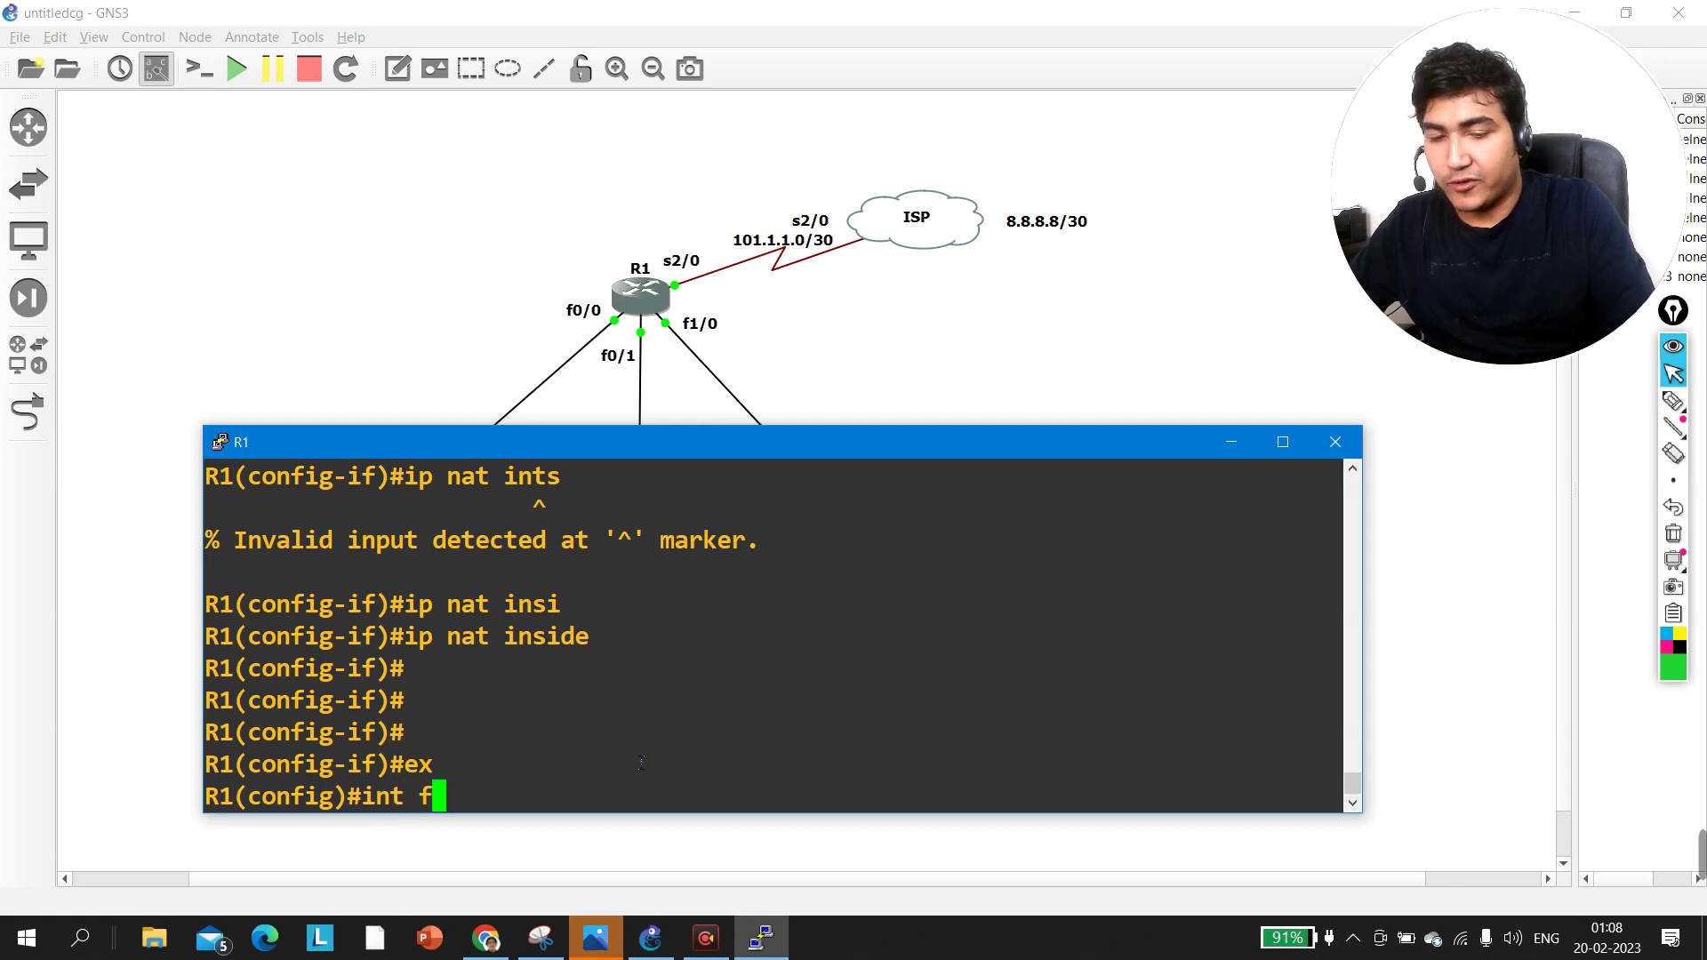
{"action": "key", "text": "Return"}
{"action": "type", "text": "no sh"}
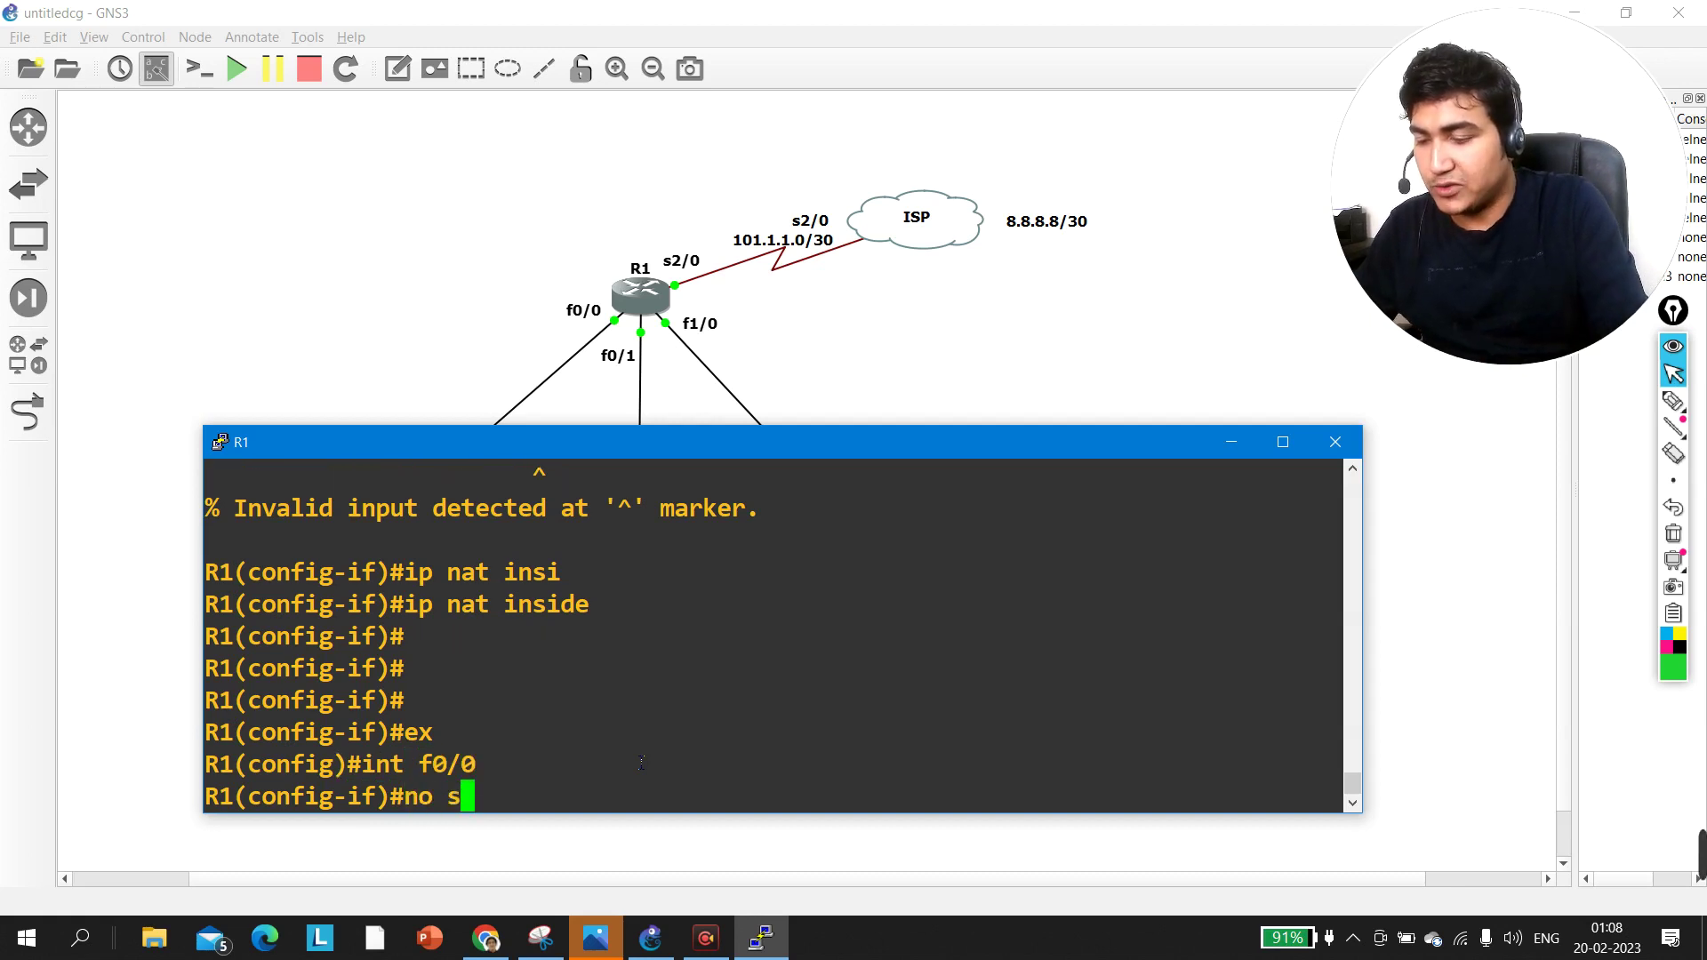
{"action": "key", "text": "Tab"}
{"action": "key", "text": "Return"}
{"action": "key", "text": "Return"}
{"action": "key", "text": "Return"}
{"action": "type", "text": "ex"}
{"action": "key", "text": "Return"}
Step: Enable R1's interface f1/0, assign it 30.1.1.100 with mask 255.255.255.0, and exit its interface configuration
{"action": "type", "text": "int f1/0"}
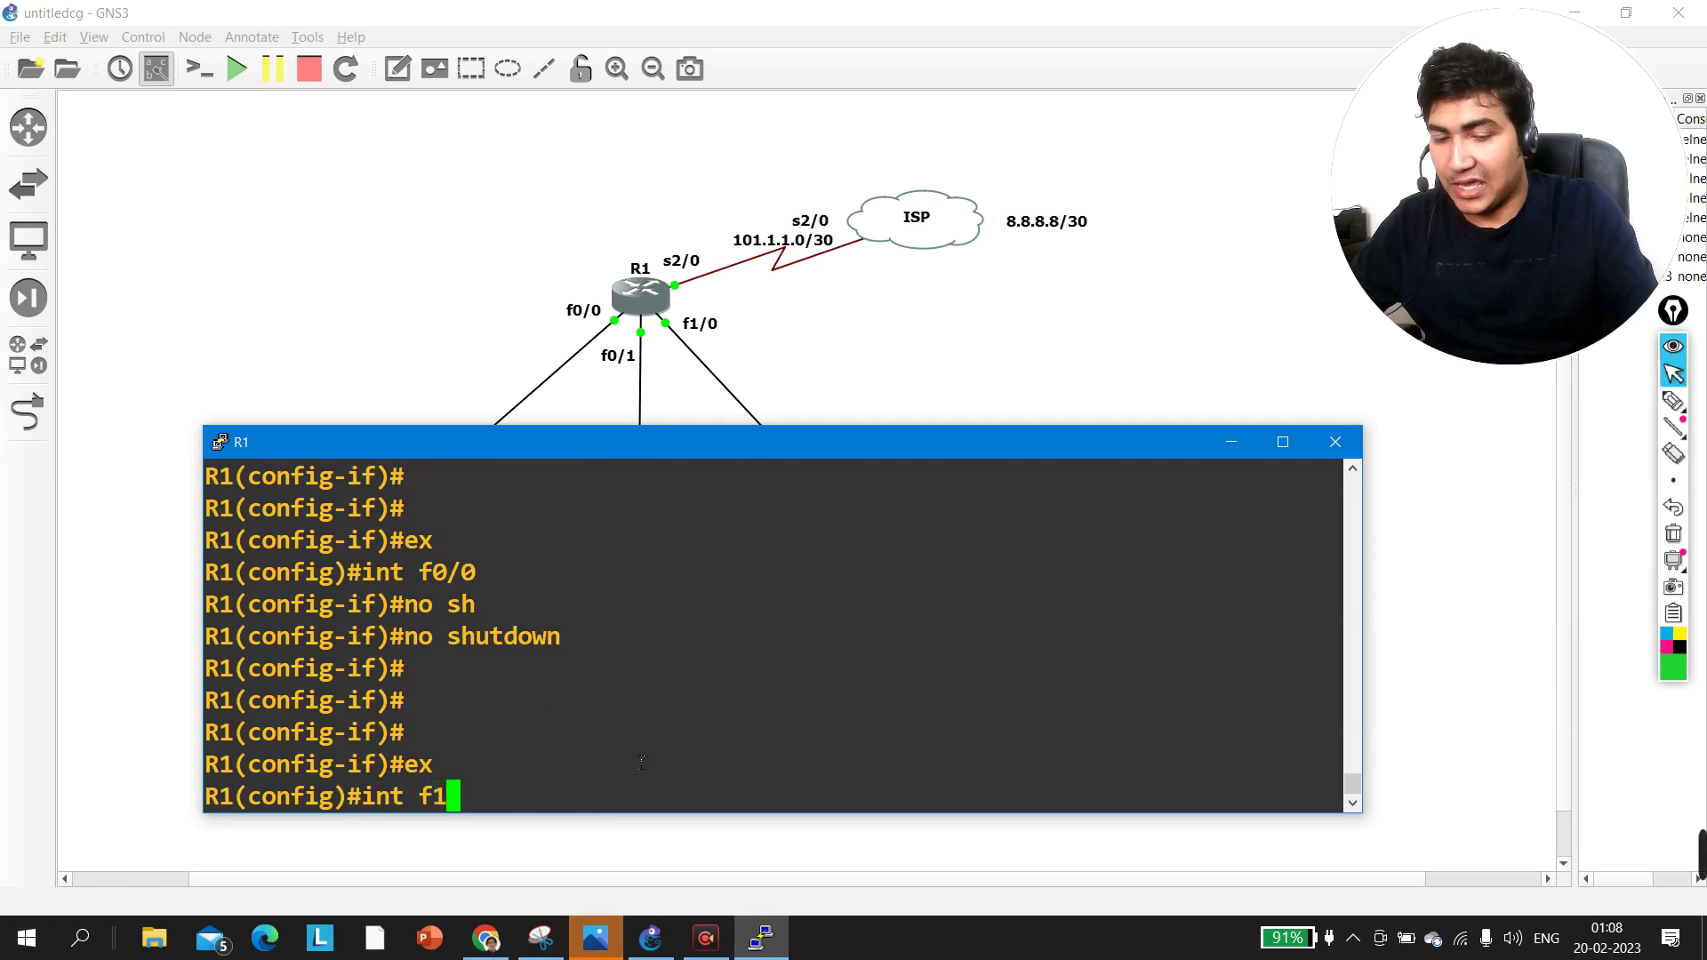
{"action": "key", "text": "Return"}
{"action": "type", "text": "no sh"}
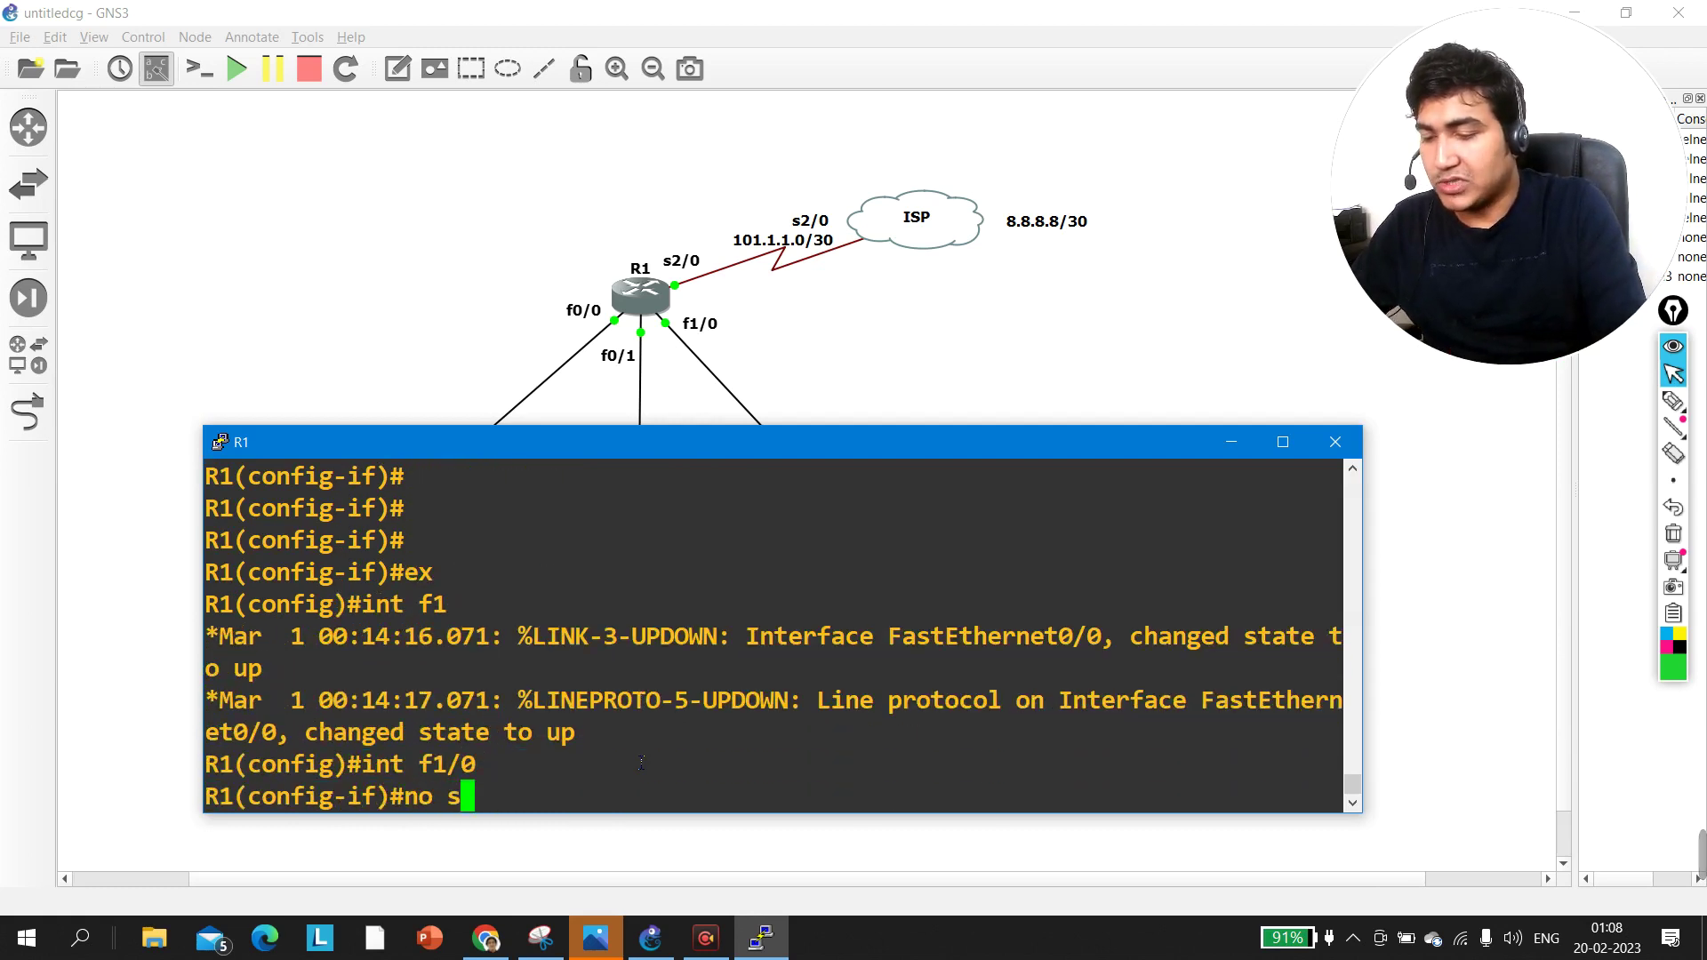
{"action": "key", "text": "Tab"}
{"action": "key", "text": "Return"}
{"action": "type", "text": "ip add"}
{"action": "key", "text": "Tab"}
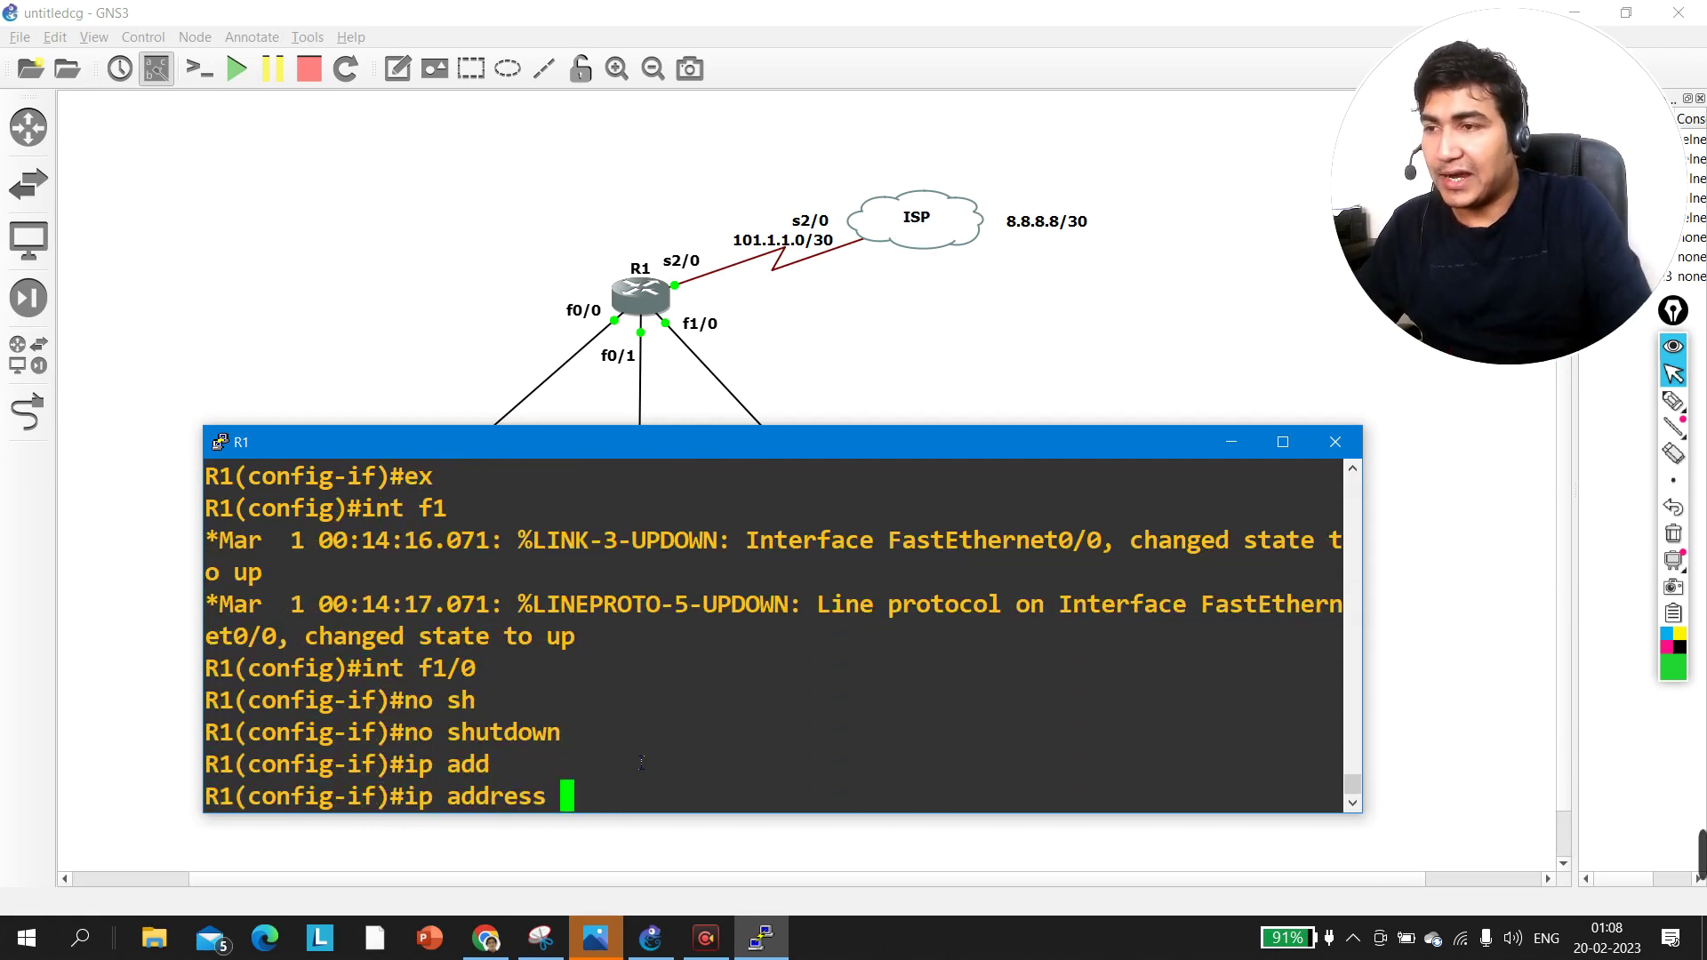
{"action": "type", "text": "30"}
{"action": "type", "text": ".1.1.1"}
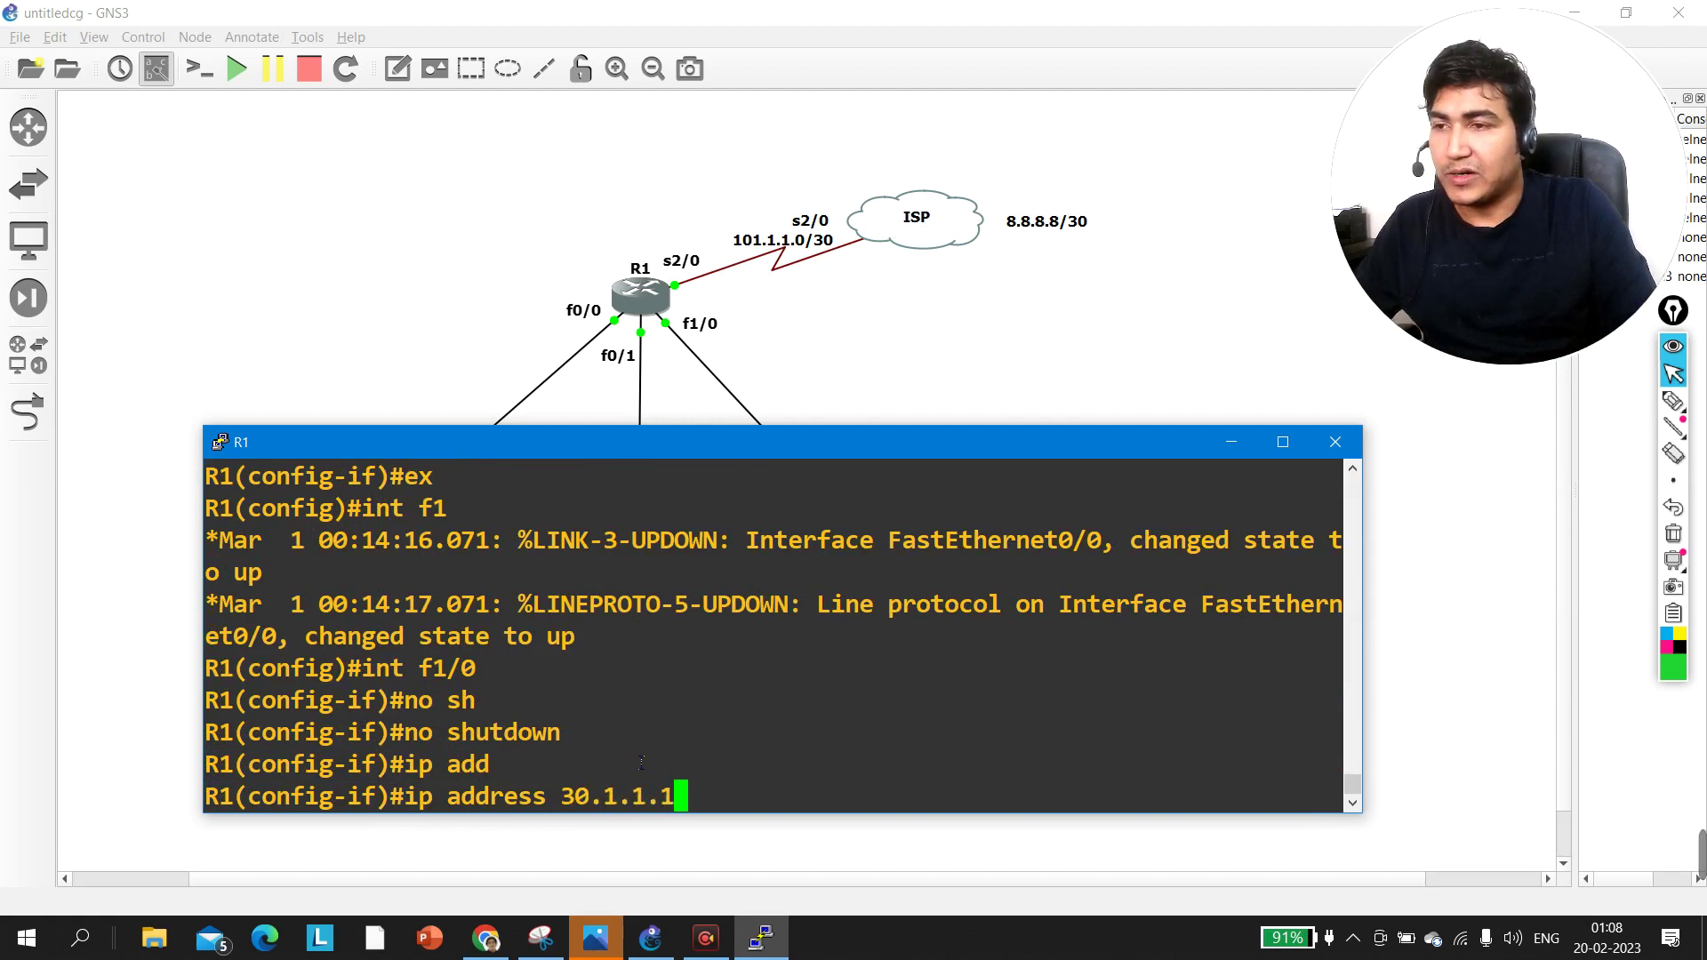
{"action": "type", "text": "00"}
{"action": "key", "text": "Tab"}
{"action": "type", "text": "255.255.255.0"}
{"action": "key", "text": "Return"}
{"action": "key", "text": "Return"}
{"action": "key", "text": "Return"}
{"action": "key", "text": "Return"}
{"action": "type", "text": "exi"}
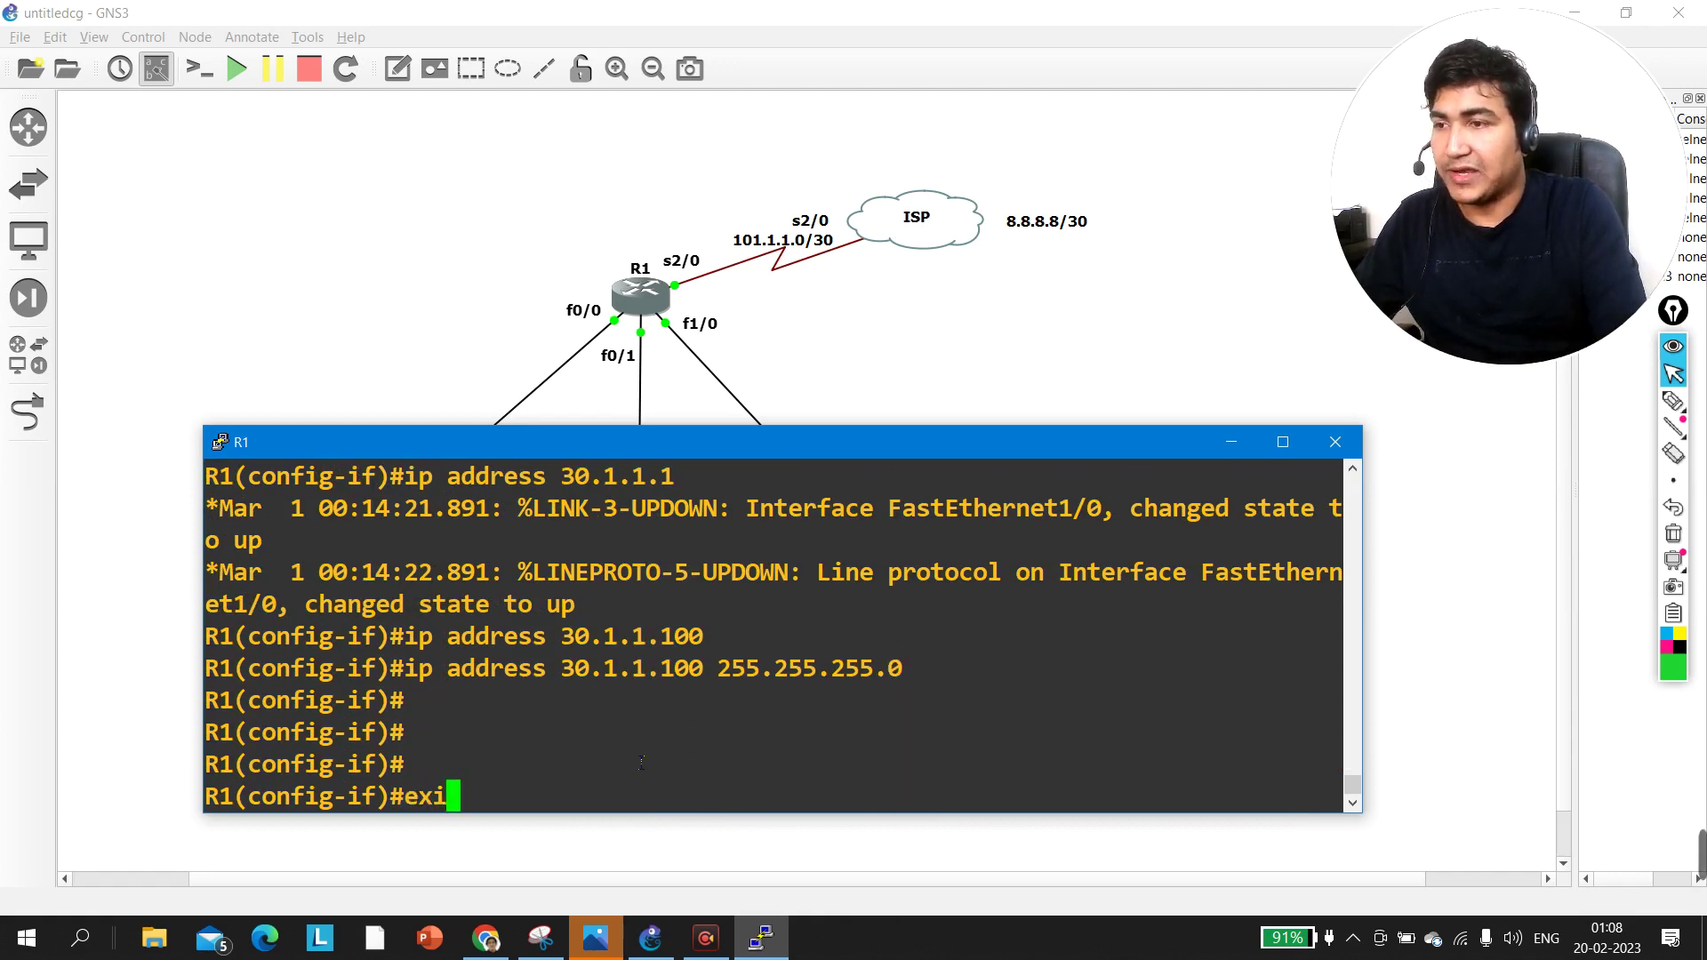
{"action": "key", "text": "Return"}
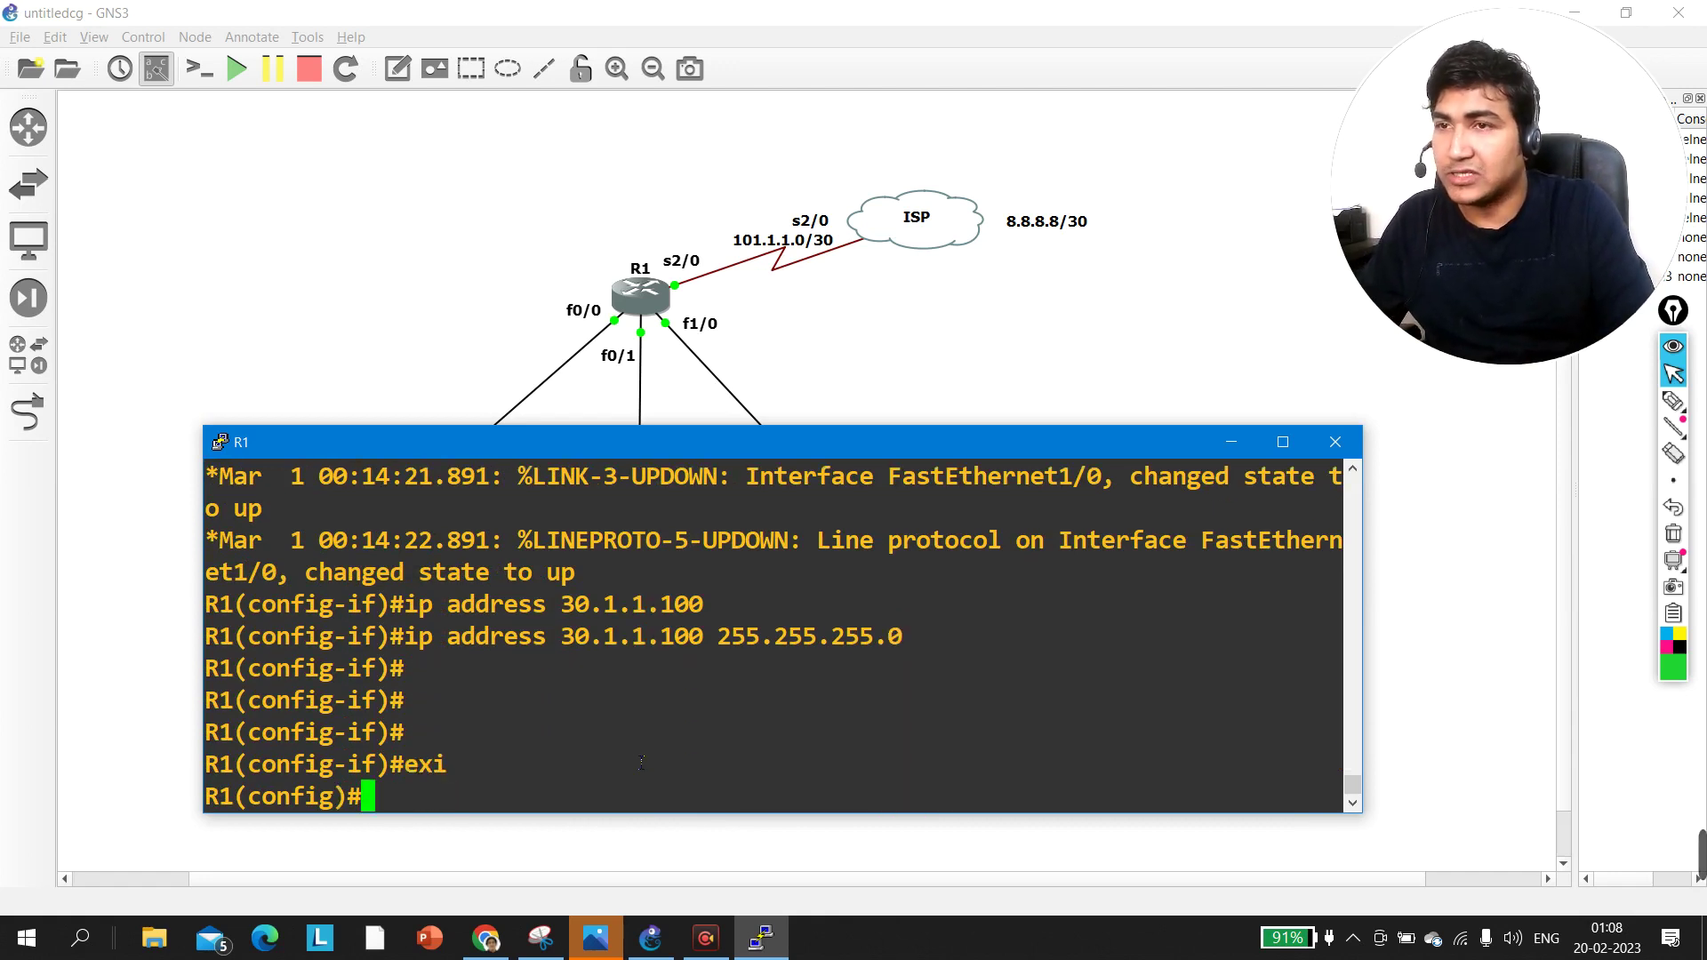
Step: Mark interface f1/0 as a NAT inside interface (ip nat inside) and return to privileged EXEC mode
{"action": "type", "text": "int f1/0"}
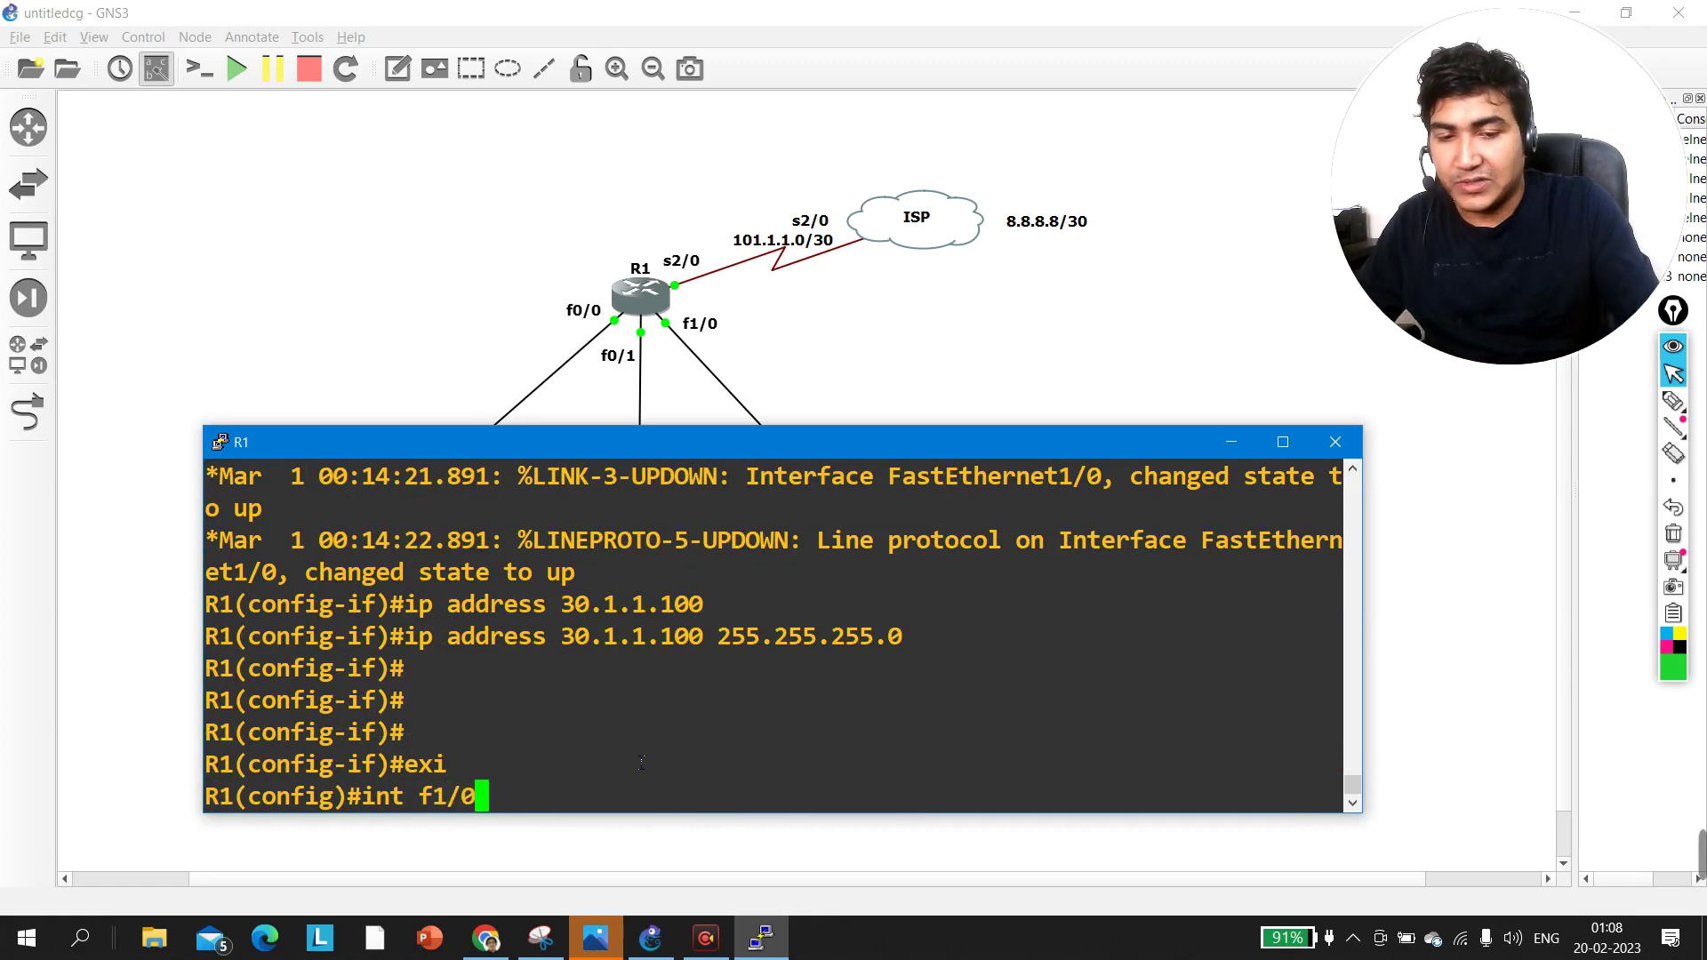
{"action": "key", "text": "Return"}
{"action": "type", "text": "ip nat"}
{"action": "key", "text": "Tab"}
{"action": "type", "text": "ins"}
{"action": "key", "text": "Tab"}
{"action": "key", "text": "Return"}
{"action": "key", "text": "Return"}
{"action": "key", "text": "Return"}
{"action": "key", "text": "Return"}
{"action": "key", "text": "Return"}
{"action": "type", "text": "exi"}
{"action": "key", "text": "Return"}
{"action": "key", "text": "ctrl+z"}
{"action": "key", "text": "Return"}
{"action": "key", "text": "Return"}
{"action": "key", "text": "Return"}
{"action": "key", "text": "Return"}
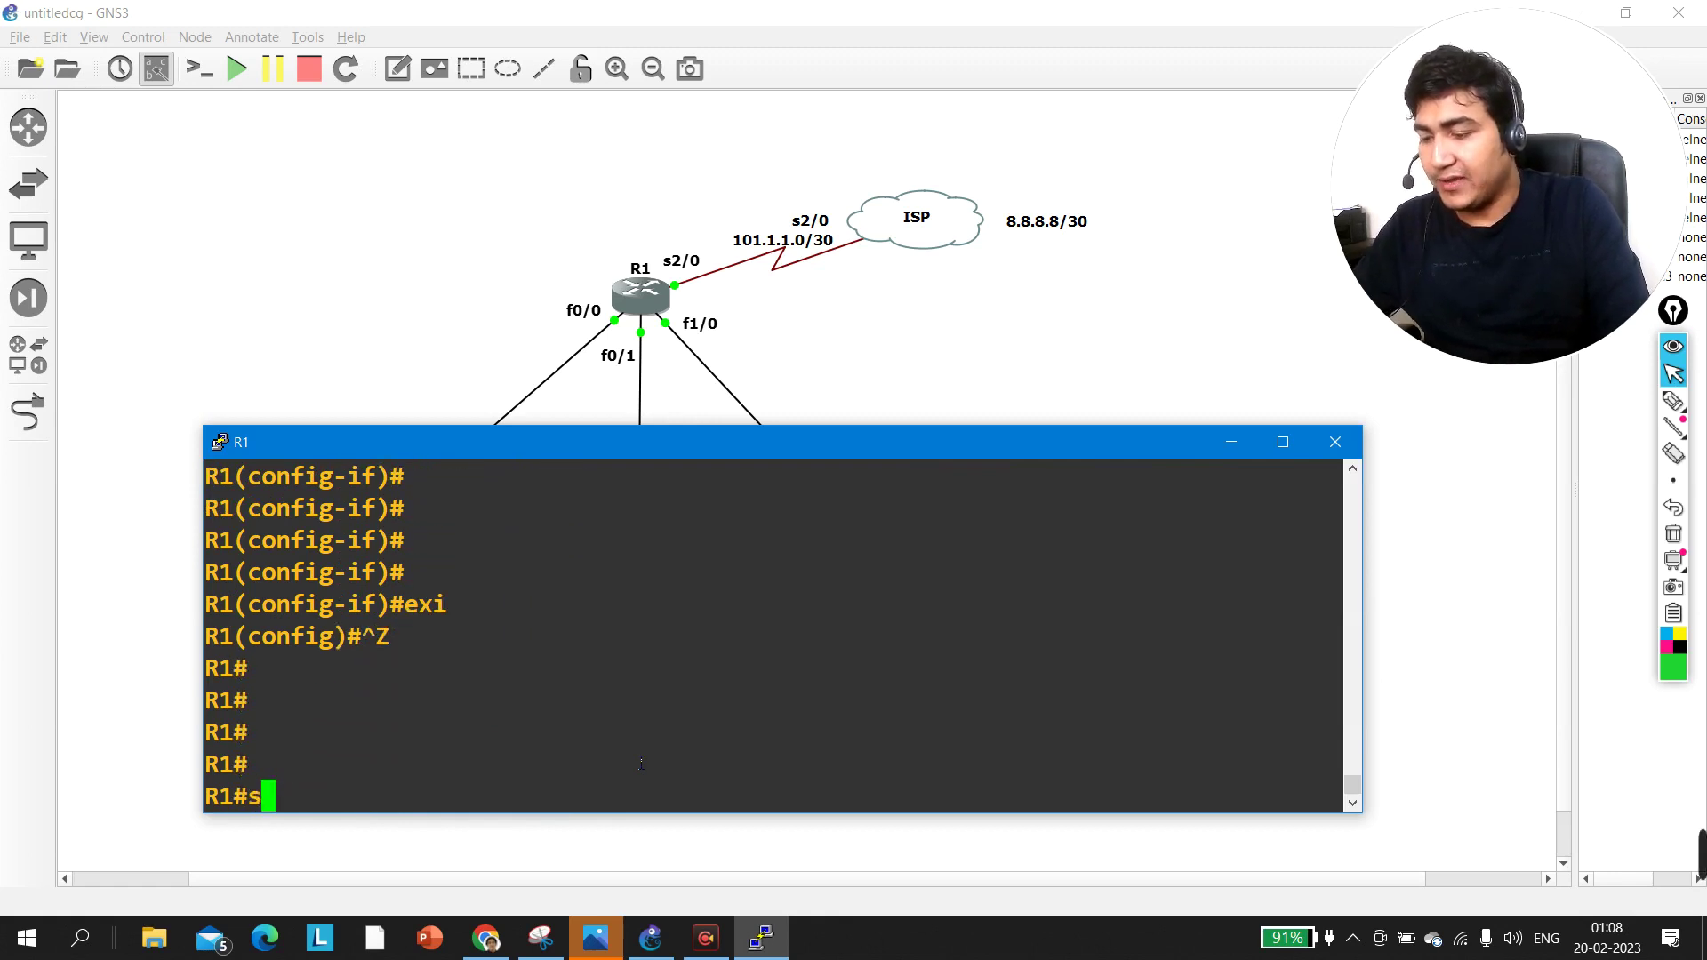
Step: Show R1's brief IP interface summary, excluding unassigned interfaces (show ip int br | ex un), and check the addresses and statuses
{"action": "type", "text": "sh"}
{"action": "key", "text": "Tab"}
{"action": "type", "text": "ip in"}
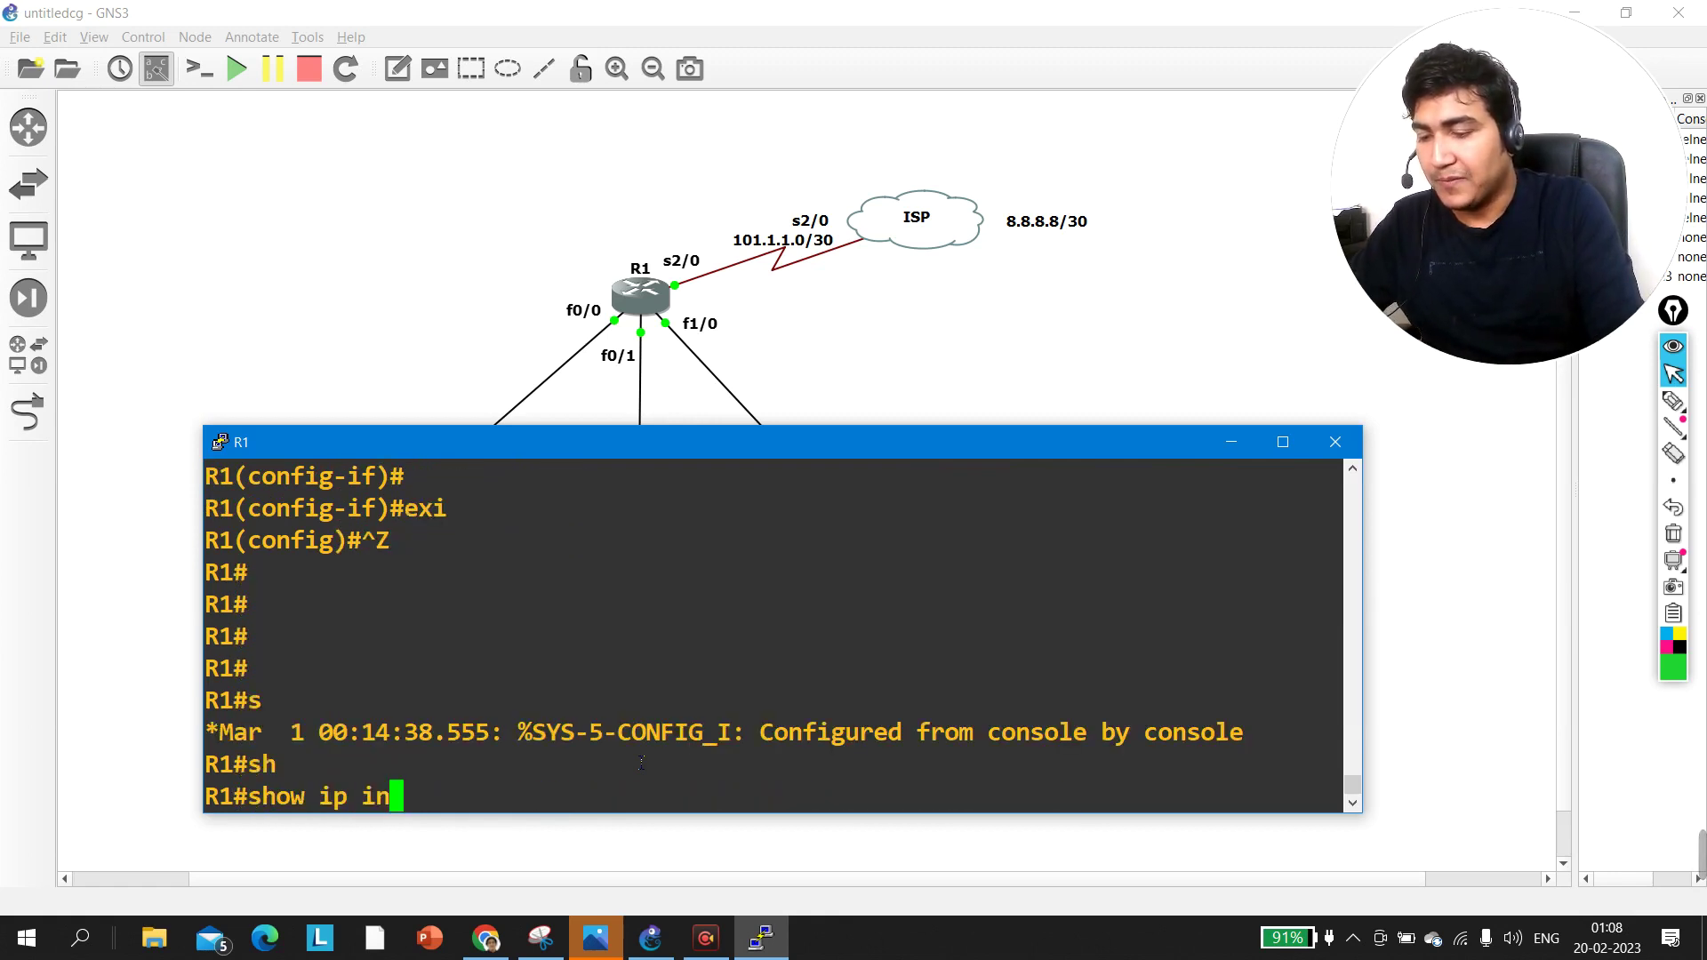
{"action": "type", "text": "t br | ex un"}
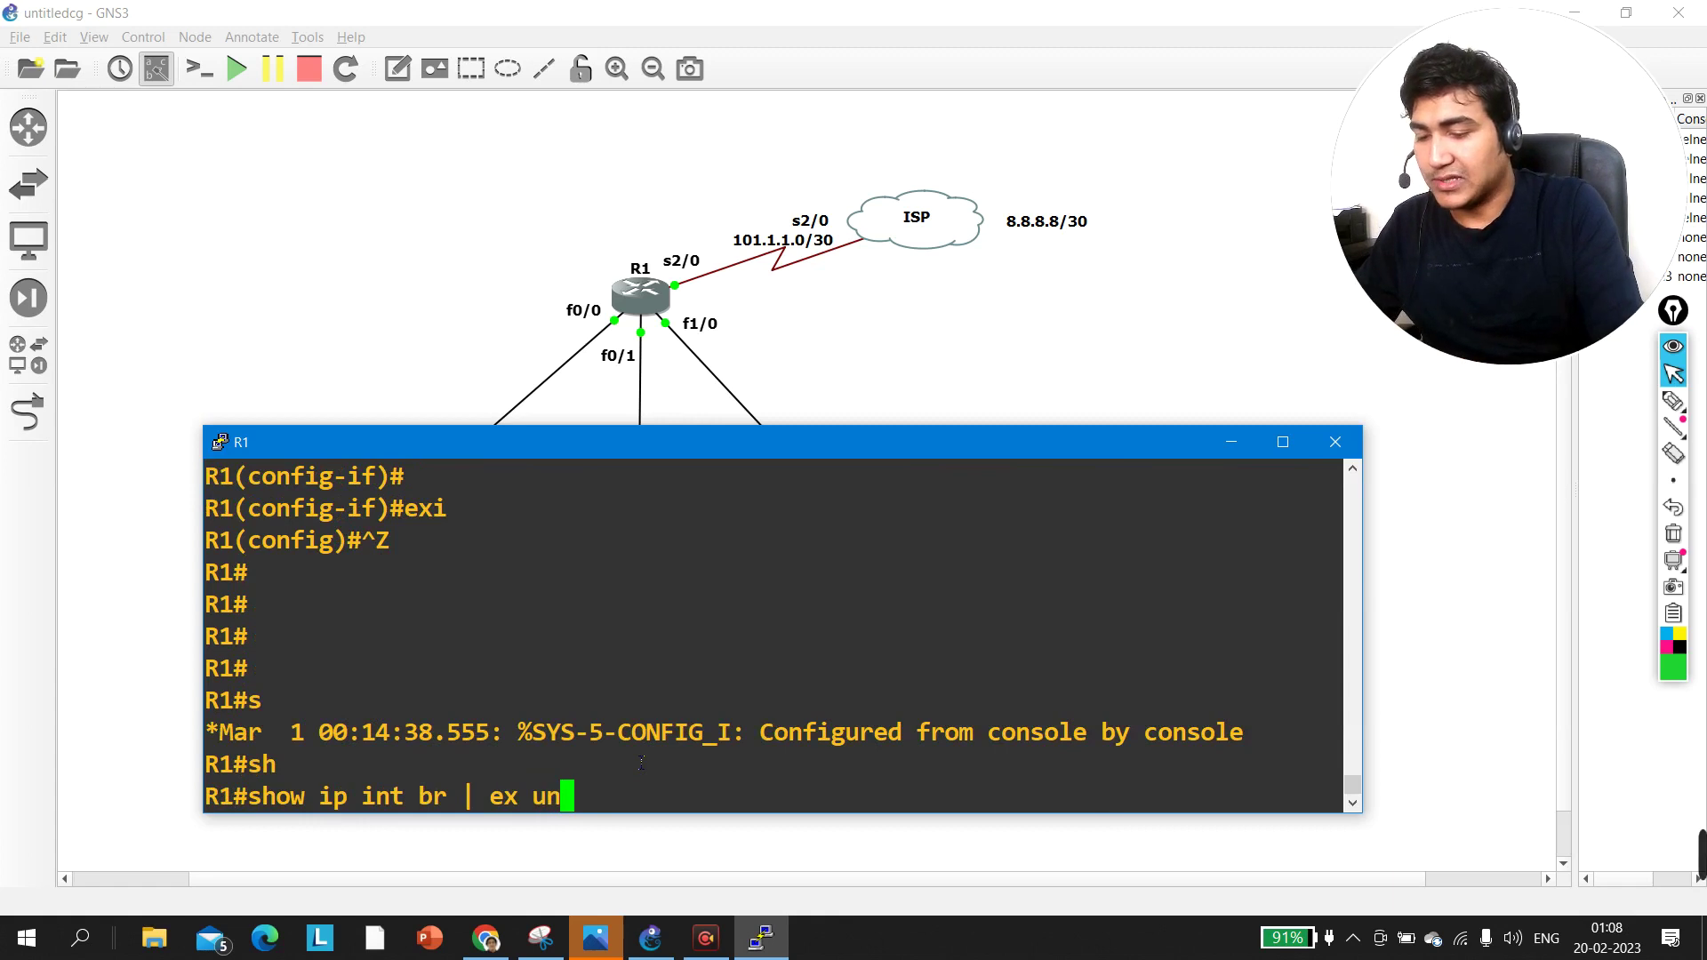
{"action": "key", "text": "Return"}
{"action": "left_click_drag", "start_coordinate": [400, 540], "coordinate": [1045, 743]}
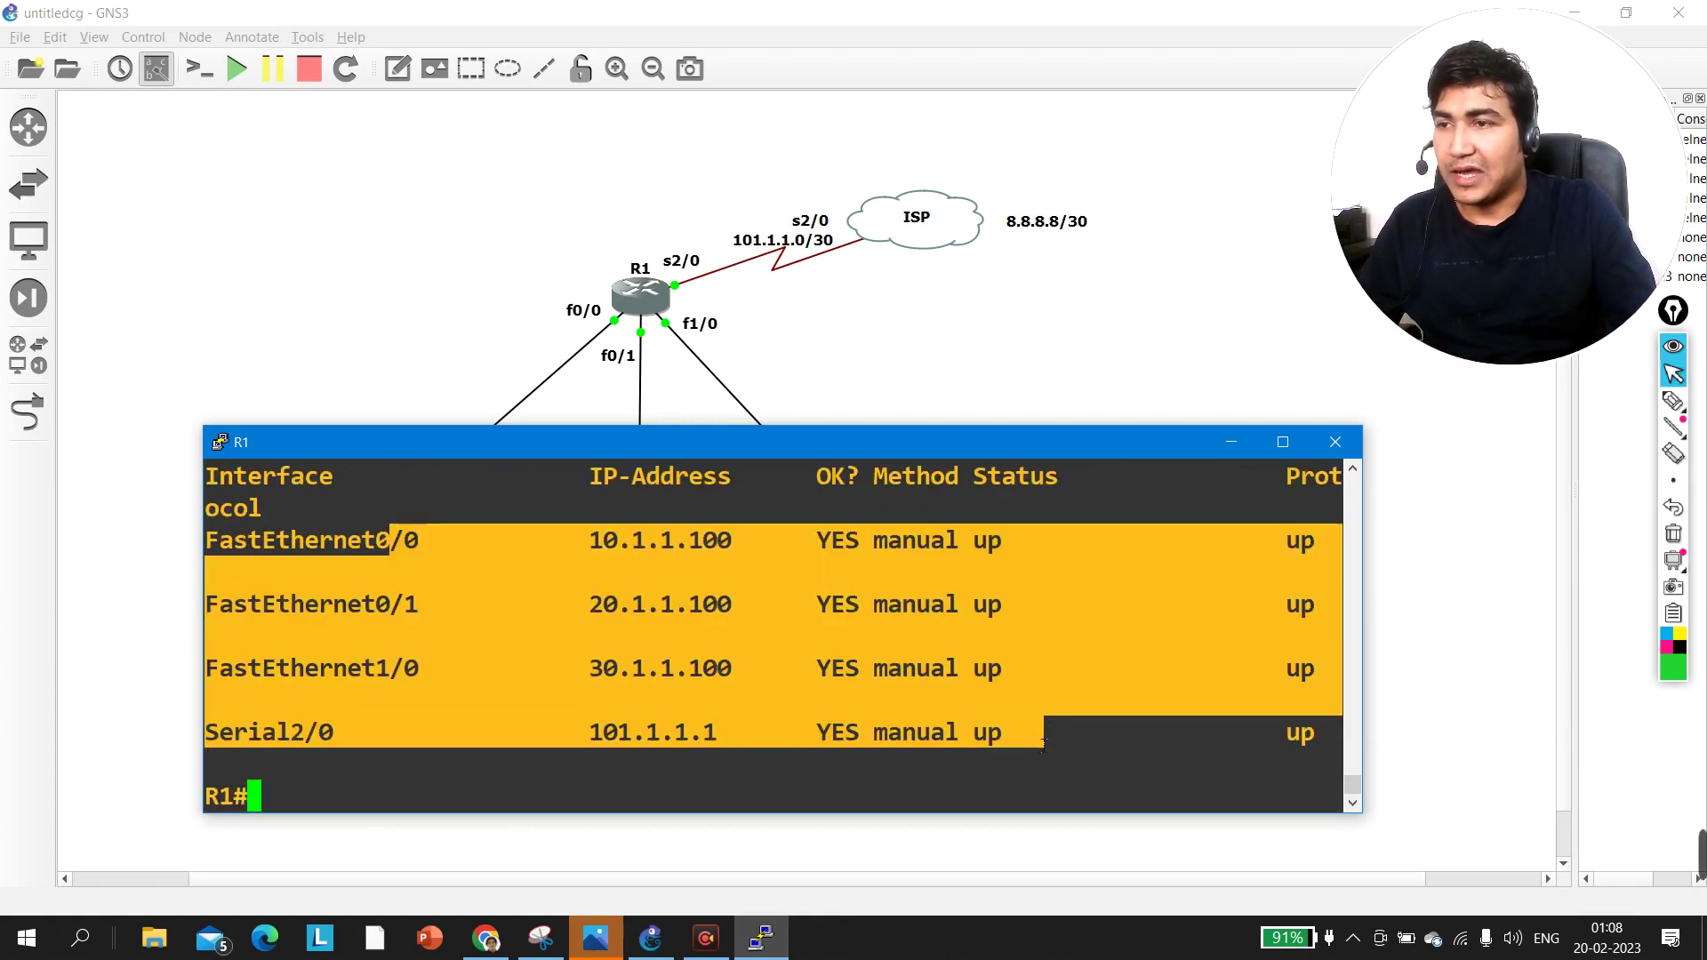
{"action": "left_click", "coordinate": [1045, 744]}
{"action": "key", "text": "Return"}
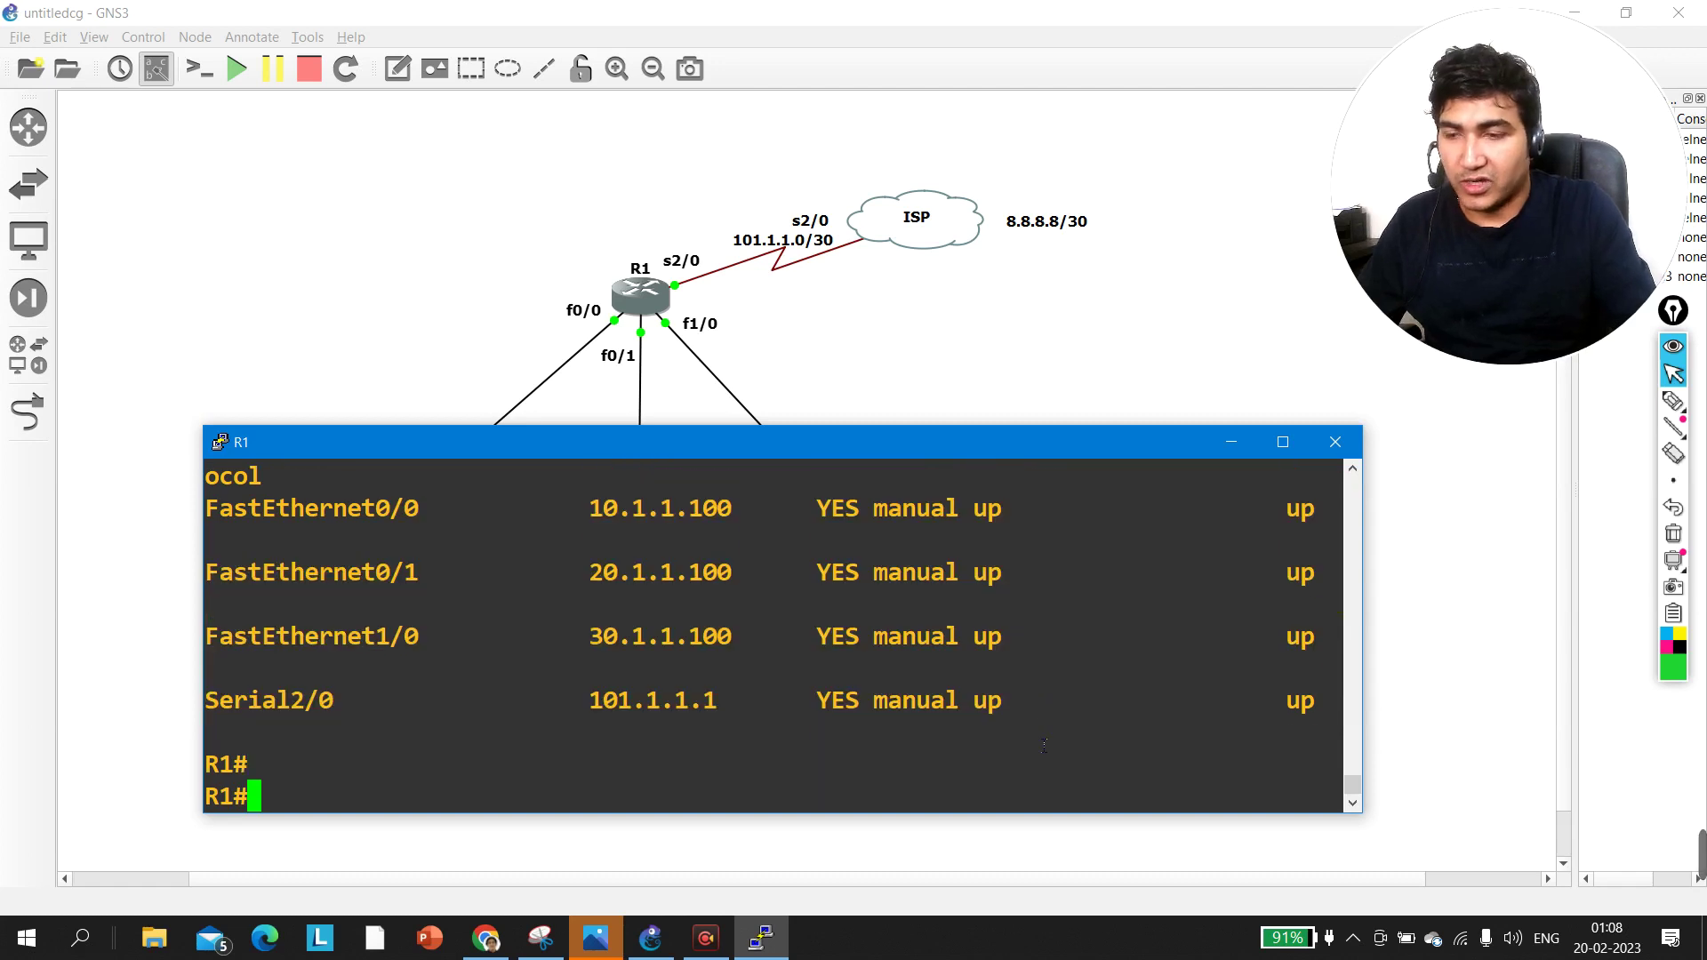
Step: Enter R1's global configuration mode and add a default route 0.0.0.0 0.0.0.0 through s2/0 with next hop 101.1.1.2
{"action": "type", "text": "conf"}
{"action": "key", "text": "Tab"}
{"action": "key", "text": "Return"}
{"action": "key", "text": "Return"}
{"action": "key", "text": "Return"}
{"action": "key", "text": "Return"}
{"action": "key", "text": "Return"}
{"action": "key", "text": "Return"}
{"action": "type", "text": "ip rou"}
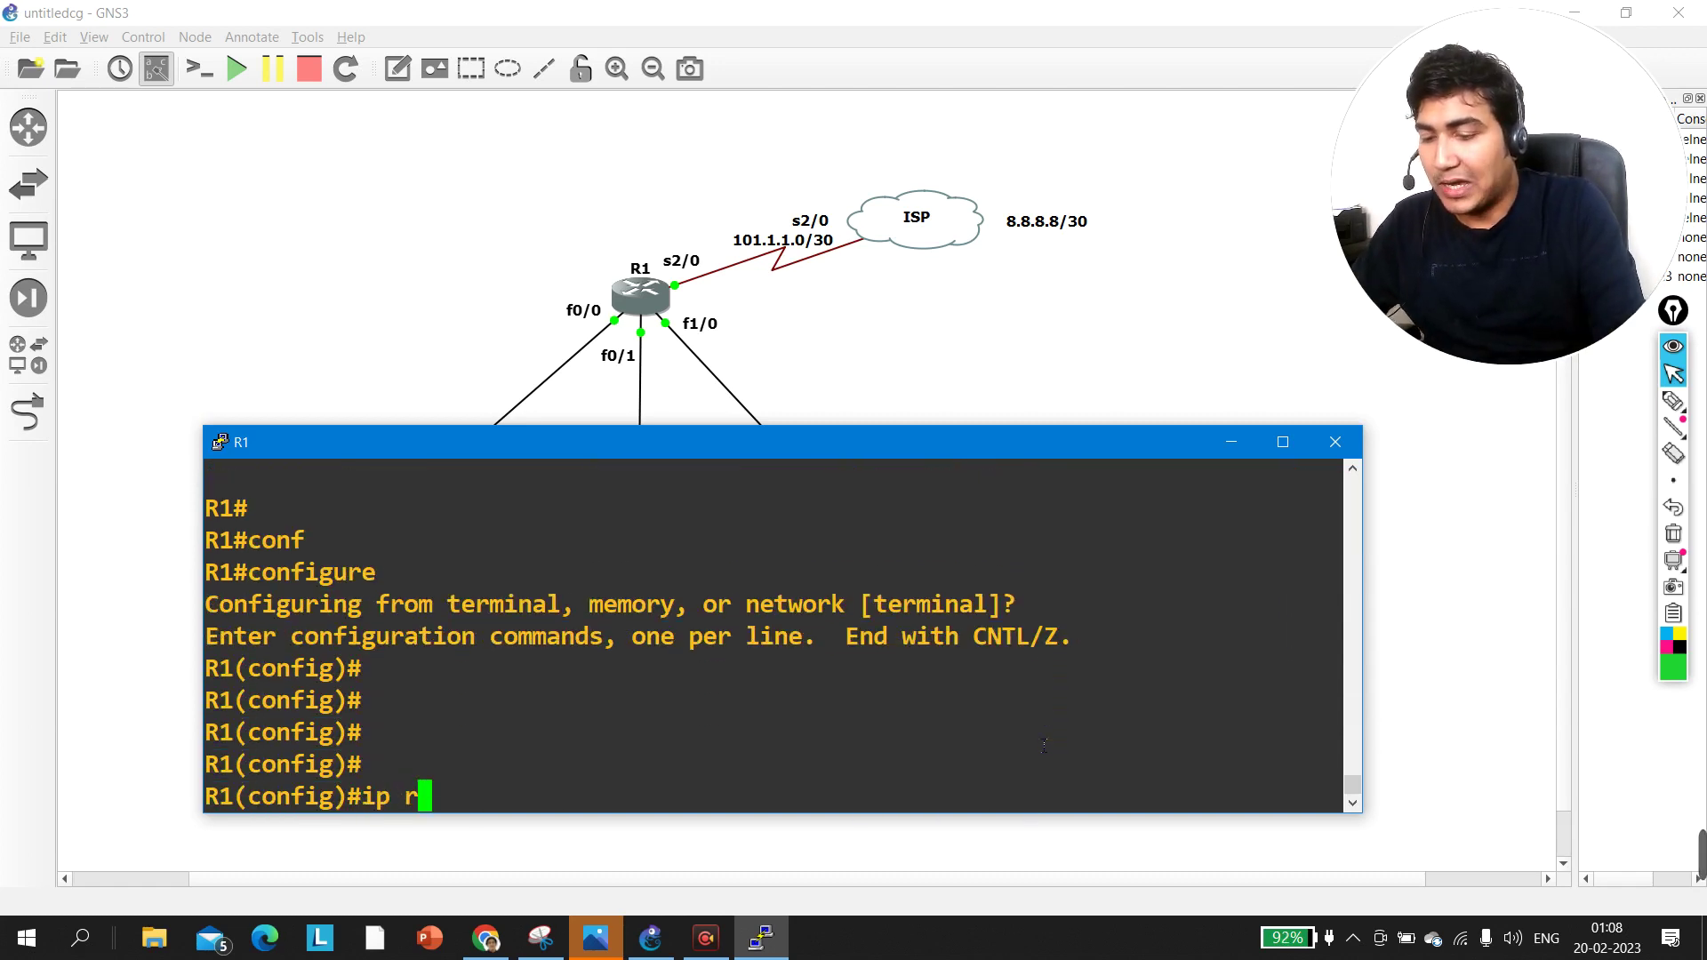
{"action": "key", "text": "Tab"}
{"action": "type", "text": "te 0."}
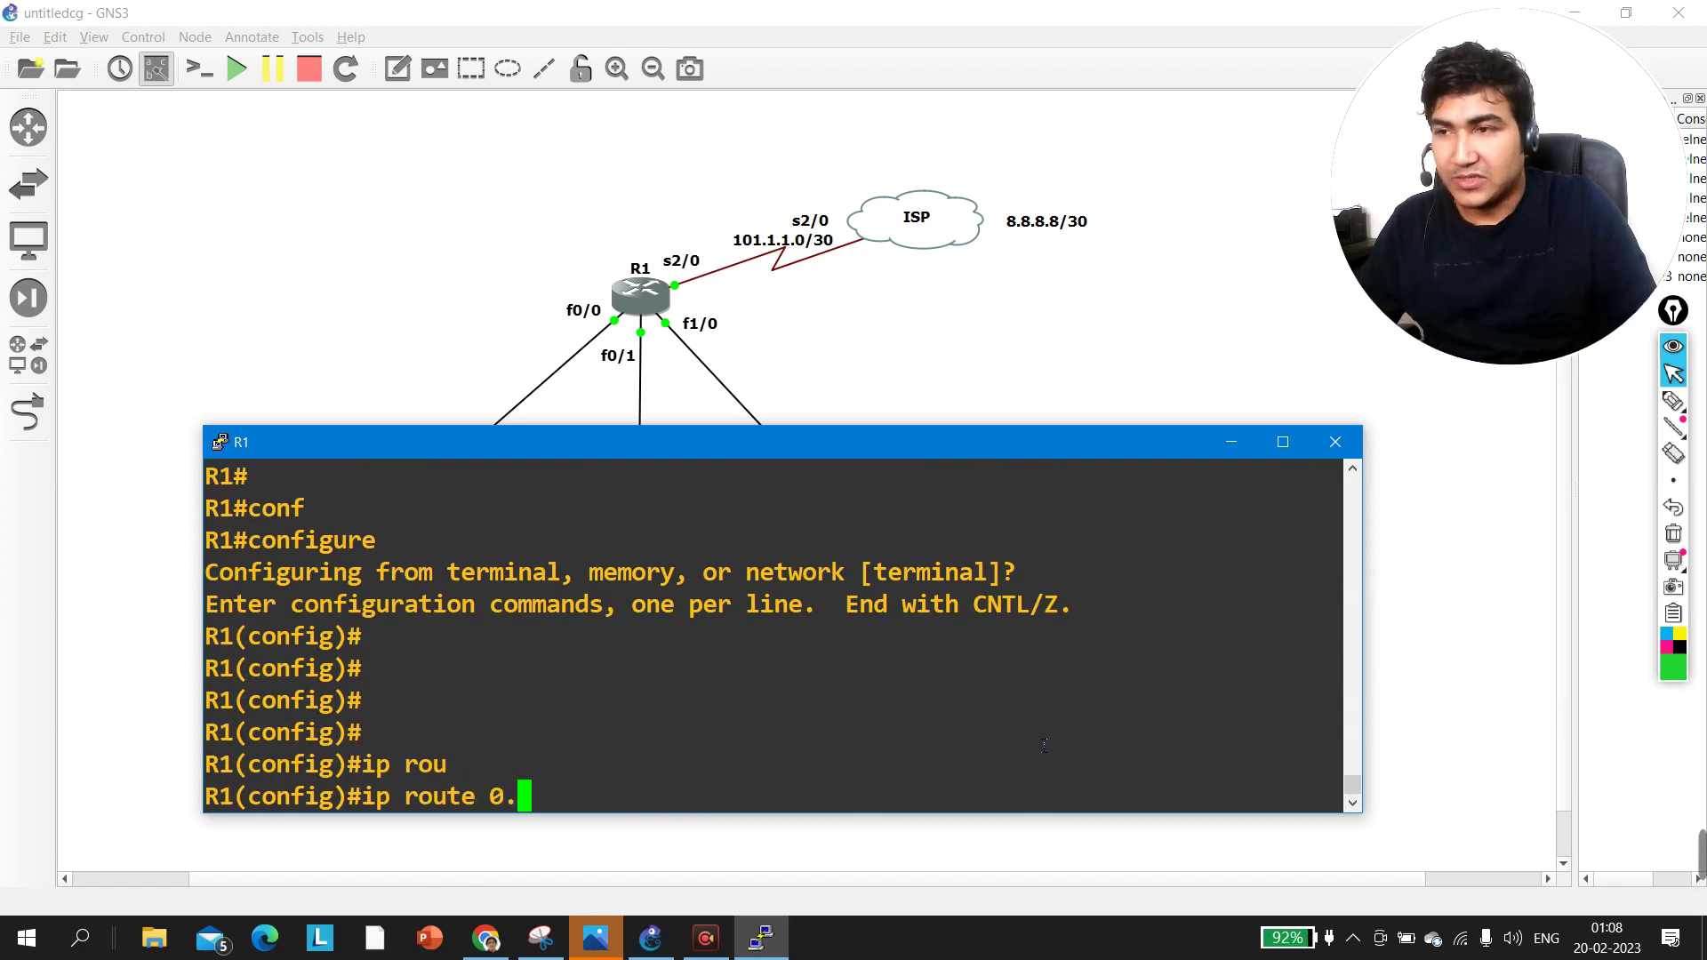
{"action": "type", "text": "0.0.0 0.0.0.0"}
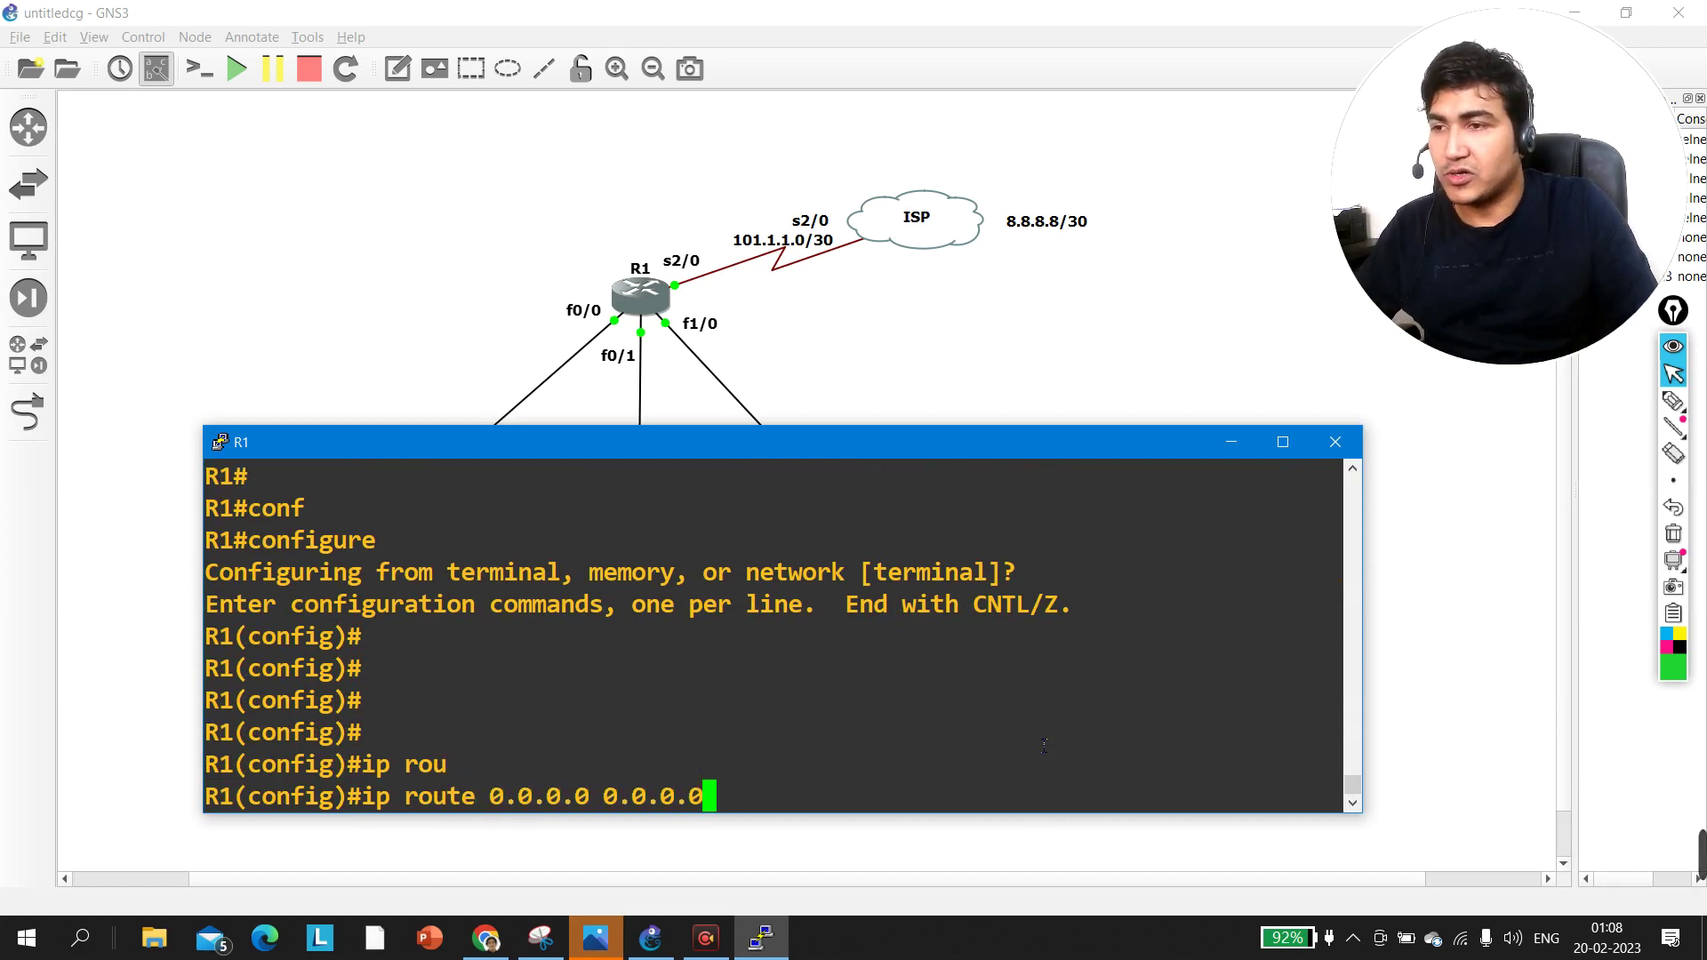
{"action": "type", "text": " s2/0 "}
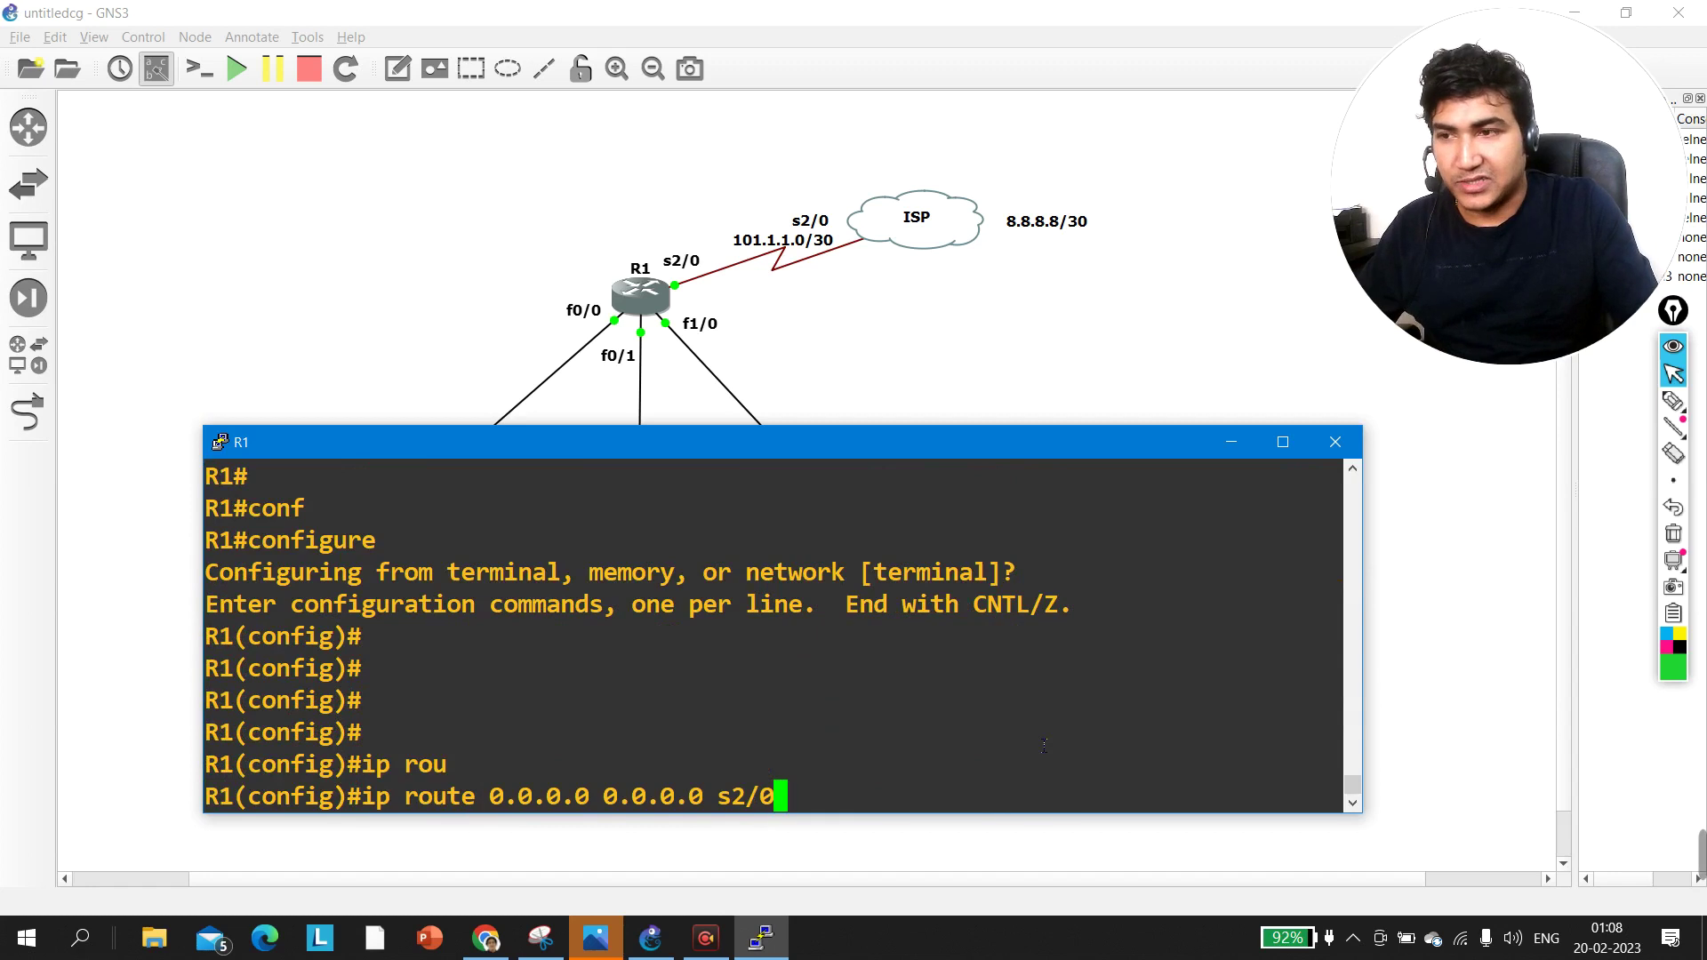
{"action": "type", "text": "101.1.1.2"}
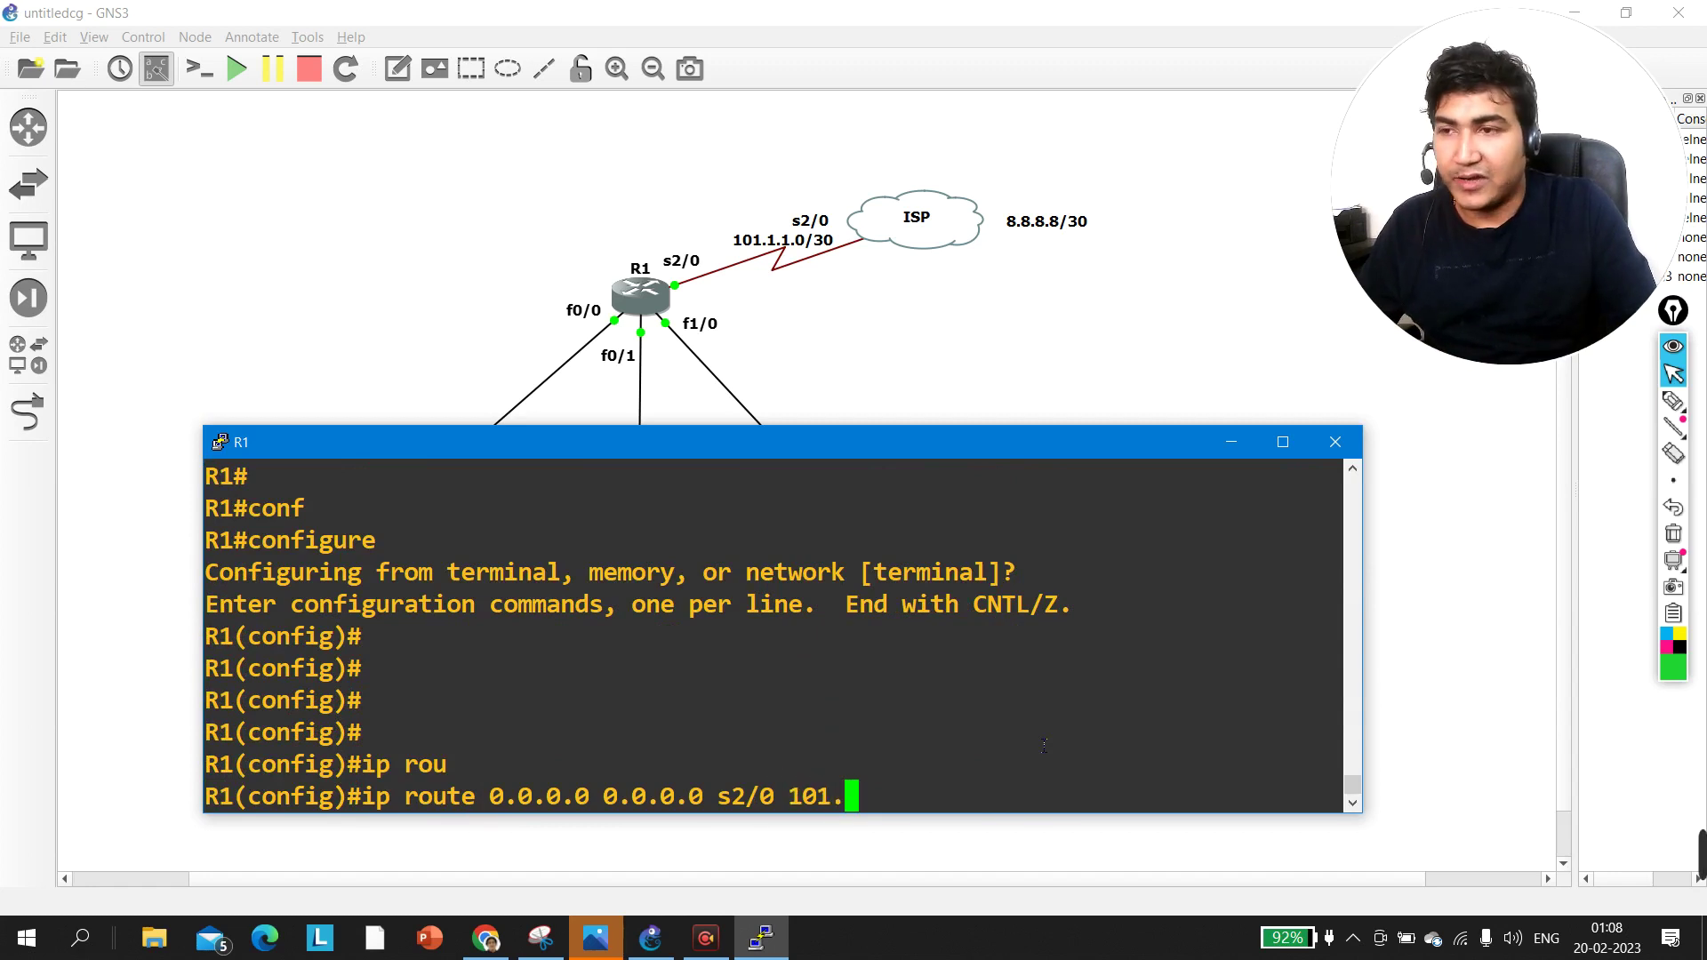
{"action": "key", "text": "Return"}
{"action": "left_click_drag", "start_coordinate": [1033, 758], "coordinate": [266, 770]}
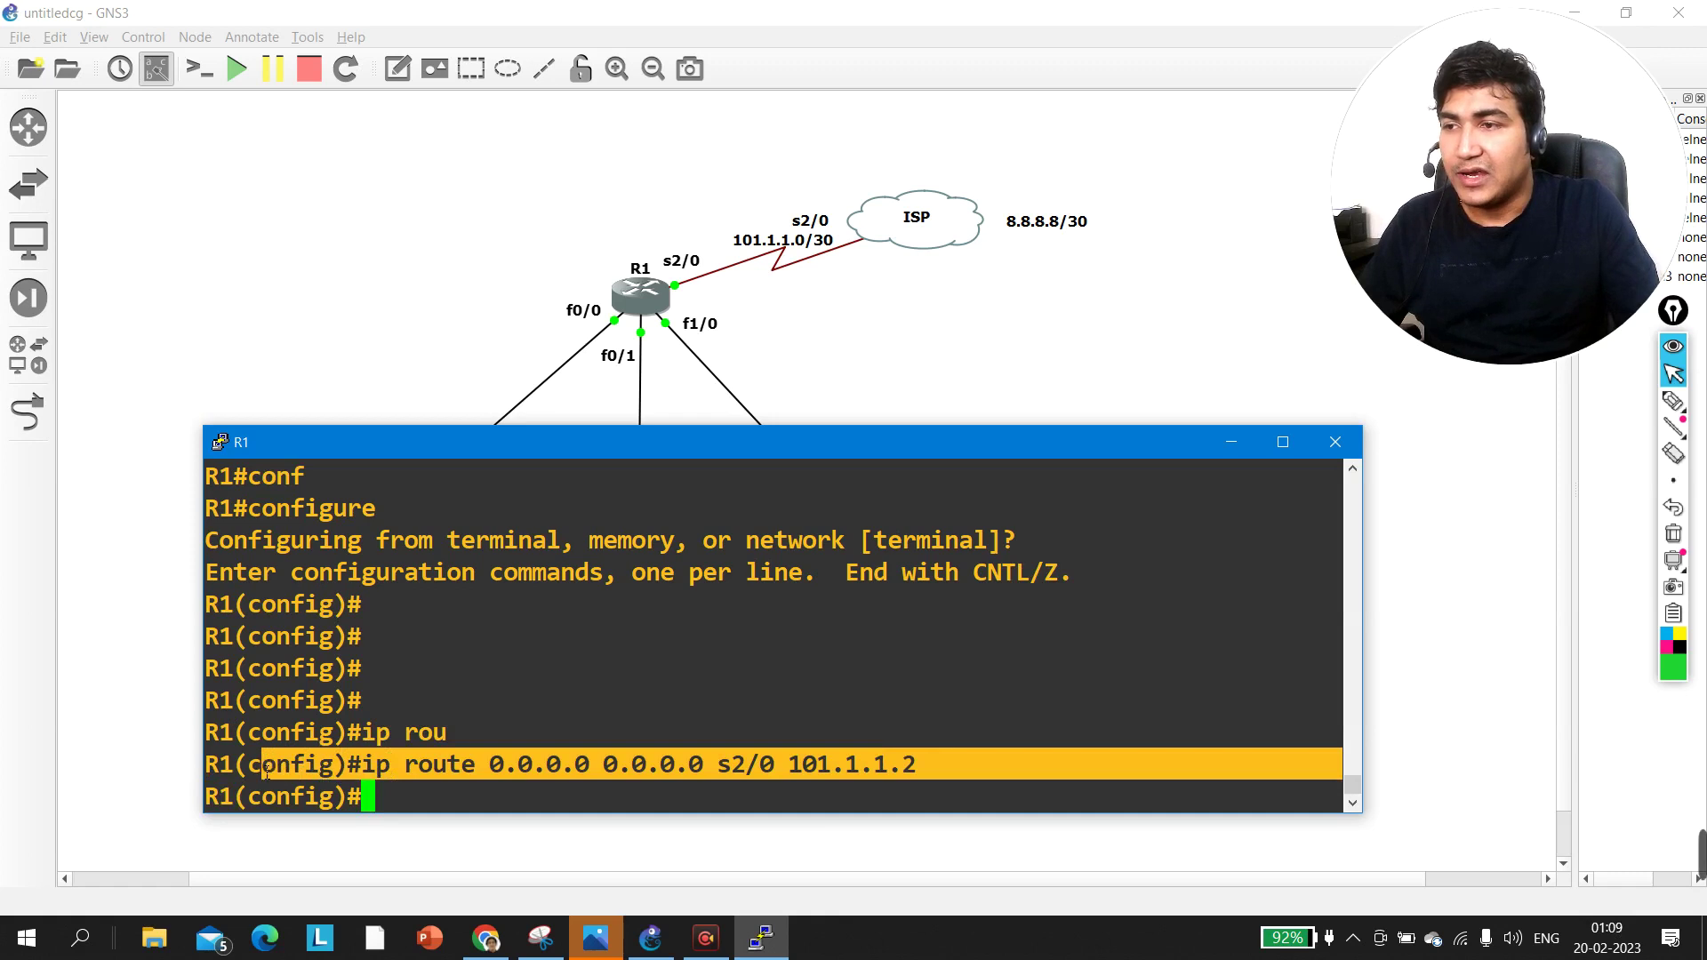
{"action": "left_click", "coordinate": [543, 767]}
{"action": "key", "text": "Return"}
{"action": "key", "text": "Return"}
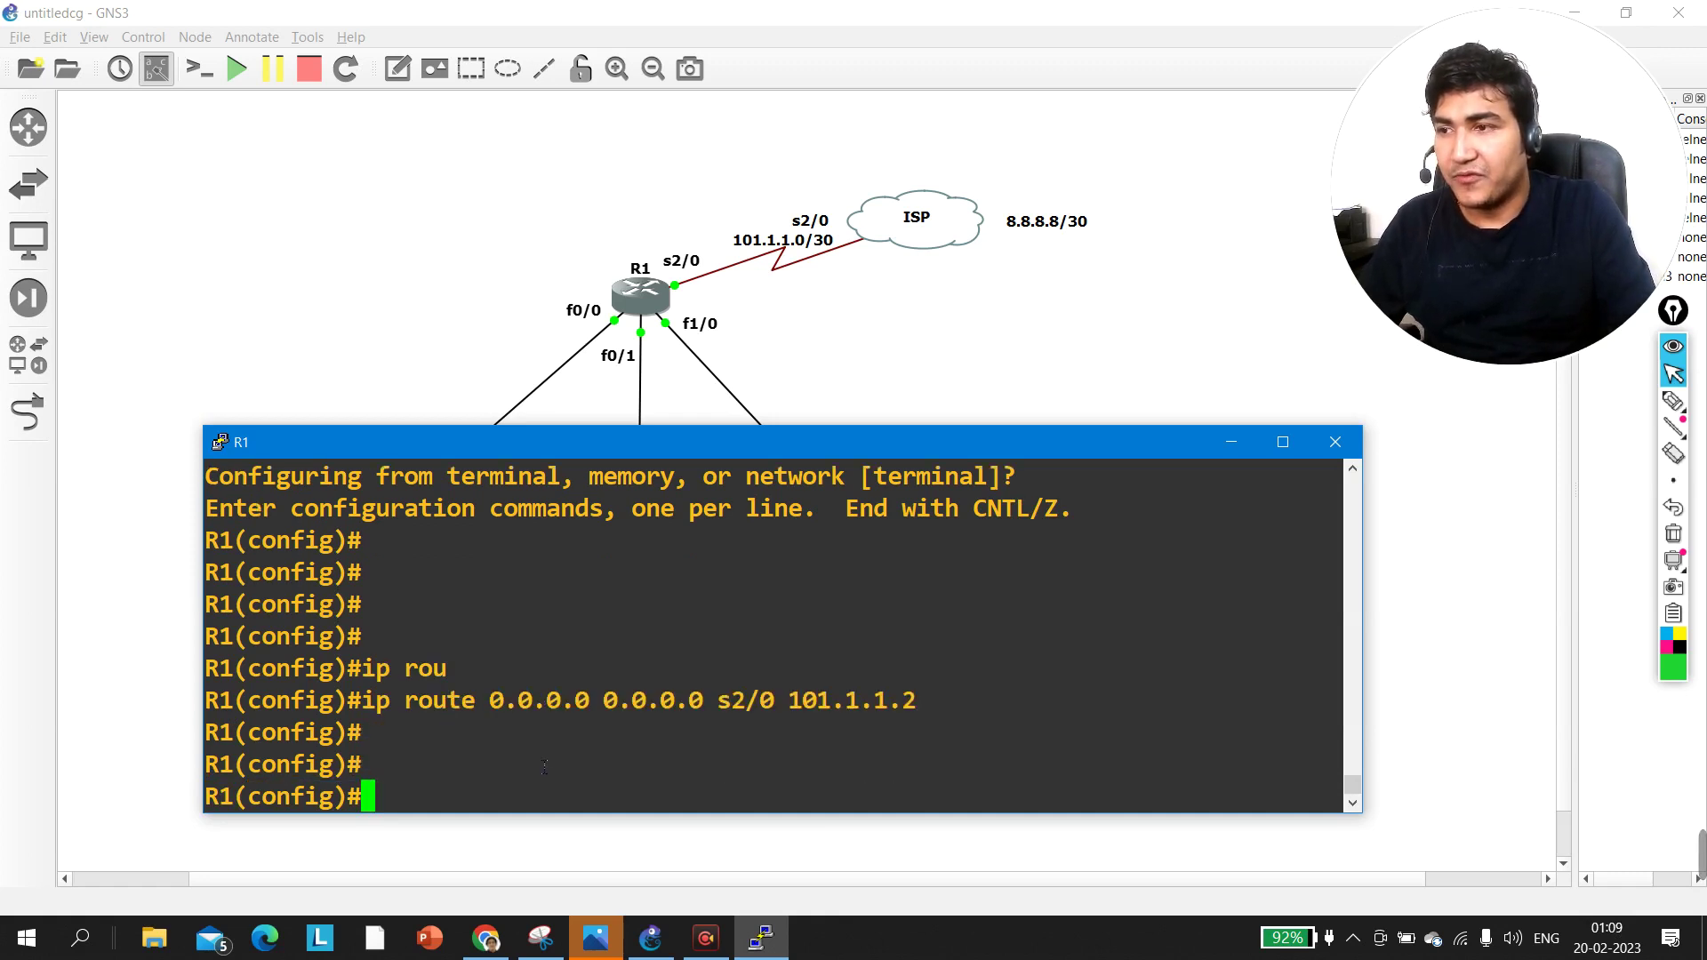
{"action": "type", "text": "acc"}
{"action": "key", "text": "BackSpace"}
{"action": "key", "text": "BackSpace"}
{"action": "key", "text": "BackSpace"}
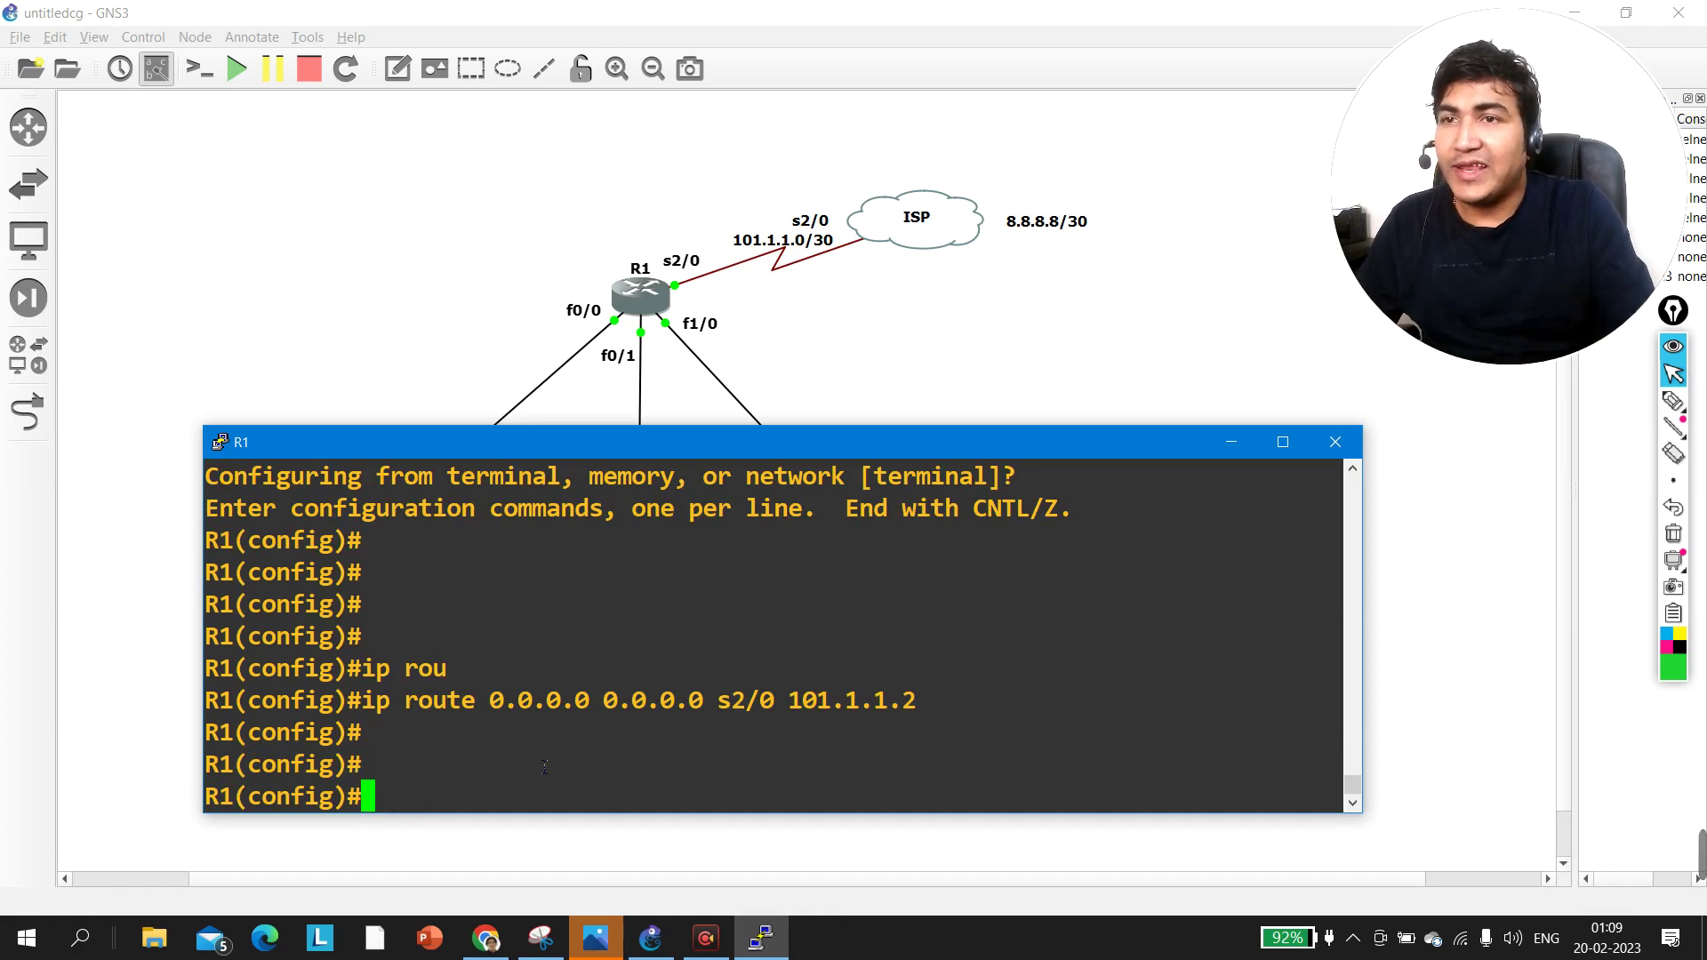
Step: Review the three LANs with their switches and PCs in the topology and return to R1's console
{"action": "left_click", "coordinate": [1229, 442]}
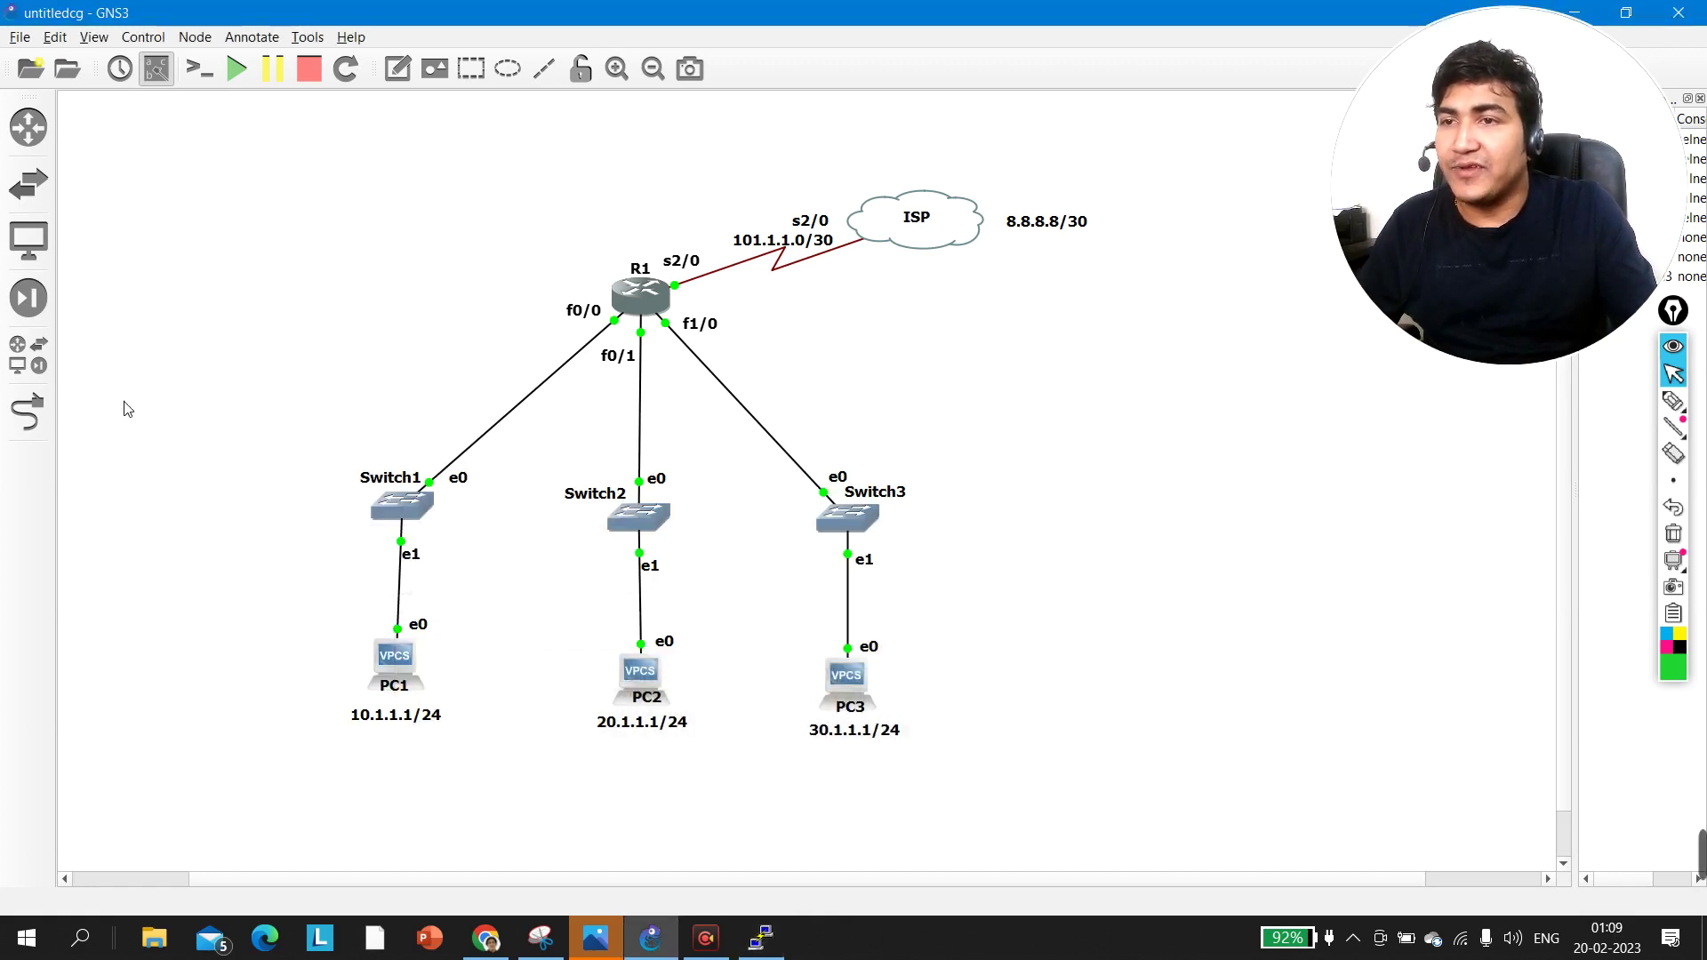
{"action": "left_click_drag", "start_coordinate": [263, 424], "coordinate": [1036, 805]}
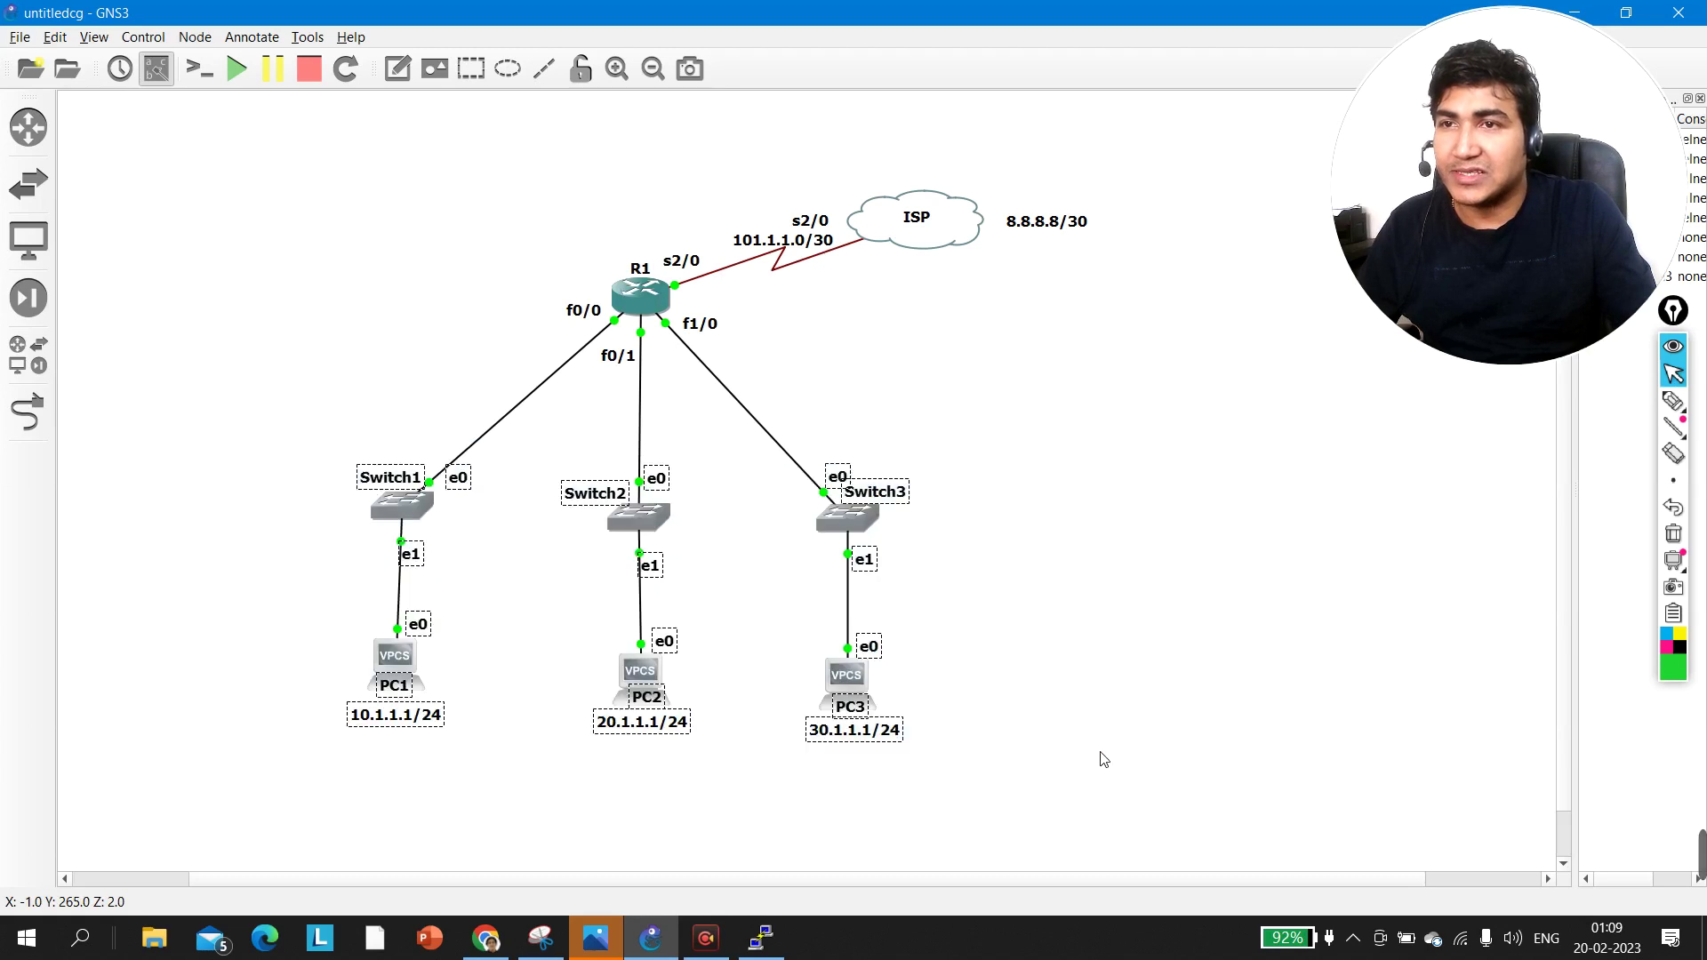
{"action": "left_click", "coordinate": [761, 938]}
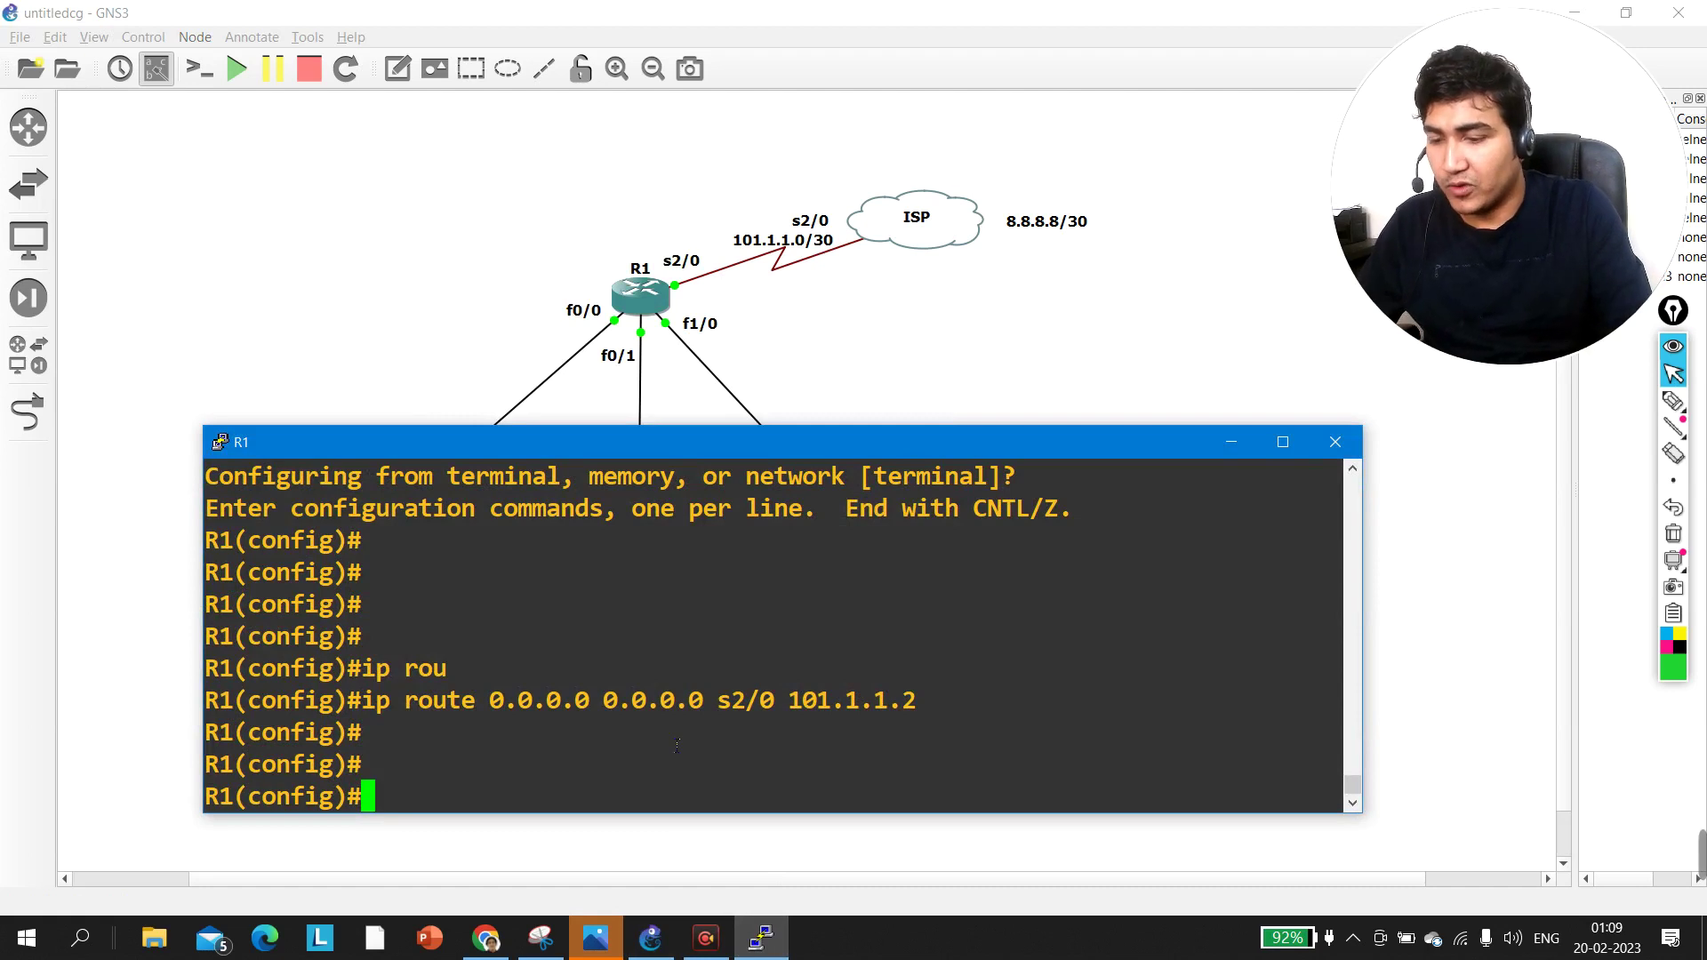
Step: Create standard access list 10 on R1 (ip access-list standard 10)
{"action": "type", "text": "ip acc"}
{"action": "key", "text": "Tab"}
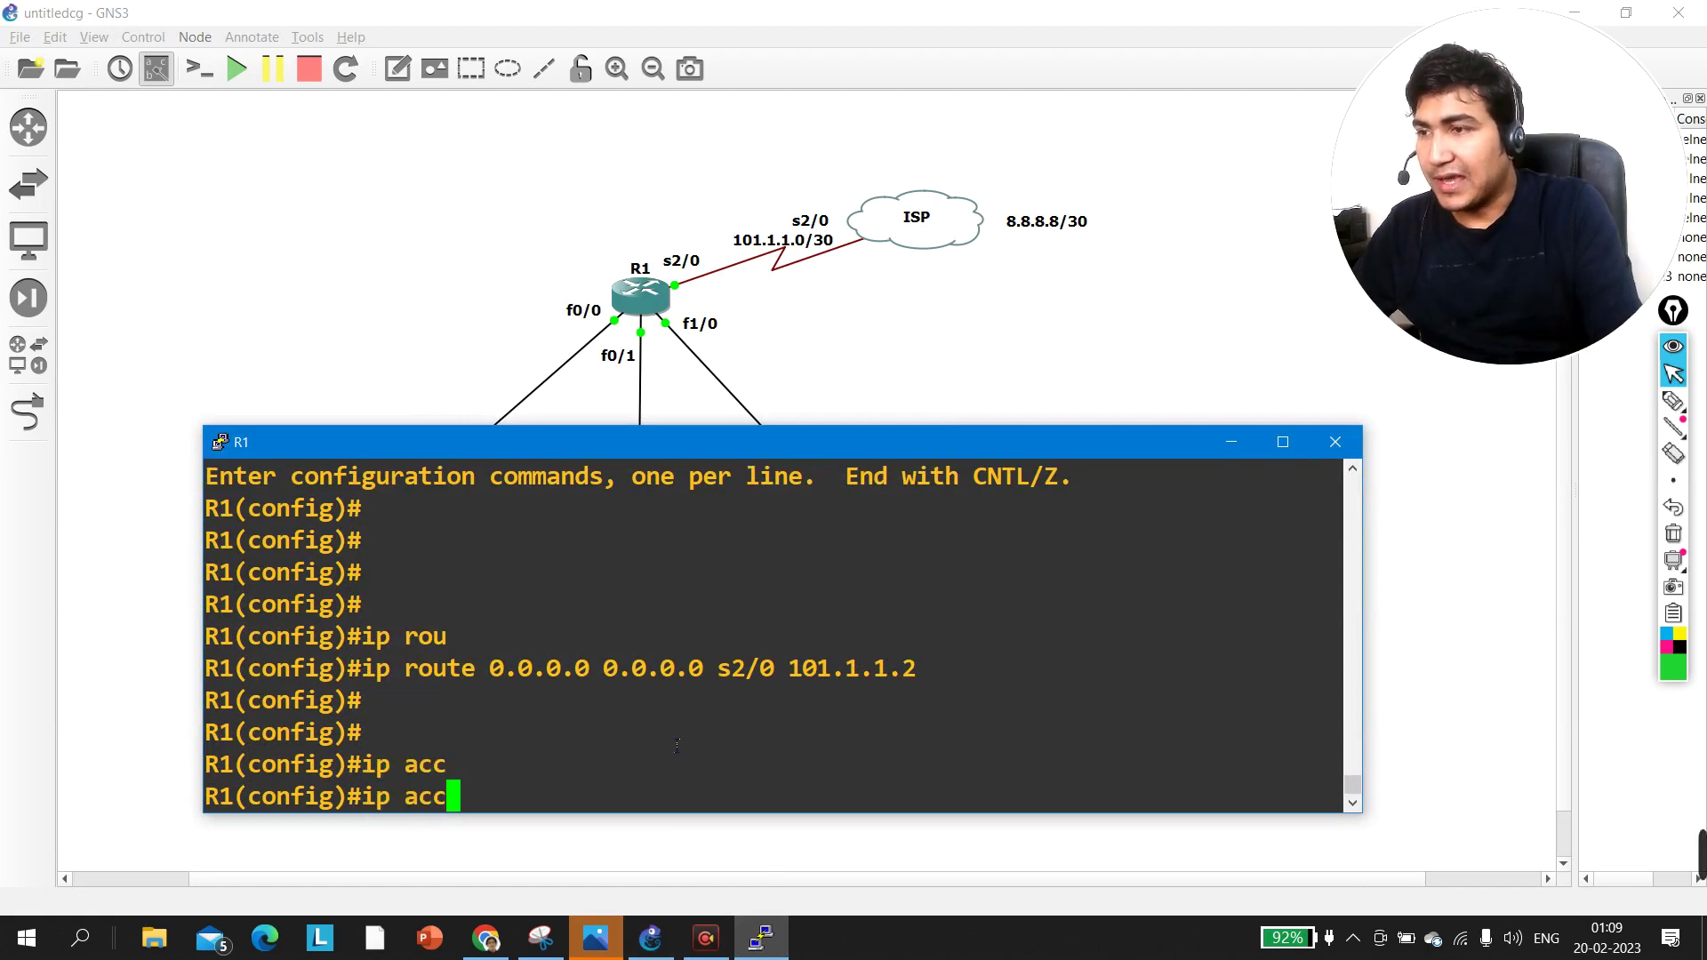
{"action": "type", "text": "e"}
{"action": "key", "text": "Tab"}
{"action": "type", "text": "st"}
{"action": "key", "text": "Tab"}
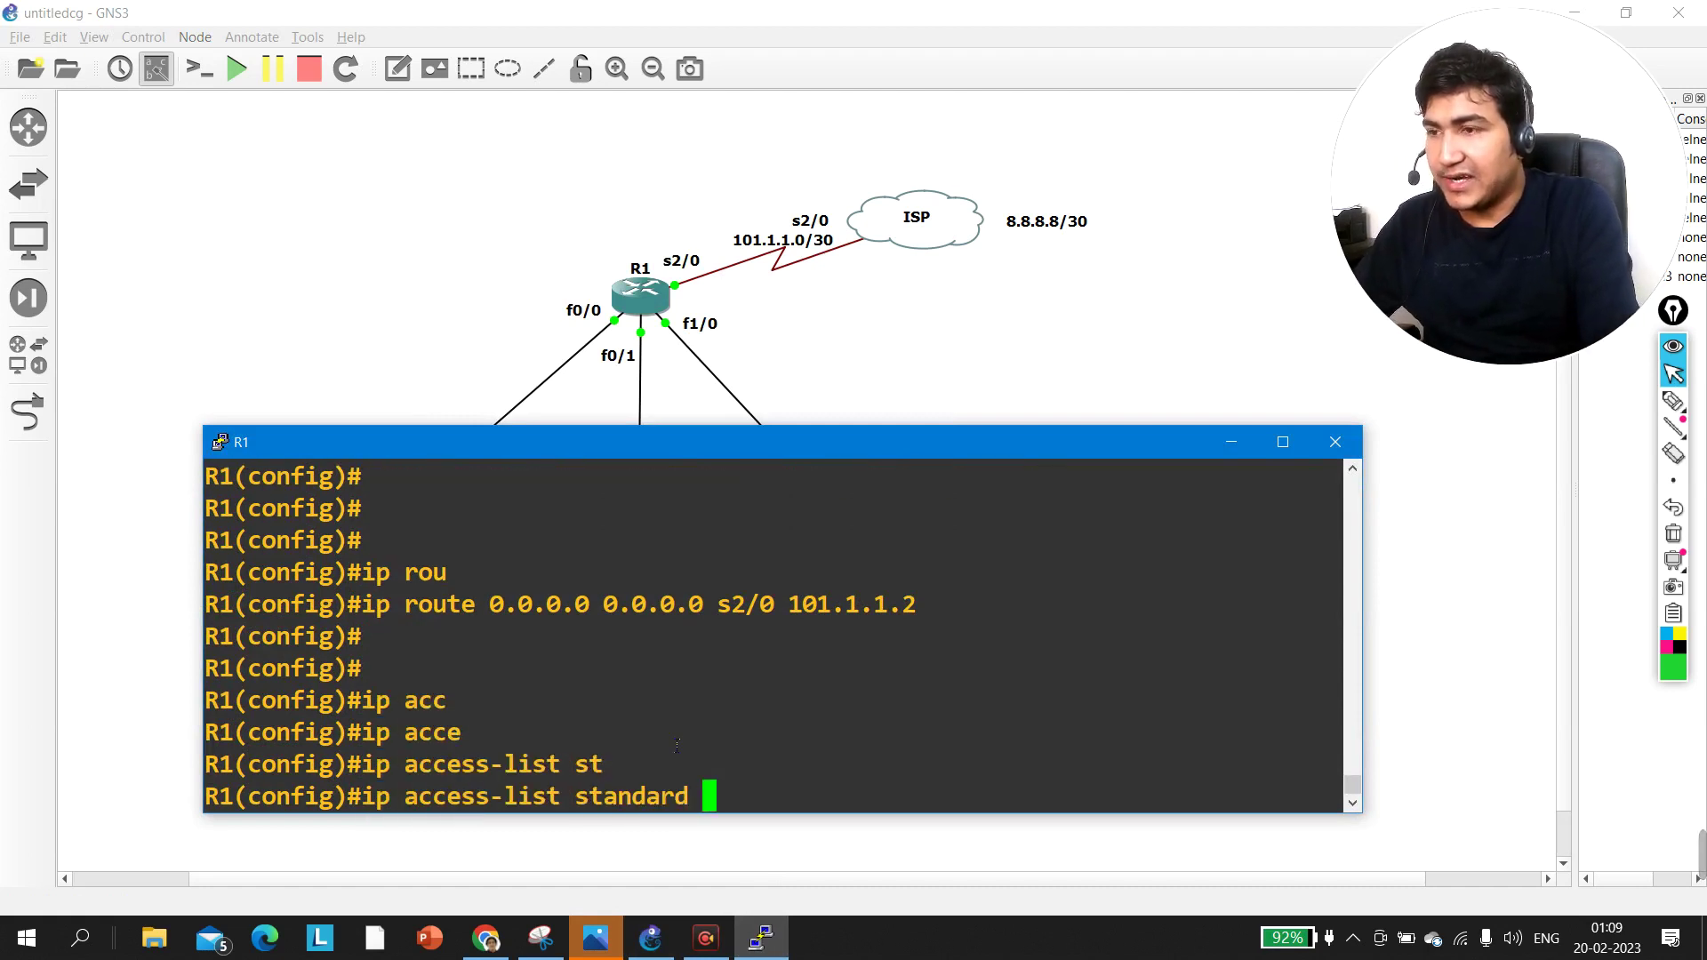
{"action": "type", "text": "10"}
{"action": "key", "text": "Return"}
Step: Permit network 10.1.1.0 with wildcard mask 0.0.0.255 in access list 10
{"action": "type", "text": "per"}
{"action": "key", "text": "Tab"}
{"action": "type", "text": "10."}
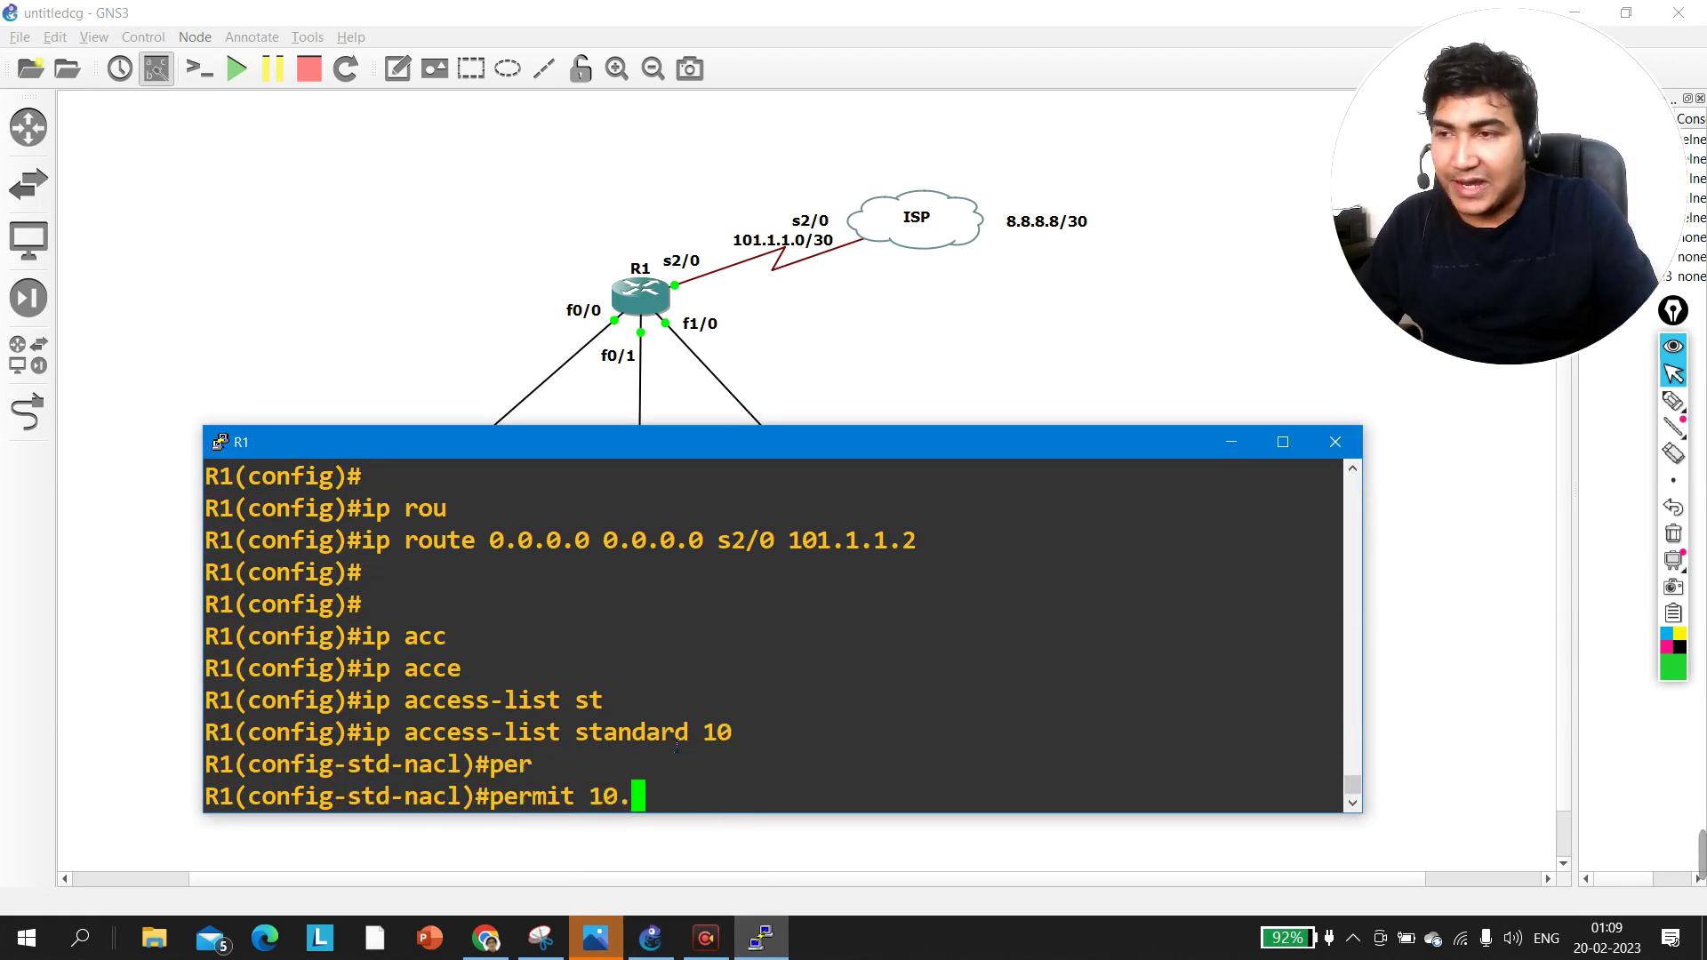
{"action": "type", "text": "1.1.0 "}
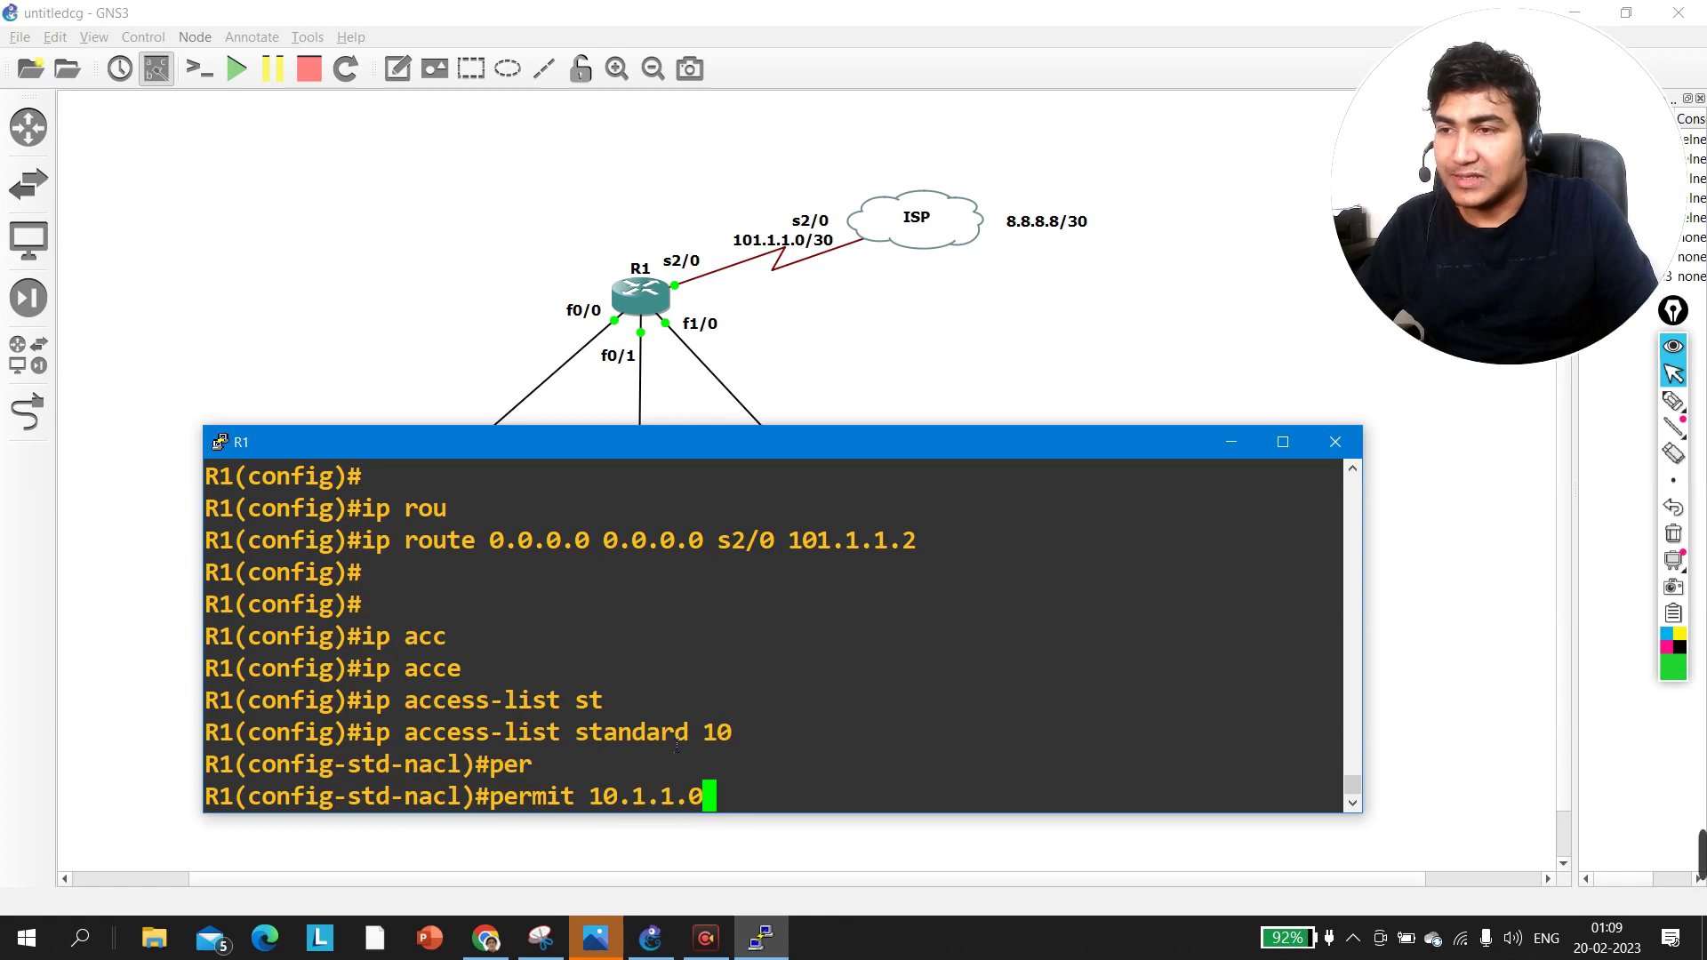
{"action": "type", "text": "0.0.0.255"}
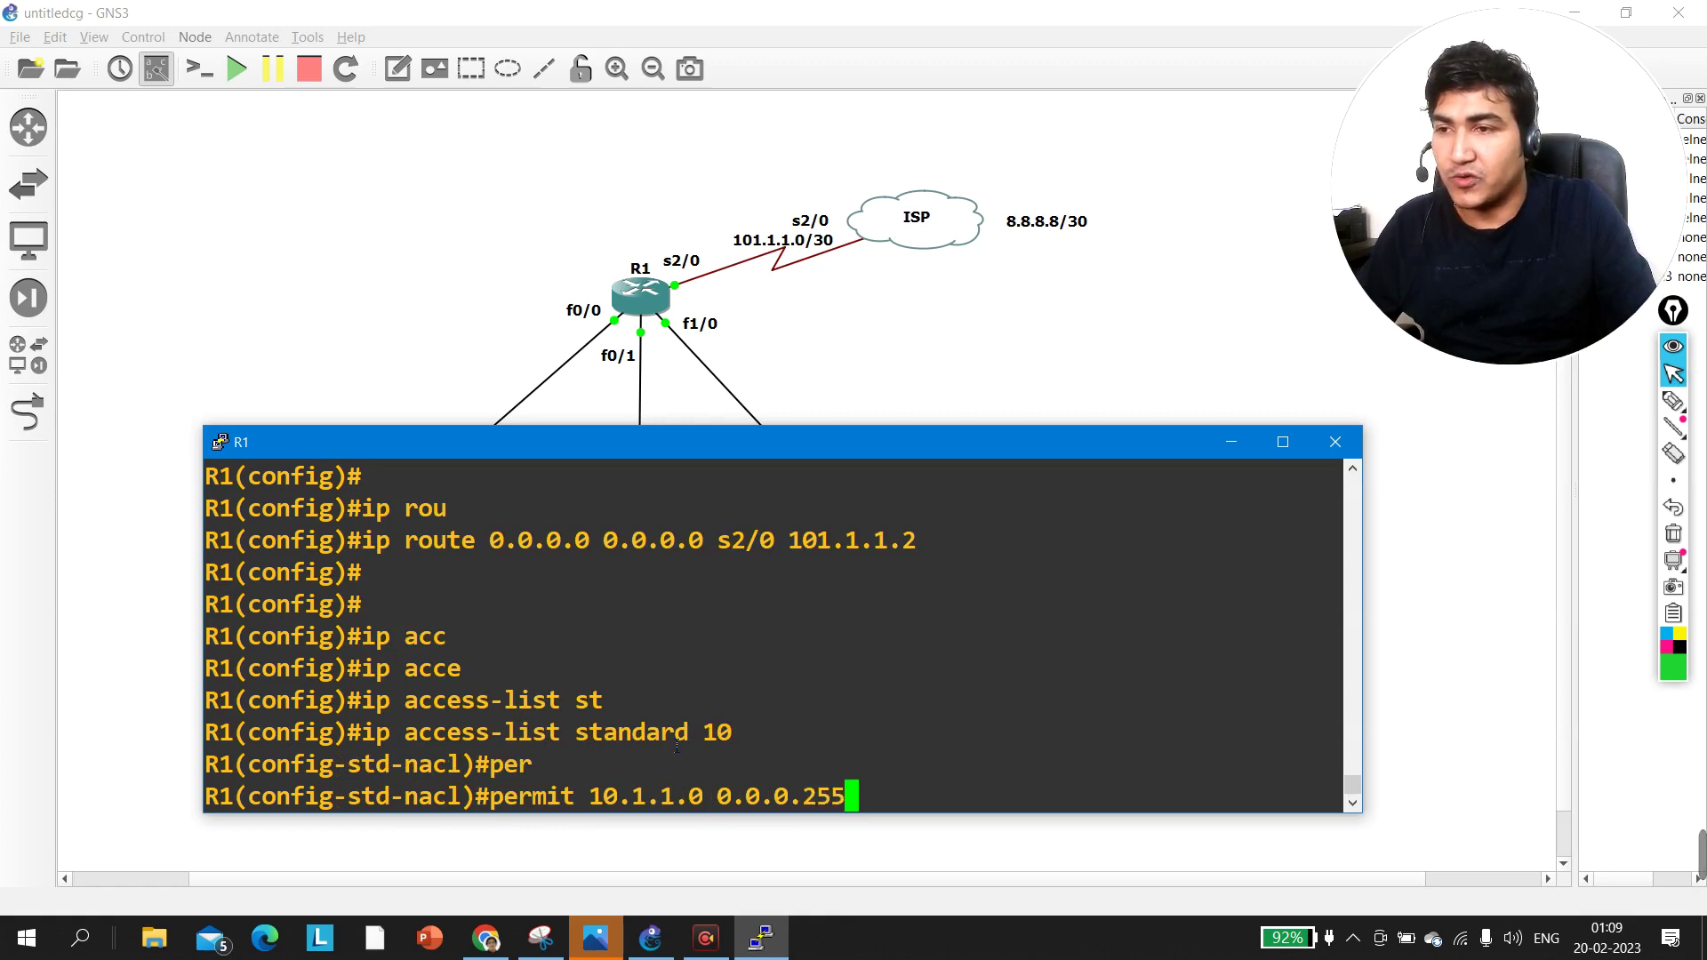
{"action": "key", "text": "Return"}
Step: Reuse the previous permit entry to allow network 20.1.1.0 with wildcard mask 0.0.0.255 in access list 10
{"action": "key", "text": "Up"}
{"action": "key", "text": "Left"}
{"action": "key", "text": "Left"}
{"action": "key", "text": "Left"}
{"action": "key", "text": "Left"}
{"action": "key", "text": "Left"}
{"action": "key", "text": "Left"}
{"action": "key", "text": "Left"}
{"action": "key", "text": "Left"}
{"action": "key", "text": "Left"}
{"action": "key", "text": "Left"}
{"action": "key", "text": "Left"}
{"action": "key", "text": "Left"}
{"action": "key", "text": "Left"}
{"action": "key", "text": "Left"}
{"action": "key", "text": "Left"}
{"action": "key", "text": "Left"}
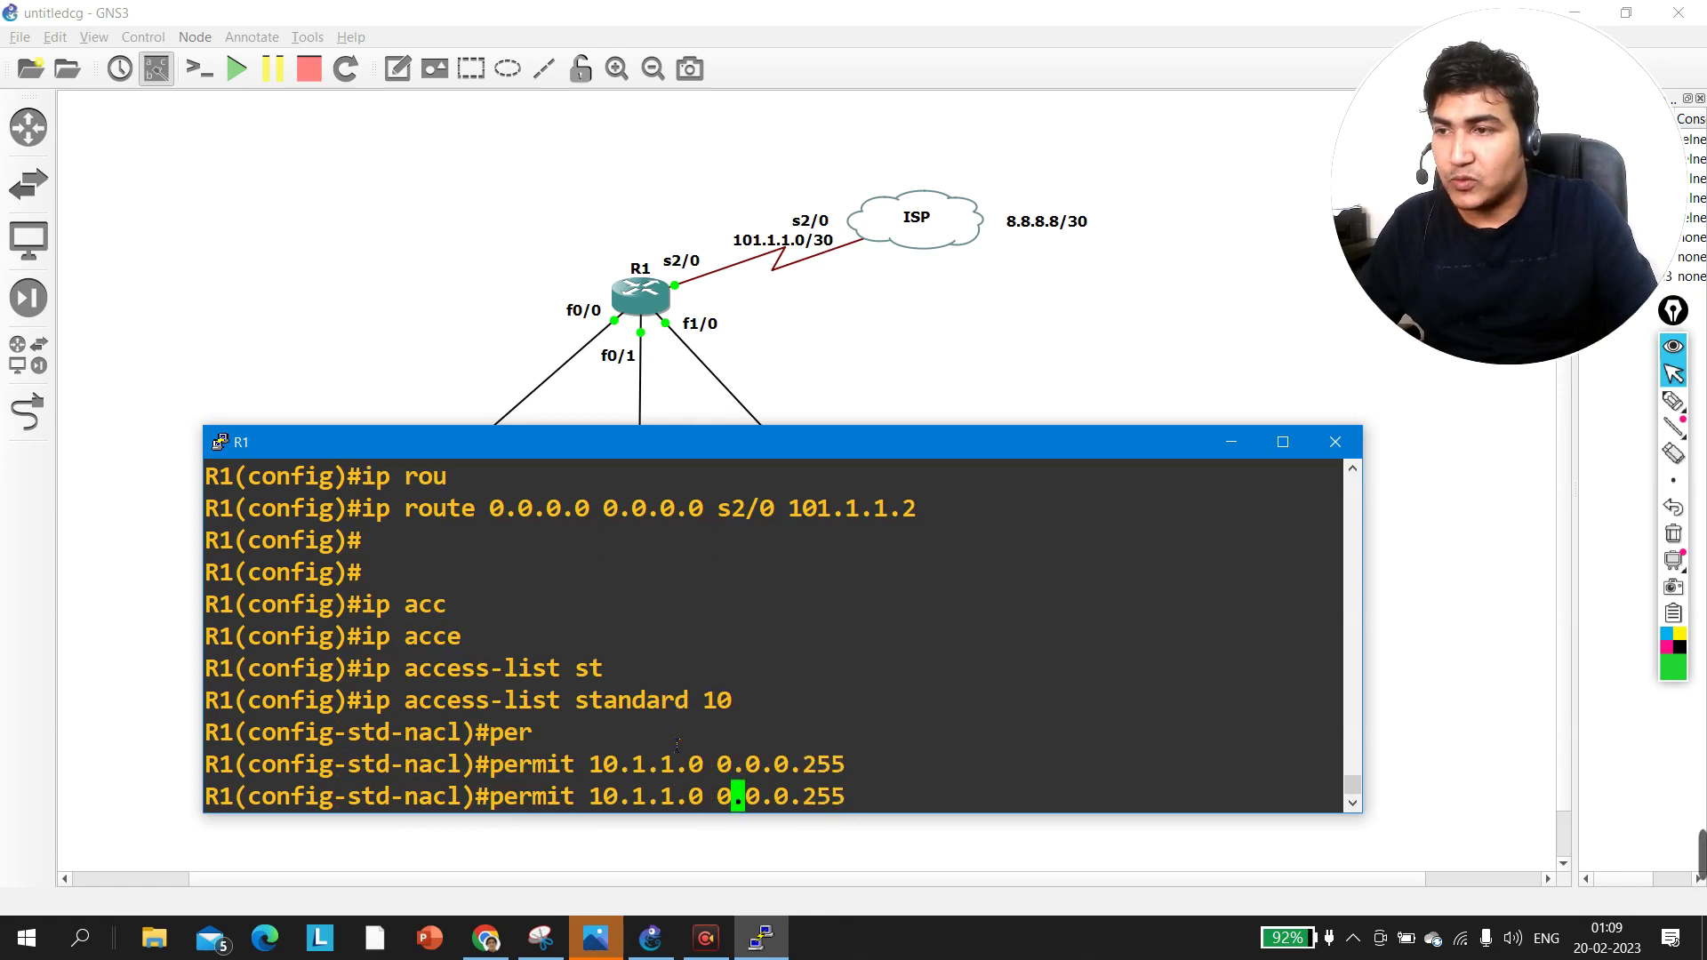
{"action": "key", "text": "BackSpace"}
{"action": "key", "text": "BackSpace"}
{"action": "type", "text": "20"}
{"action": "key", "text": "Return"}
Step: Add a third permit entry to access list 10 for network 30.1.1.0 with wildcard mask 0.0.0.255
{"action": "key", "text": "Up"}
{"action": "key", "text": "Left"}
{"action": "key", "text": "Left"}
{"action": "key", "text": "Left"}
{"action": "key", "text": "Left"}
{"action": "key", "text": "Left"}
{"action": "key", "text": "Left"}
{"action": "key", "text": "Left"}
{"action": "key", "text": "Left"}
{"action": "key", "text": "Left"}
{"action": "key", "text": "Left"}
{"action": "key", "text": "Left"}
{"action": "key", "text": "Left"}
{"action": "key", "text": "Left"}
{"action": "key", "text": "Left"}
{"action": "key", "text": "Left"}
{"action": "key", "text": "Left"}
{"action": "key", "text": "Left"}
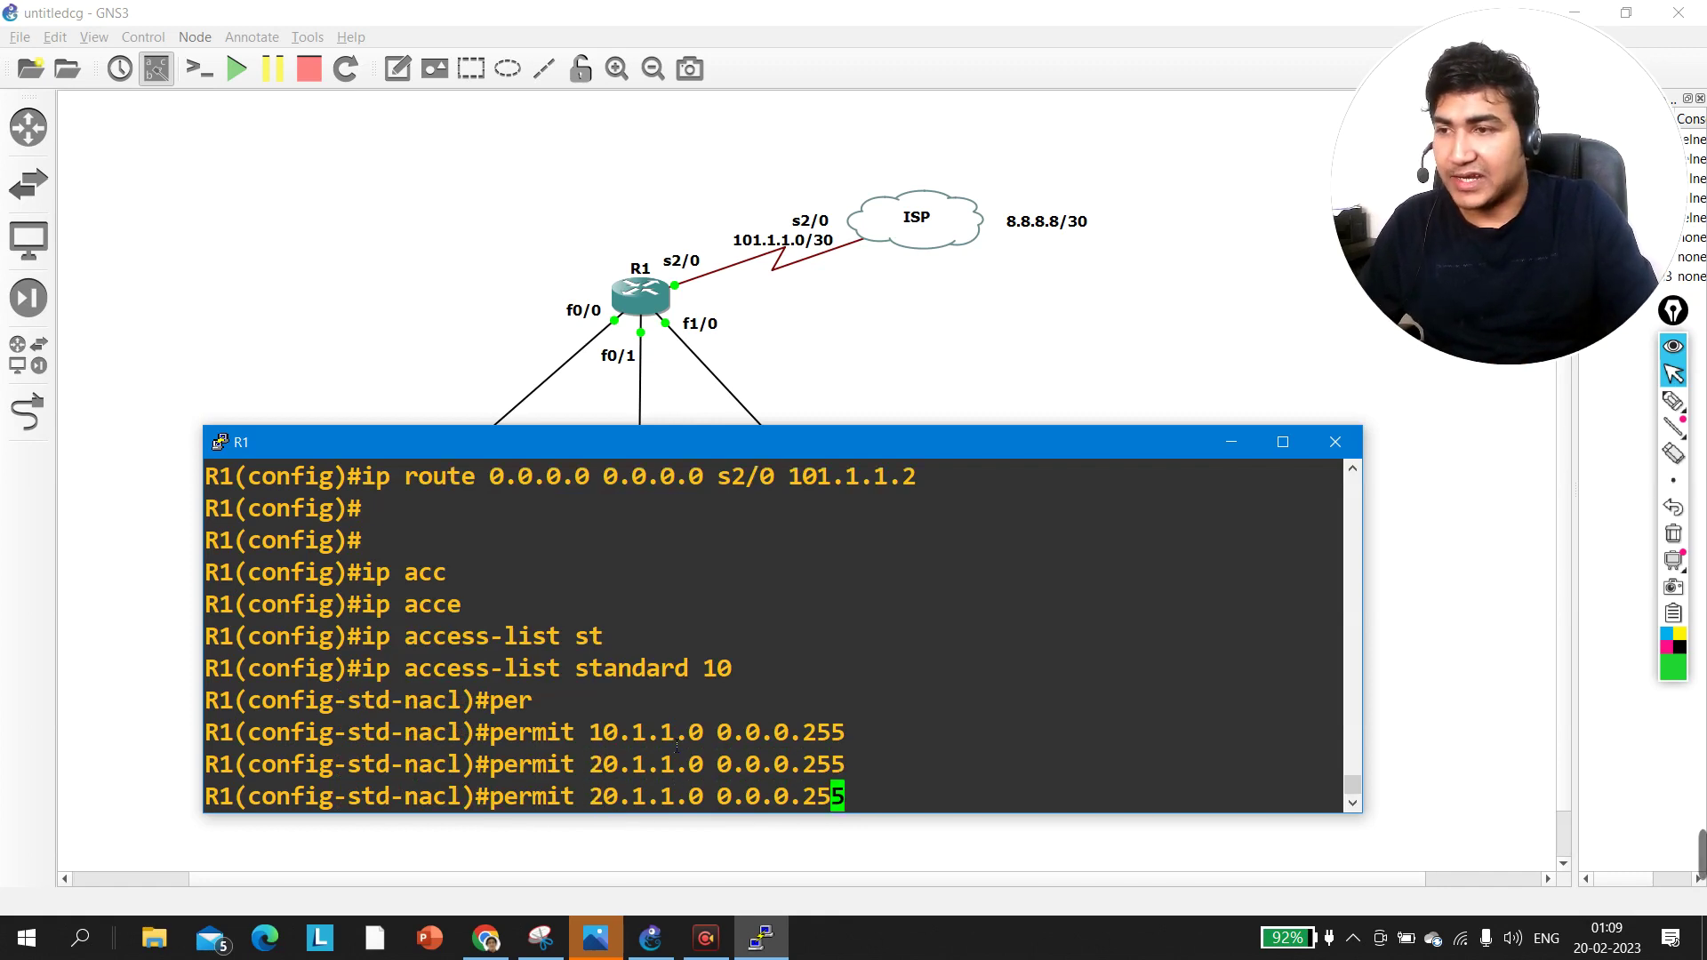
{"action": "key", "text": "BackSpace"}
{"action": "type", "text": "3"}
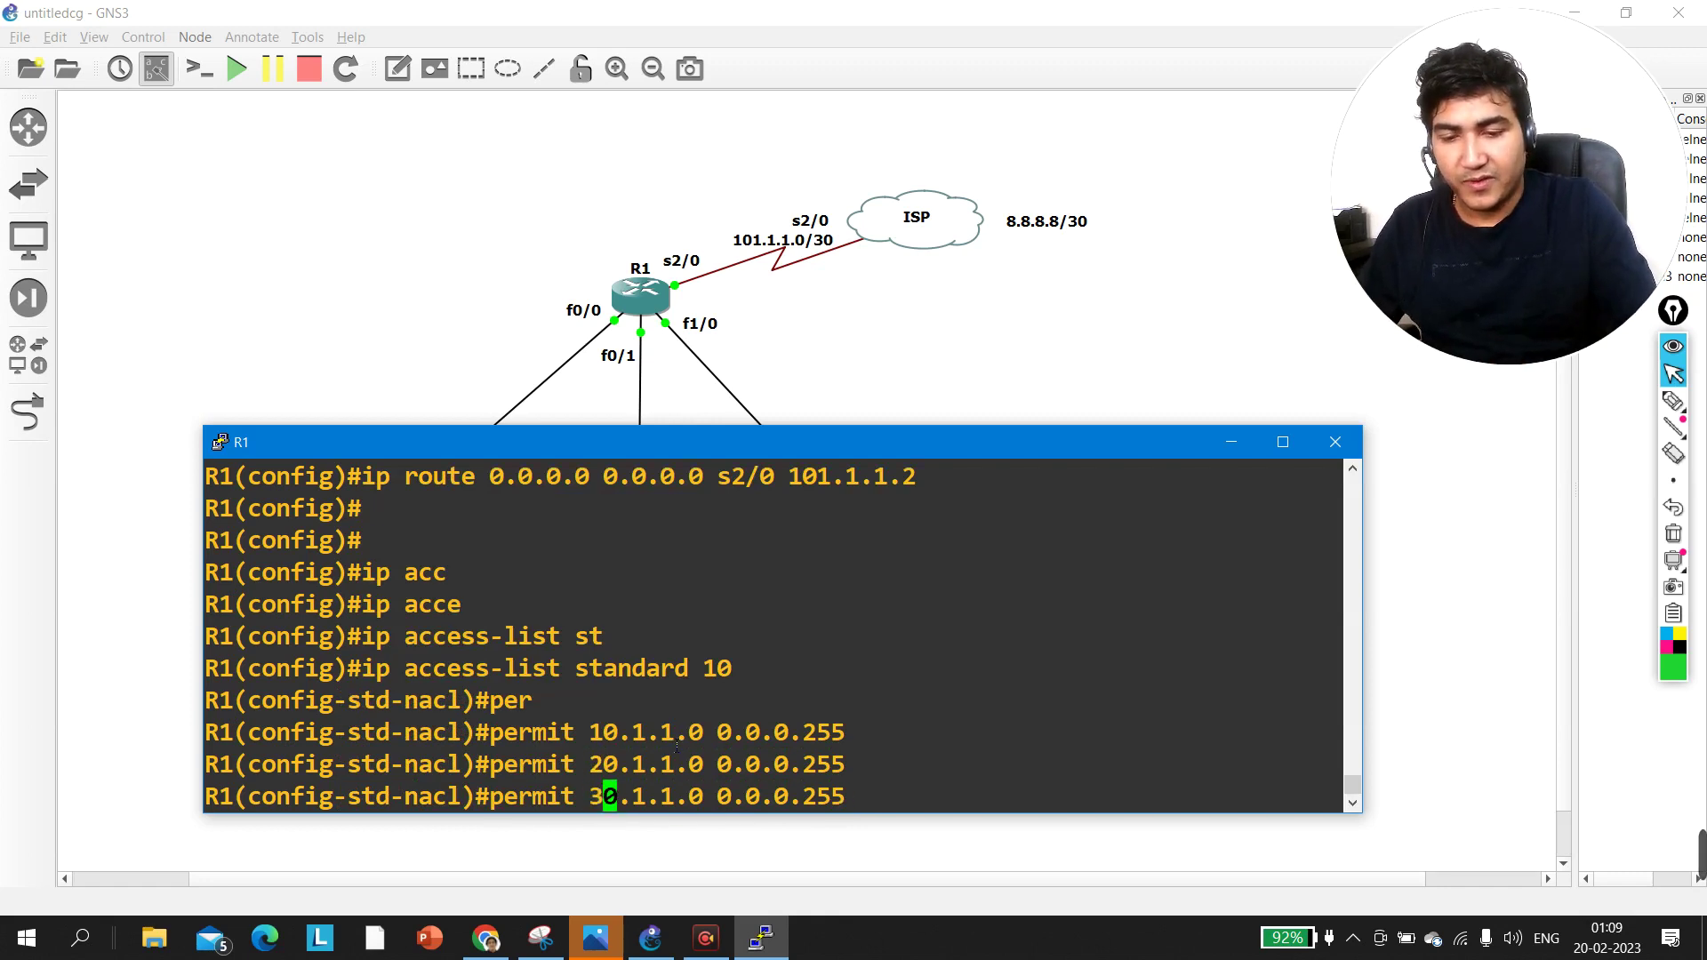
{"action": "key", "text": "Return"}
{"action": "key", "text": "Return"}
{"action": "key", "text": "Return"}
{"action": "key", "text": "Return"}
{"action": "key", "text": "Return"}
Step: Exit the access list configuration and return to R1's privileged EXEC mode
{"action": "type", "text": "exi"}
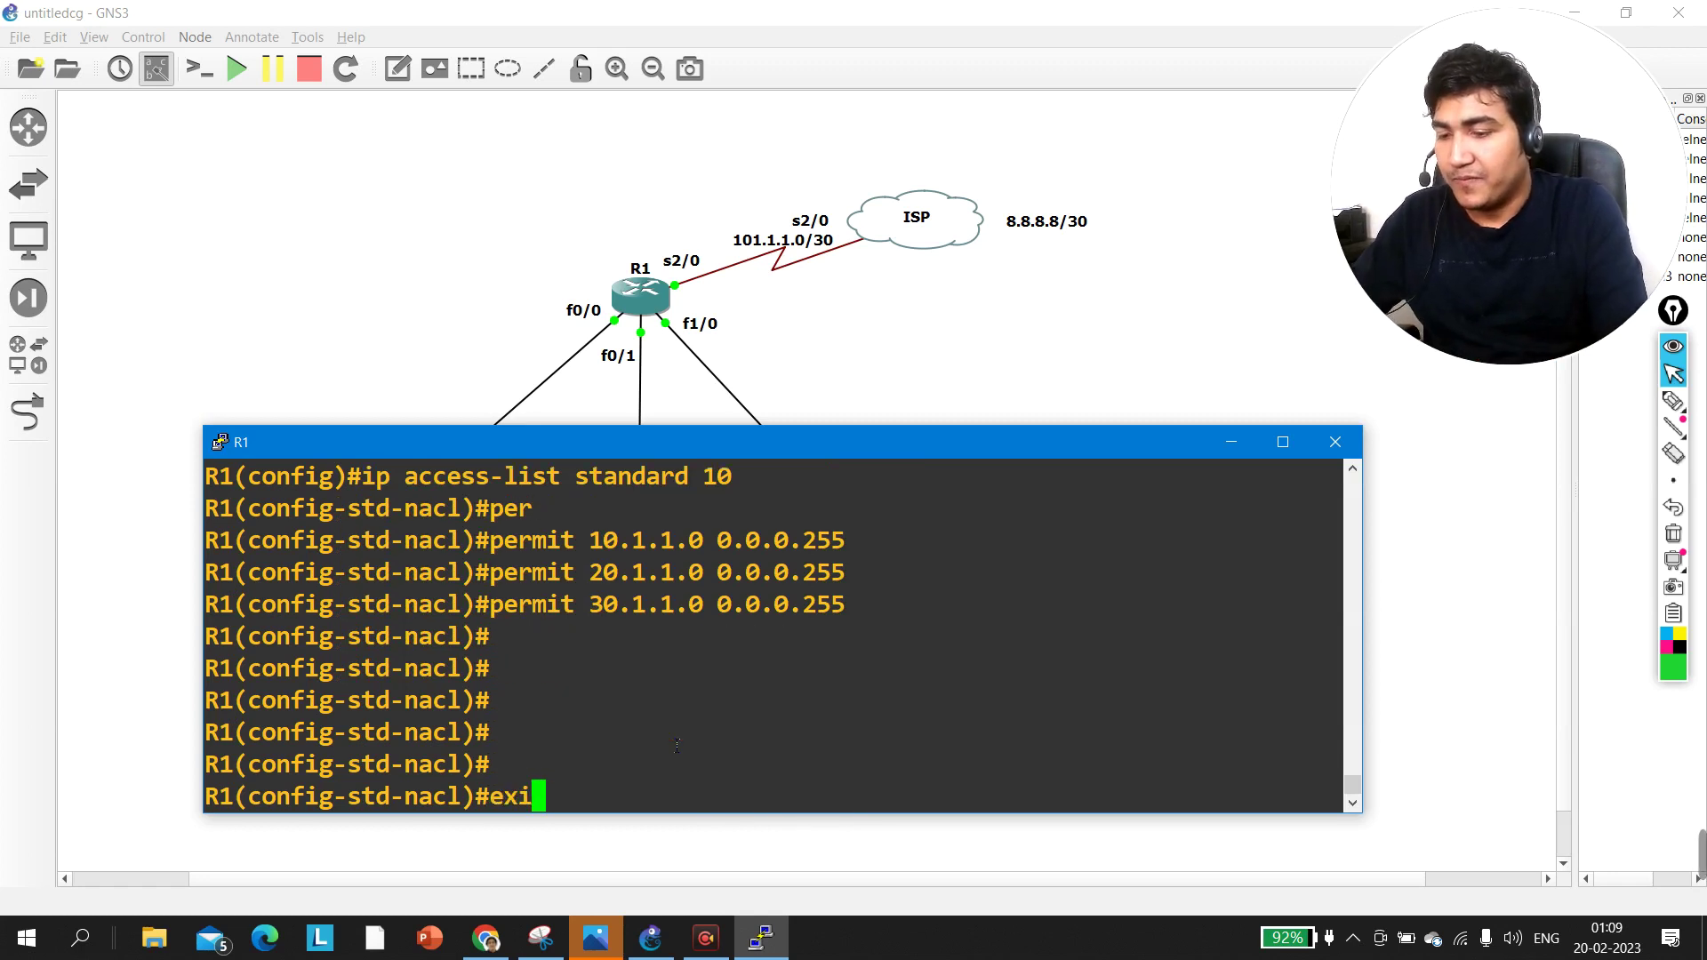
{"action": "key", "text": "Return"}
{"action": "key", "text": "ctrl+z"}
{"action": "key", "text": "Return"}
{"action": "key", "text": "Return"}
{"action": "key", "text": "Return"}
{"action": "key", "text": "Return"}
Step: Show R1's IP access lists (show ip access-lists) and check the permit entries of standard list 10
{"action": "type", "text": "sh"}
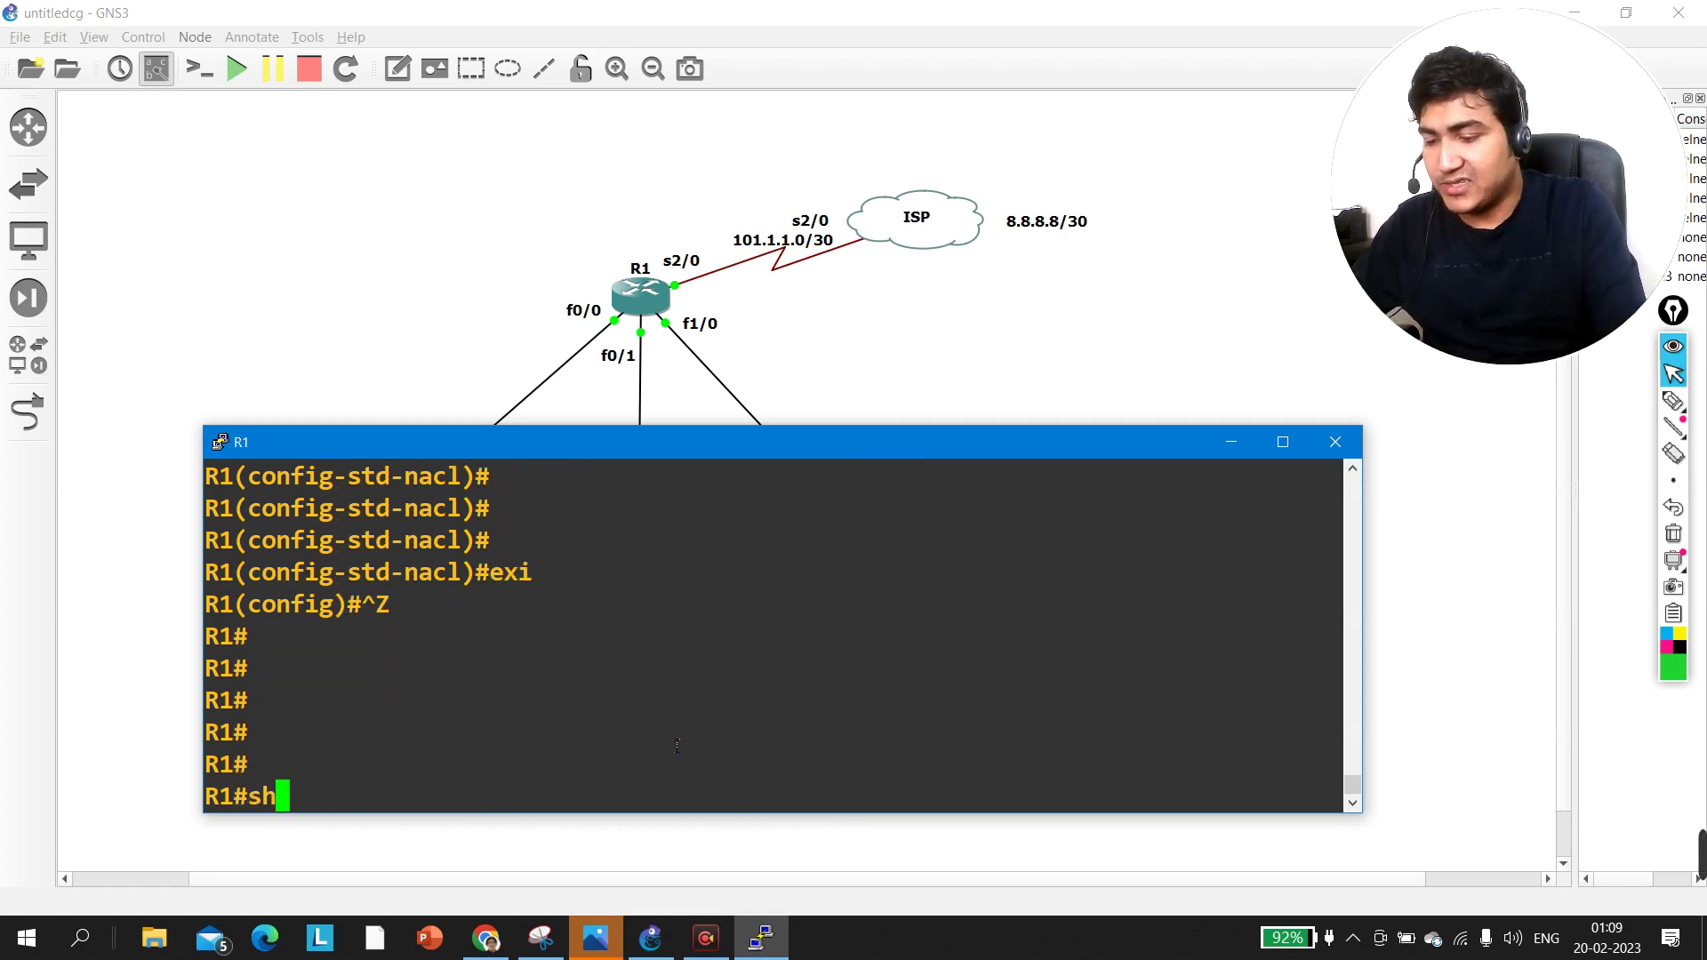
{"action": "type", "text": "ow ip acce"}
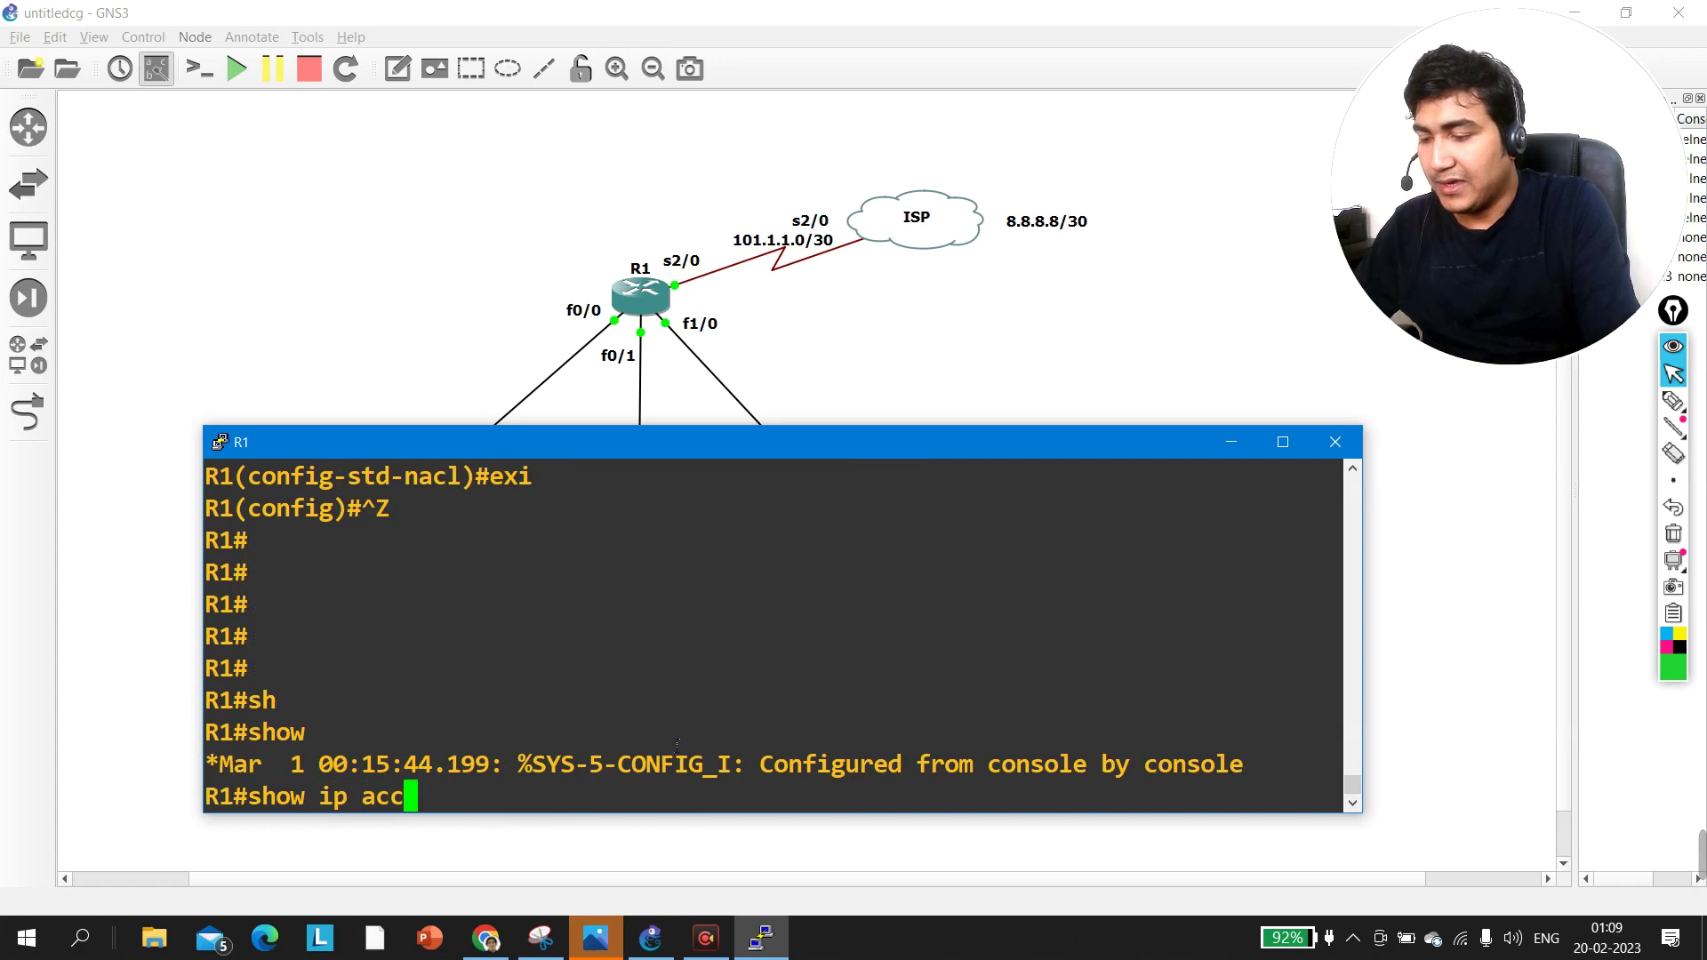
{"action": "key", "text": "Tab"}
{"action": "key", "text": "Return"}
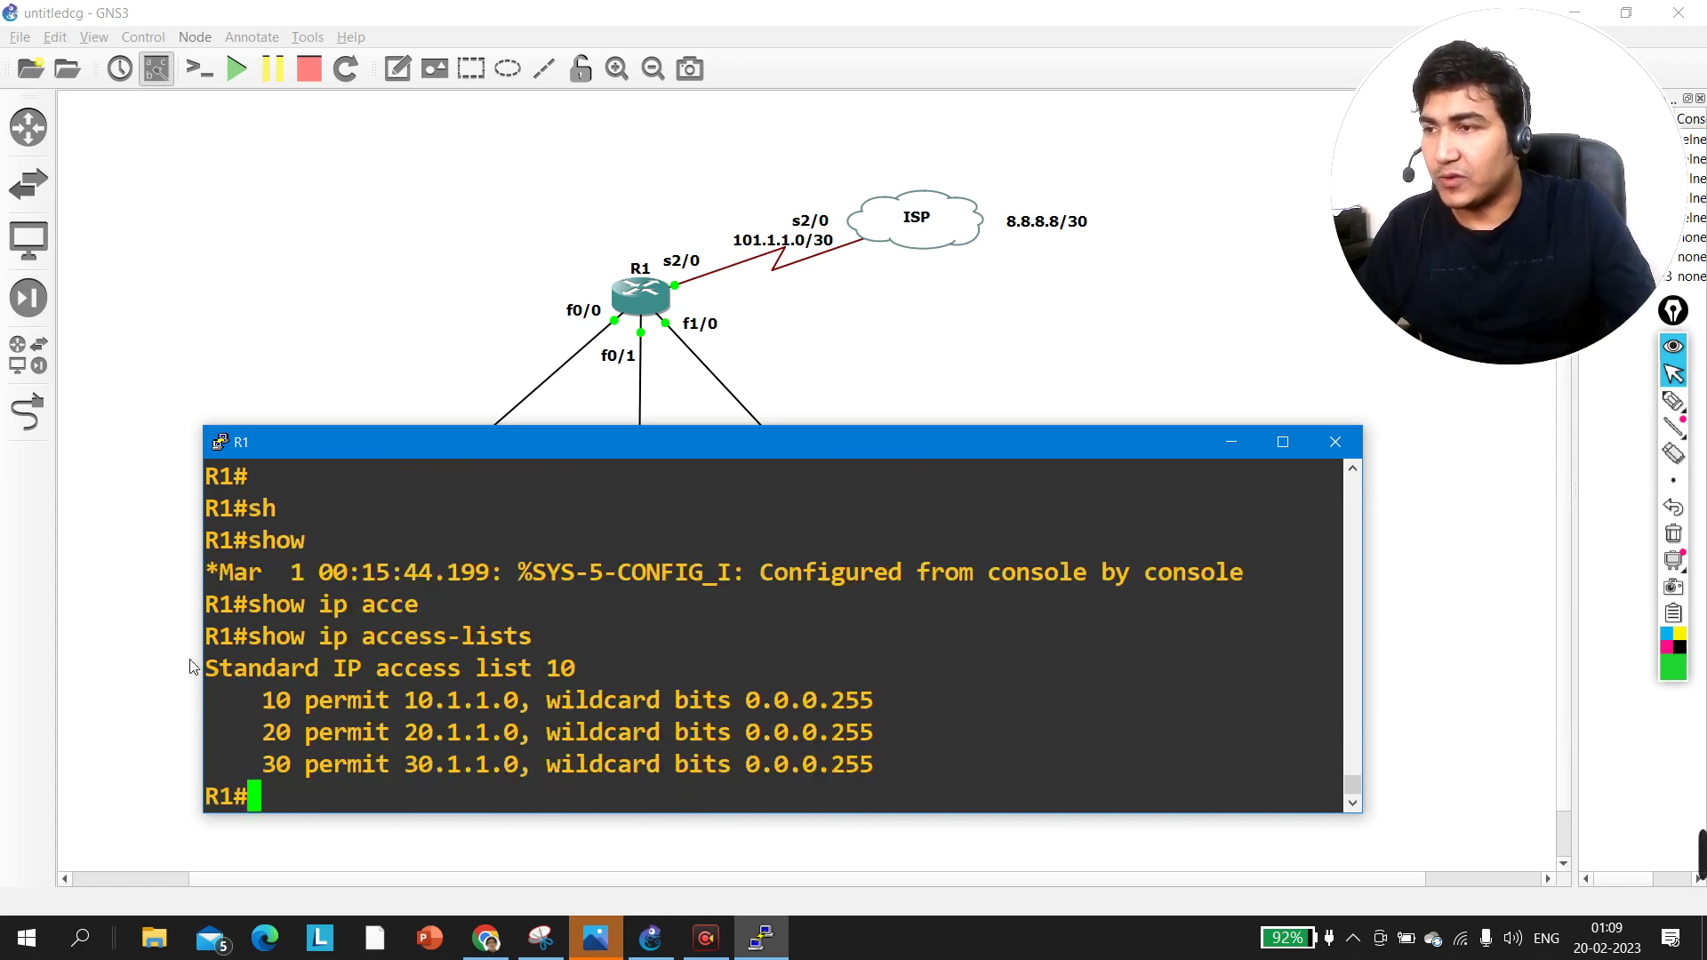
{"action": "left_click_drag", "start_coordinate": [213, 673], "coordinate": [587, 683]}
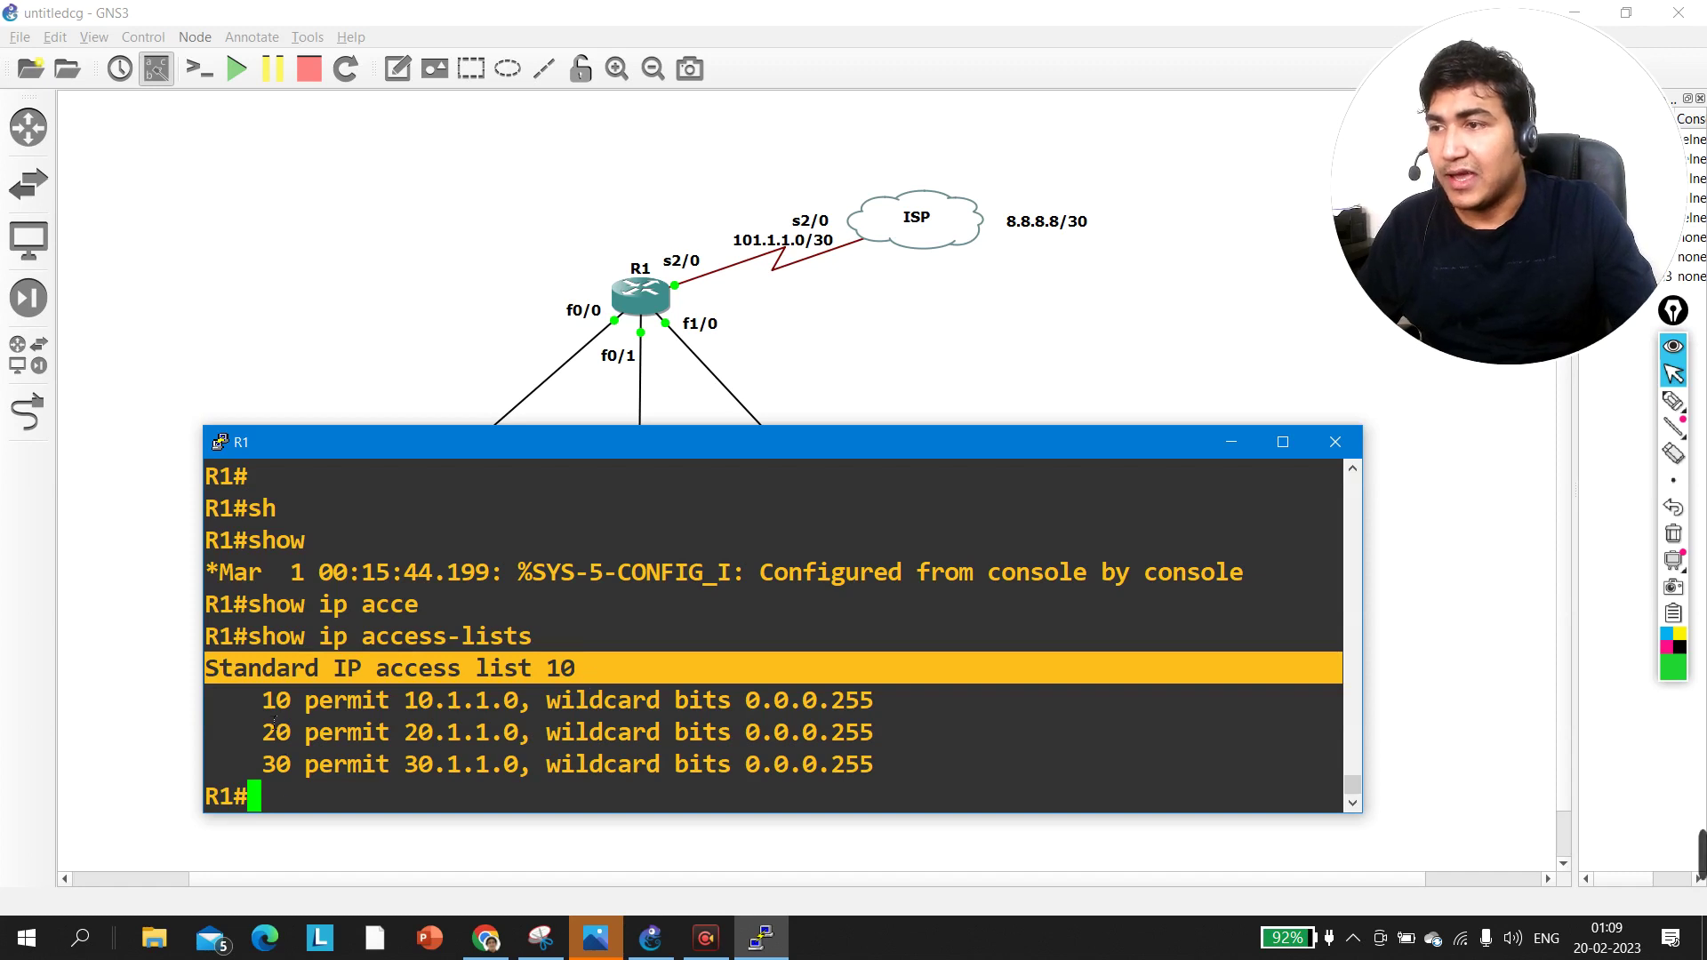
{"action": "left_click_drag", "start_coordinate": [259, 701], "coordinate": [893, 768]}
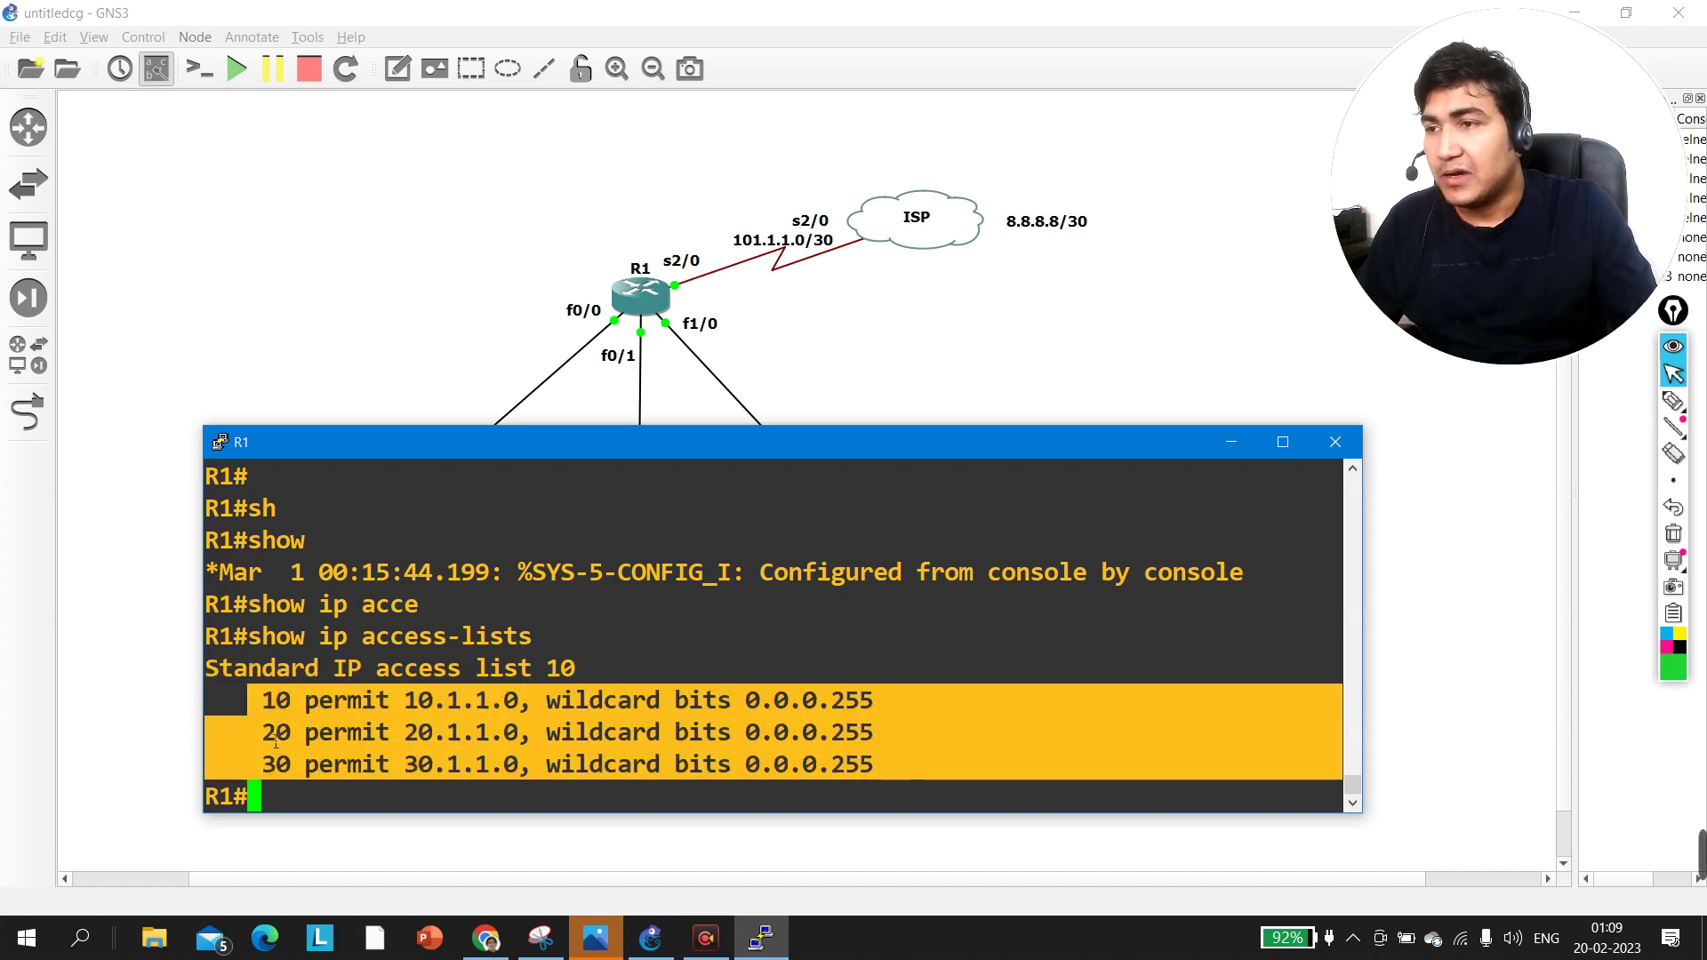
{"action": "left_click", "coordinate": [605, 752]}
{"action": "key", "text": "Return"}
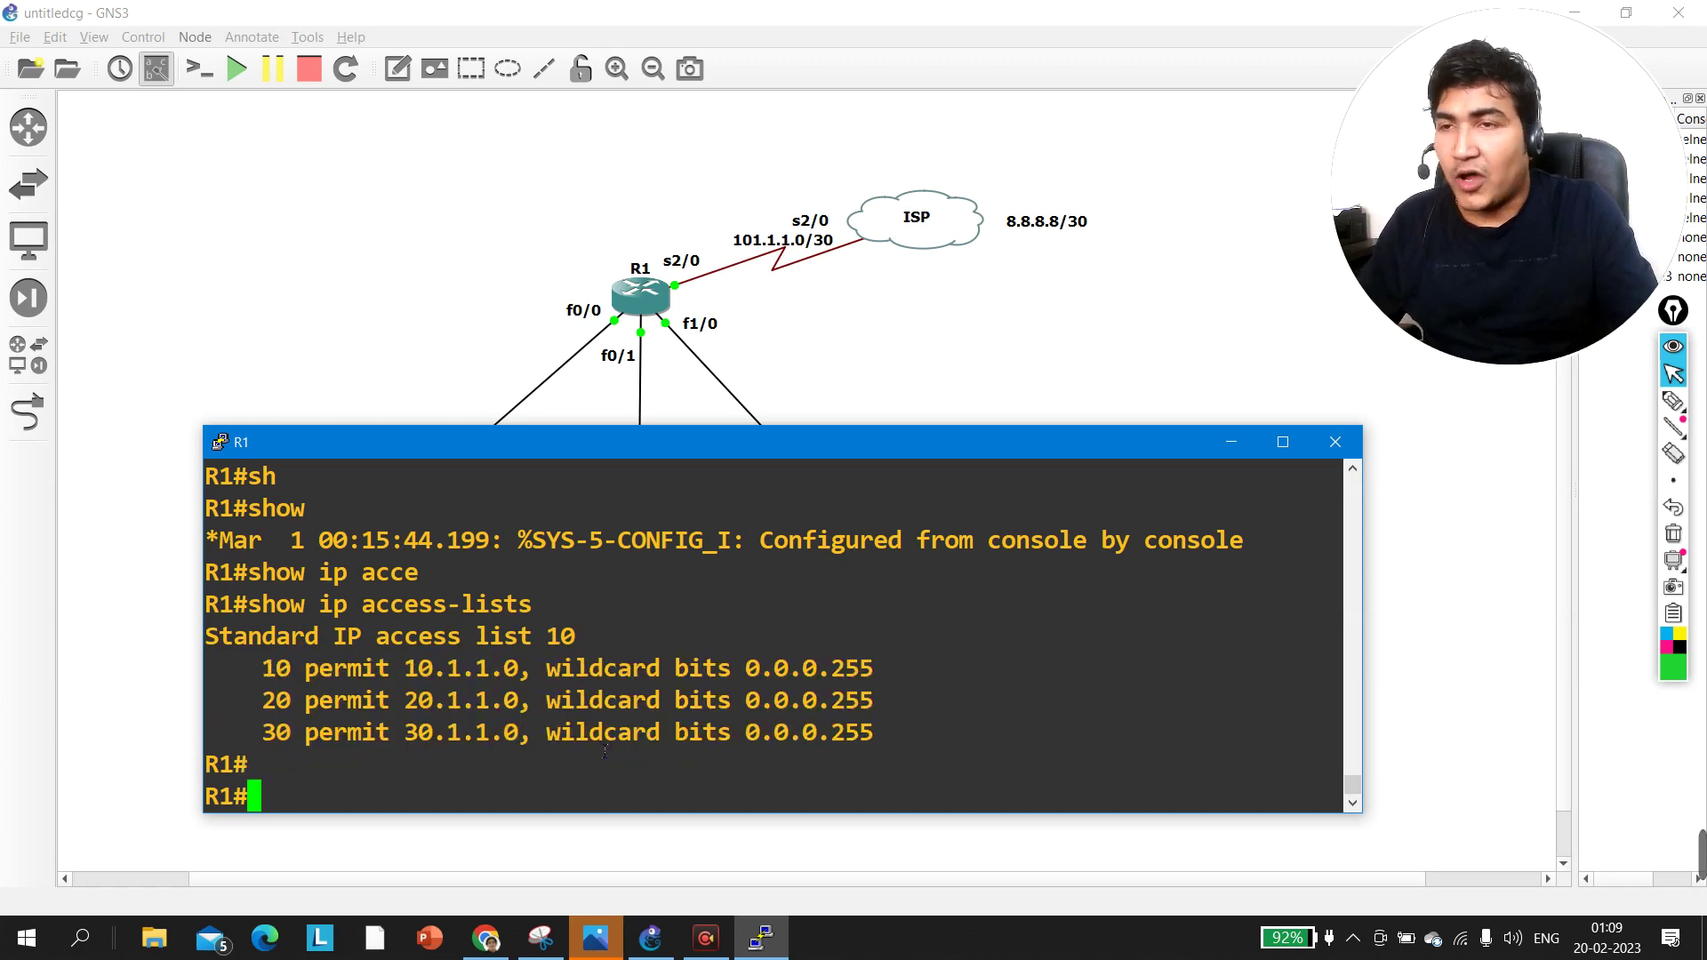
{"action": "key", "text": "Return"}
{"action": "type", "text": "con"}
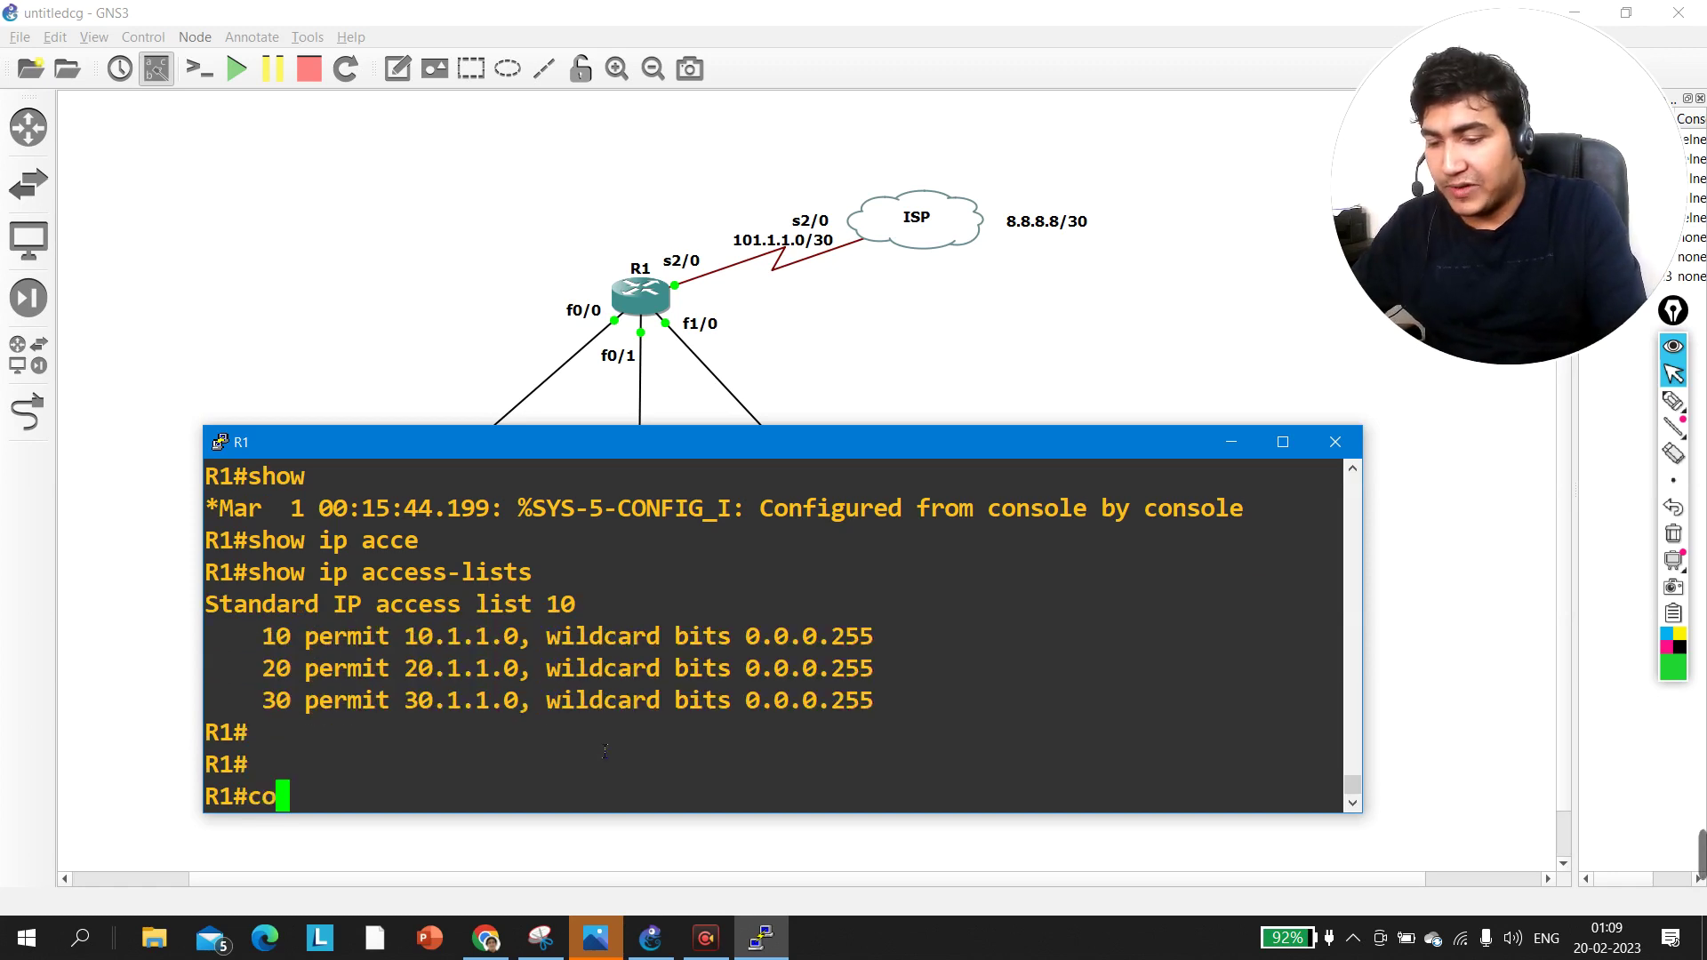
{"action": "key", "text": "BackSpace"}
{"action": "key", "text": "BackSpace"}
{"action": "key", "text": "BackSpace"}
Step: Ping 8.8.8.8 from R1 and check the success rate
{"action": "type", "text": "ping 8.8.8.8"}
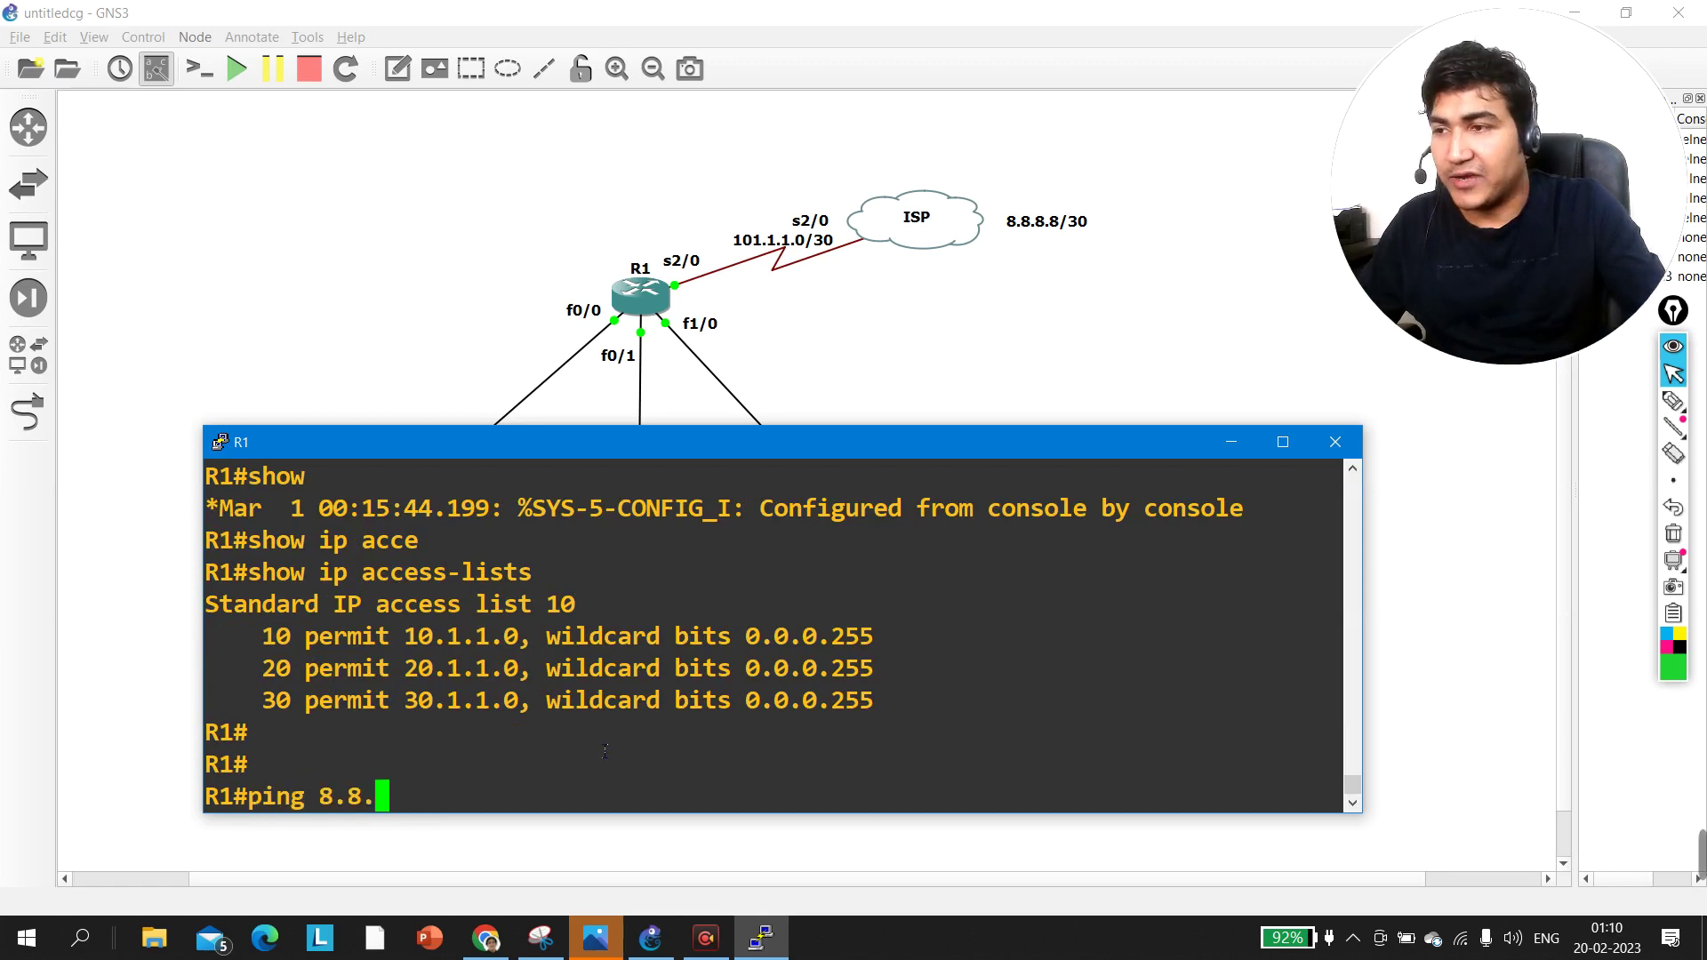
{"action": "key", "text": "Return"}
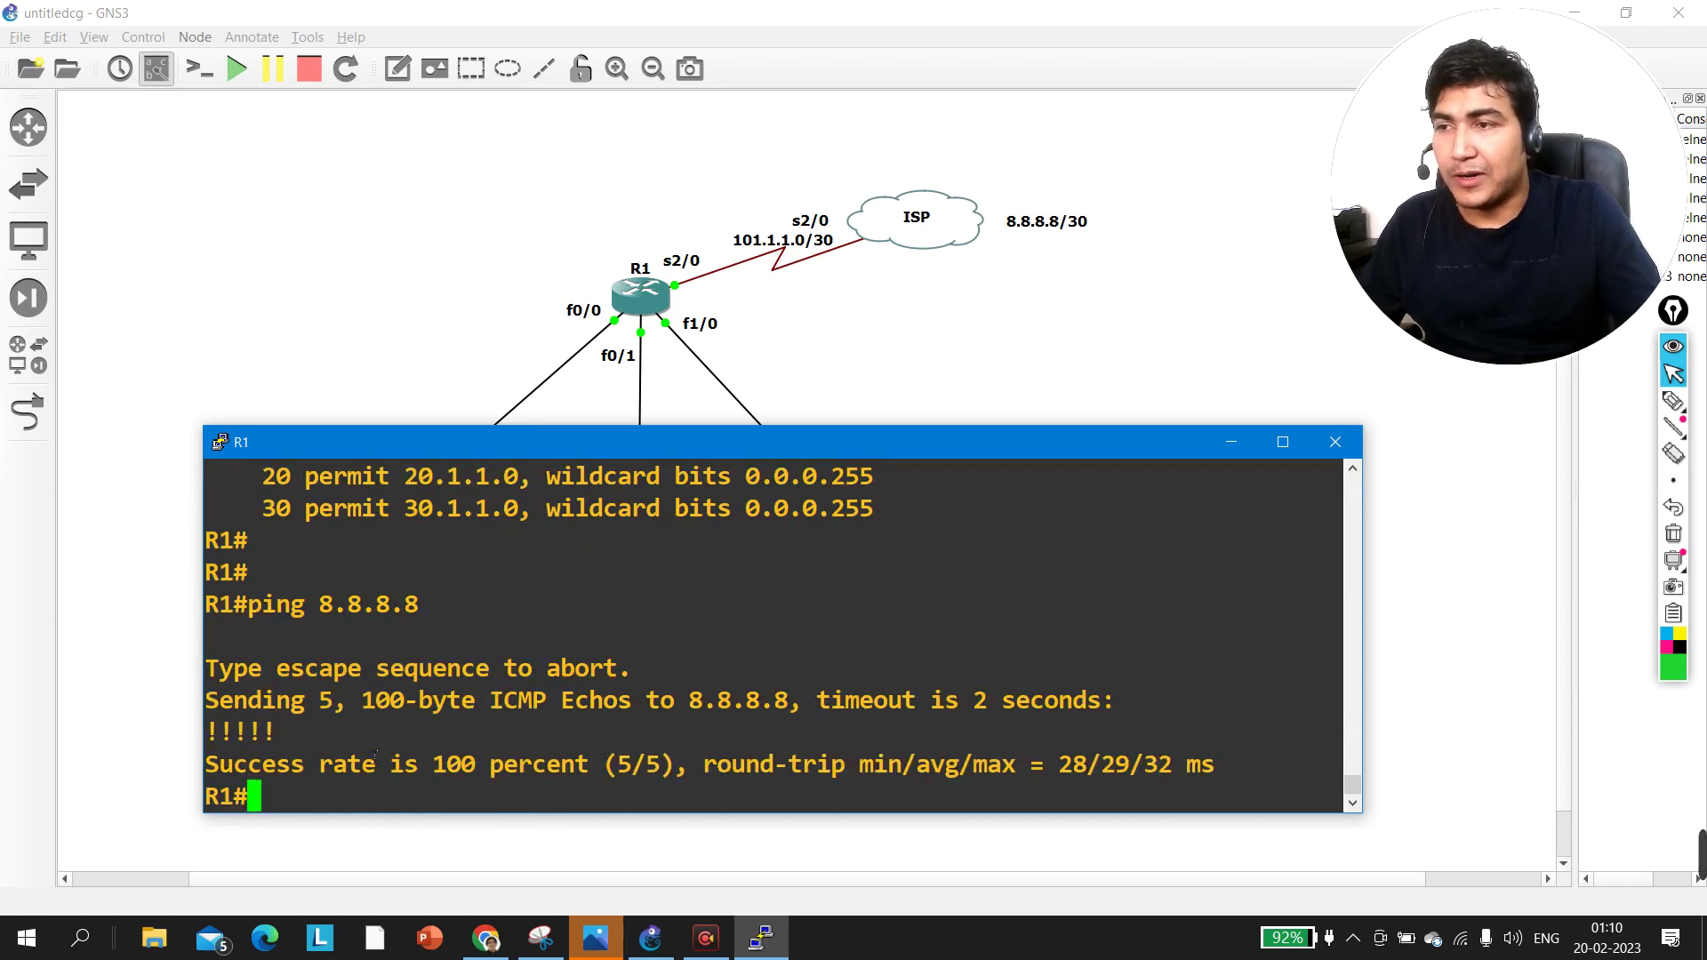
{"action": "left_click_drag", "start_coordinate": [362, 764], "coordinate": [519, 774]}
{"action": "key", "text": "Return"}
{"action": "key", "text": "Return"}
Step: Ping 8.8.8.8 from R1 using fastEthernet 0/0 as the source interface
{"action": "key", "text": "Up"}
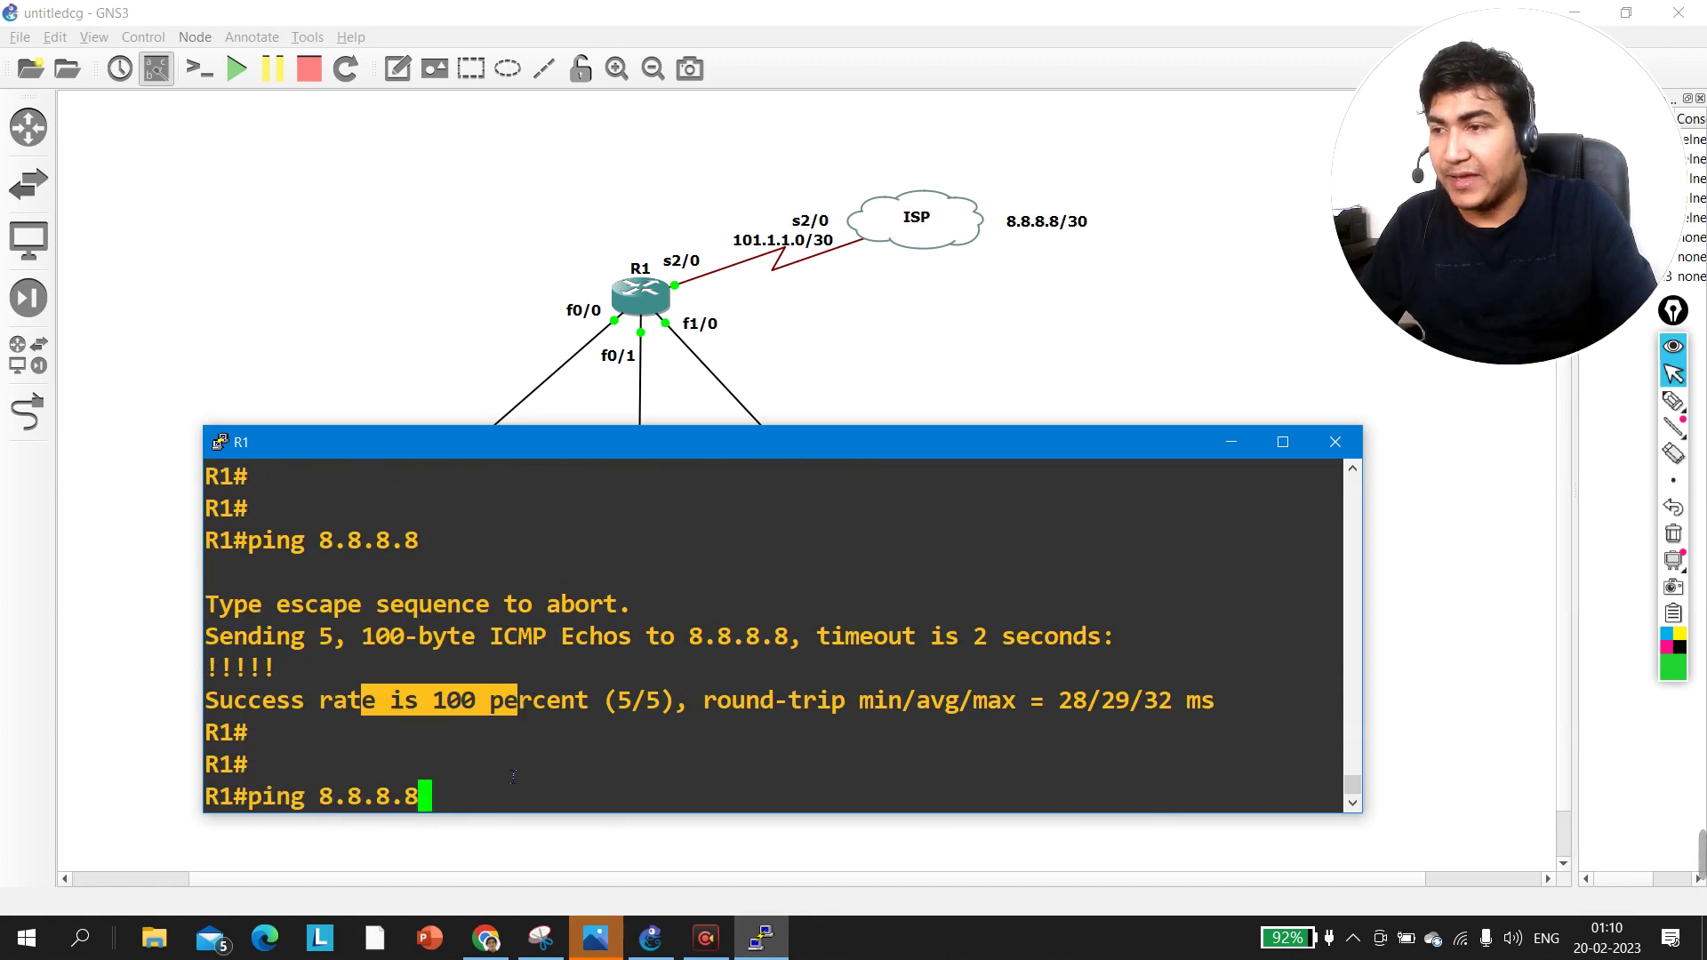
{"action": "type", "text": "sou"}
{"action": "key", "text": "Tab"}
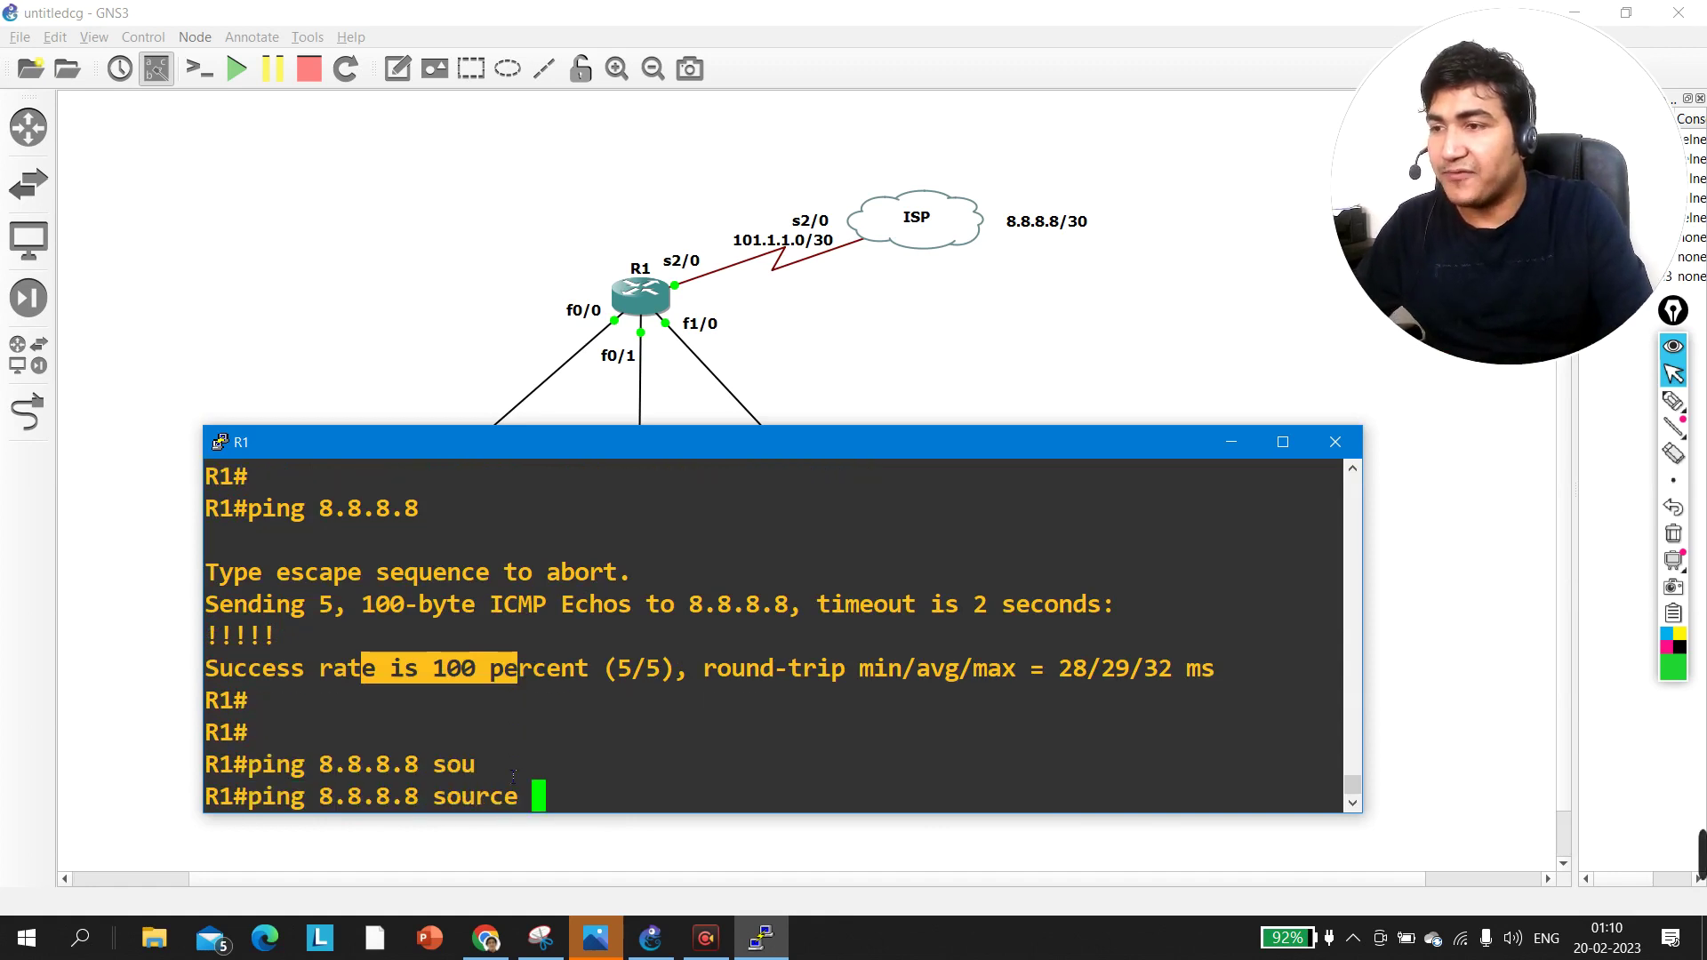
{"action": "type", "text": "fas"}
{"action": "key", "text": "Tab"}
{"action": "type", "text": "0/0"}
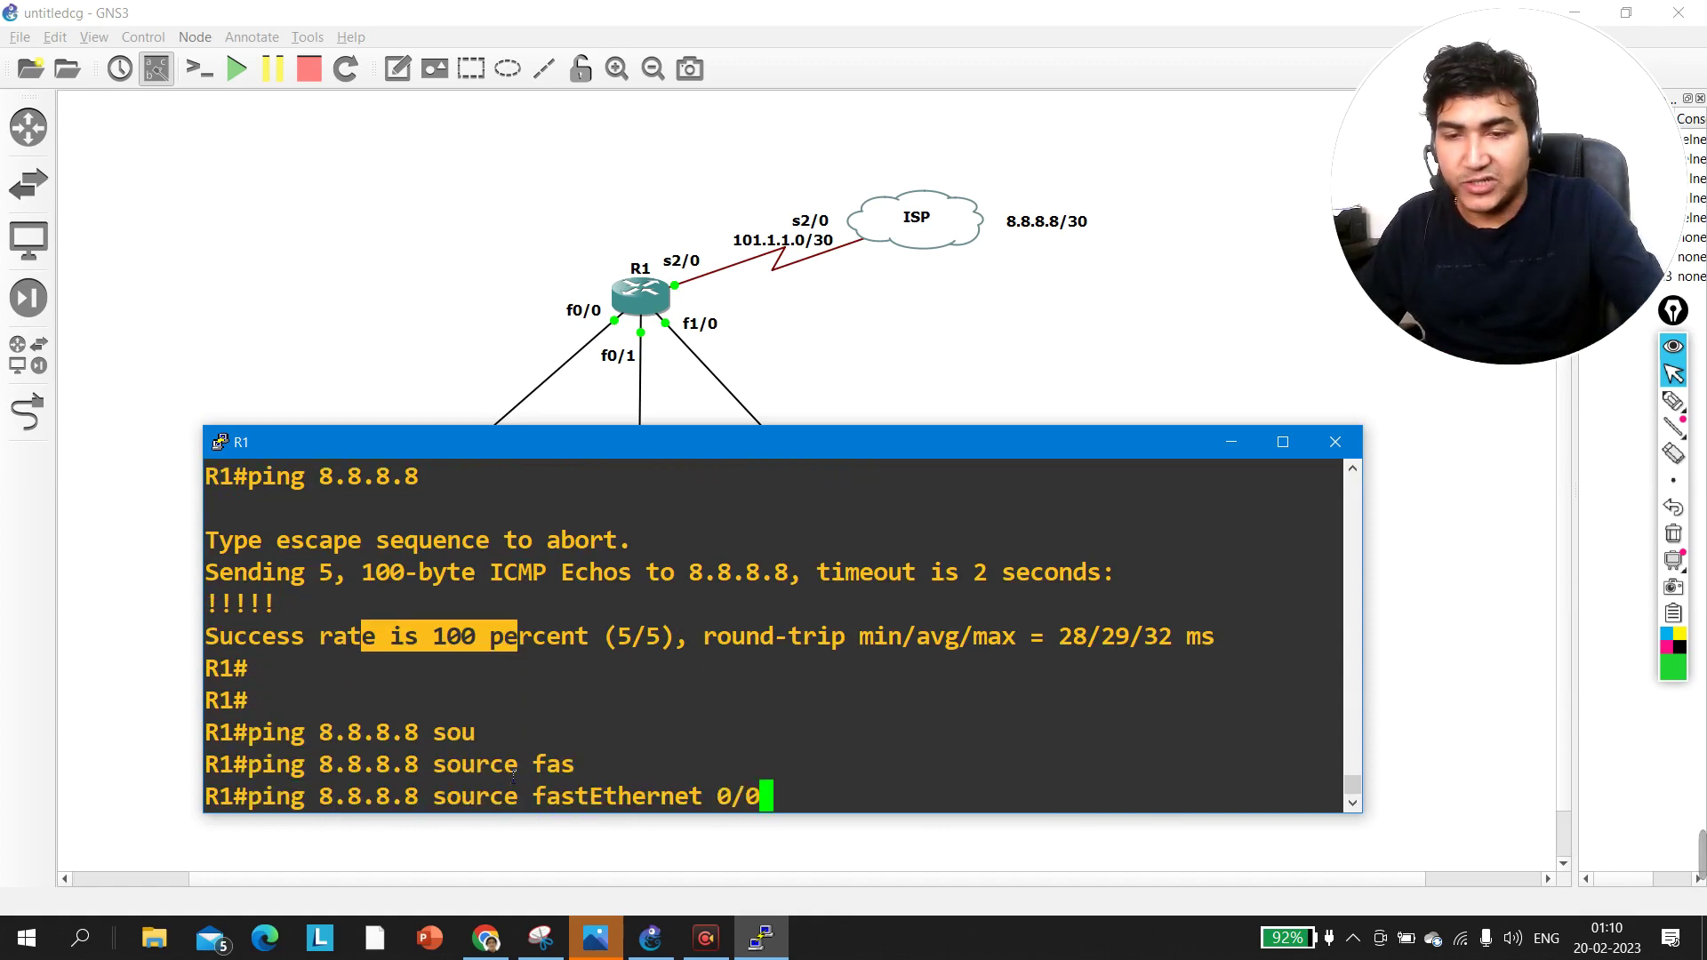
{"action": "key", "text": "Return"}
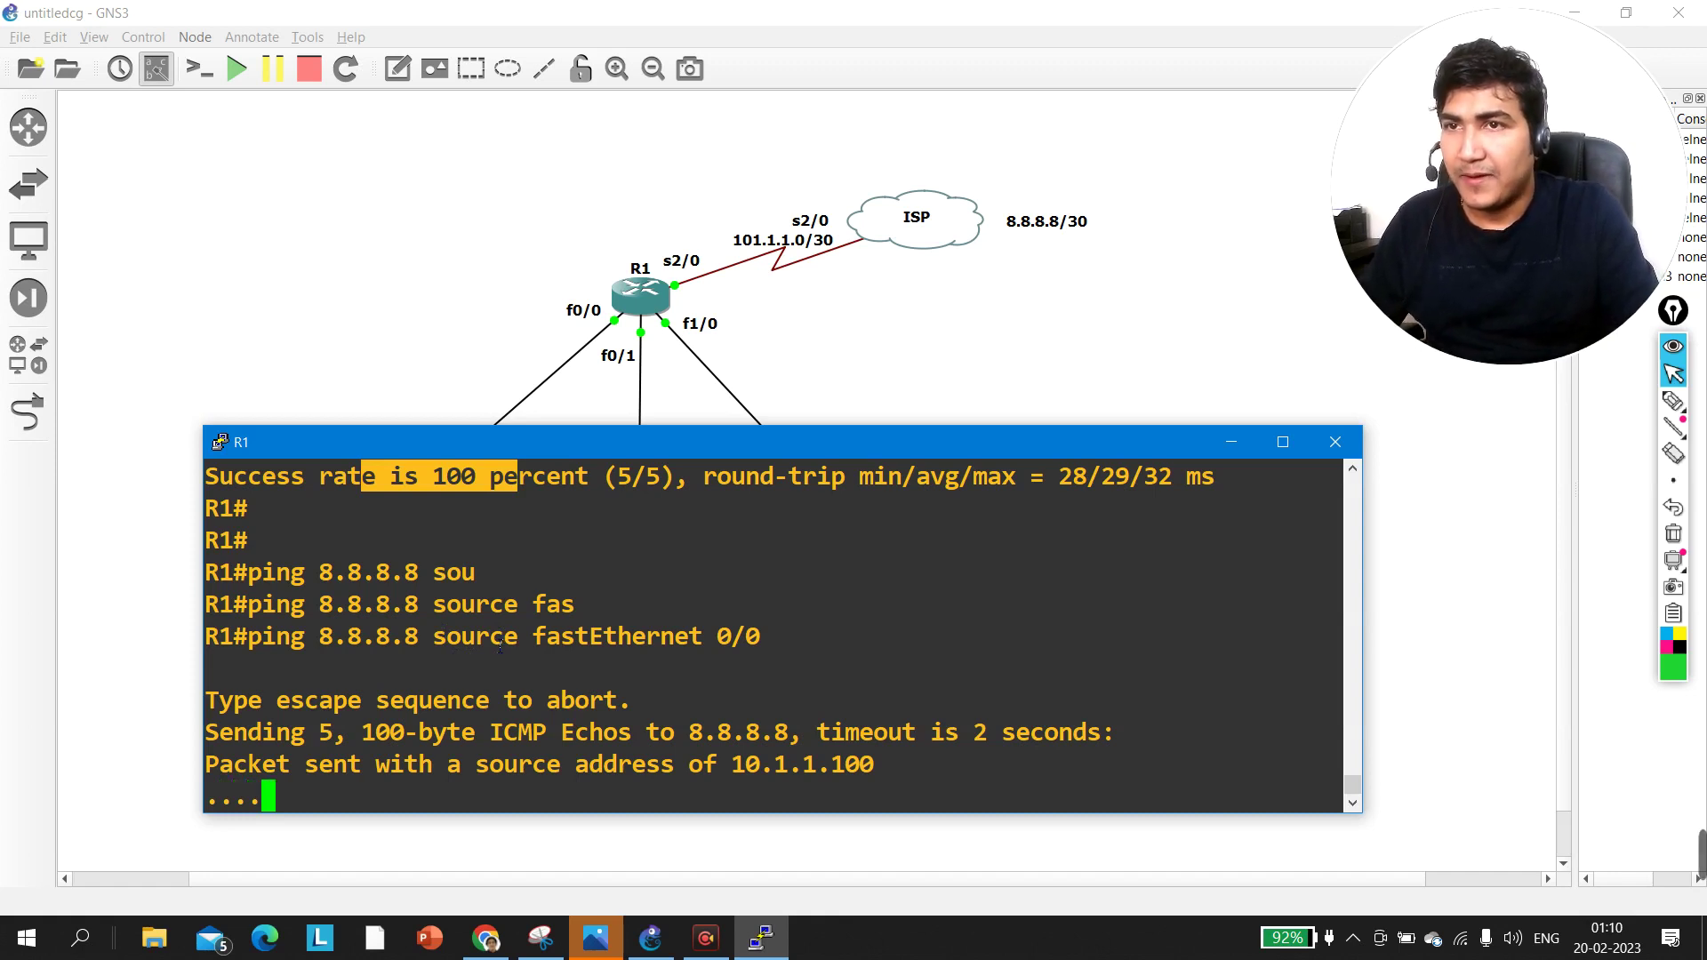
{"action": "key", "text": "Return"}
Step: Enter global configuration mode on R1 from the terminal
{"action": "type", "text": "conf"}
{"action": "key", "text": "Tab"}
{"action": "key", "text": "Return"}
{"action": "key", "text": "Return"}
{"action": "key", "text": "Return"}
{"action": "key", "text": "Return"}
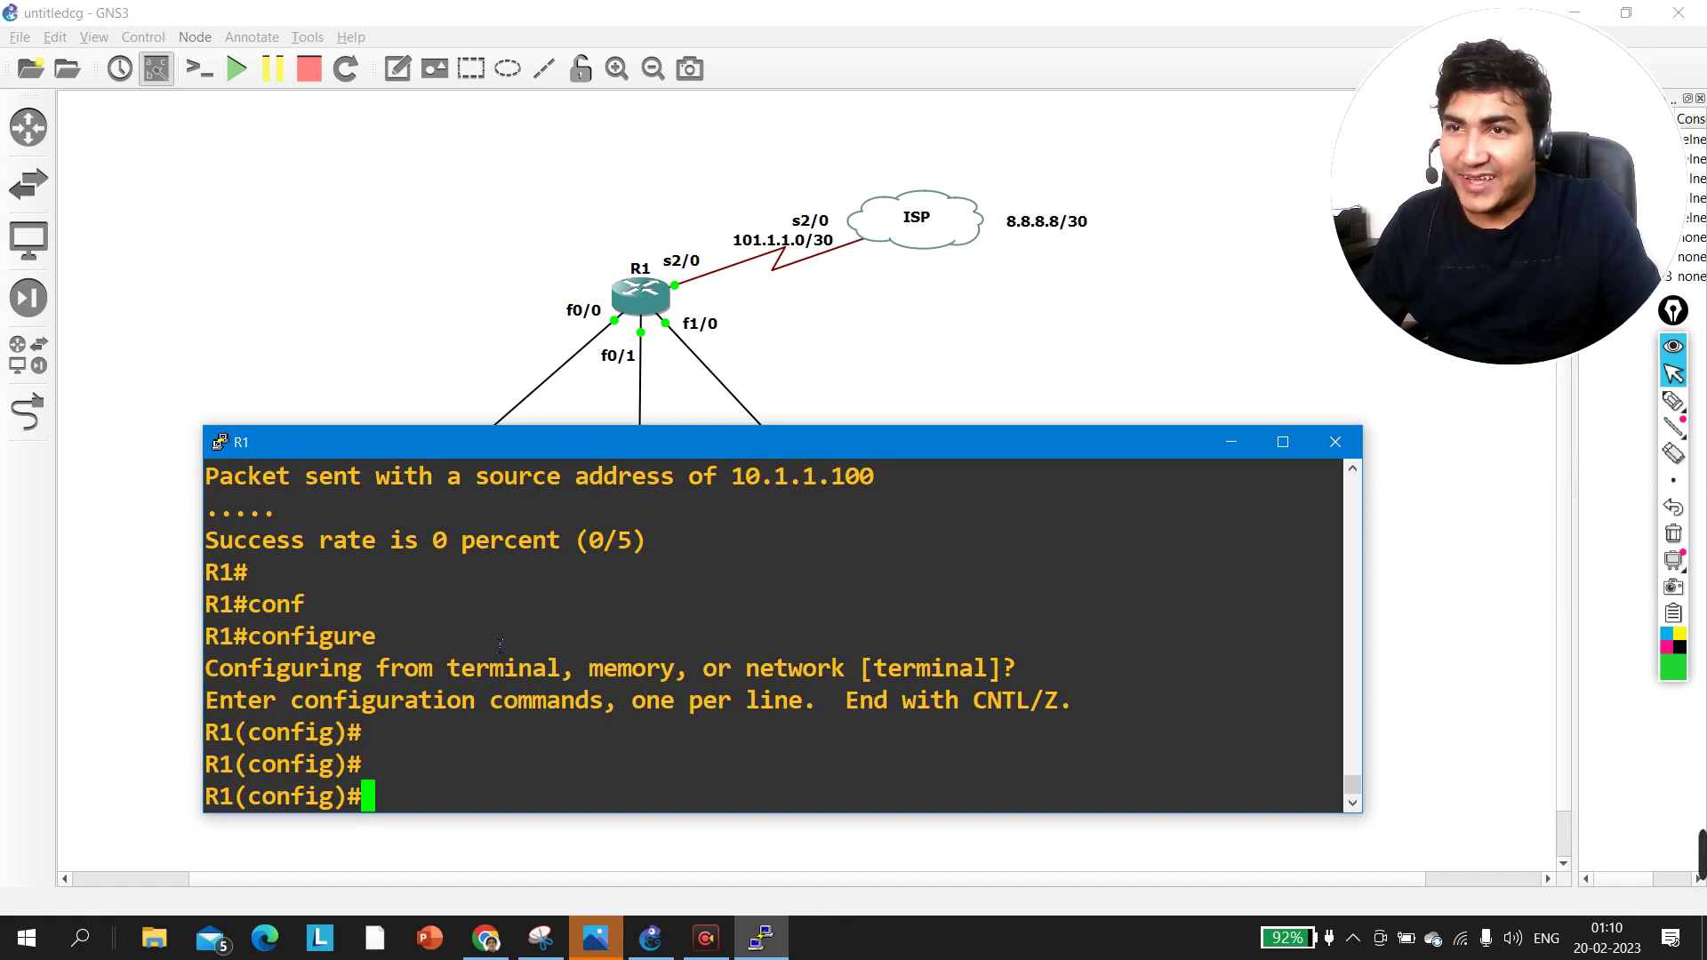
Step: Configure NAT overload on R1 with ip nat inside source list 10 interface s2/0 overload
{"action": "type", "text": "ip nat"}
{"action": "key", "text": "Tab"}
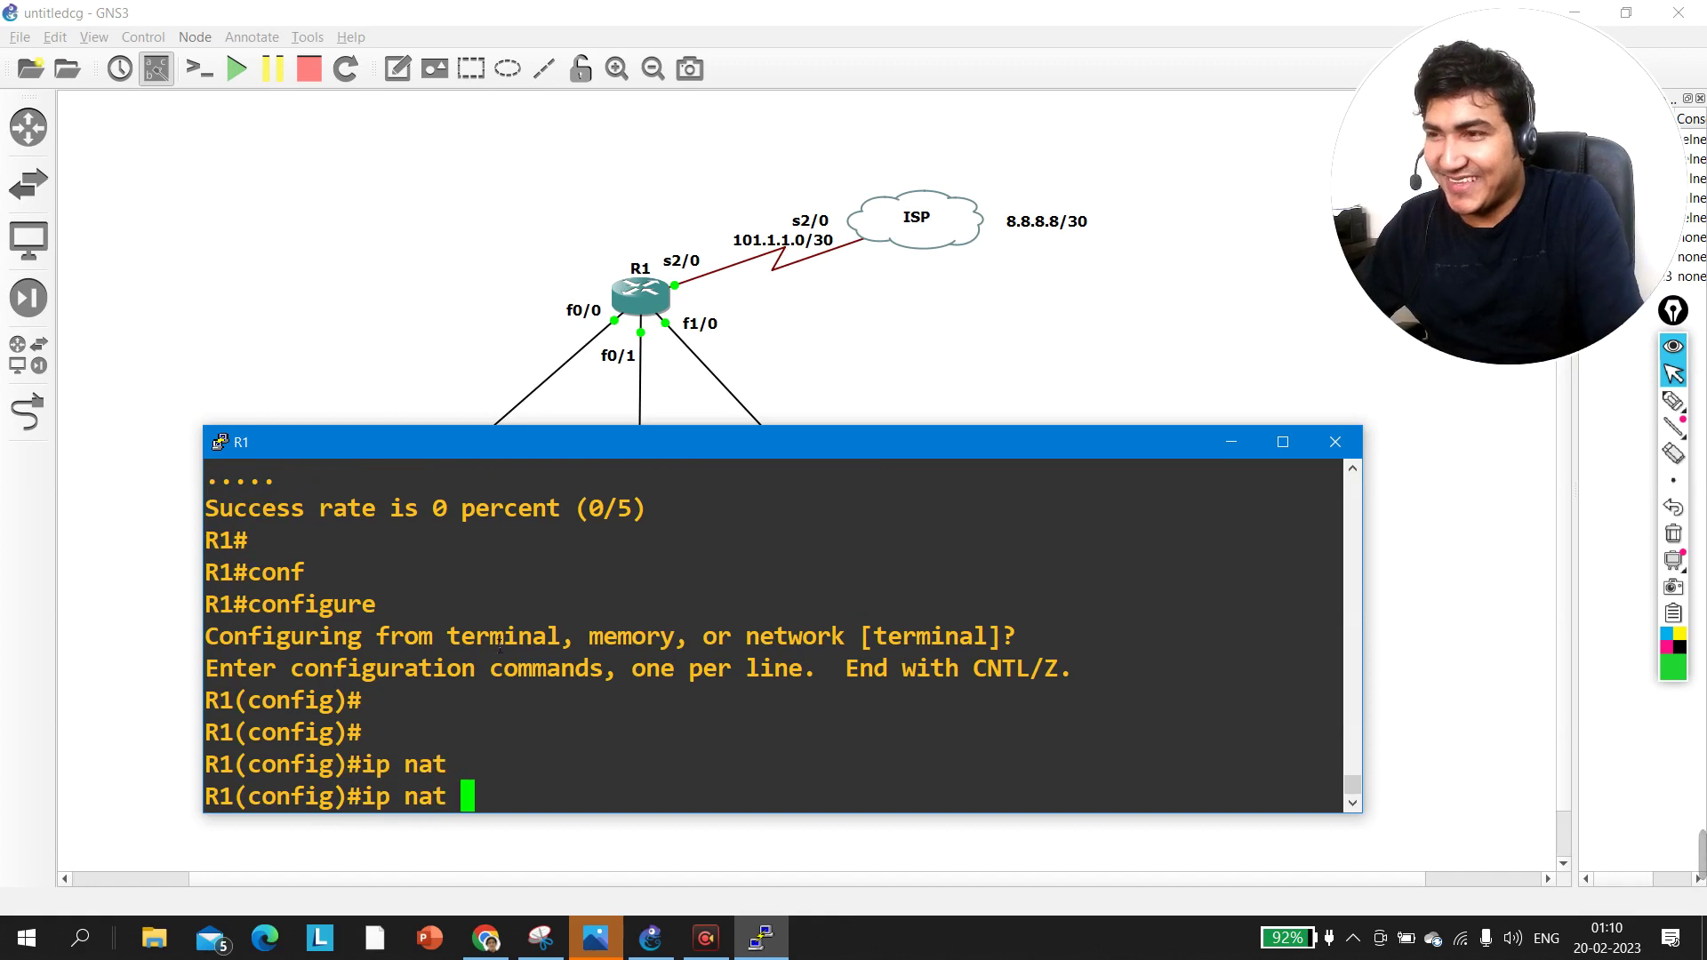
{"action": "type", "text": "ins"}
{"action": "key", "text": "Tab"}
{"action": "type", "text": "sou"}
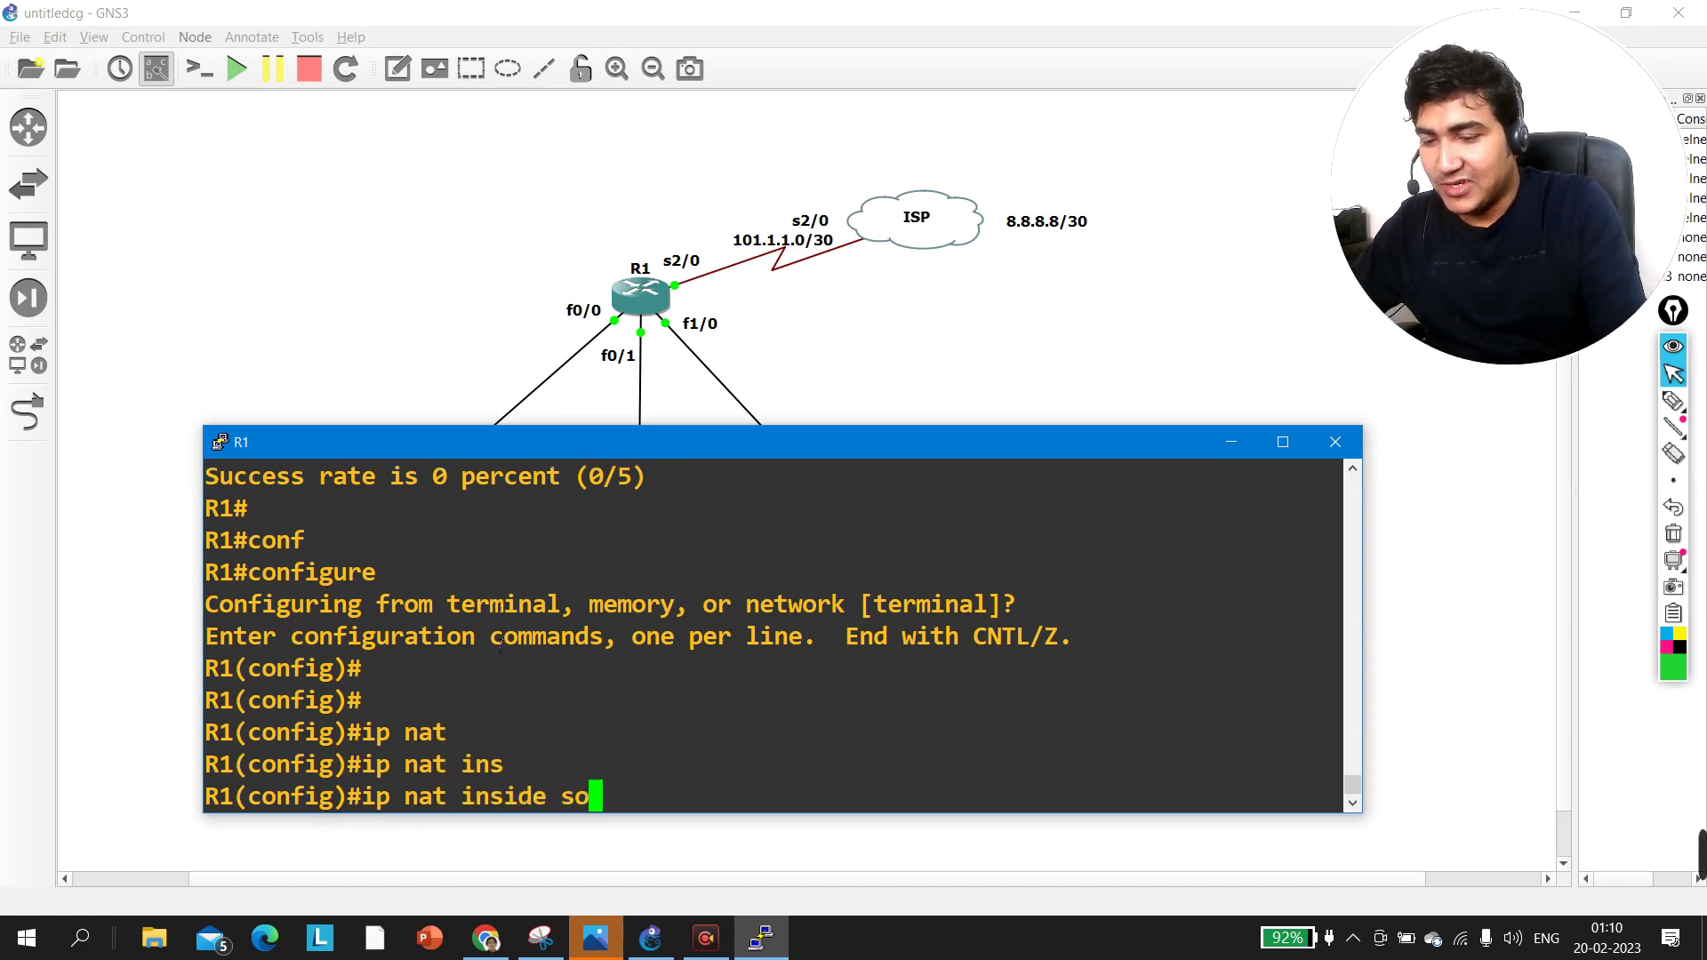
{"action": "key", "text": "Tab"}
{"action": "type", "text": "luis"}
{"action": "key", "text": "Tab"}
{"action": "key", "text": "BackSpace"}
{"action": "key", "text": "BackSpace"}
{"action": "key", "text": "BackSpace"}
{"action": "type", "text": "is"}
{"action": "key", "text": "Tab"}
{"action": "type", "text": "10 "}
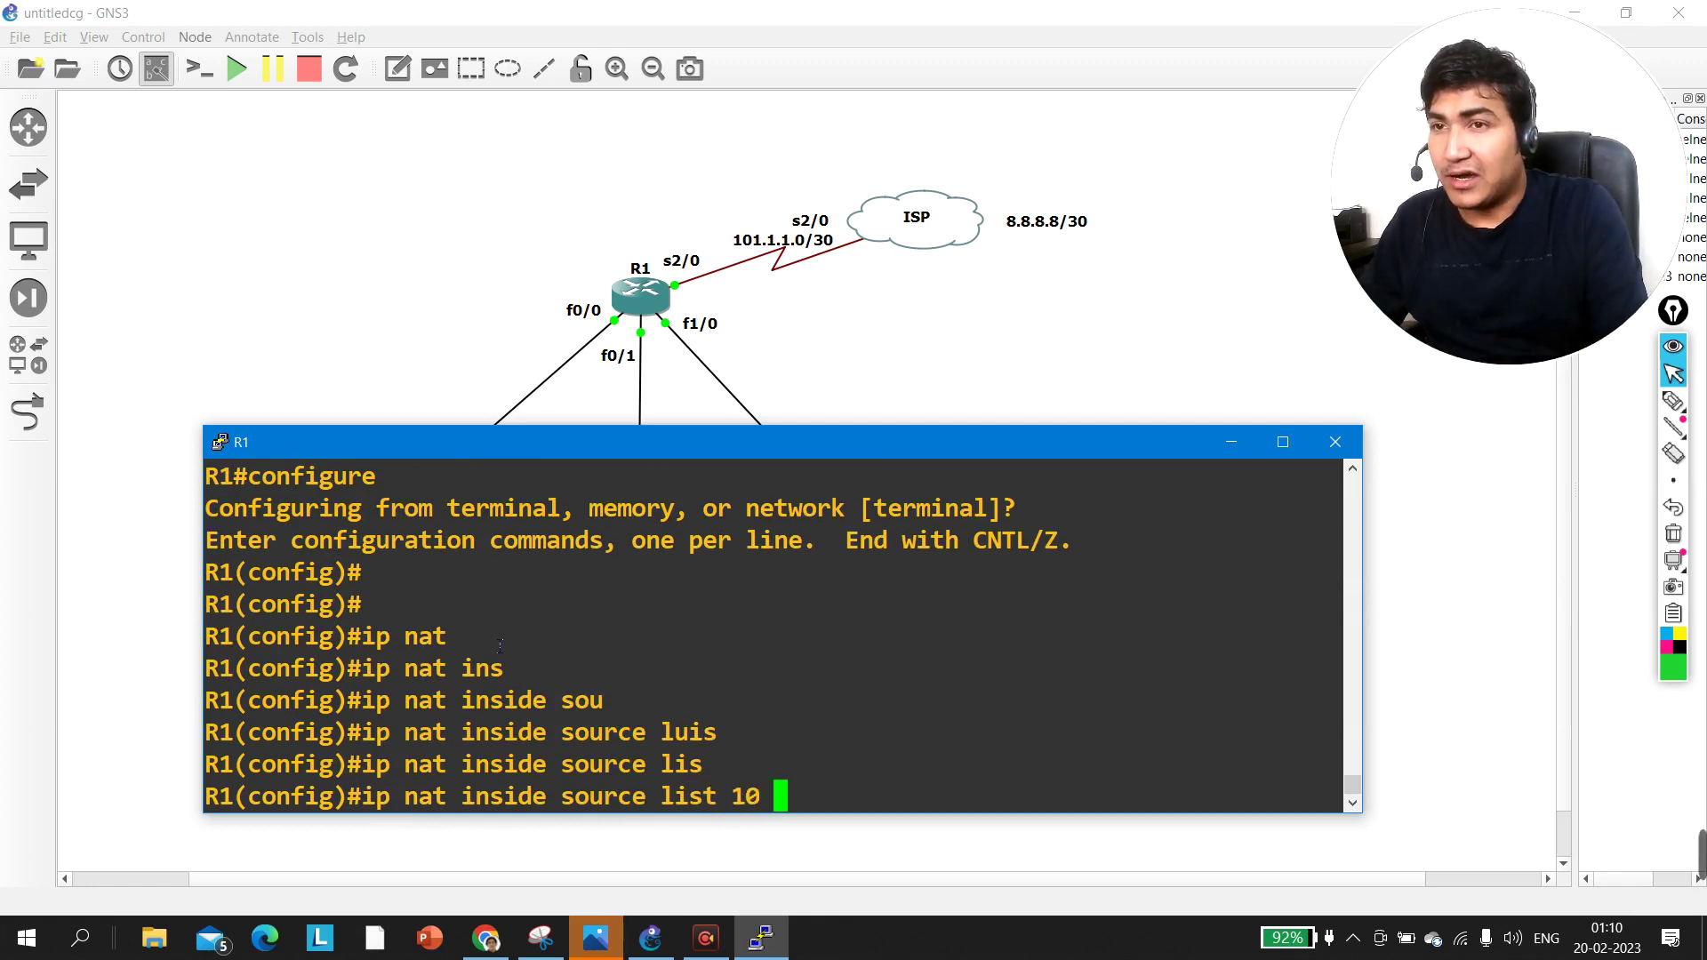
{"action": "type", "text": "int"}
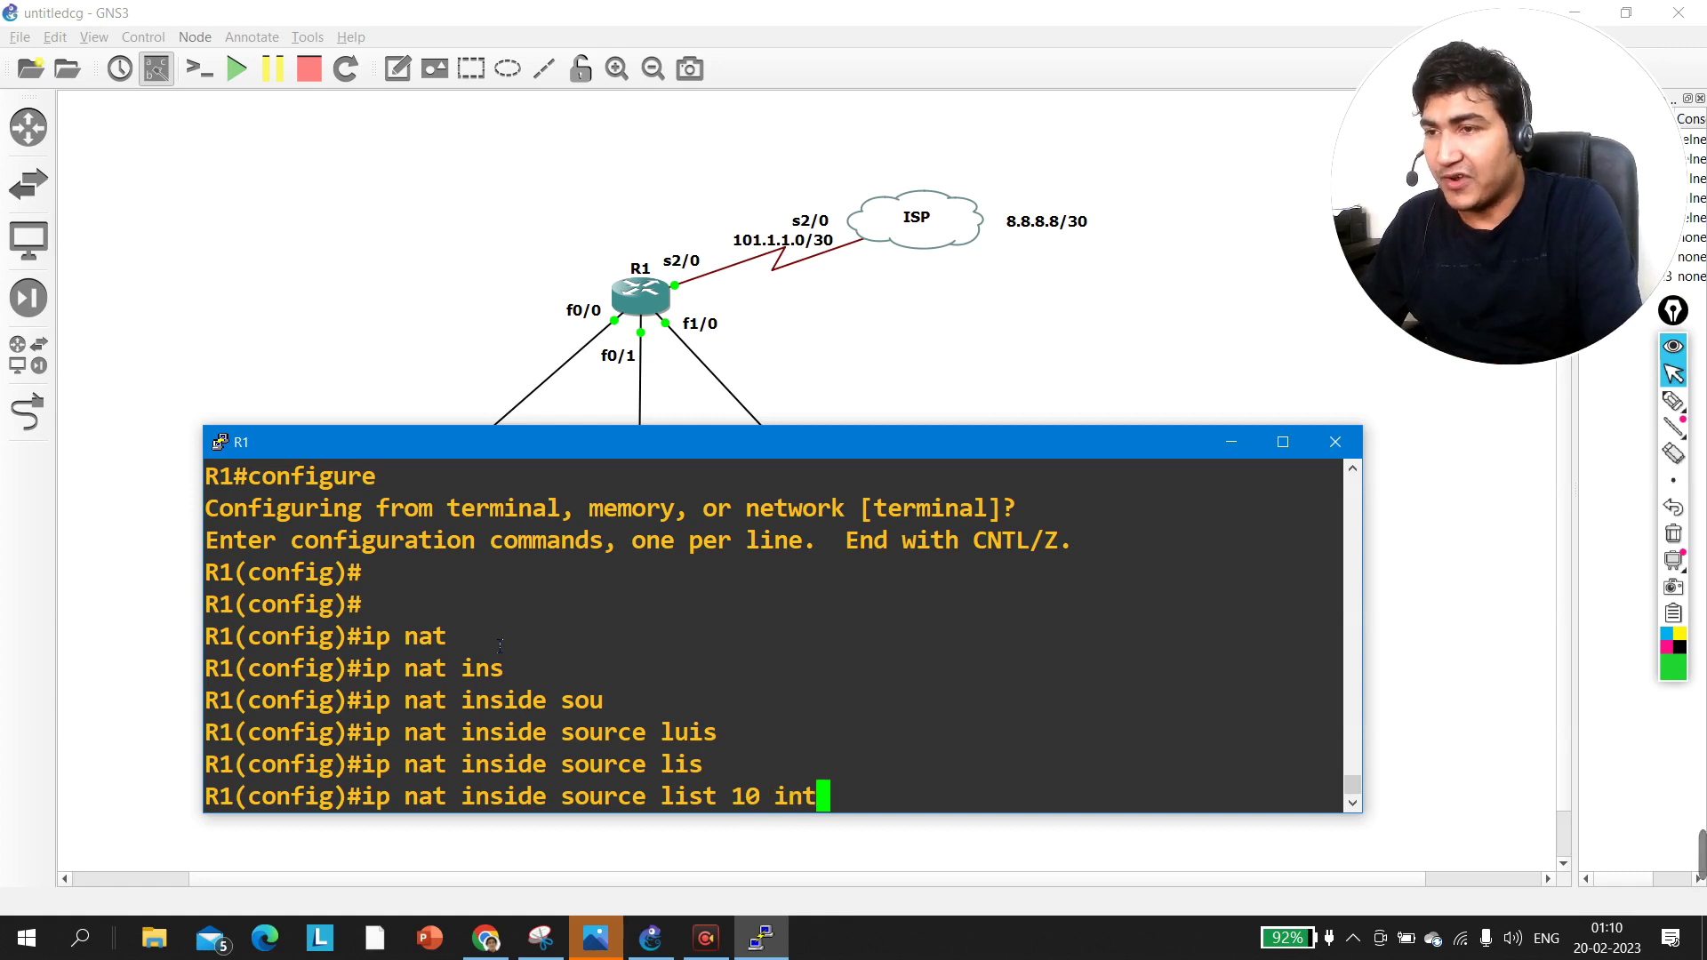
{"action": "key", "text": "Tab"}
{"action": "type", "text": "s"}
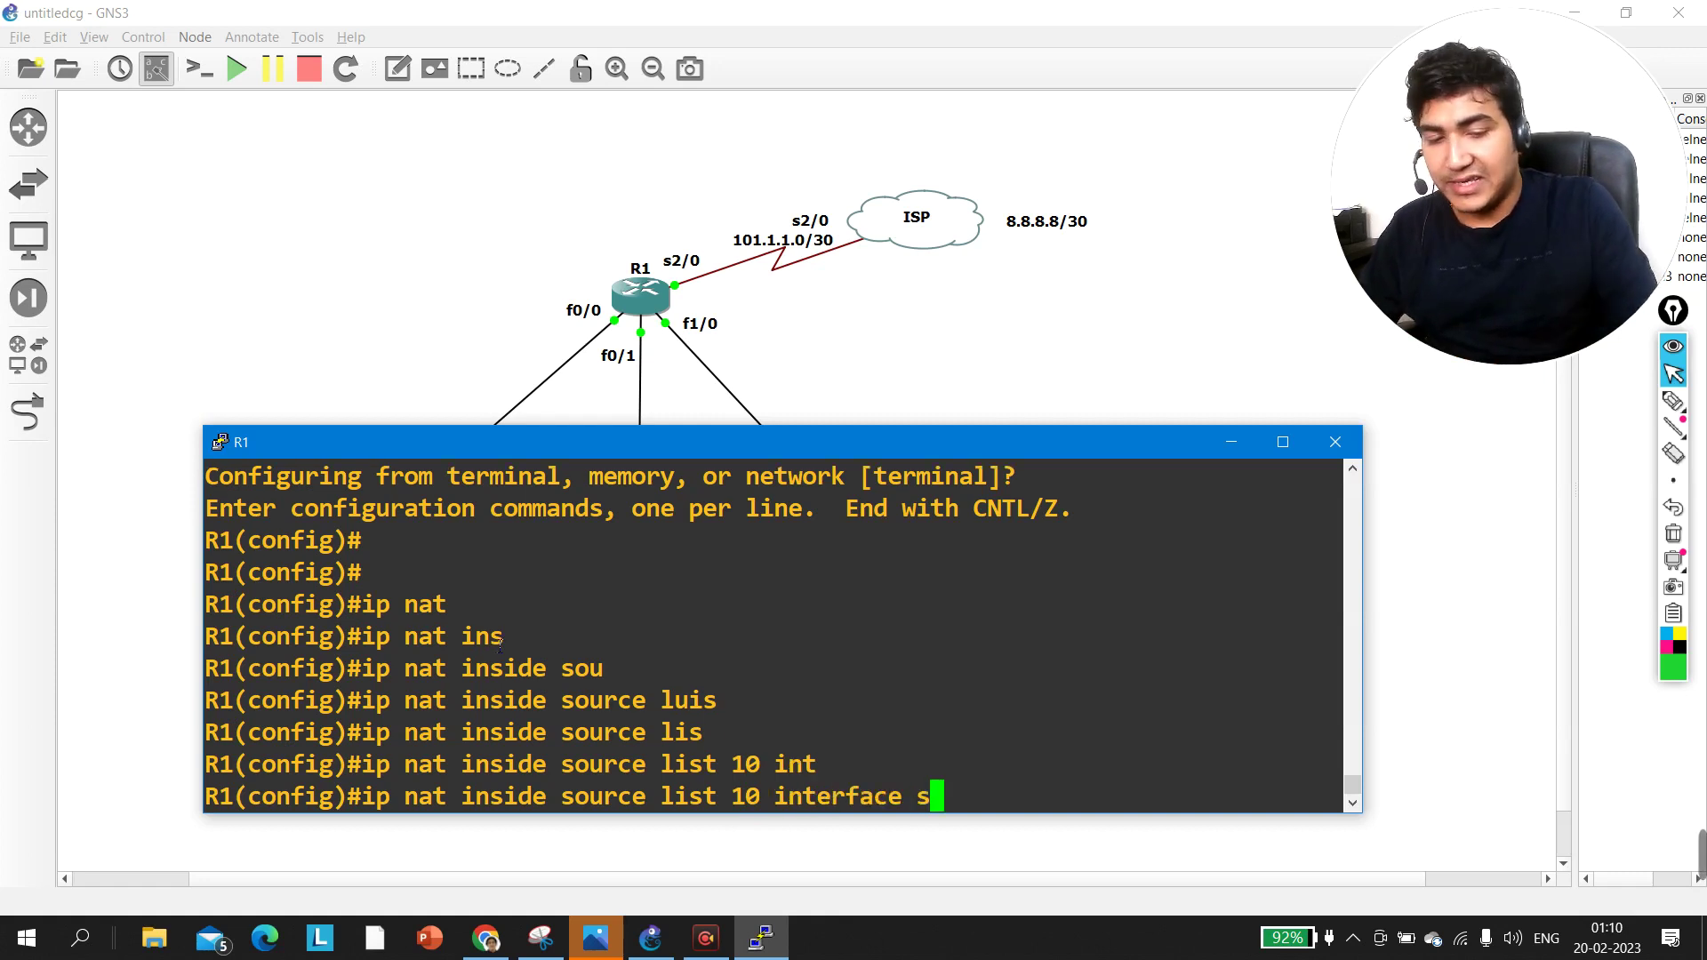
{"action": "type", "text": "2/0 ov"}
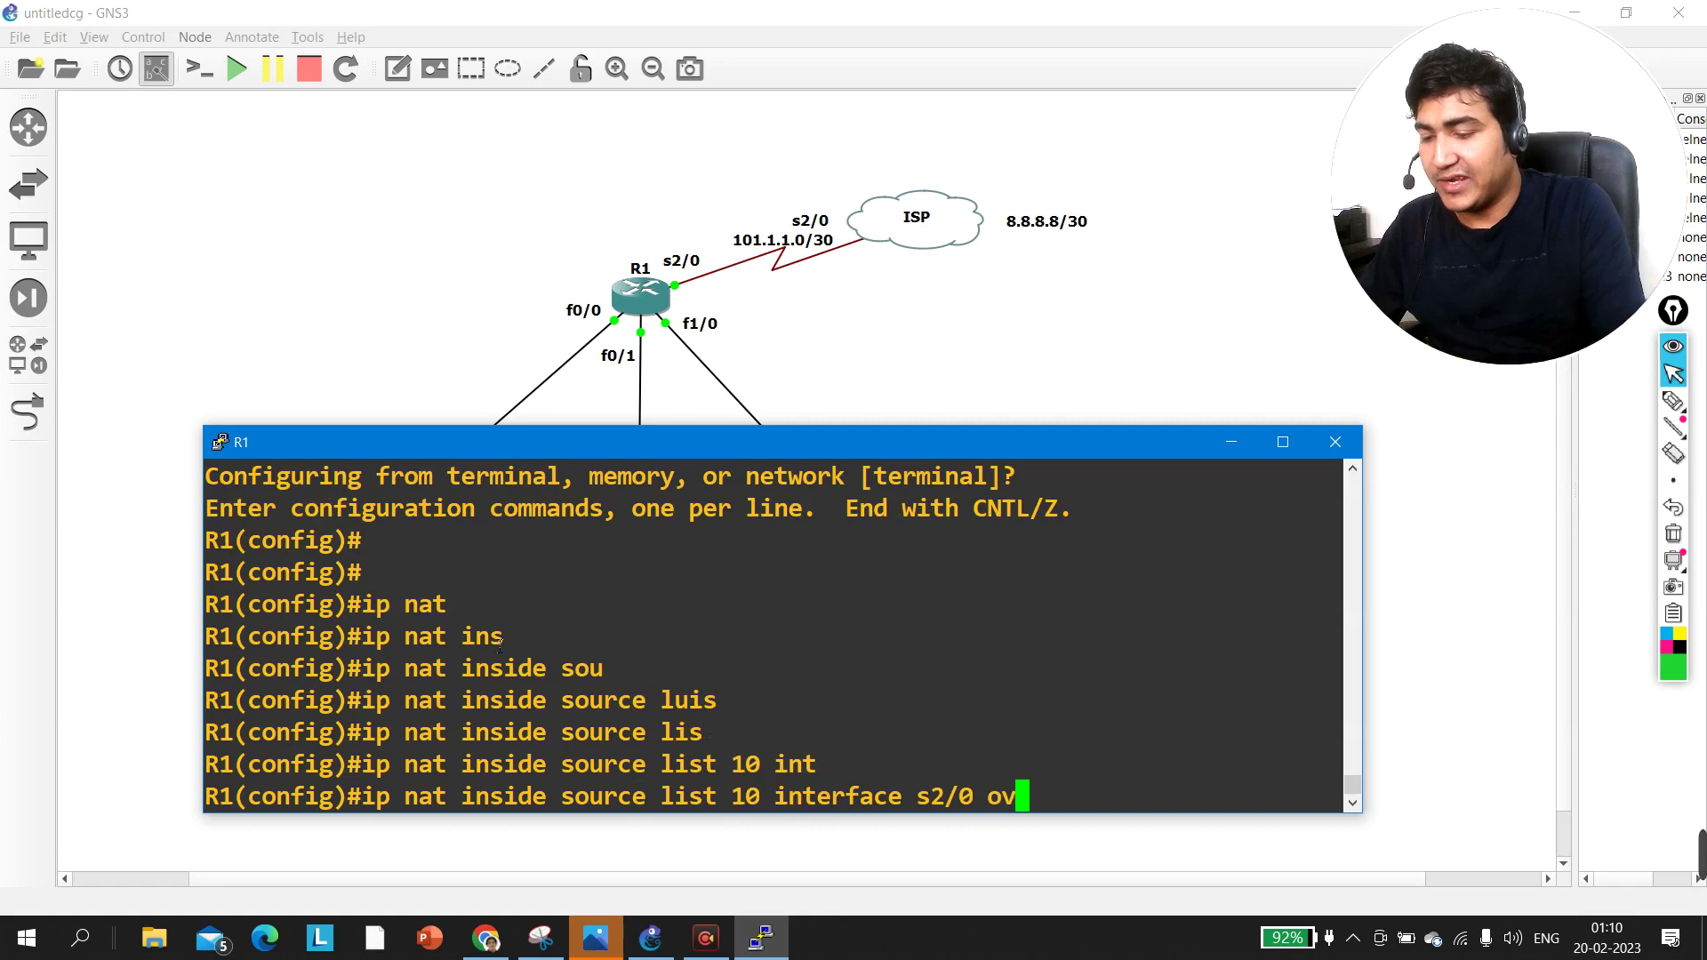
{"action": "type", "text": "er"}
{"action": "key", "text": "Tab"}
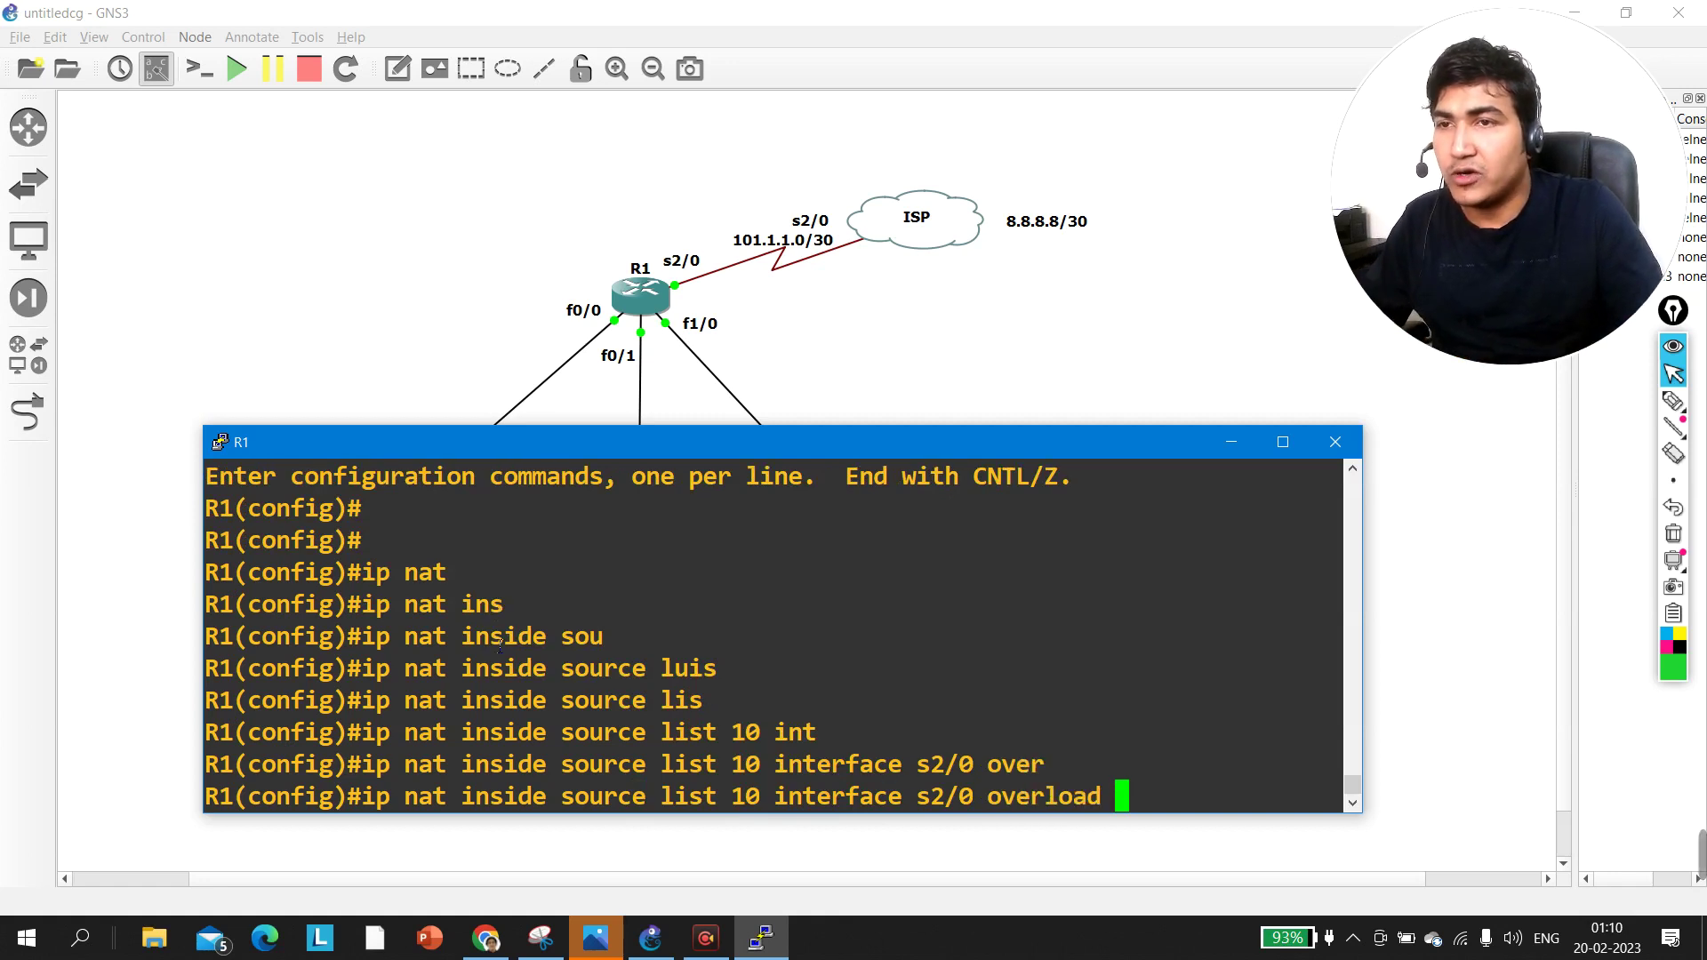
{"action": "key", "text": "Return"}
{"action": "key", "text": "Return"}
{"action": "key", "text": "Return"}
{"action": "key", "text": "Return"}
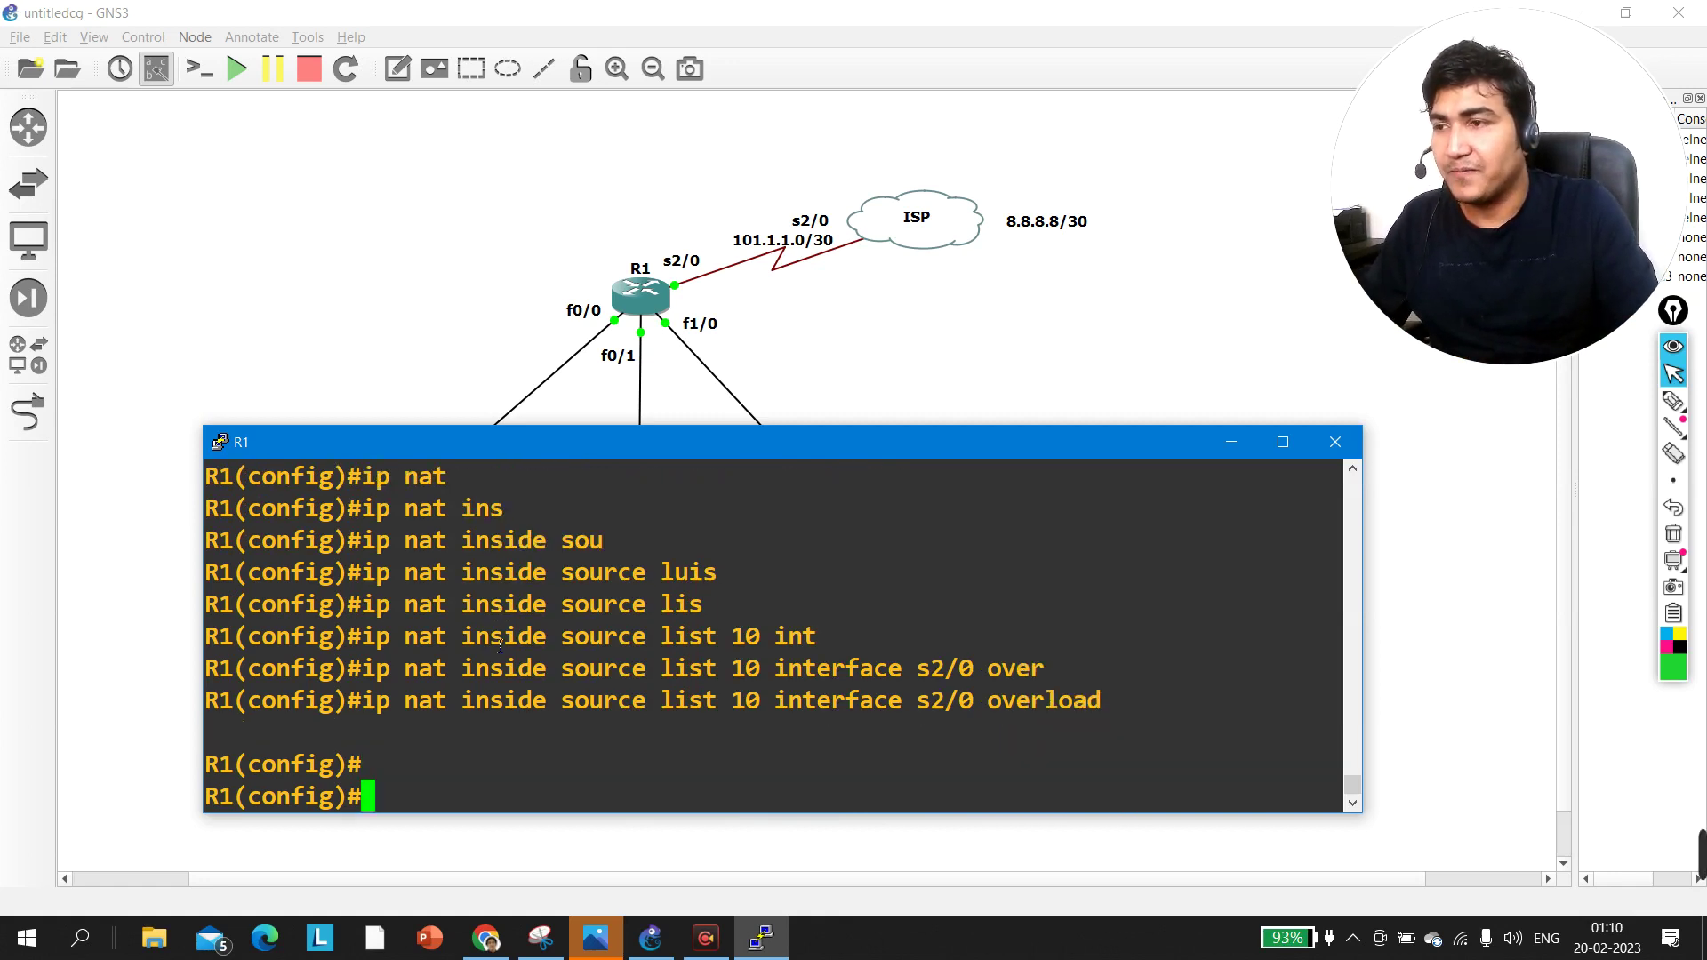
Step: Leave R1's global configuration mode and return to the privileged EXEC prompt
{"action": "key", "text": "ctrl+z"}
{"action": "key", "text": "Return"}
{"action": "key", "text": "Return"}
{"action": "key", "text": "Return"}
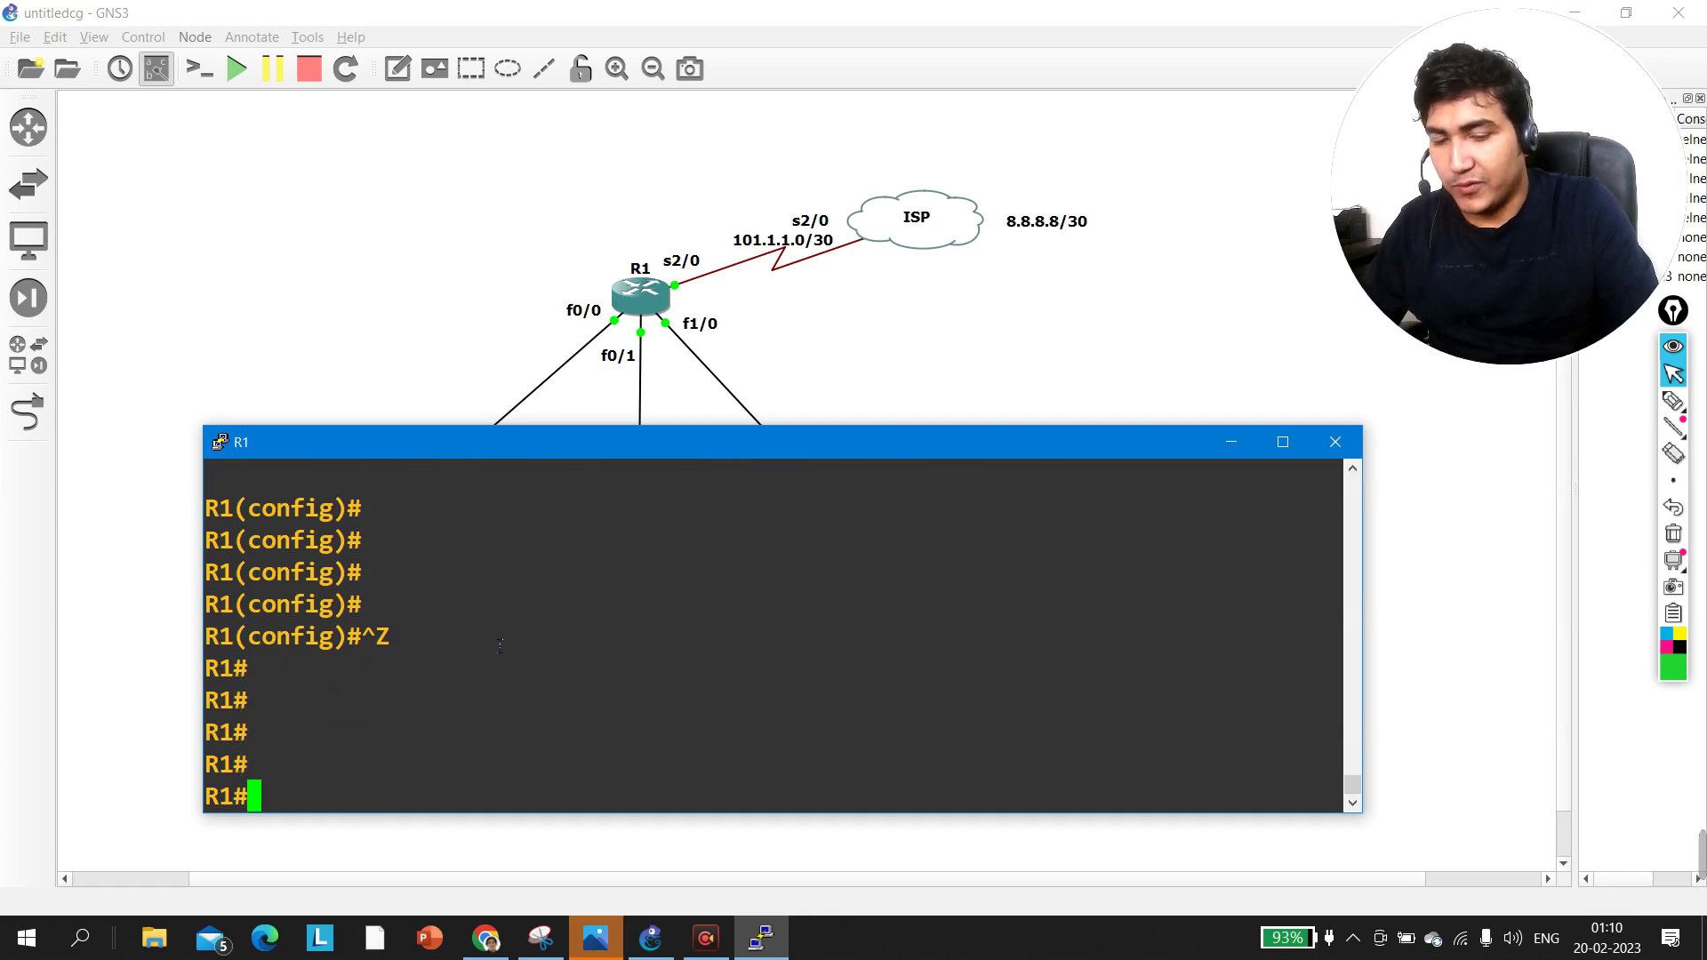
Step: Rerun the ping to 8.8.8.8 with fastEthernet 0/0 as the source interface and check the success rate
{"action": "key", "text": "Up"}
{"action": "key", "text": "Up"}
{"action": "key", "text": "Tab"}
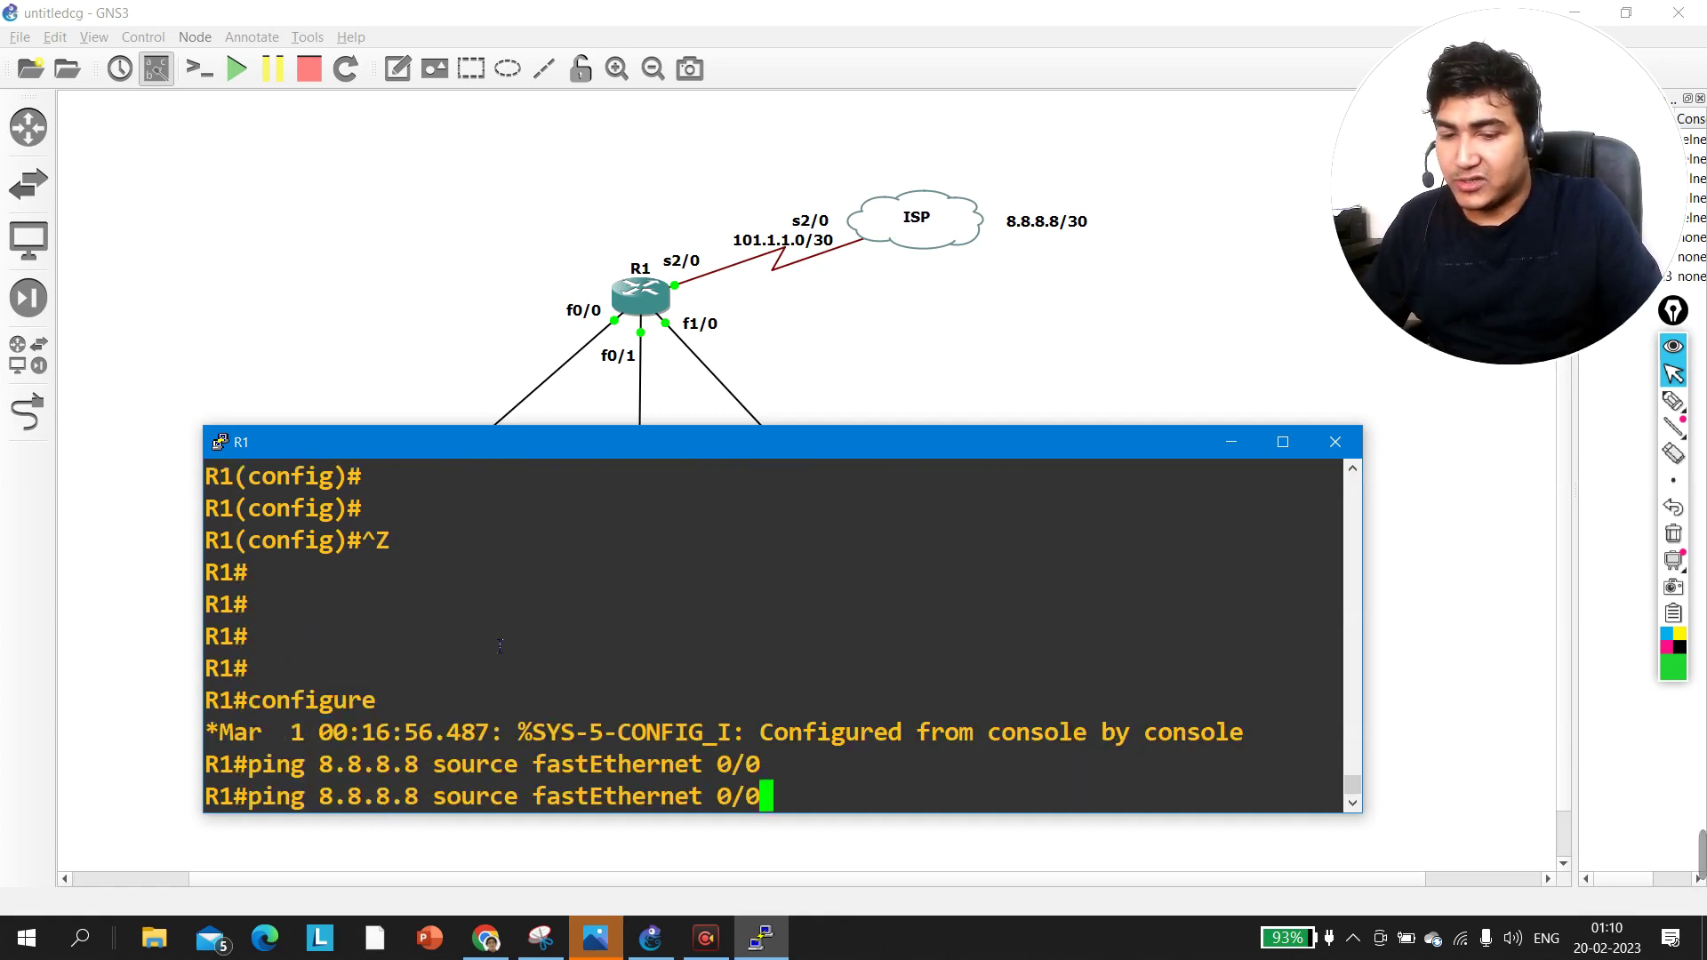
{"action": "key", "text": "Return"}
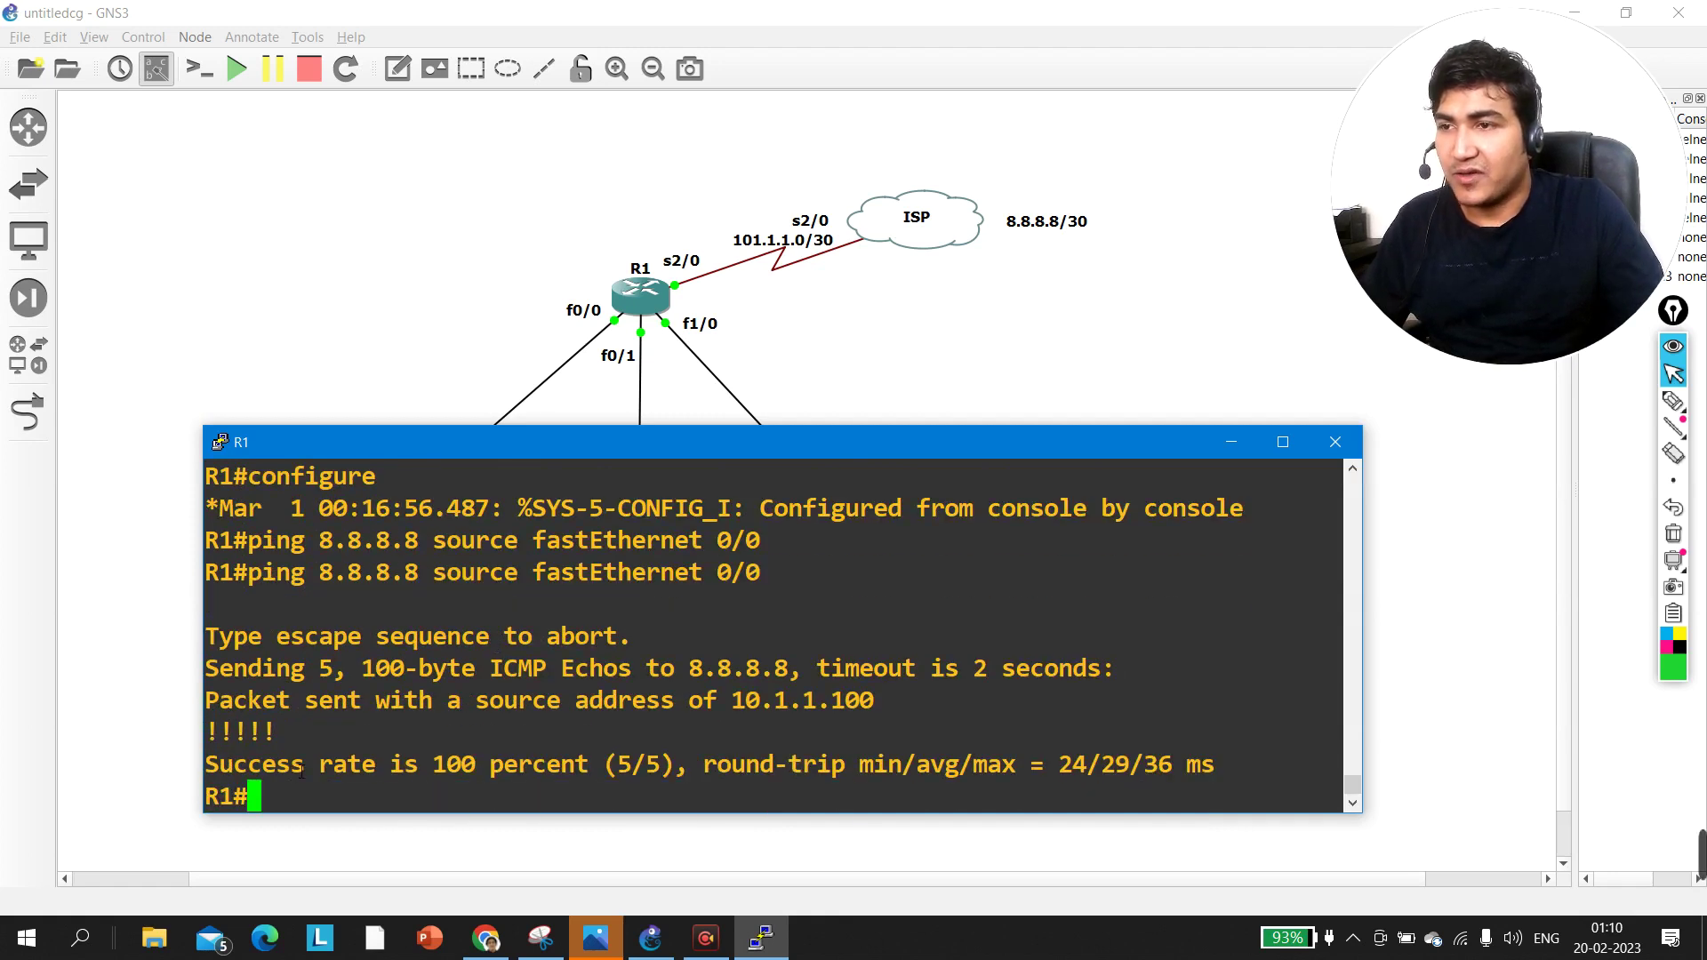
{"action": "left_click_drag", "start_coordinate": [259, 770], "coordinate": [1271, 757]}
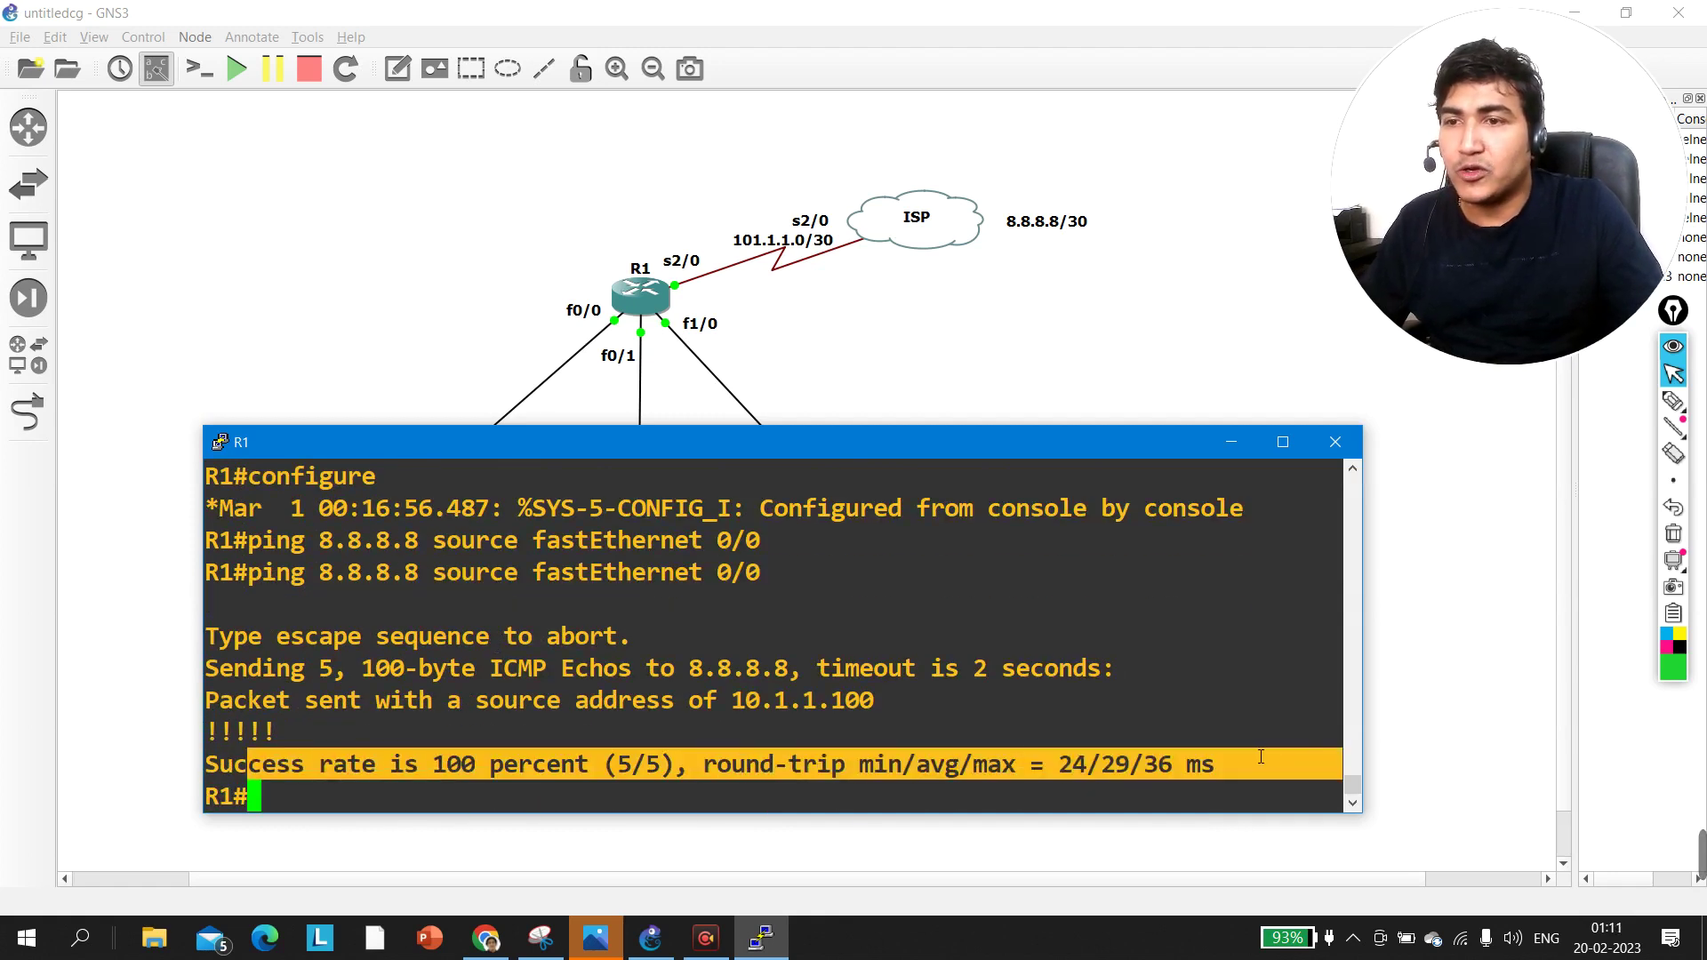
{"action": "left_click", "coordinate": [385, 646]}
{"action": "key", "text": "Return"}
{"action": "key", "text": "Return"}
{"action": "key", "text": "Return"}
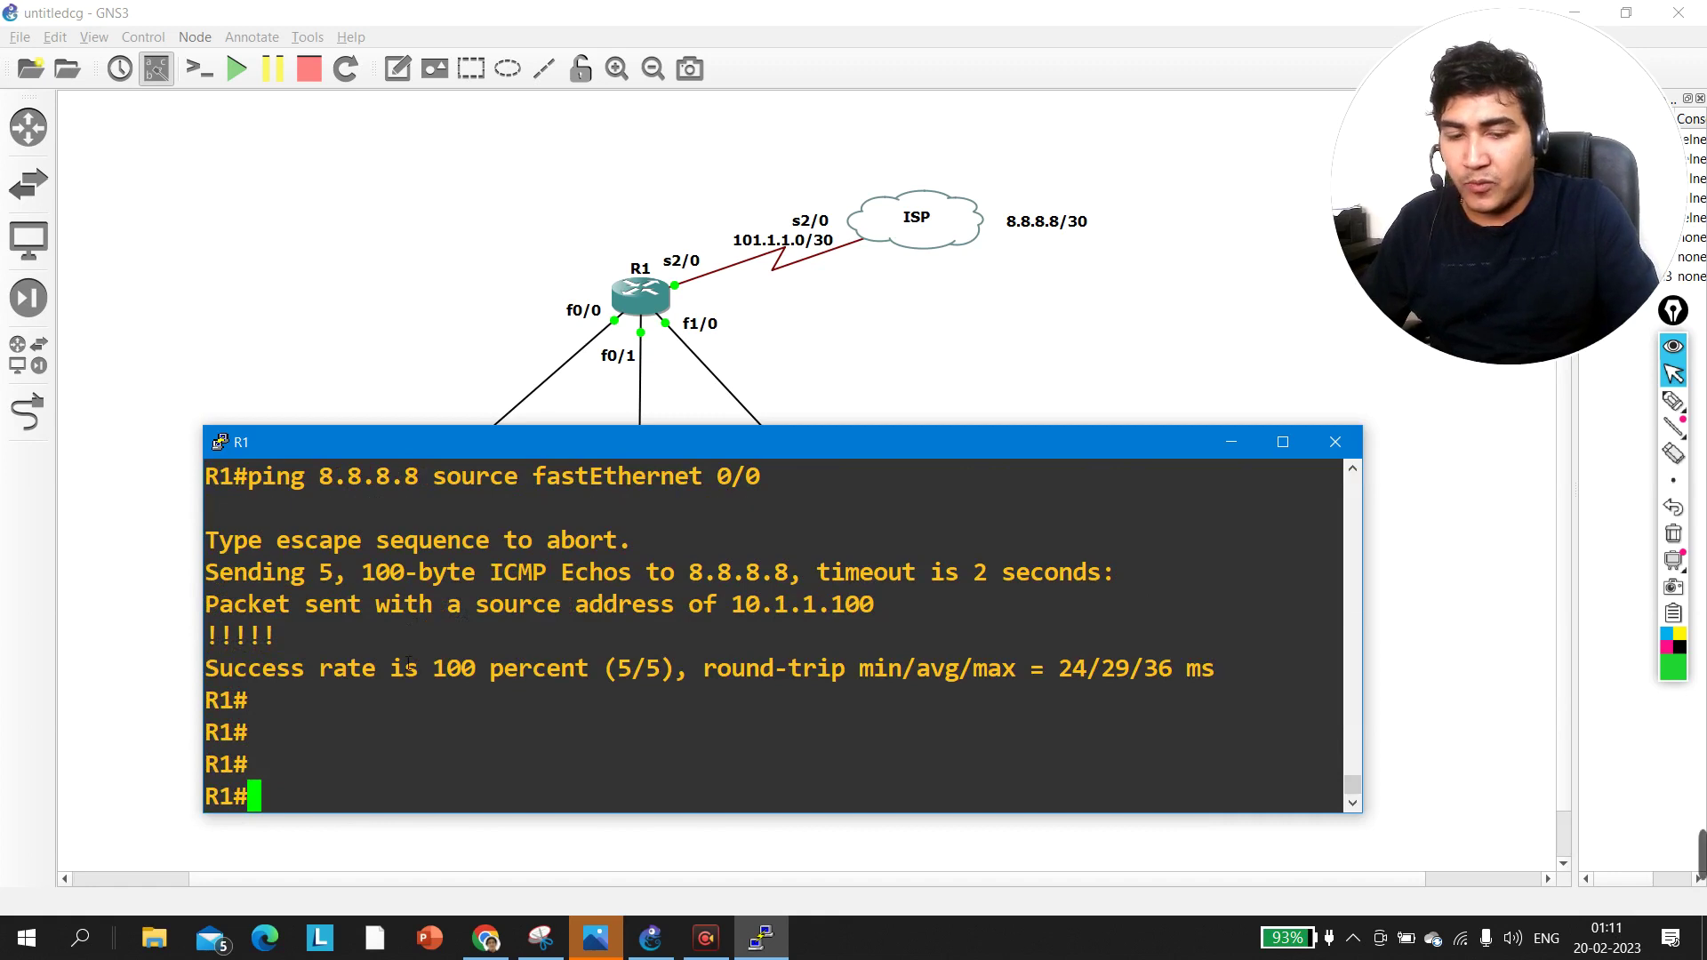
Step: Ping 8.8.8.8 from R1 using fastEthernet 0/1 as the source interface
{"action": "key", "text": "Up"}
{"action": "key", "text": "BackSpace"}
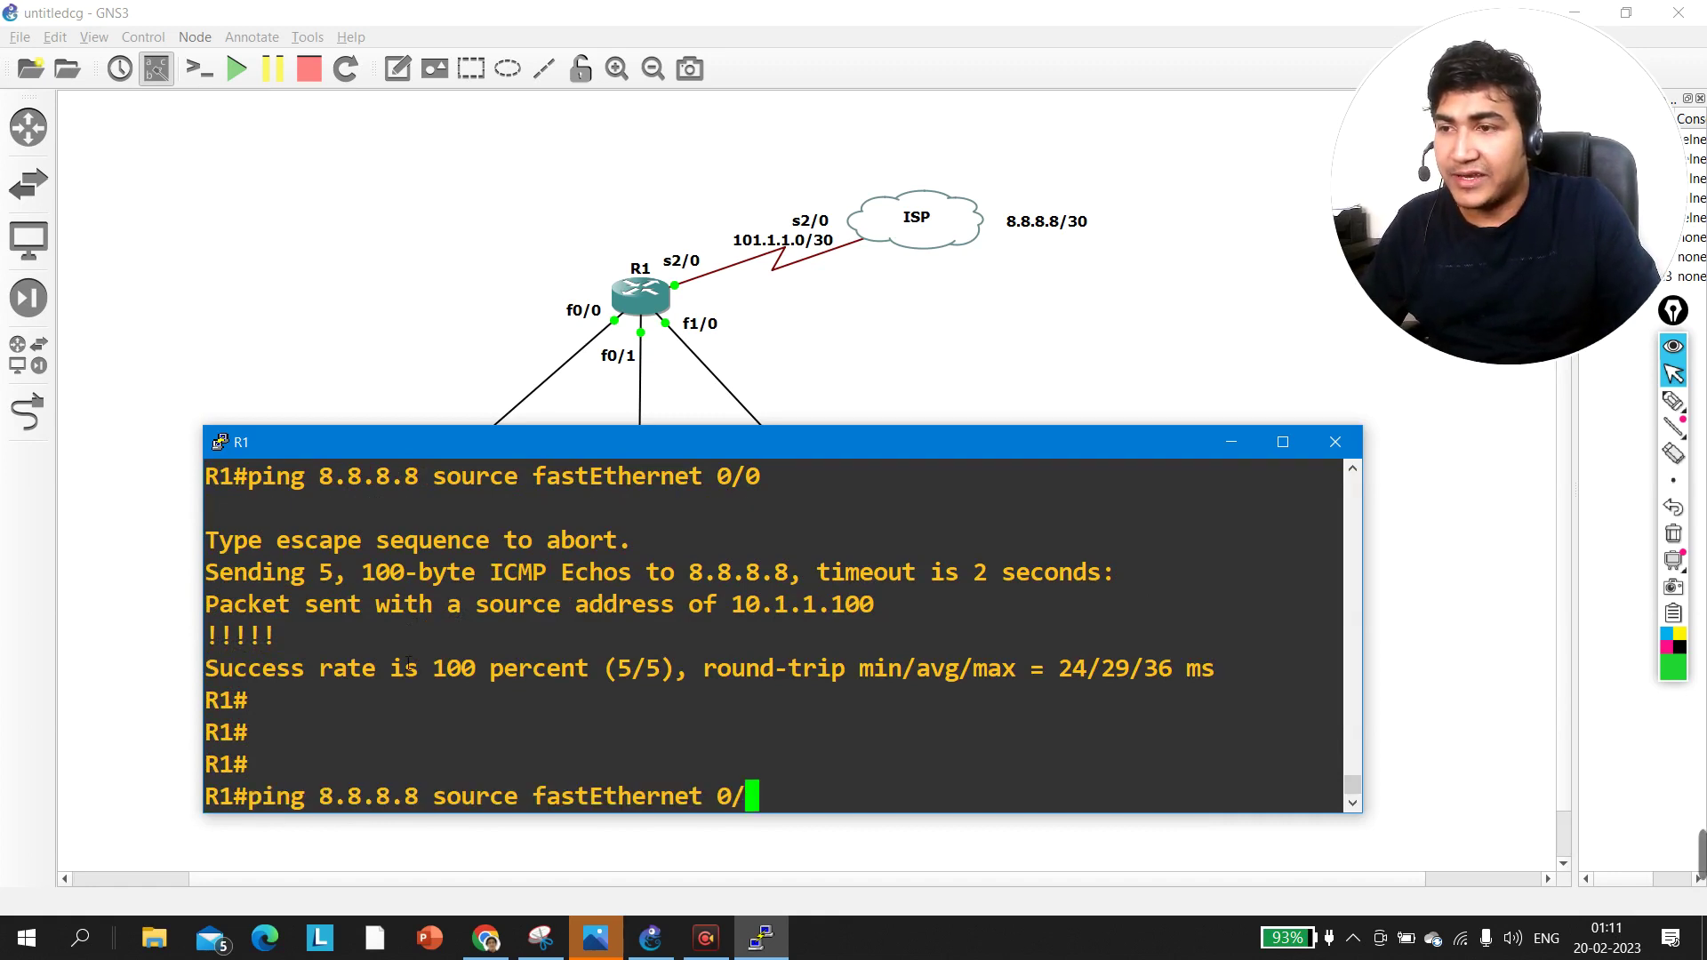
{"action": "type", "text": "1"}
{"action": "key", "text": "Return"}
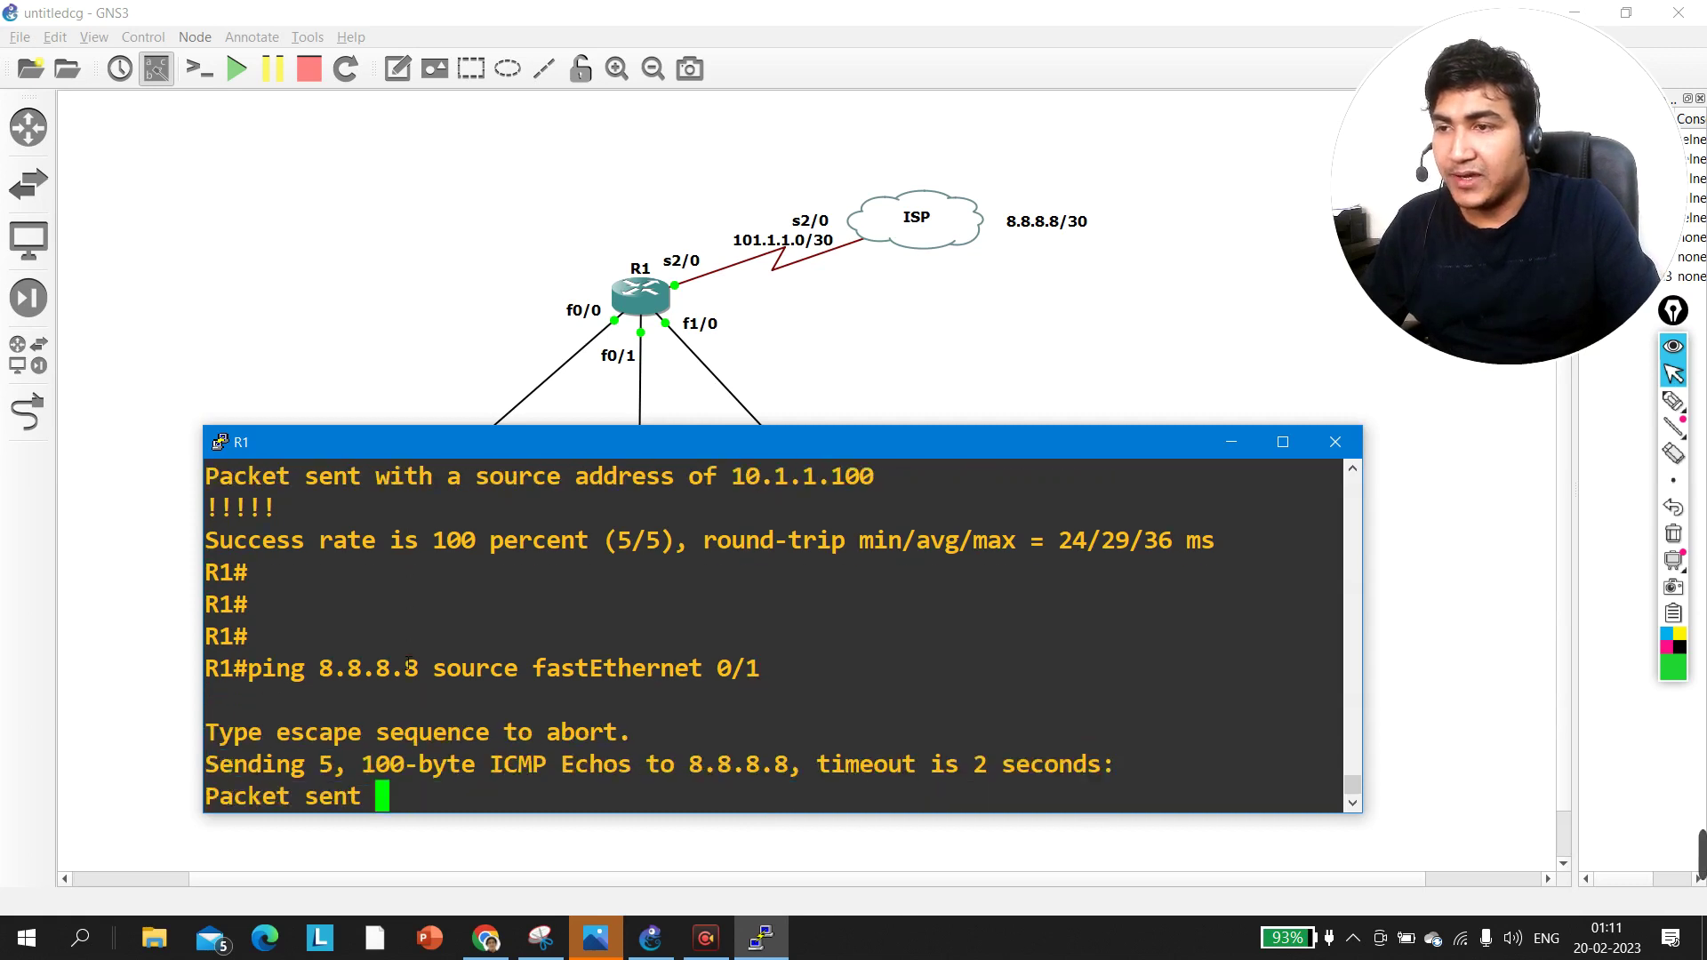
Step: Ping 8.8.8.8 from R1 using fastEthernet 1/0 as the source interface
{"action": "key", "text": "Up"}
{"action": "key", "text": "BackSpace"}
{"action": "key", "text": "BackSpace"}
{"action": "key", "text": "BackSpace"}
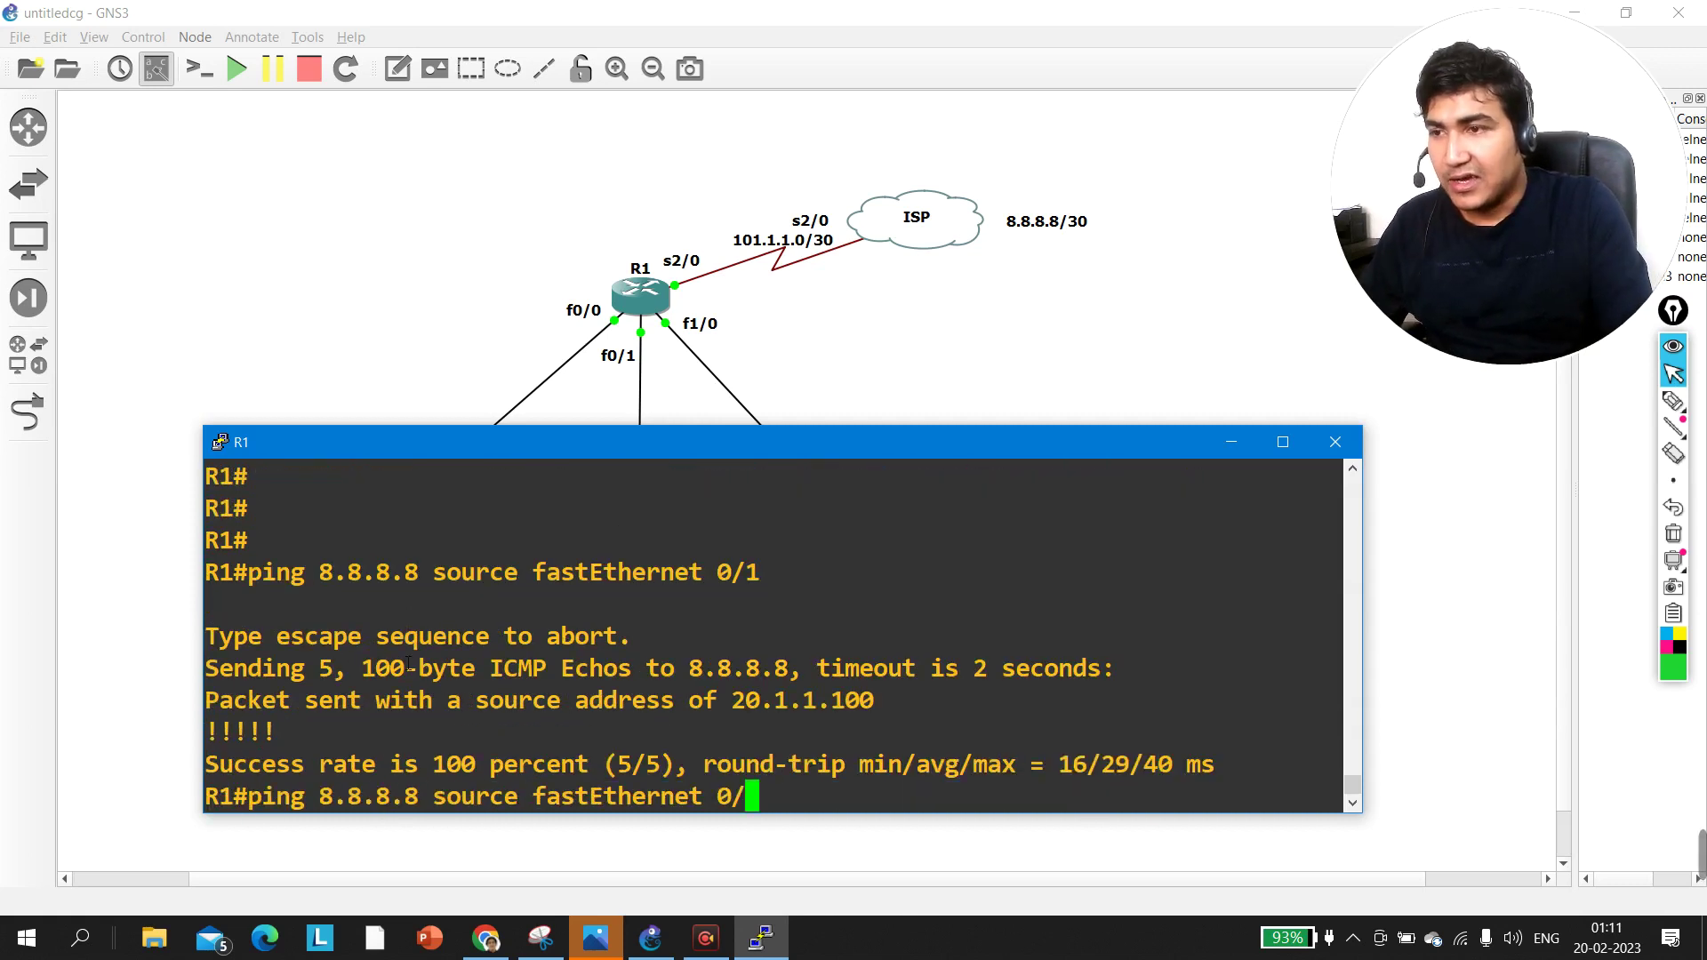
{"action": "type", "text": "1/0"}
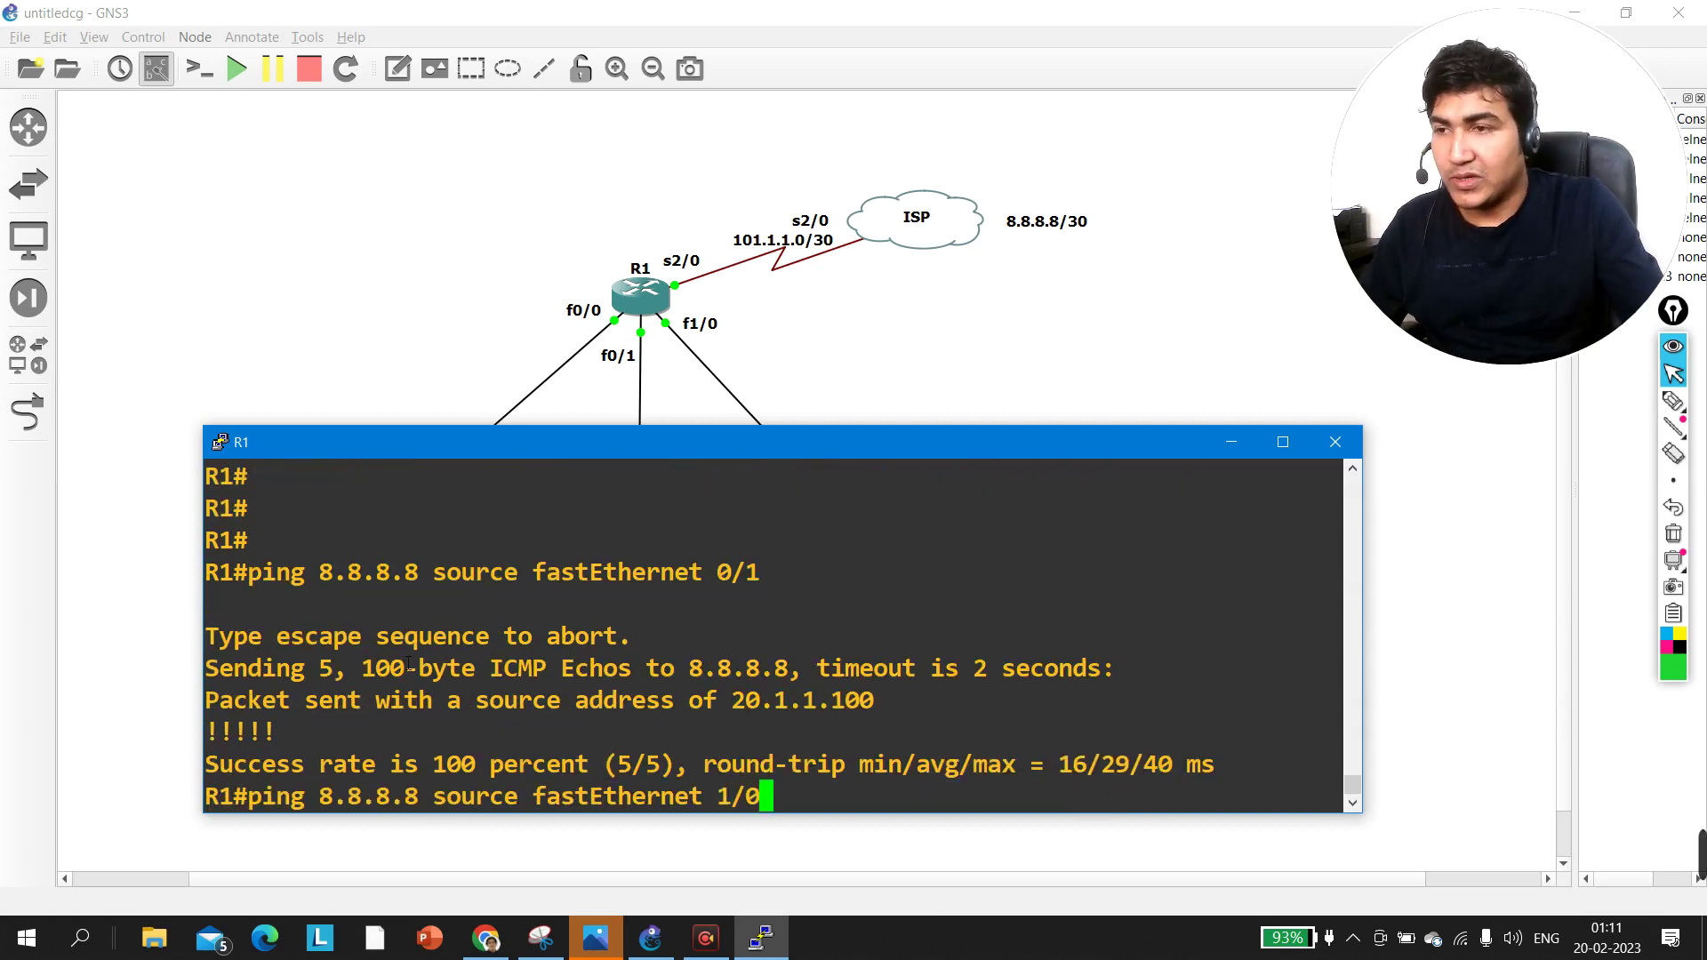
{"action": "key", "text": "Return"}
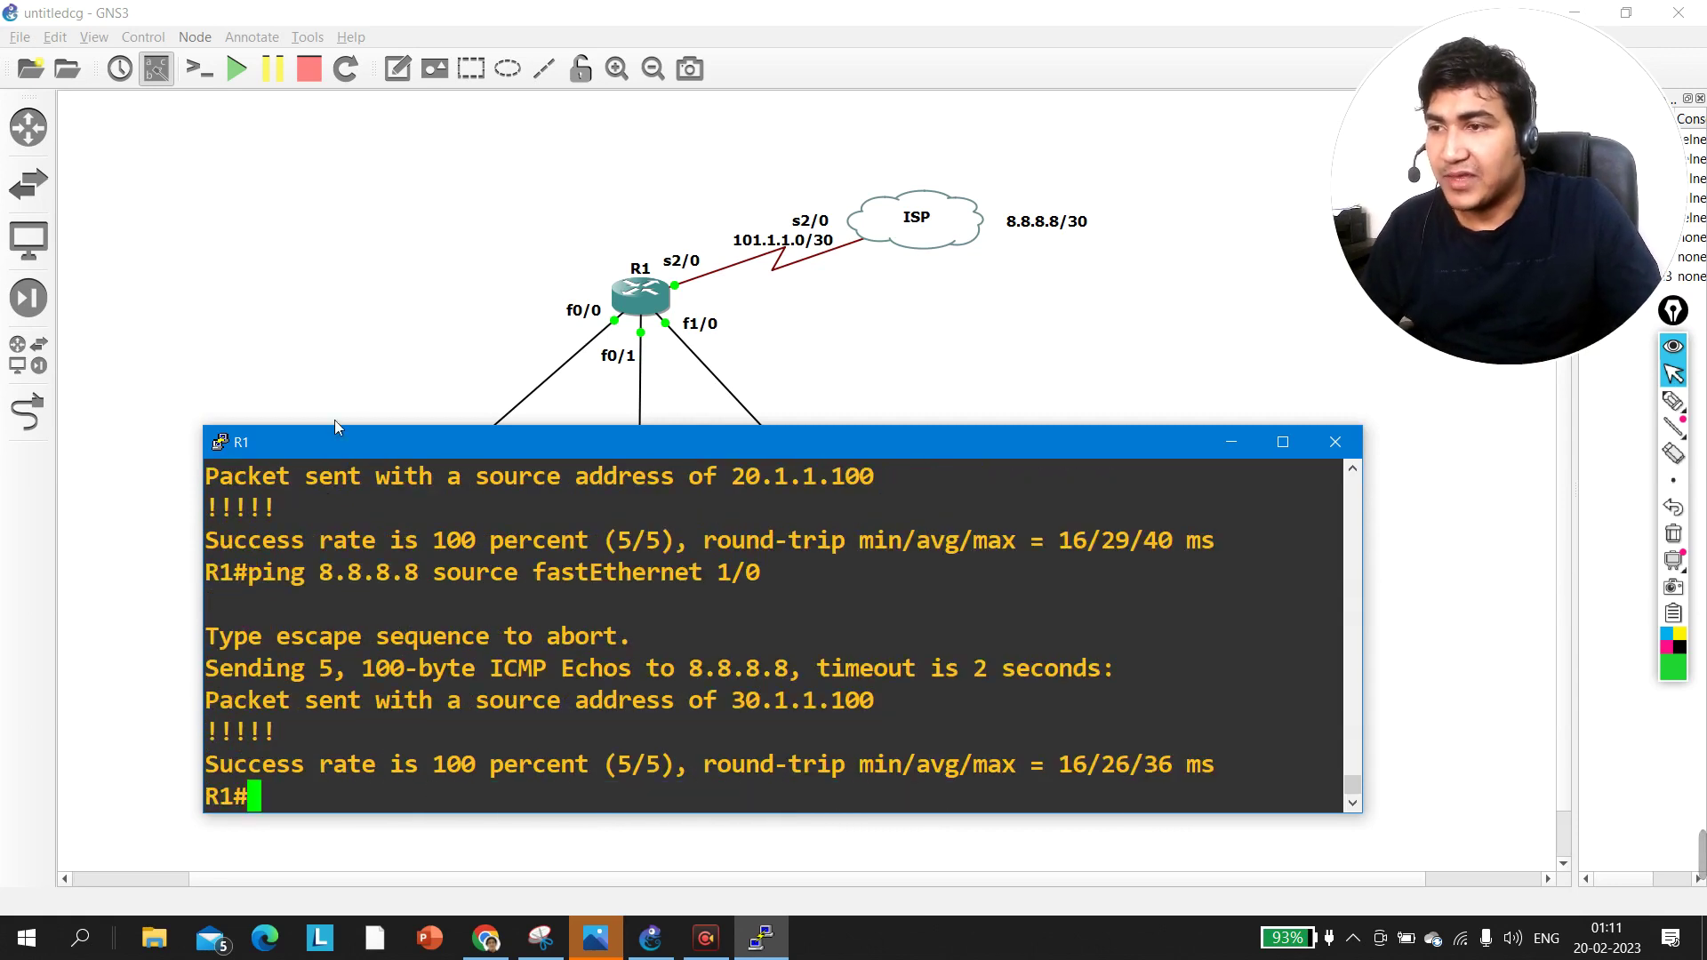
Step: Bring the GNS3 network topology in front of R1's console
{"action": "left_click", "coordinate": [322, 424]}
{"action": "left_click_drag", "start_coordinate": [247, 451], "coordinate": [1224, 831]}
{"action": "left_click", "coordinate": [497, 399]}
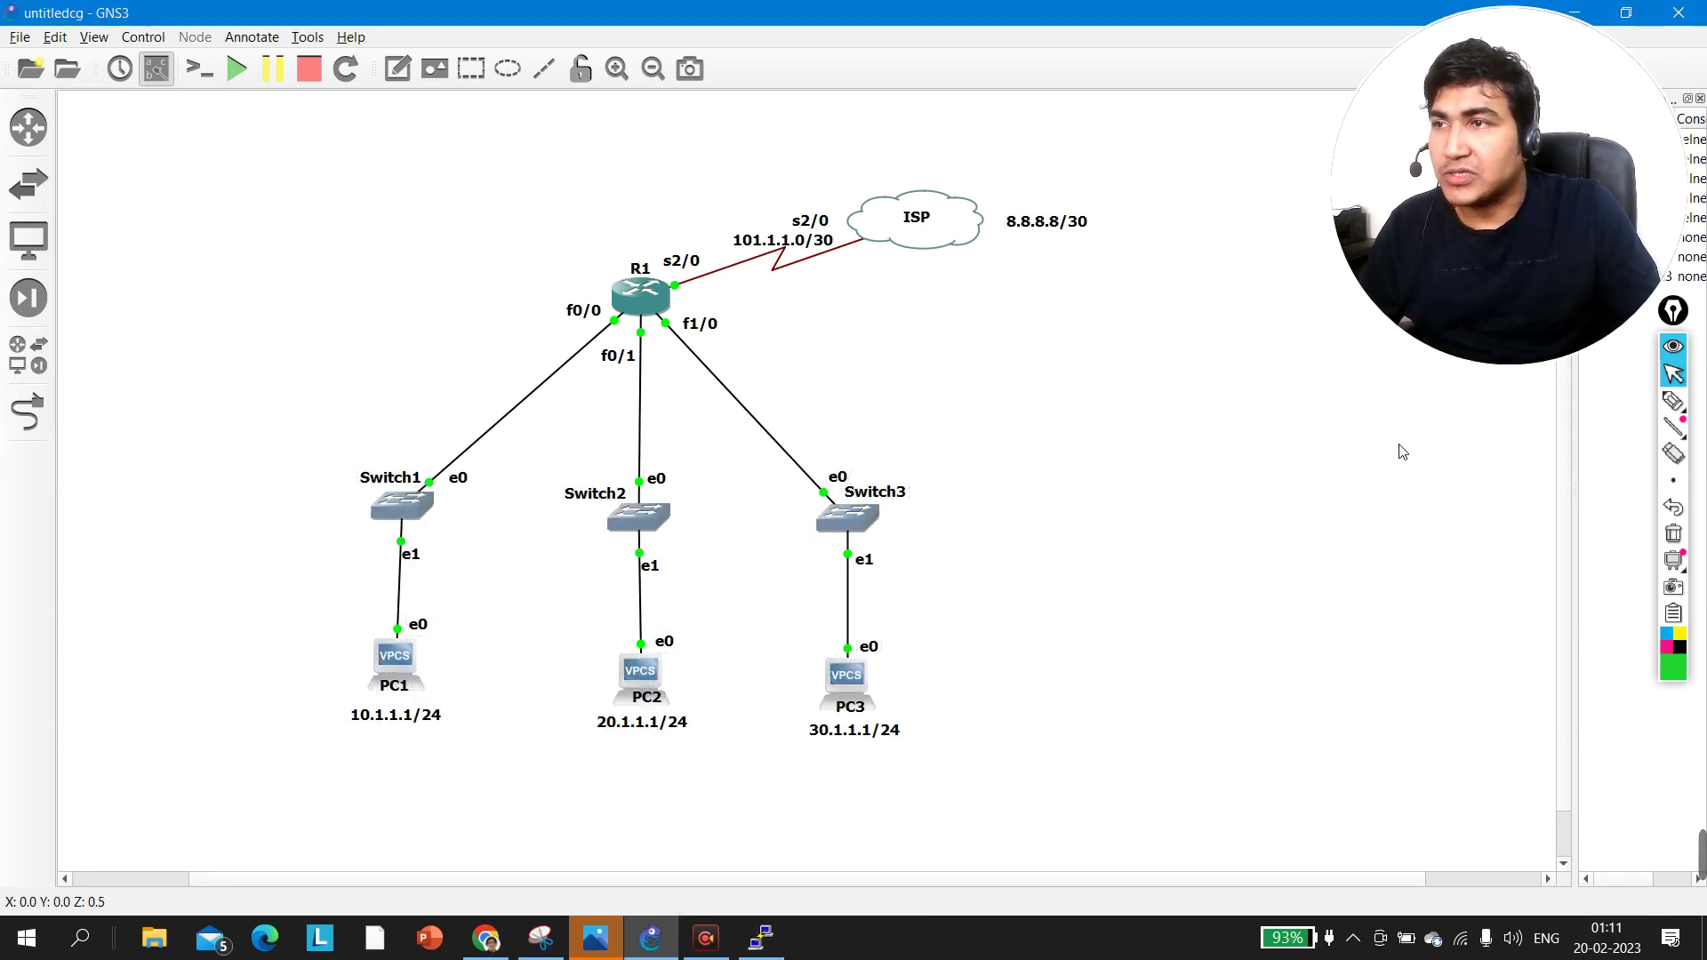
Step: Mark the three LANs below the PCs with freehand green pen strokes, and clear the annotations
{"action": "left_click", "coordinate": [1671, 399]}
{"action": "mouse_move", "coordinate": [298, 782]}
{"action": "left_mouse_down"}
{"action": "mouse_move", "coordinate": [335, 819]}
{"action": "mouse_move", "coordinate": [407, 787]}
{"action": "mouse_move", "coordinate": [469, 812]}
{"action": "left_mouse_up"}
{"action": "mouse_move", "coordinate": [608, 781]}
{"action": "left_mouse_down"}
{"action": "mouse_move", "coordinate": [647, 783]}
{"action": "mouse_move", "coordinate": [710, 779]}
{"action": "left_mouse_up"}
{"action": "mouse_move", "coordinate": [812, 760]}
{"action": "left_mouse_down"}
{"action": "mouse_move", "coordinate": [859, 770]}
{"action": "mouse_move", "coordinate": [927, 738]}
{"action": "mouse_move", "coordinate": [286, 788]}
{"action": "mouse_move", "coordinate": [237, 903]}
{"action": "mouse_move", "coordinate": [1147, 706]}
{"action": "mouse_move", "coordinate": [752, 771]}
{"action": "left_mouse_up"}
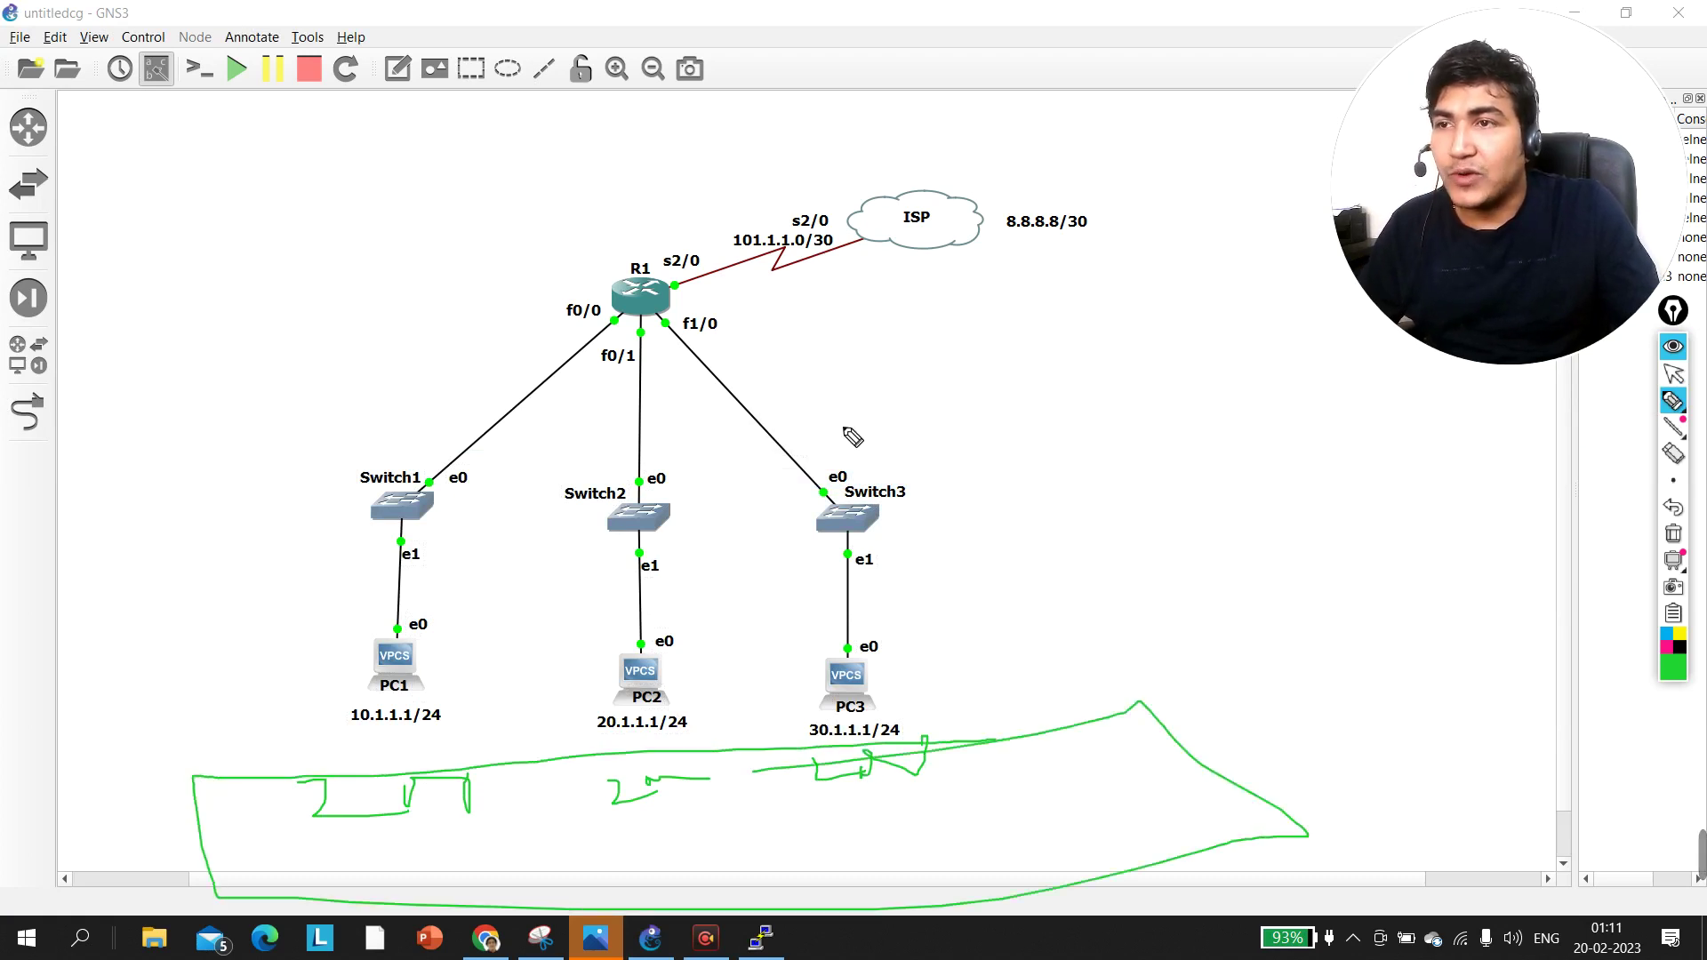
{"action": "left_click", "coordinate": [1673, 534]}
{"action": "left_click", "coordinate": [1673, 375]}
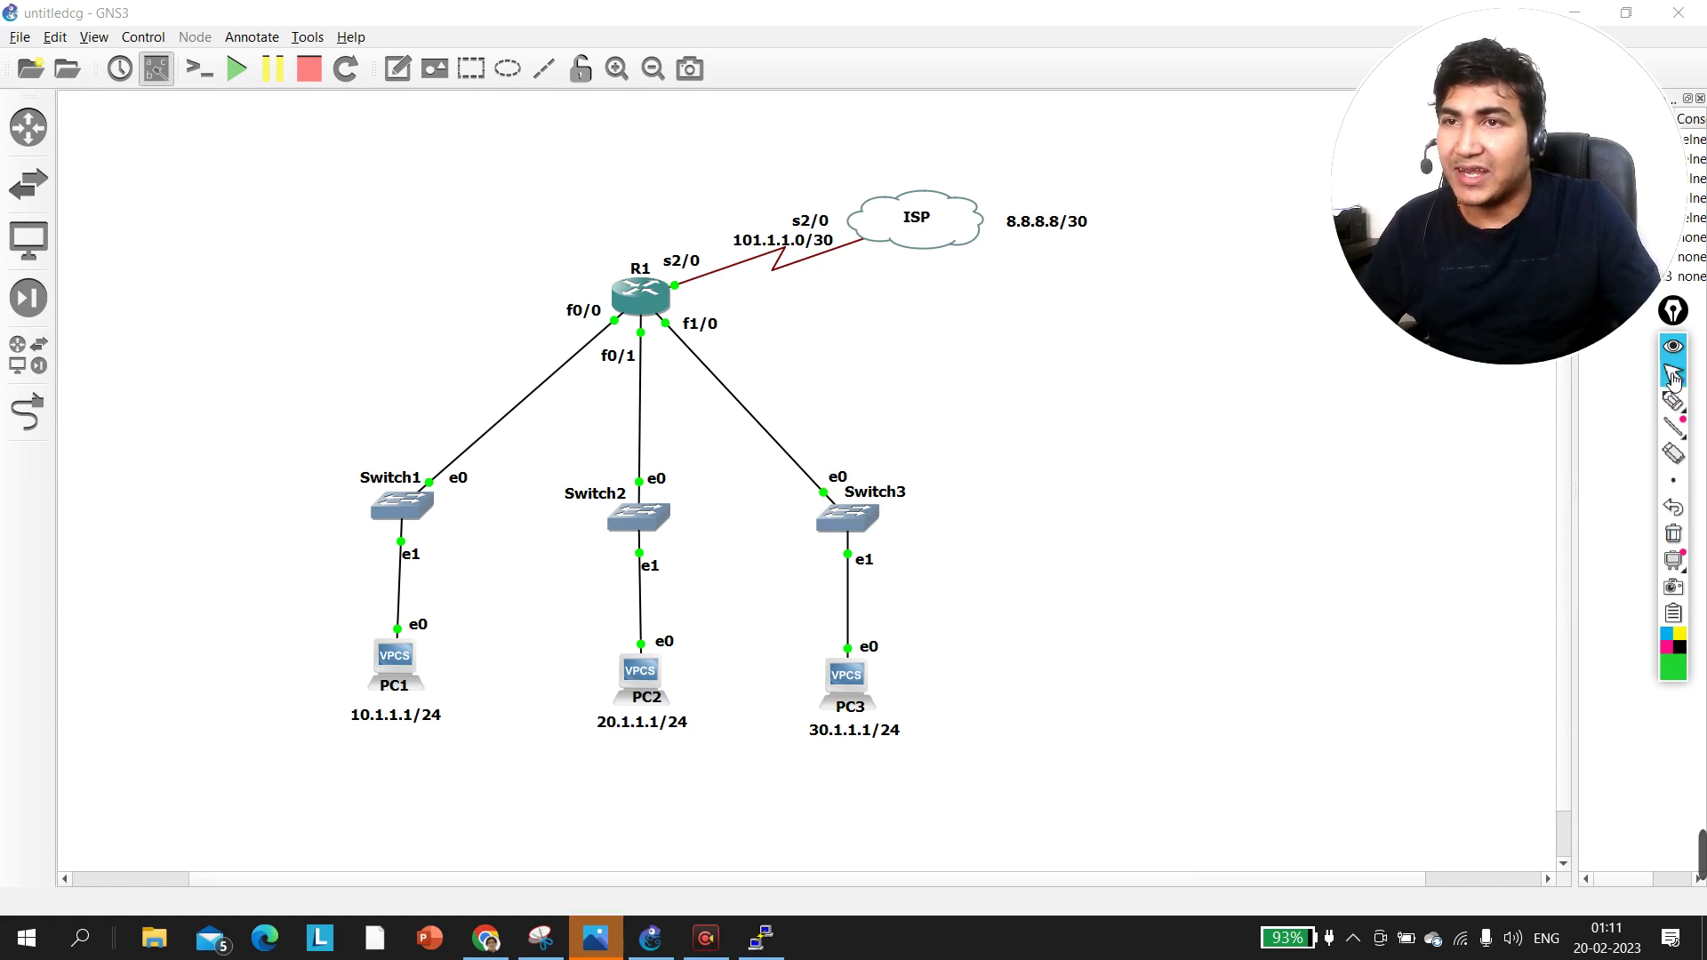
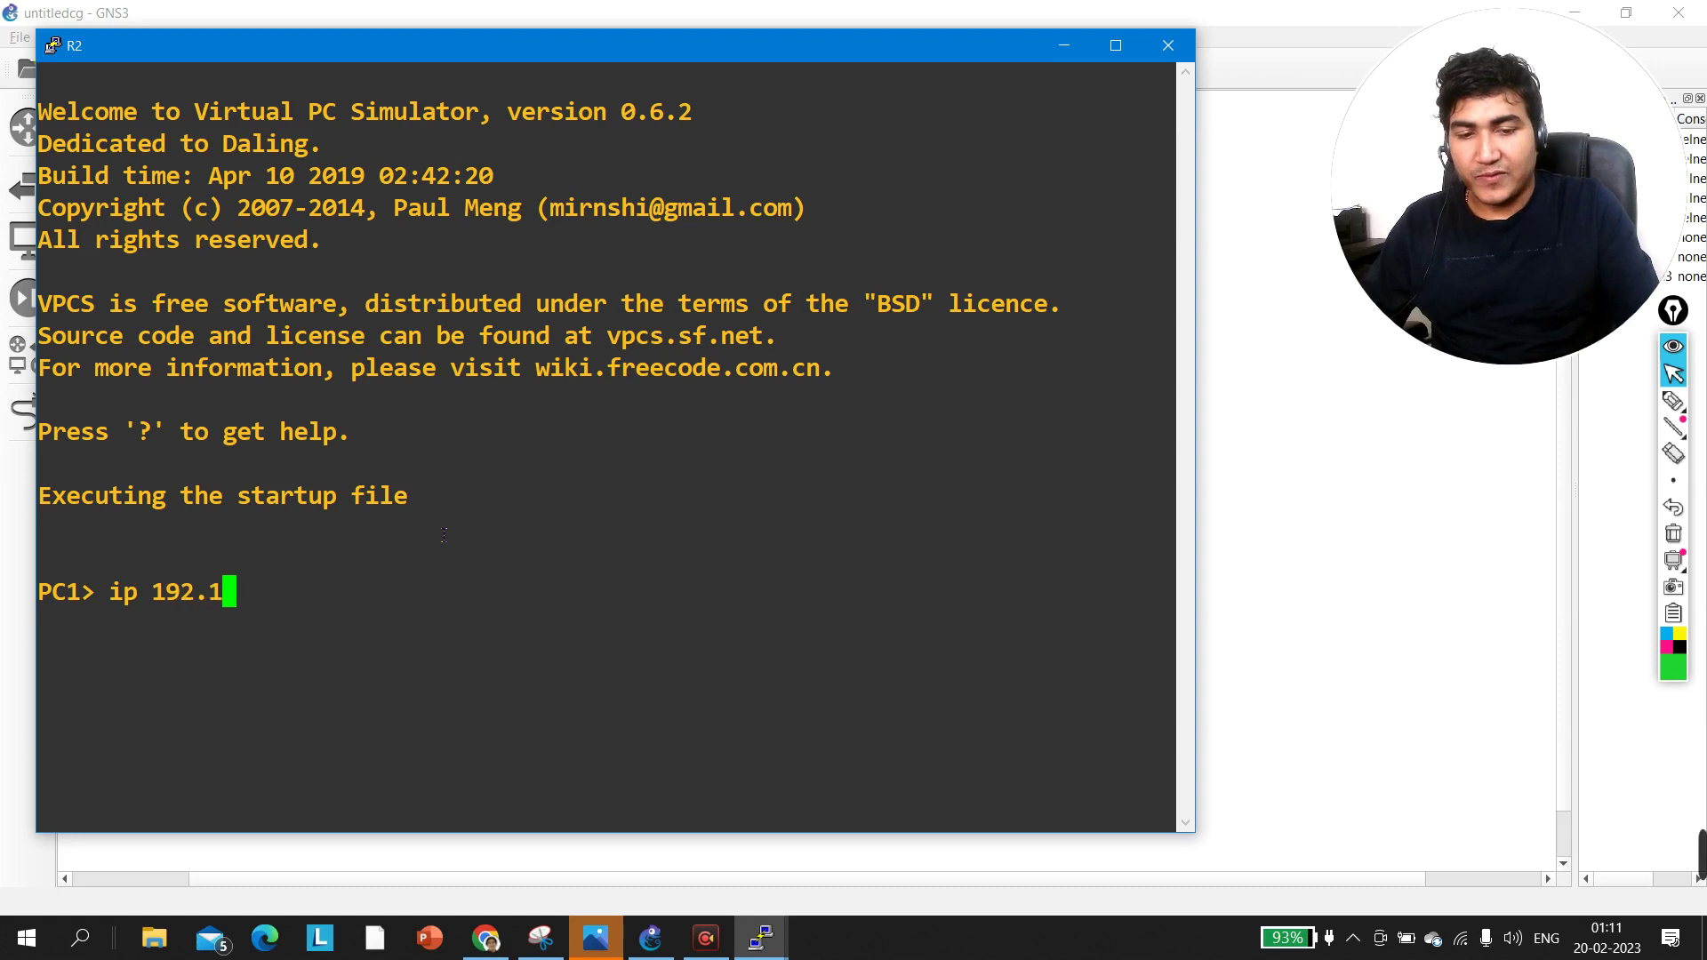
Step: Discard PC1's unfinished ip command and set its address to 10.1.1.1/24 with gateway 10.1.1.100
{"action": "key", "text": "BackSpace"}
{"action": "key", "text": "BackSpace"}
{"action": "key", "text": "BackSpace"}
{"action": "key", "text": "BackSpace"}
{"action": "key", "text": "BackSpace"}
{"action": "key", "text": "BackSpace"}
{"action": "key", "text": "BackSpace"}
{"action": "key", "text": "BackSpace"}
{"action": "key", "text": "BackSpace"}
{"action": "key", "text": "BackSpace"}
{"action": "key", "text": "BackSpace"}
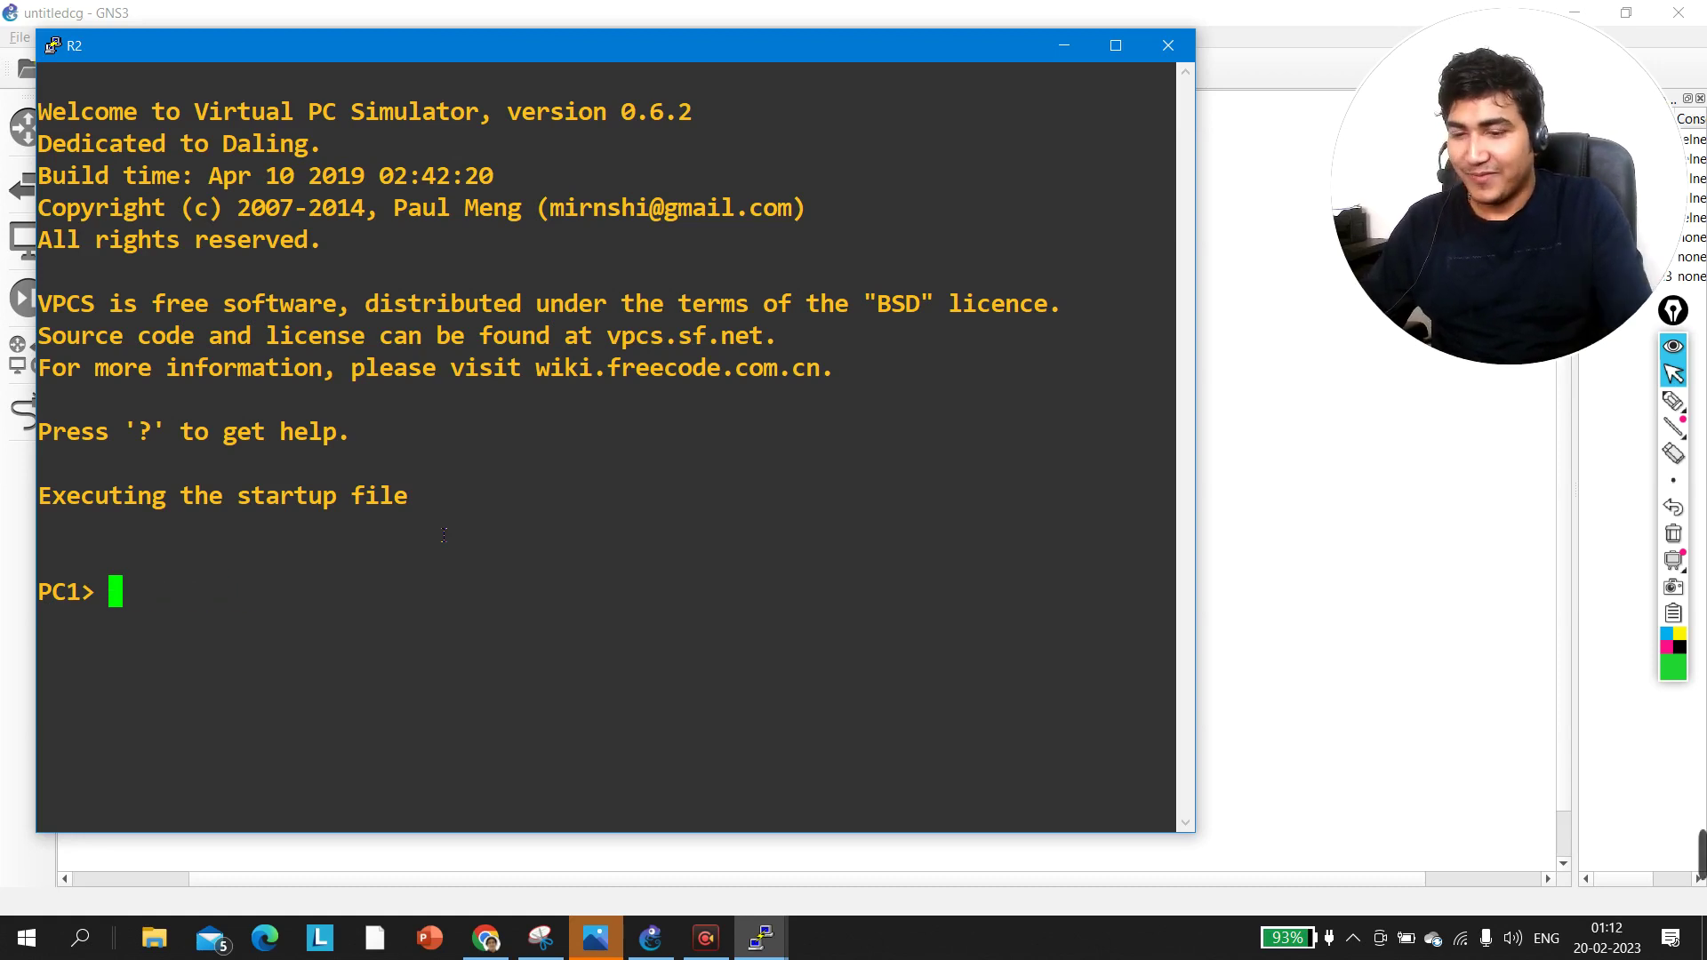
{"action": "type", "text": "ip 10.1.1"}
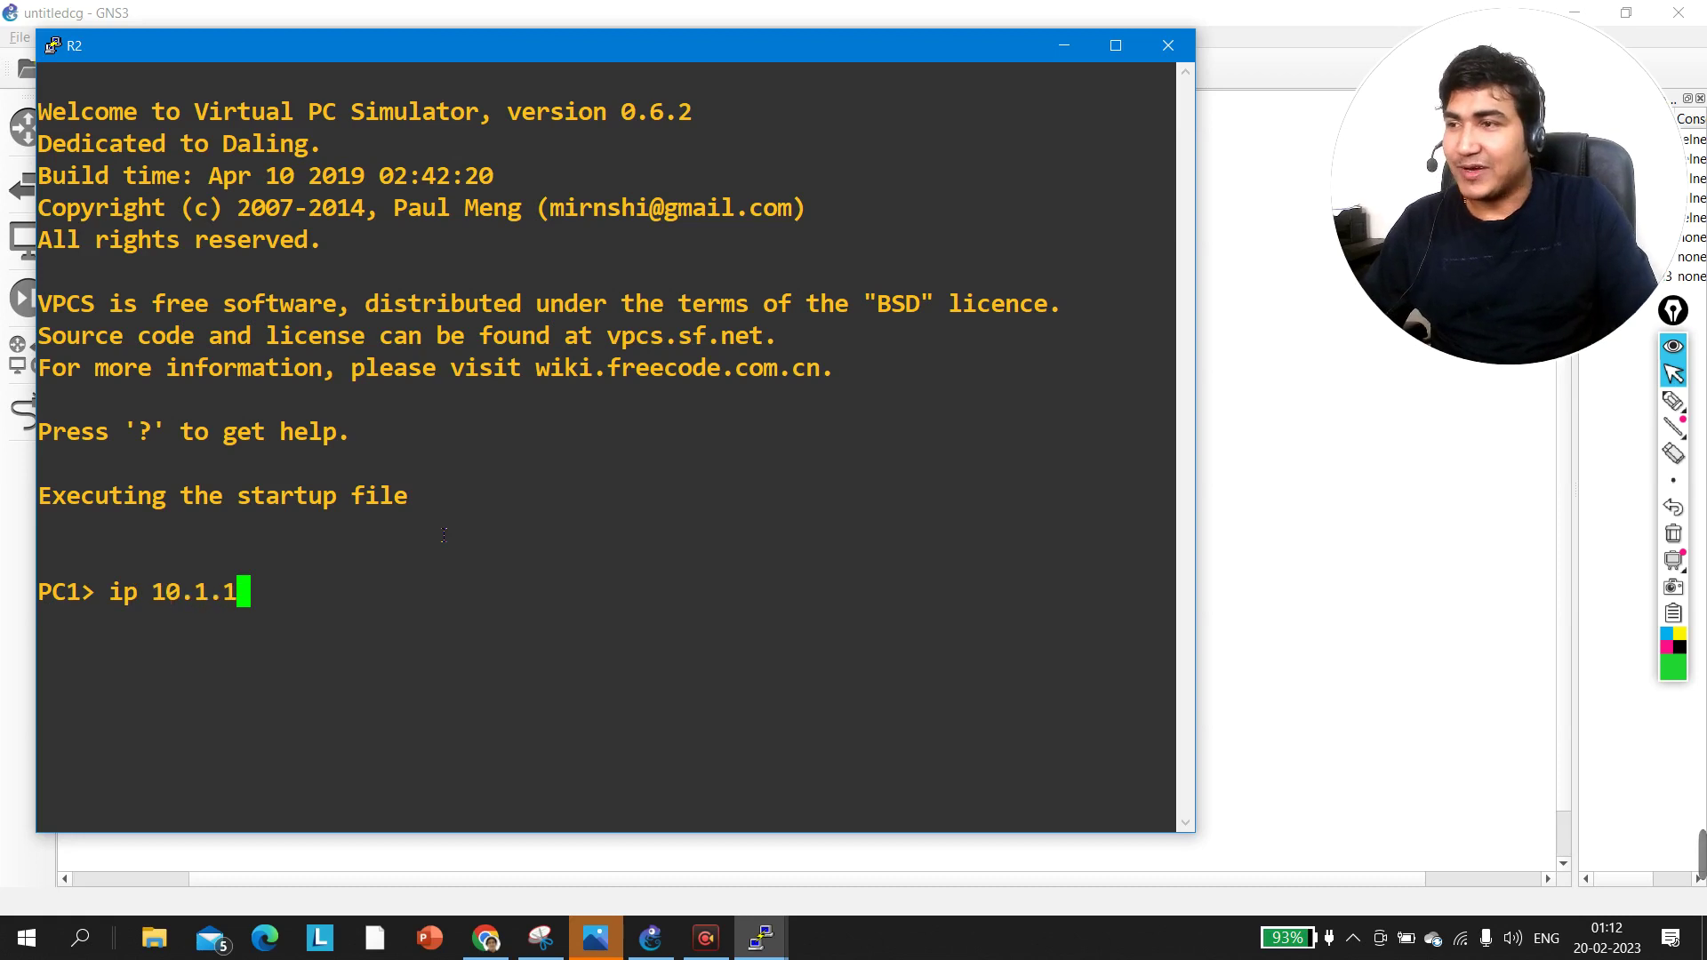
{"action": "type", "text": ".1/24 "}
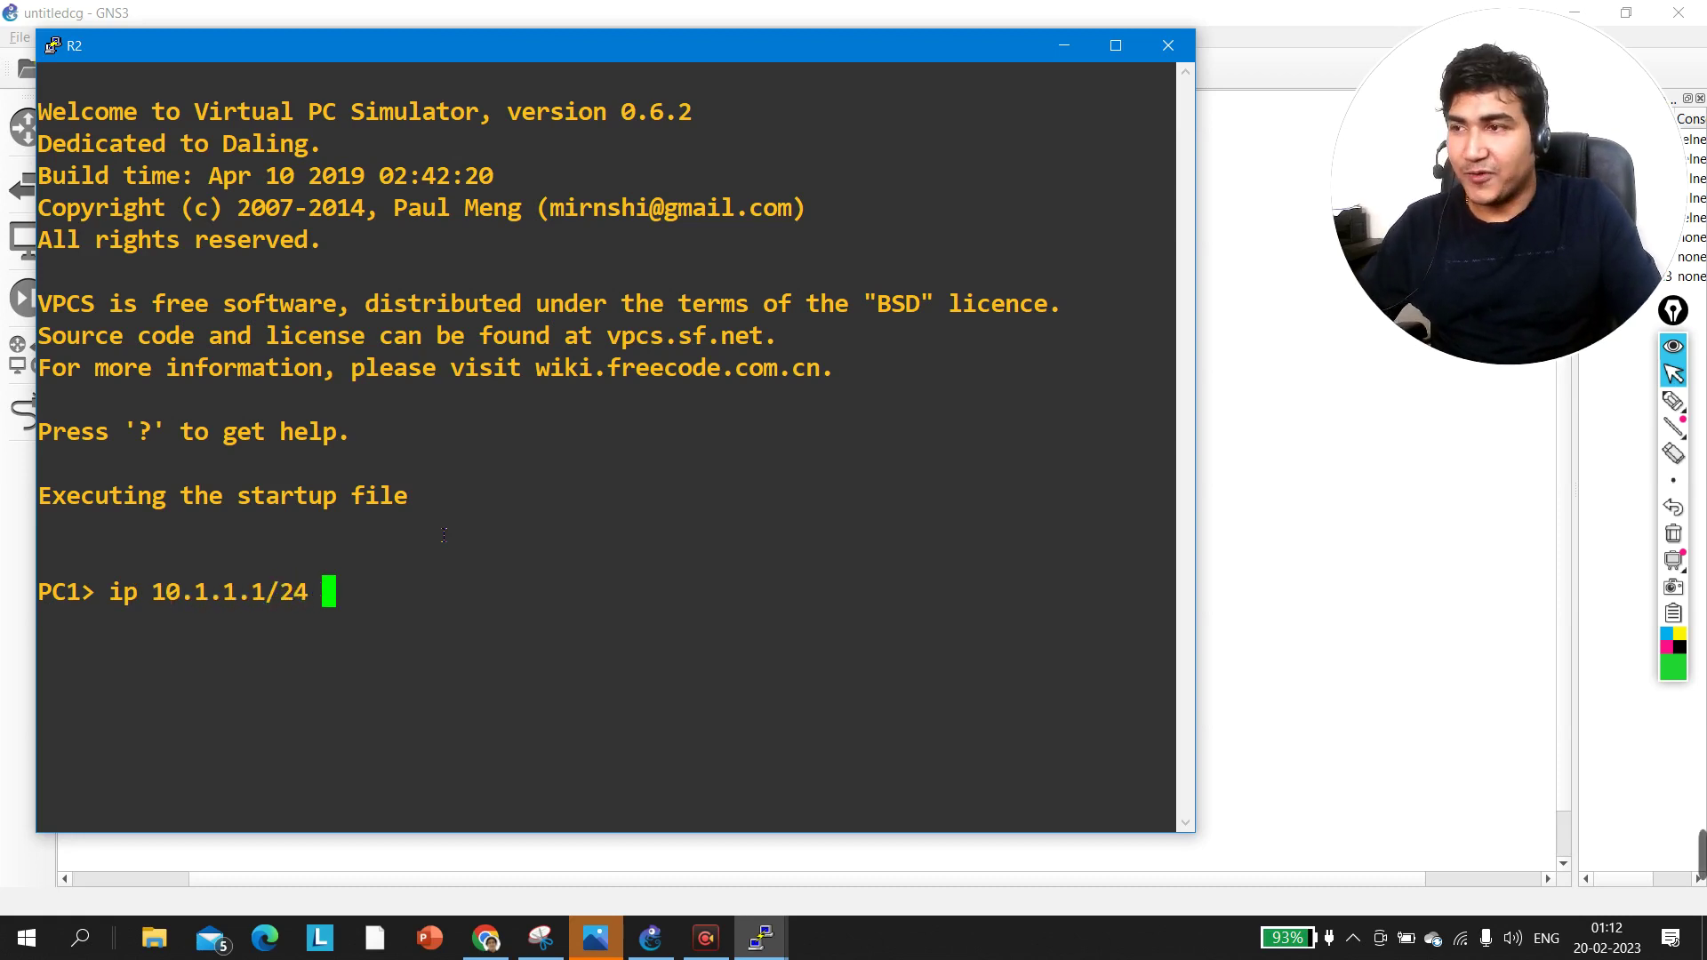
{"action": "type", "text": "10.1.1.1"}
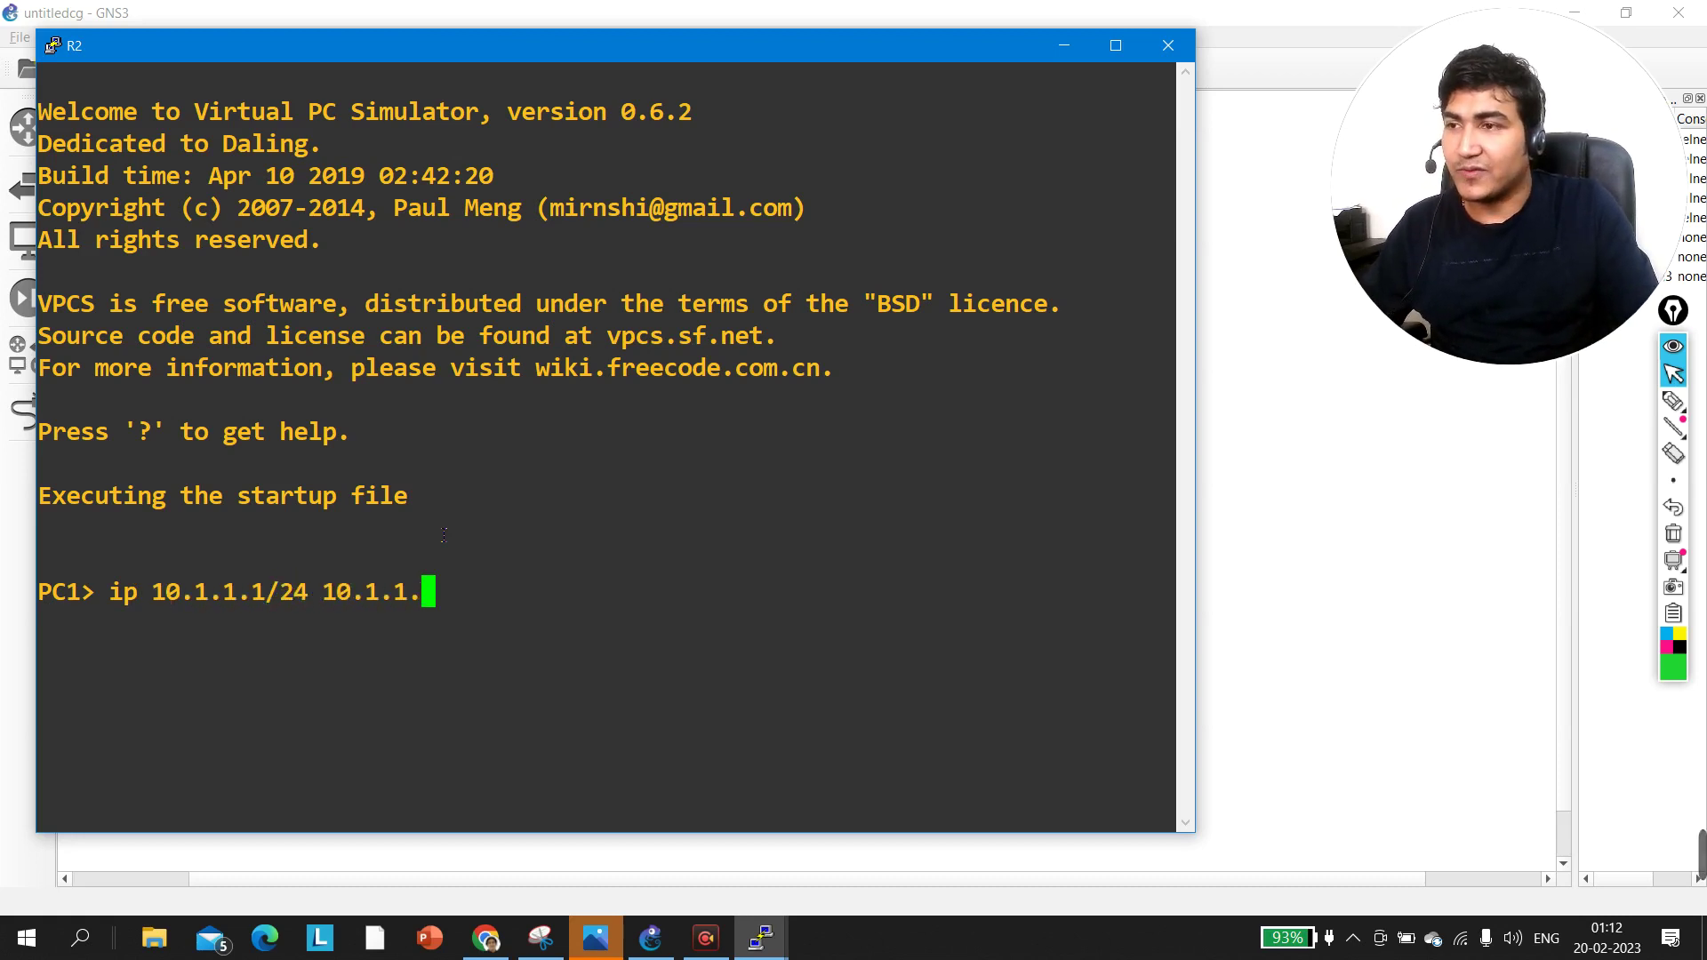
{"action": "type", "text": "00"}
{"action": "key", "text": "Return"}
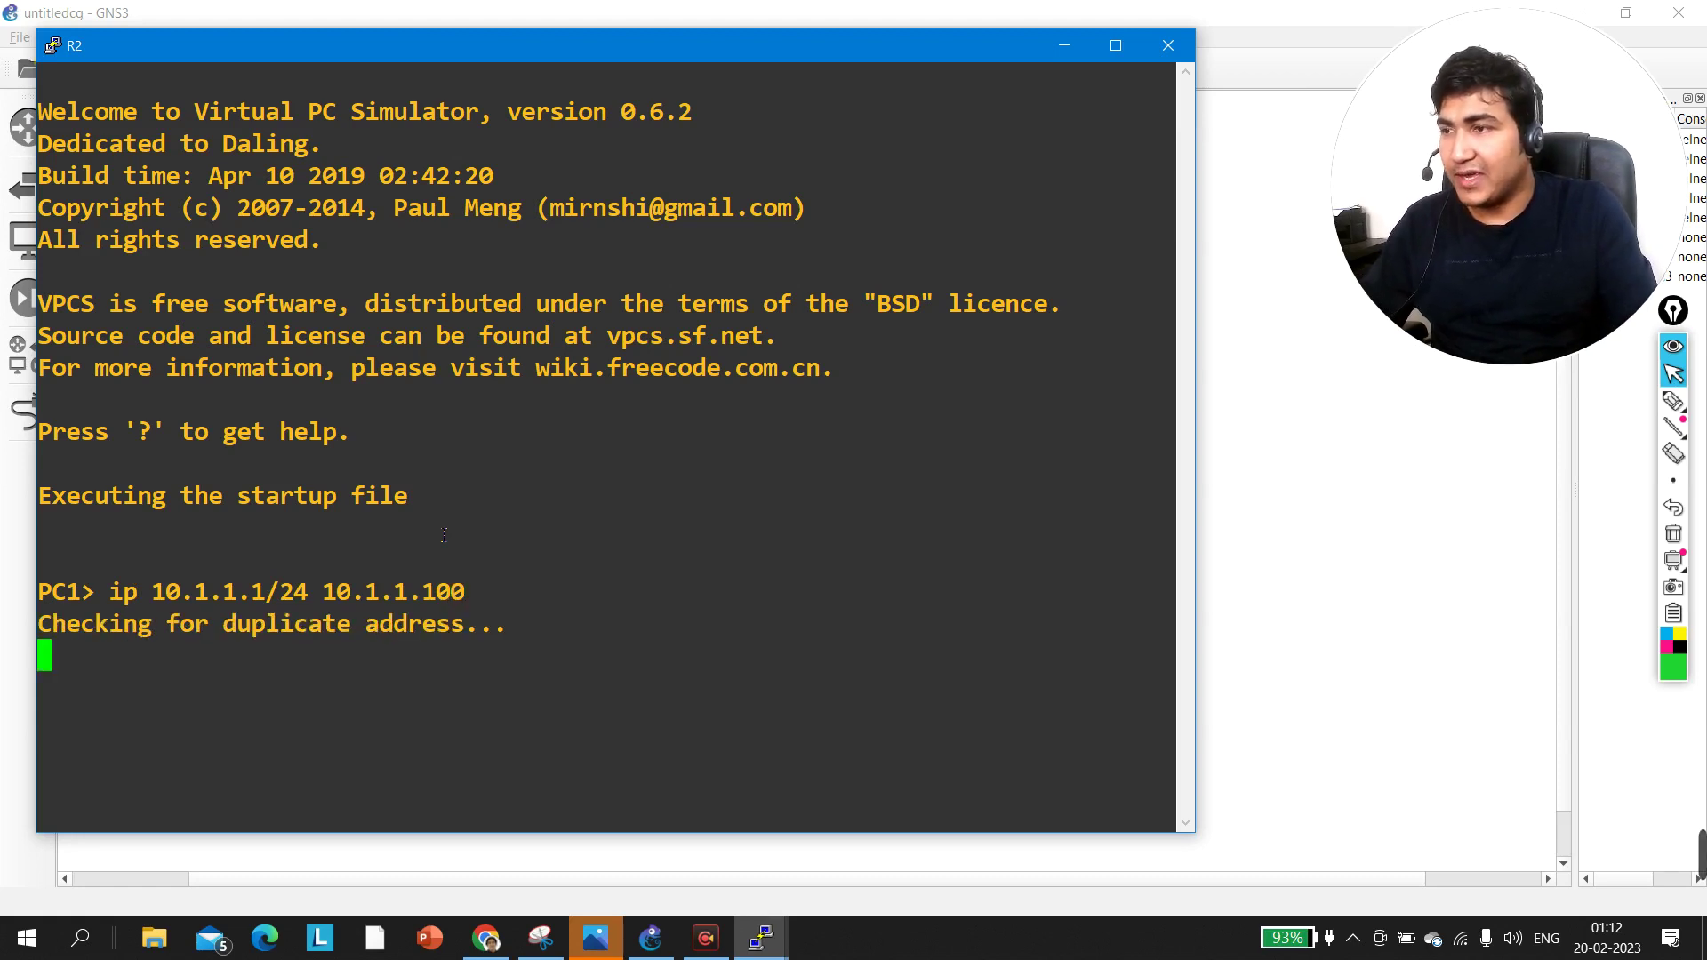
Step: Ping 8.8.8.8 from PC1 to test its connection to the ISP
{"action": "key", "text": "Return"}
{"action": "type", "text": "pi"}
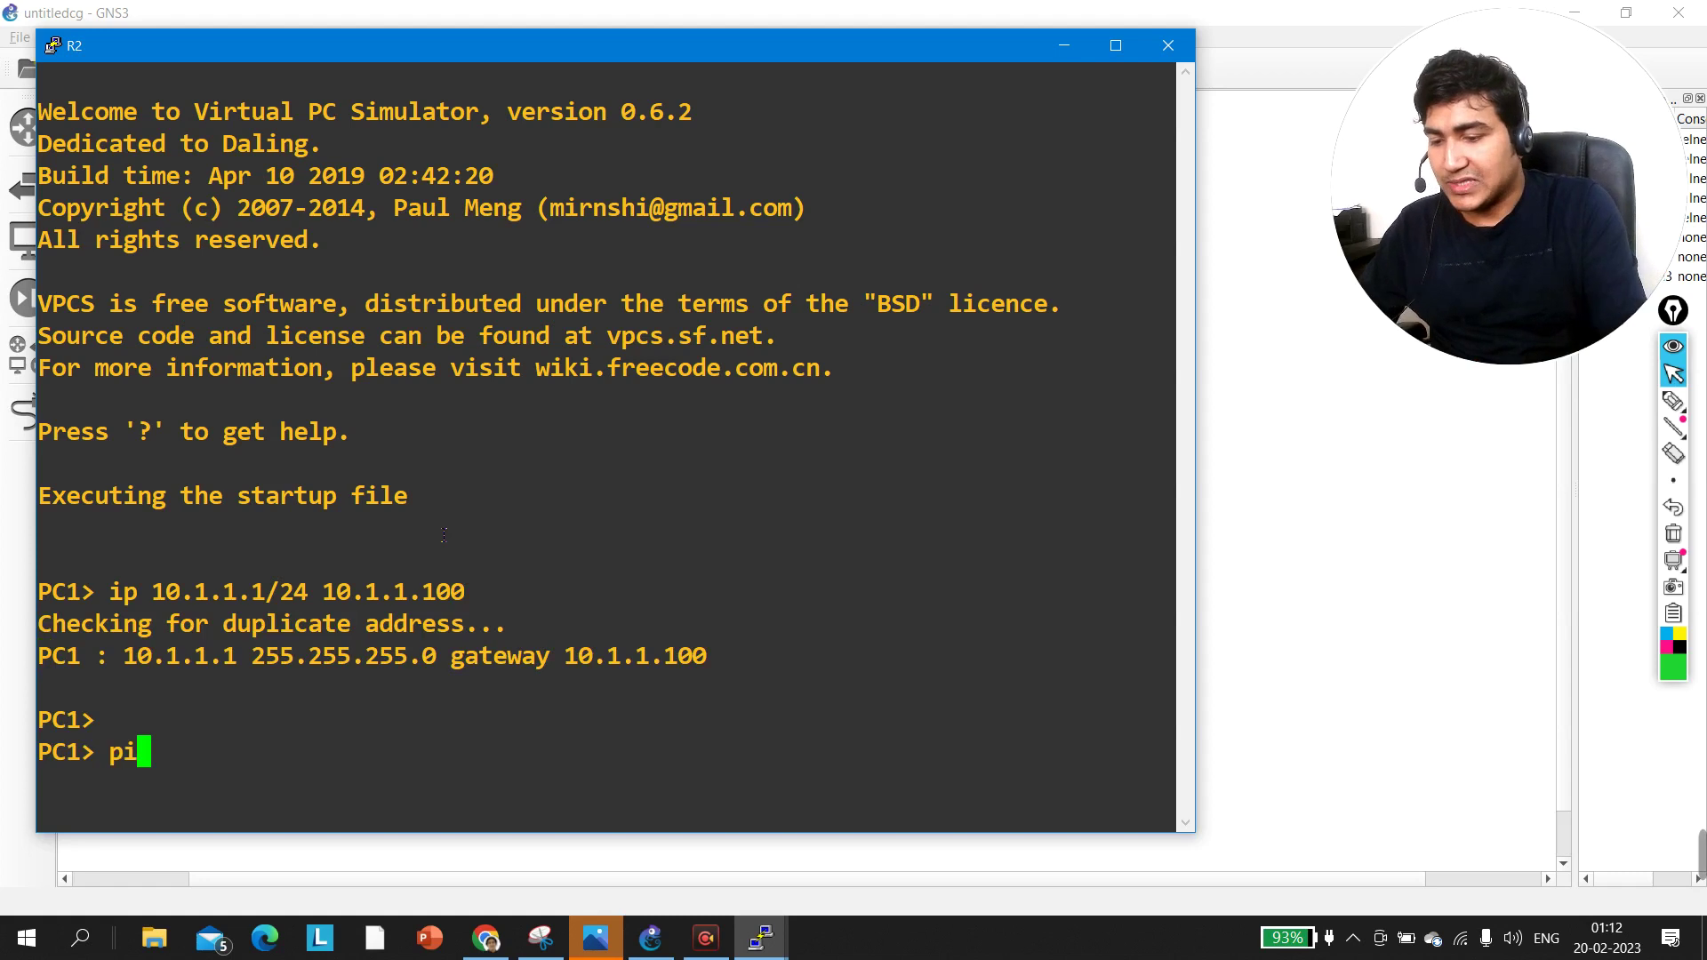
{"action": "type", "text": "ng 8.8.8.8"}
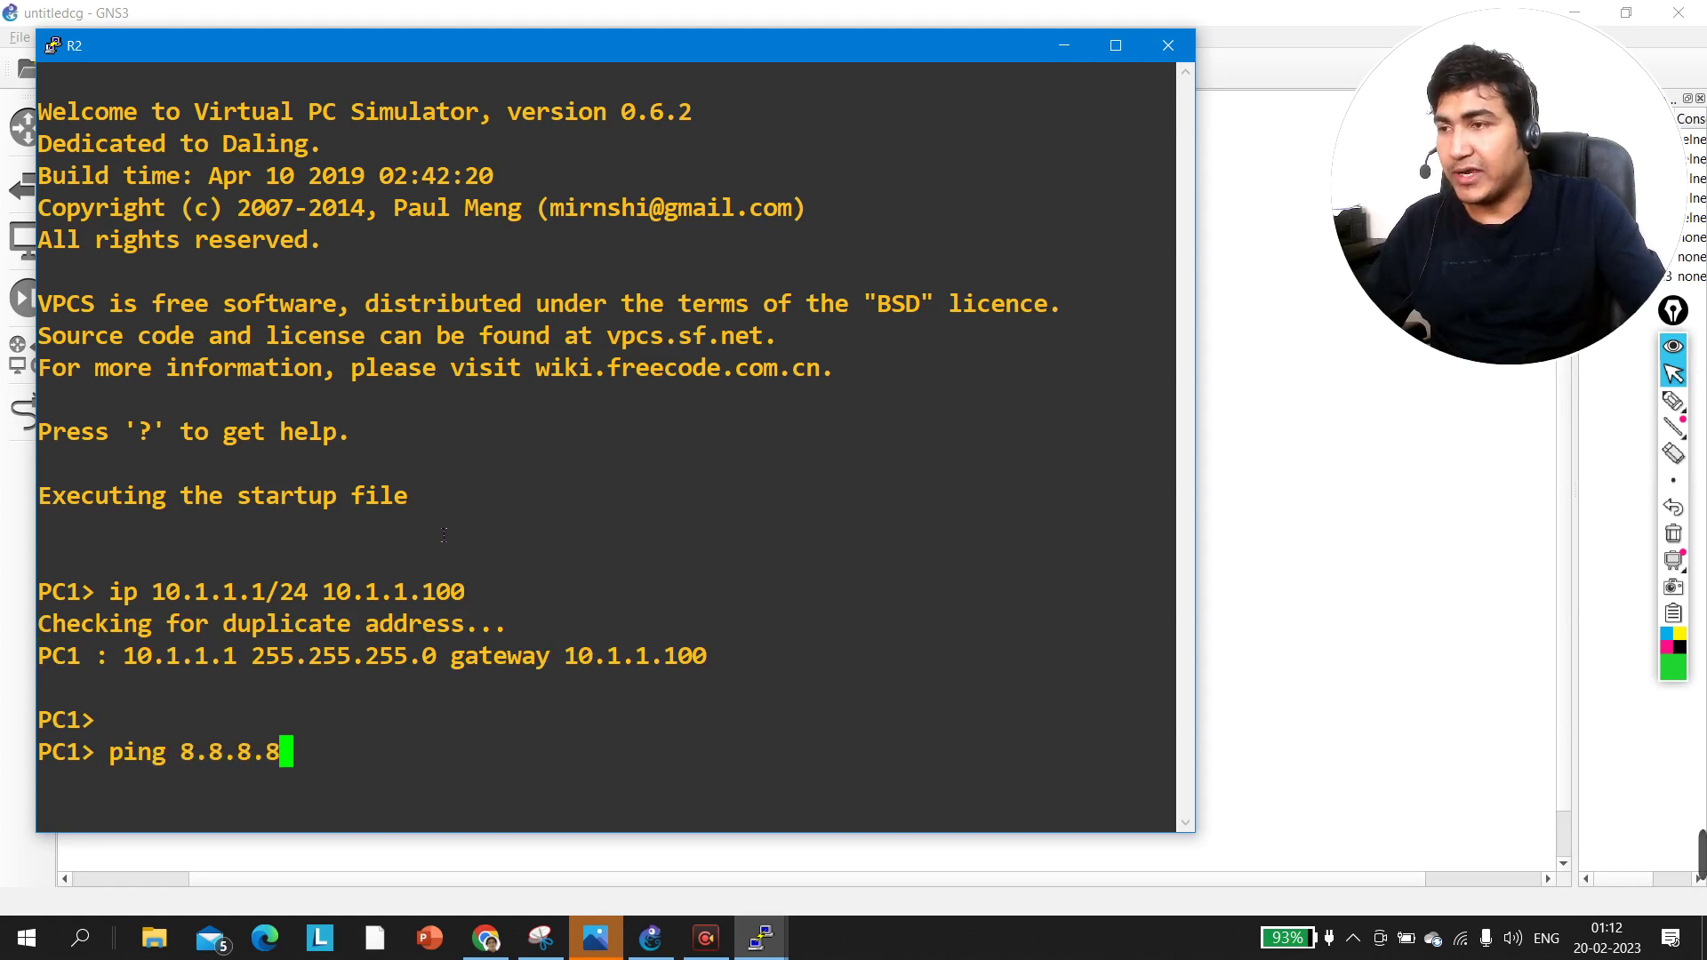
{"action": "key", "text": "Return"}
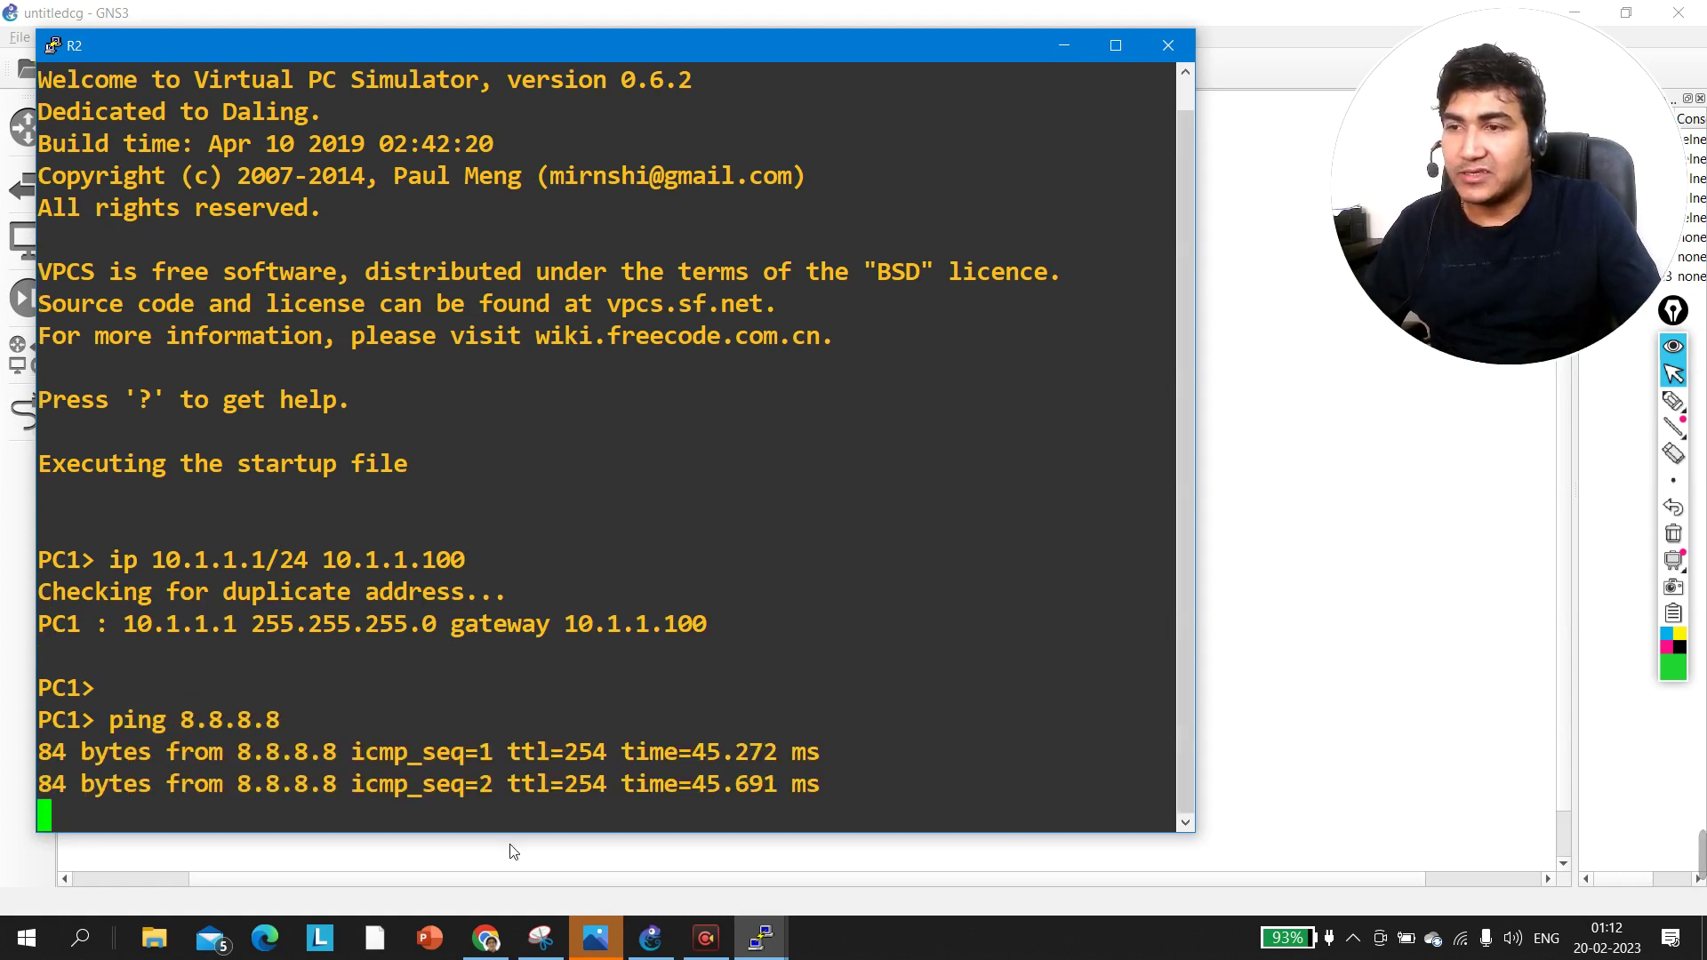
Step: Minimize PC1's console and bring R1's console to the front at a fresh prompt
{"action": "left_click", "coordinate": [1067, 47]}
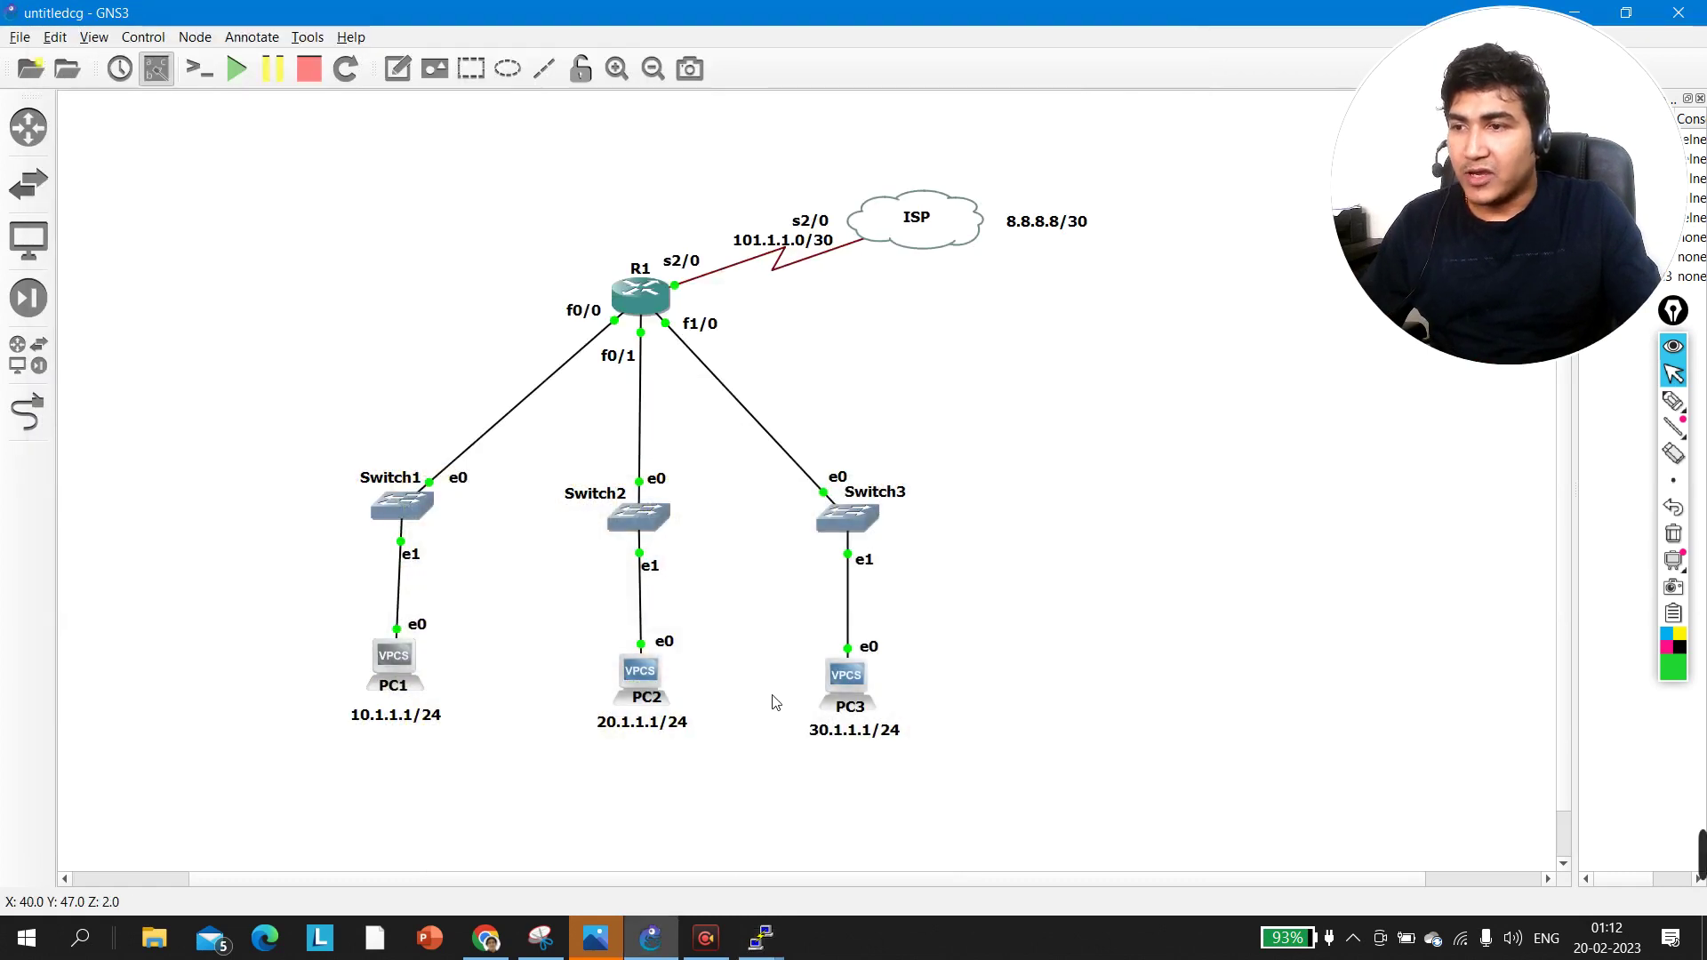
{"action": "mouse_move", "coordinate": [774, 929]}
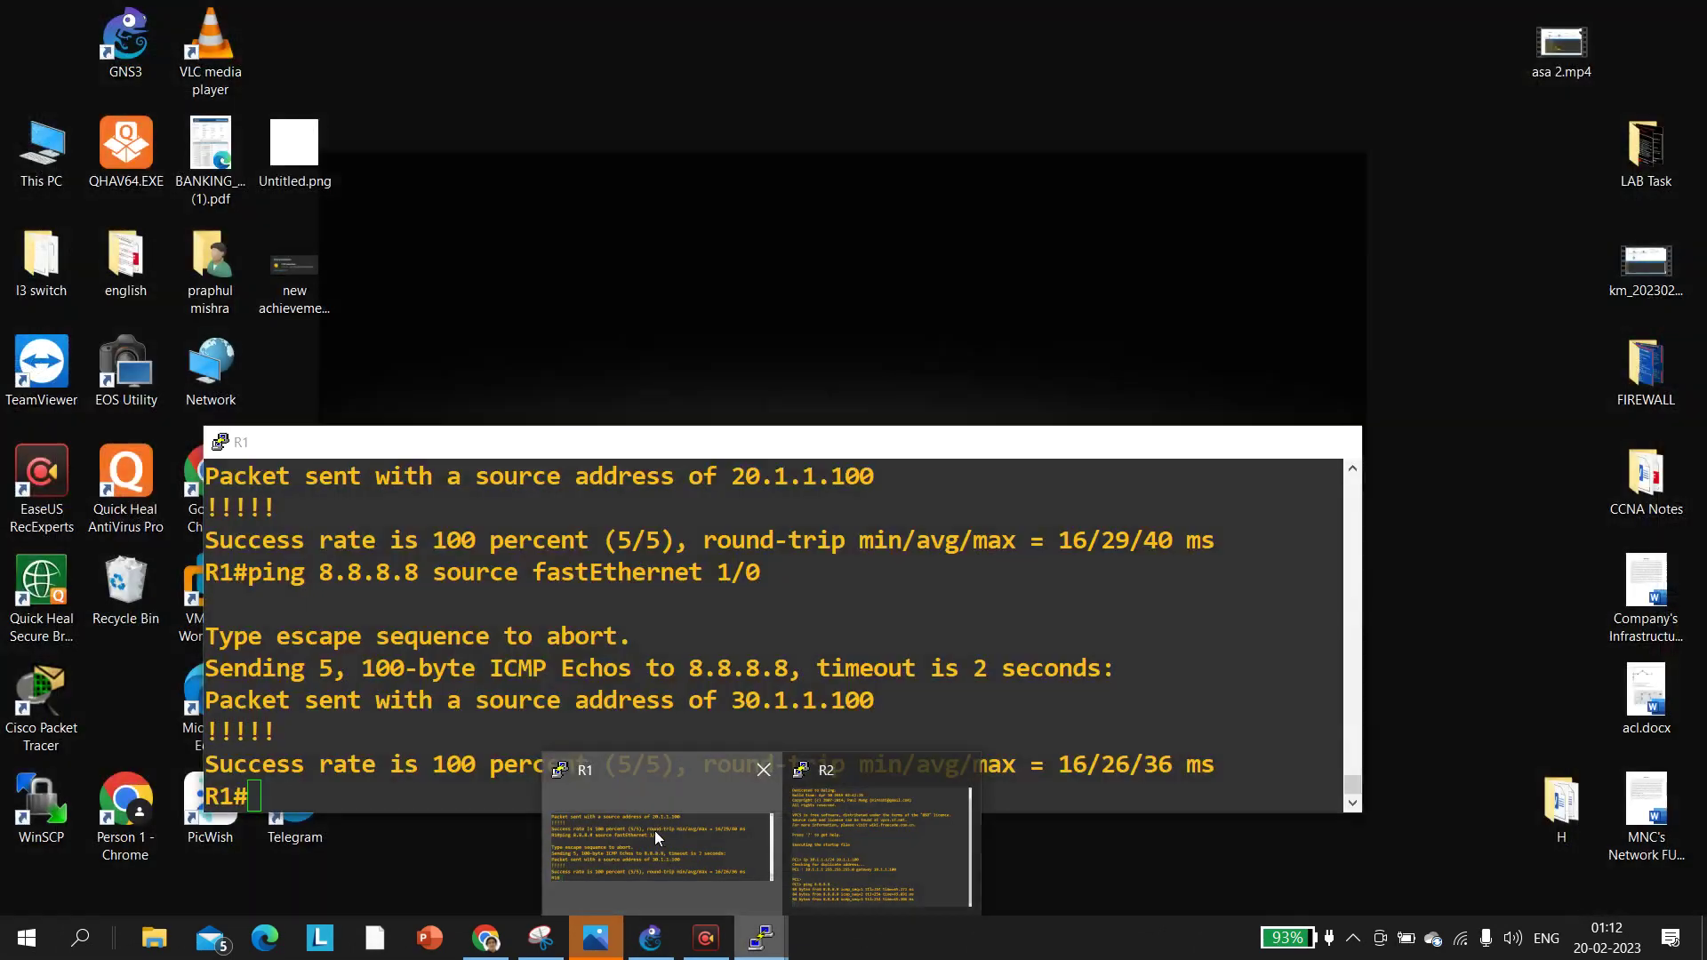
{"action": "left_click", "coordinate": [656, 830]}
{"action": "key", "text": "Return"}
{"action": "key", "text": "Return"}
{"action": "key", "text": "Return"}
{"action": "key", "text": "Return"}
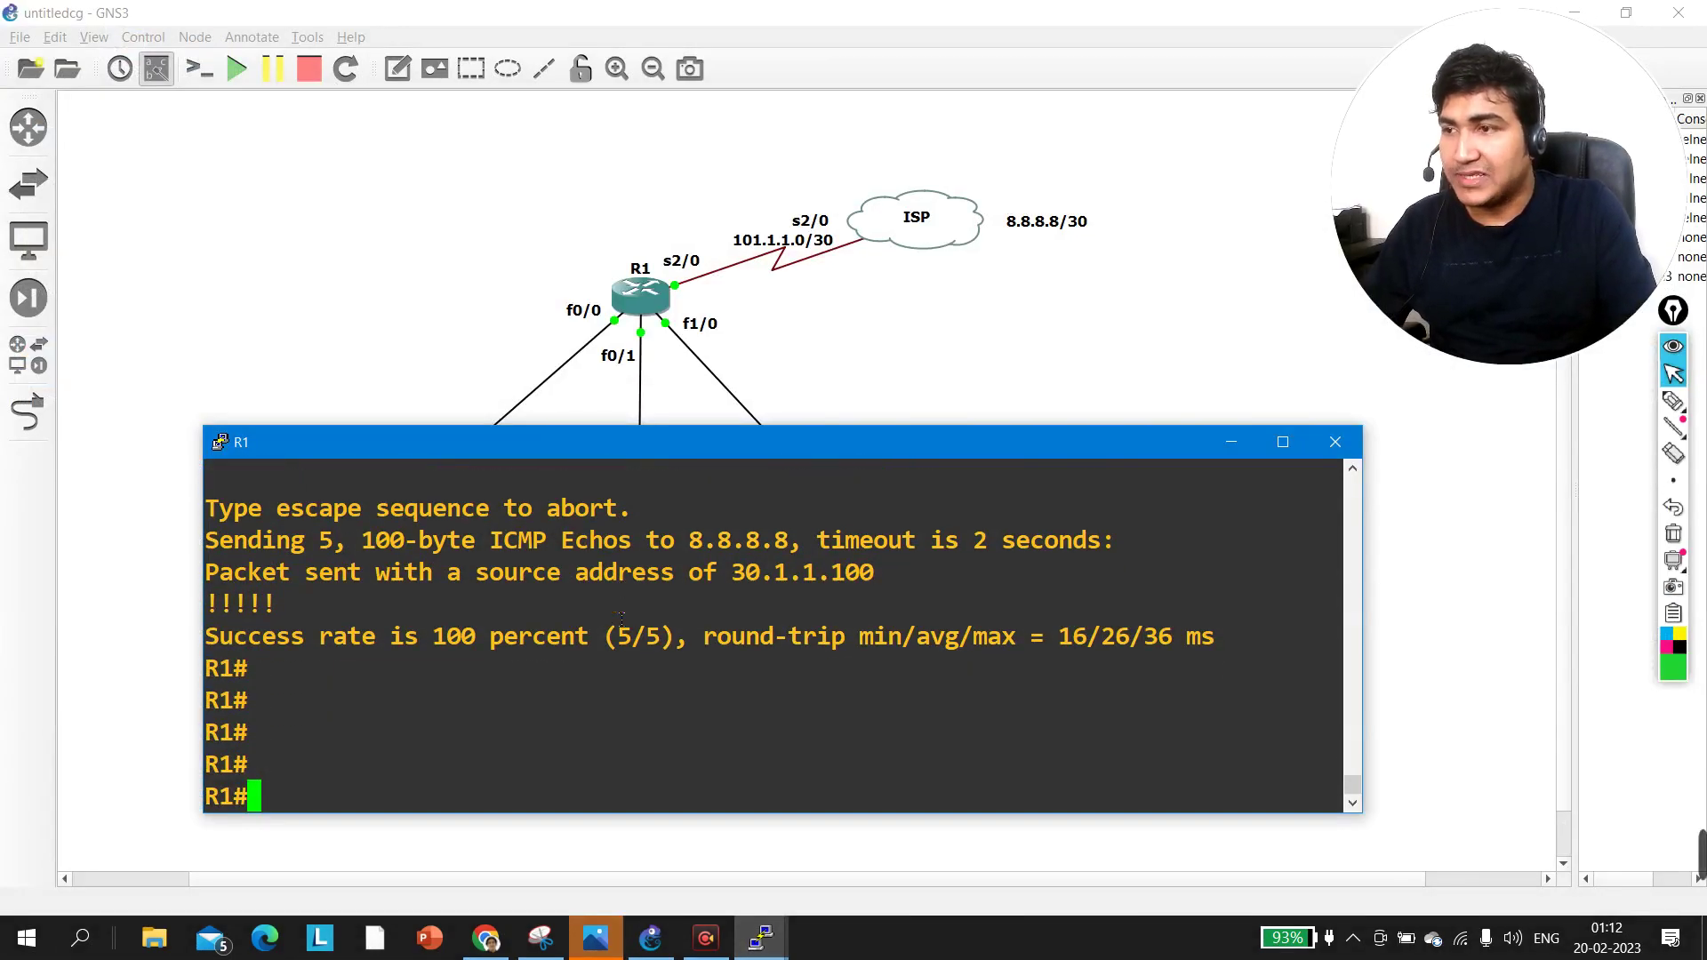
Step: Display the ip nat section of R1's running configuration with show run | sec ip nat and highlight the listed lines
{"action": "type", "text": "sh"}
{"action": "key", "text": "Tab"}
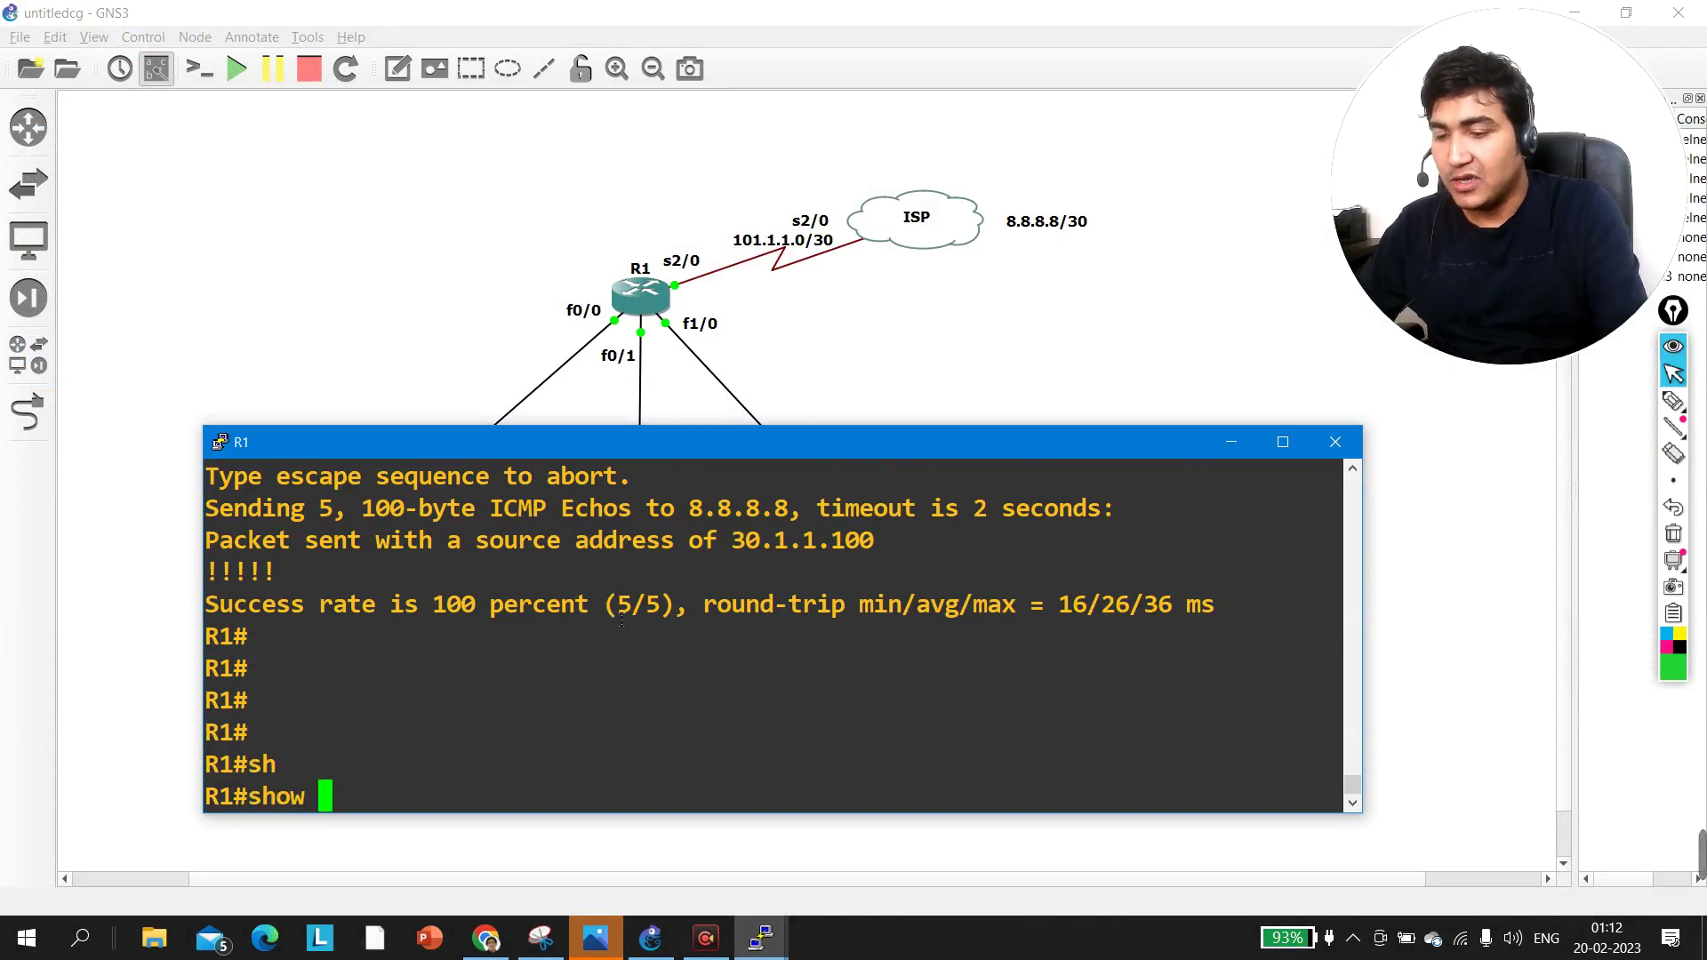
{"action": "type", "text": "run |"}
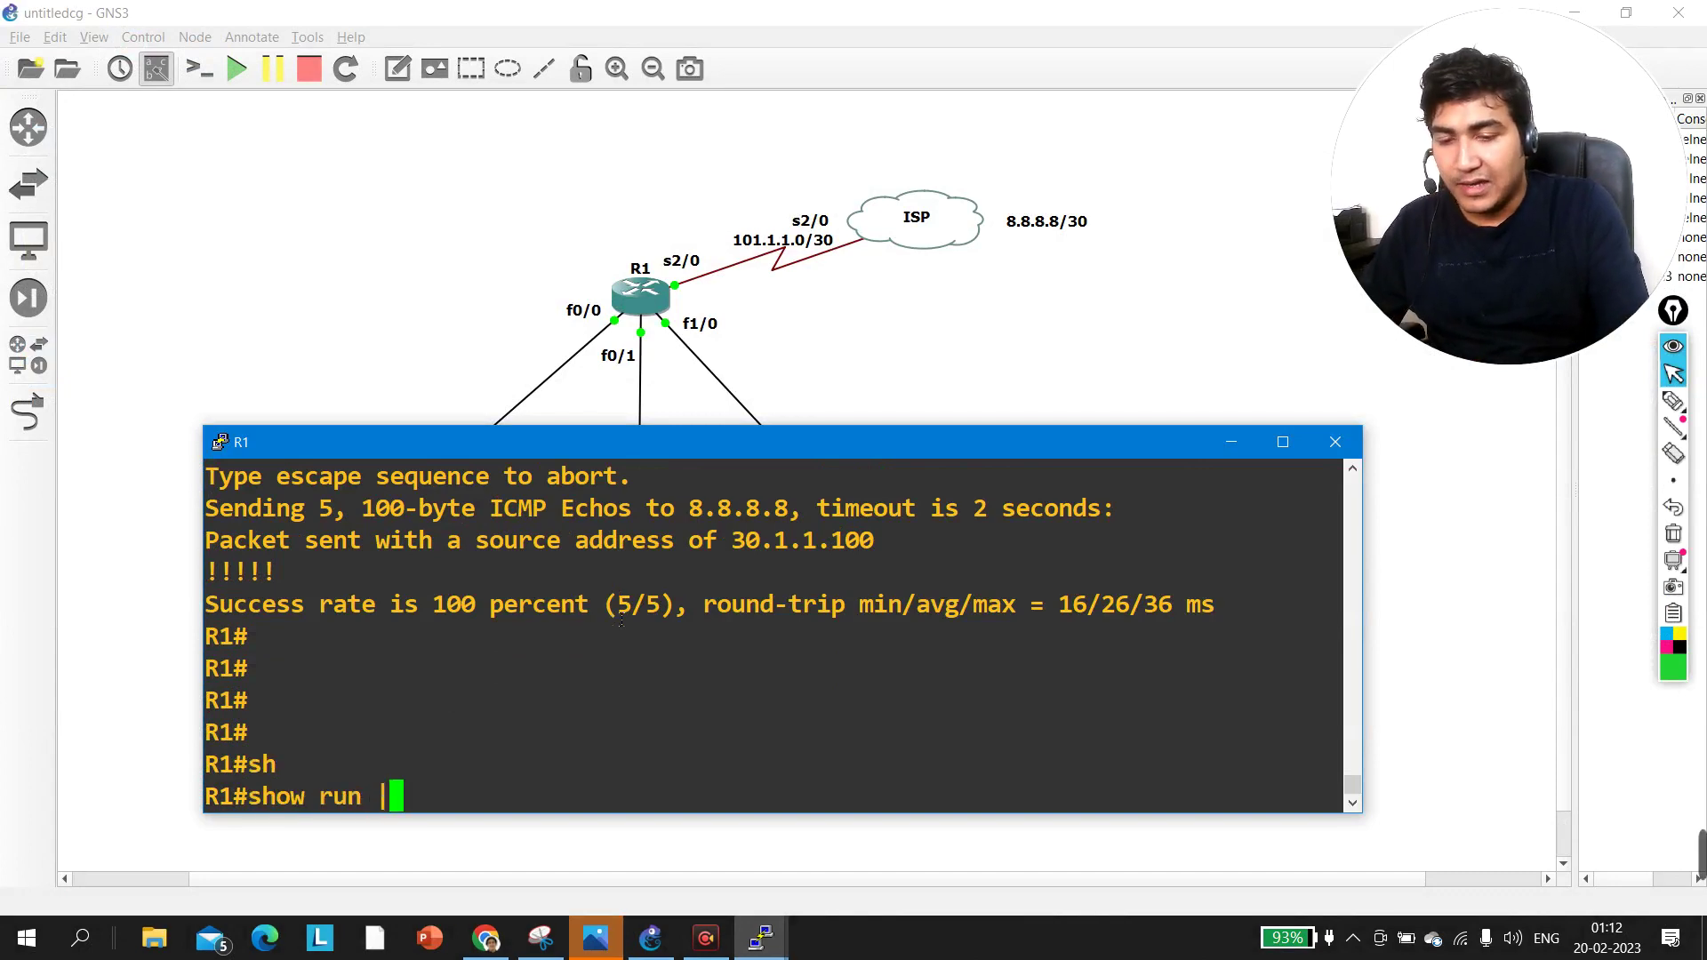
{"action": "type", "text": " sec ip nat"}
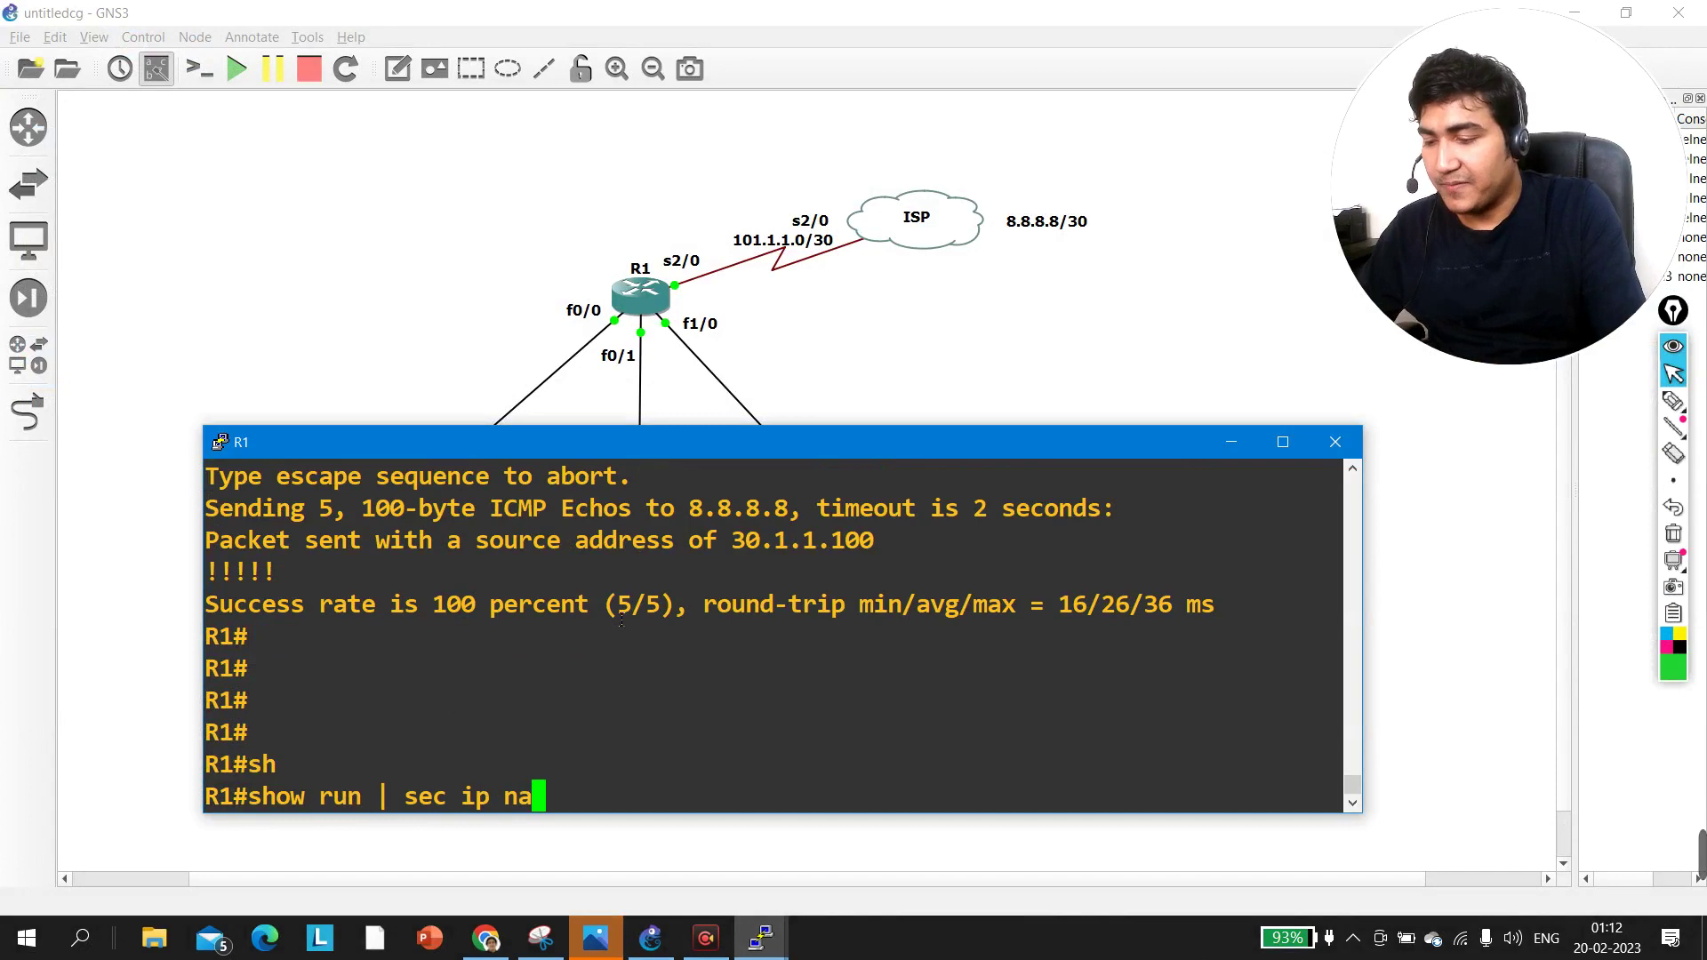
{"action": "key", "text": "Return"}
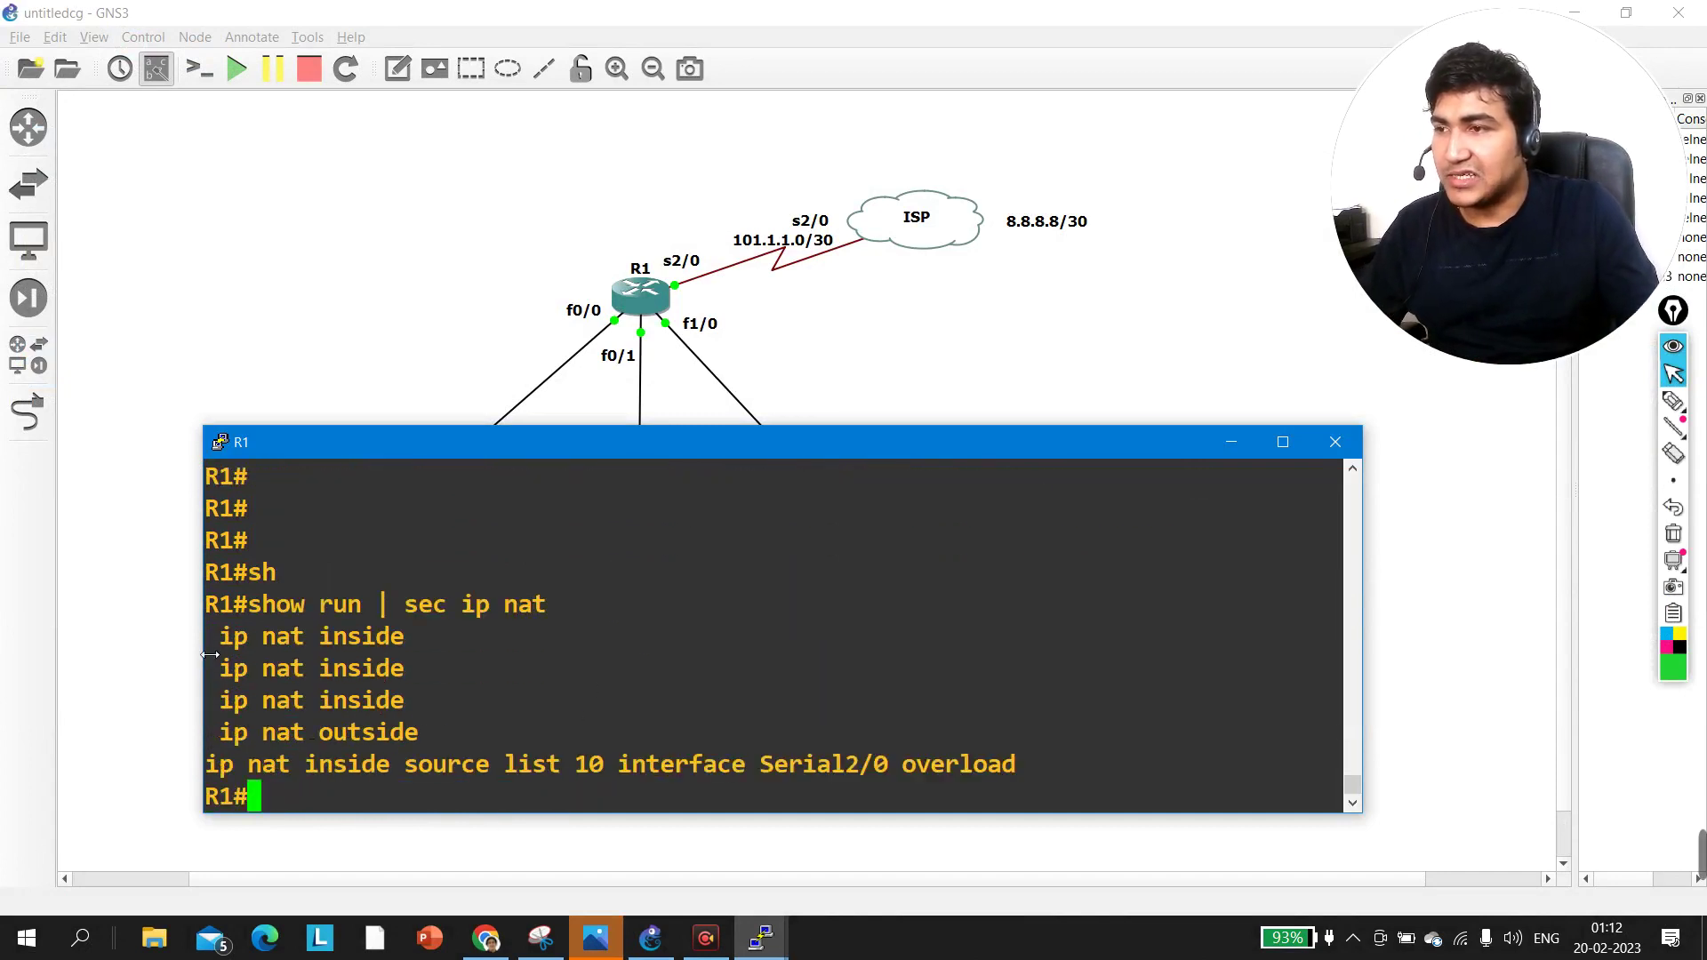
{"action": "left_click_drag", "start_coordinate": [229, 642], "coordinate": [842, 841]}
{"action": "left_click_drag", "start_coordinate": [1048, 792], "coordinate": [1045, 780]}
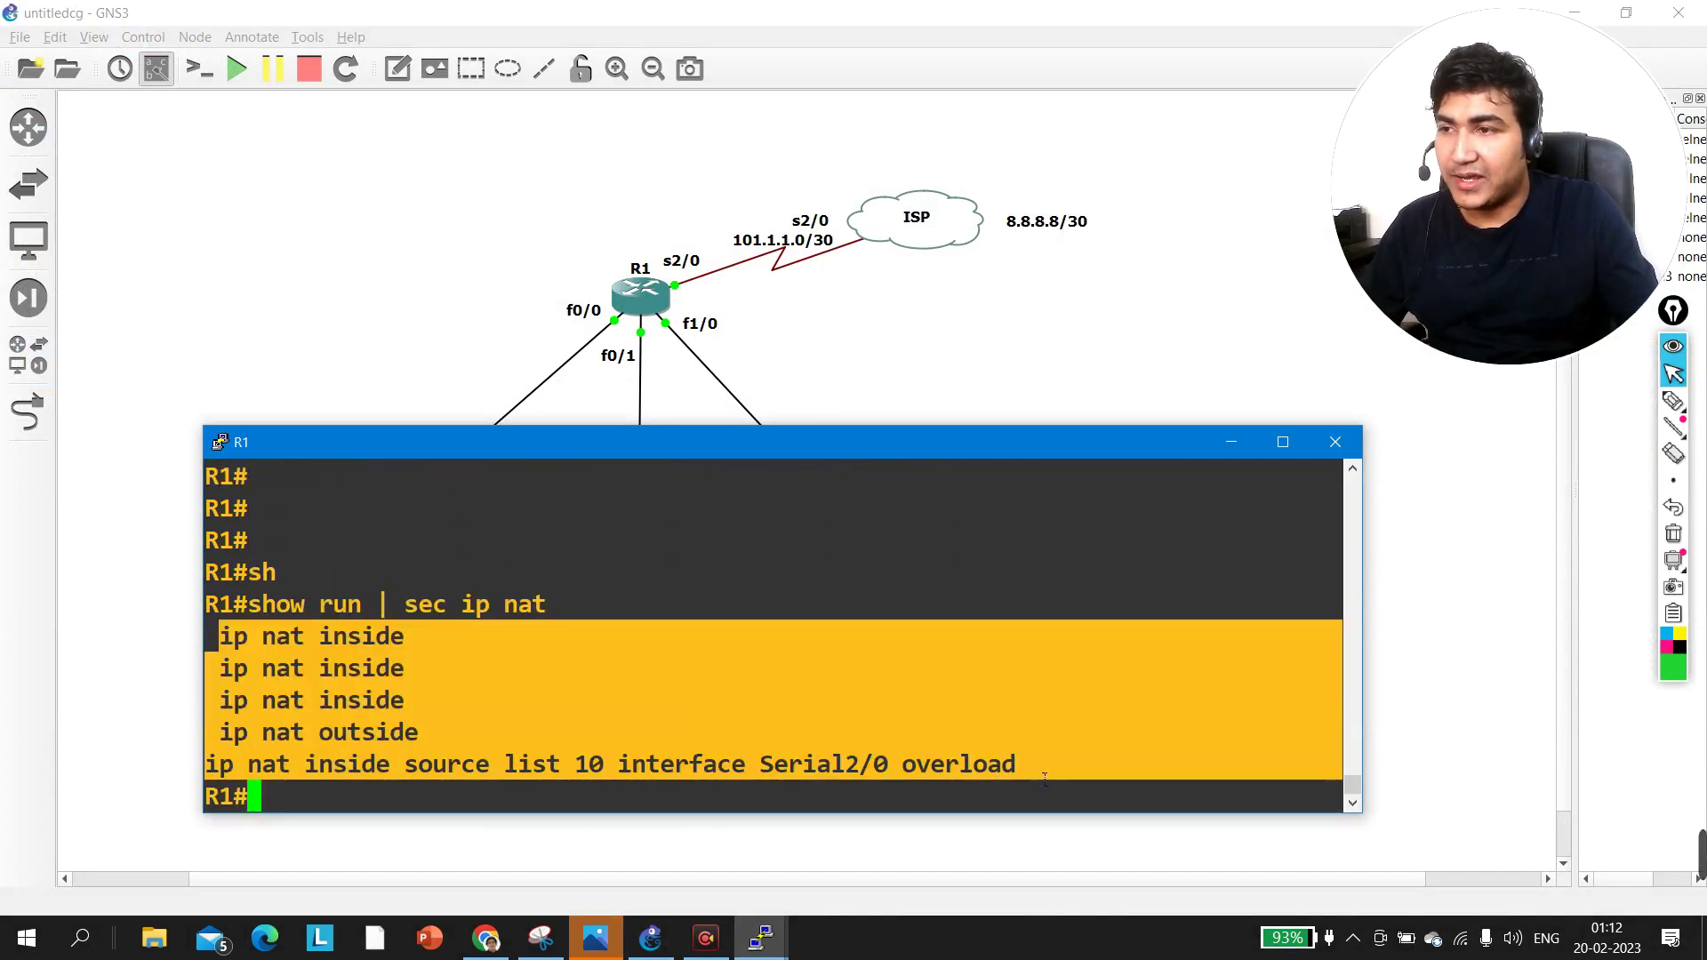
Step: List R1's access lists with show access-lists
{"action": "key", "text": "Return"}
{"action": "type", "text": "sgh"}
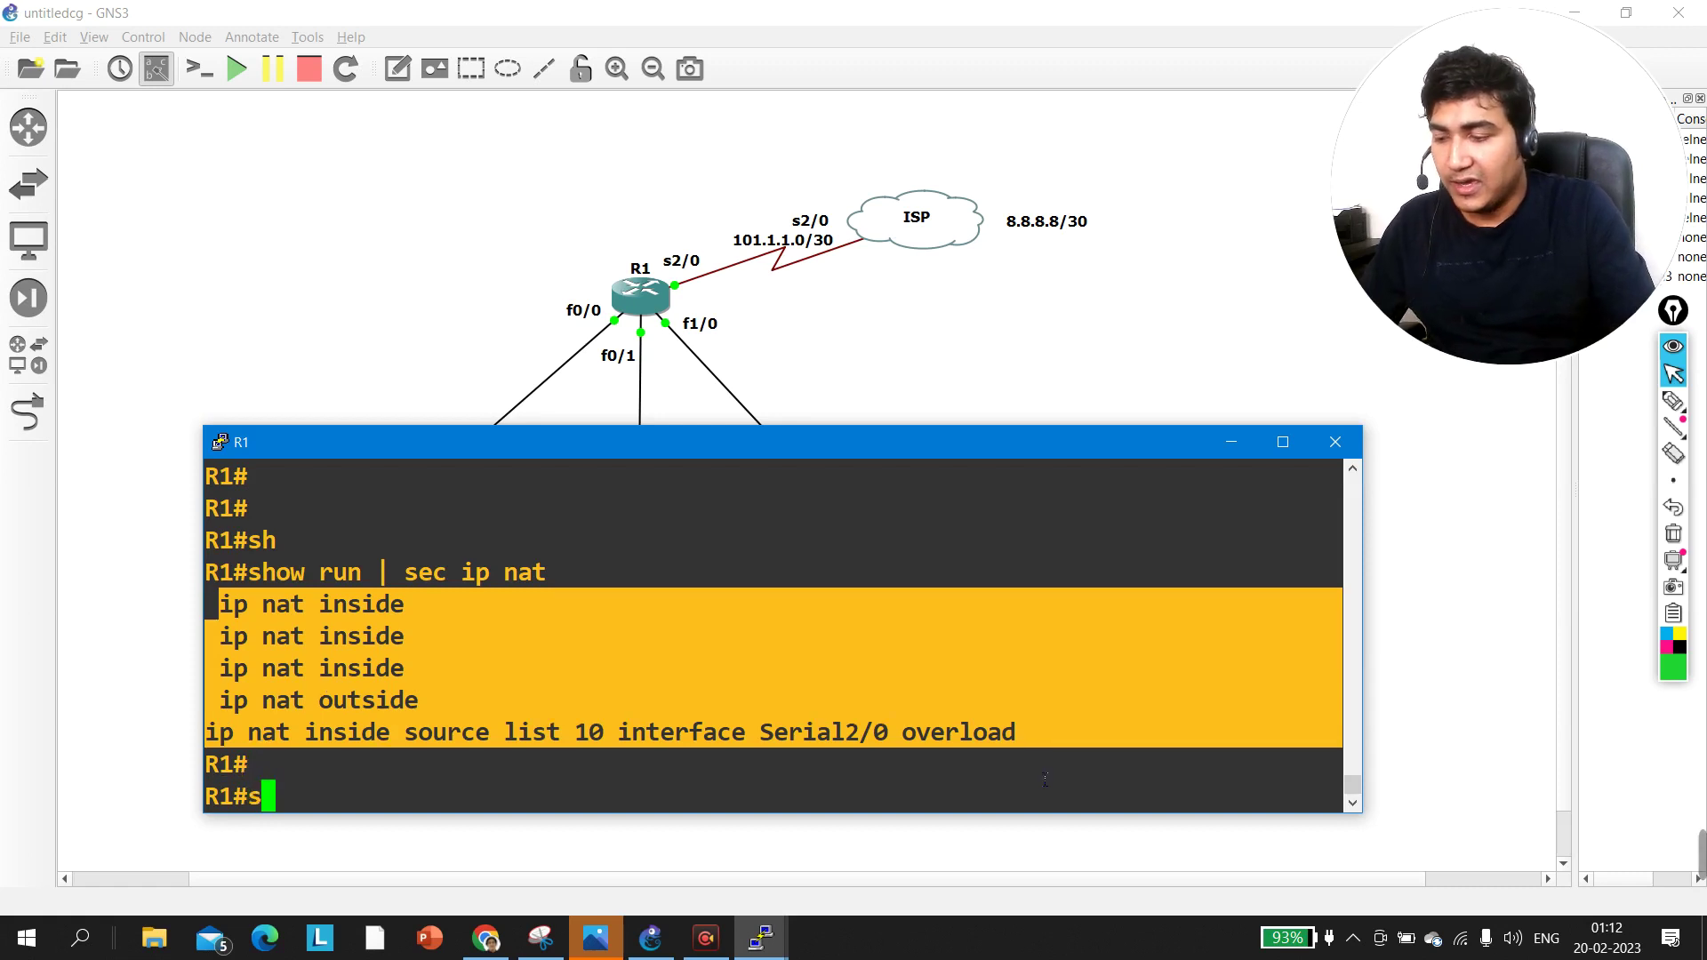
{"action": "key", "text": "Tab"}
{"action": "key", "text": "BackSpace"}
{"action": "key", "text": "BackSpace"}
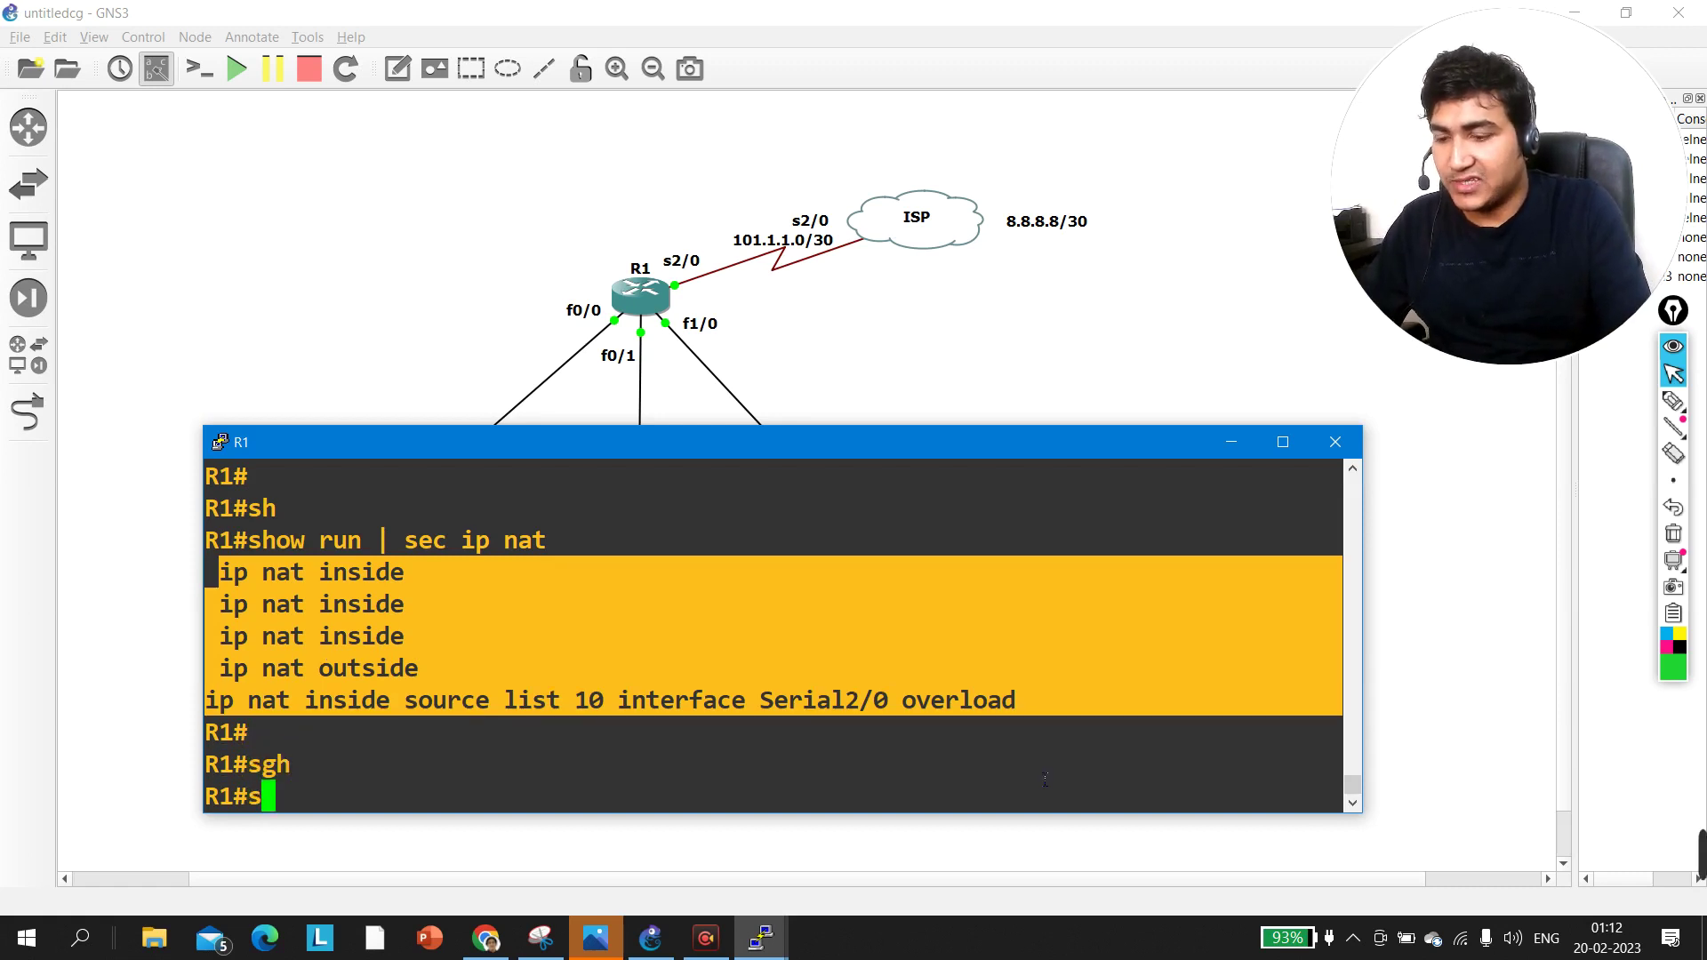
{"action": "type", "text": "ho"}
{"action": "key", "text": "Tab"}
{"action": "type", "text": "acc"}
{"action": "key", "text": "Tab"}
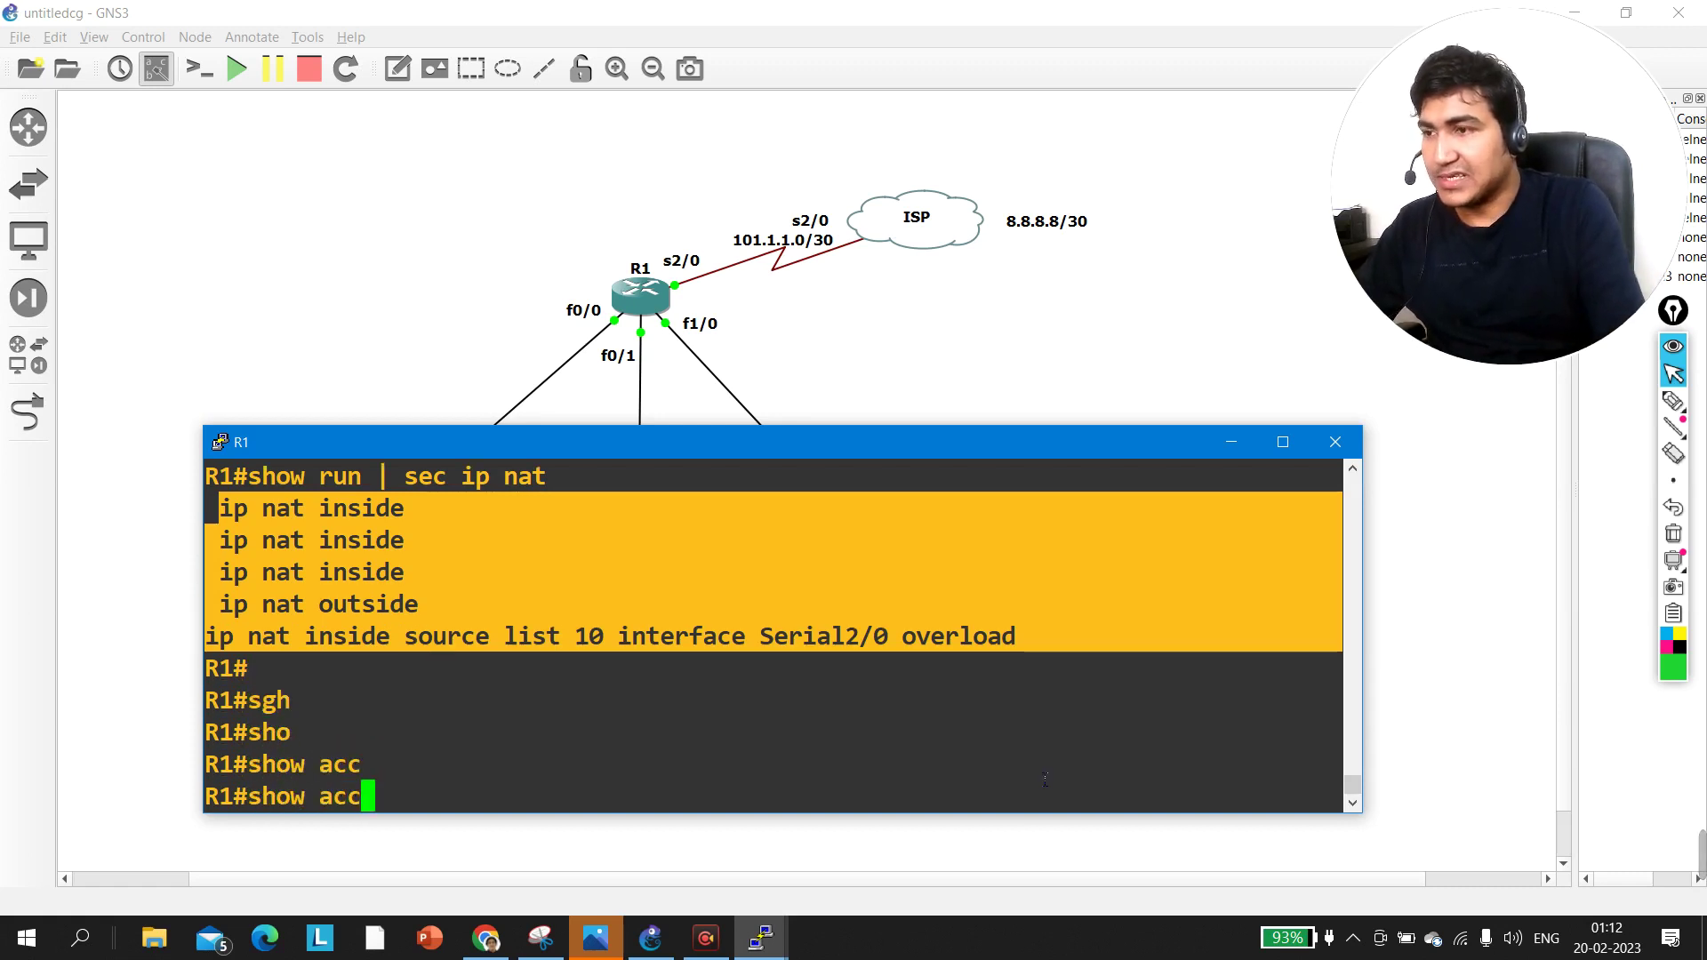
{"action": "type", "text": "e"}
{"action": "key", "text": "Tab"}
{"action": "type", "text": "ss-"}
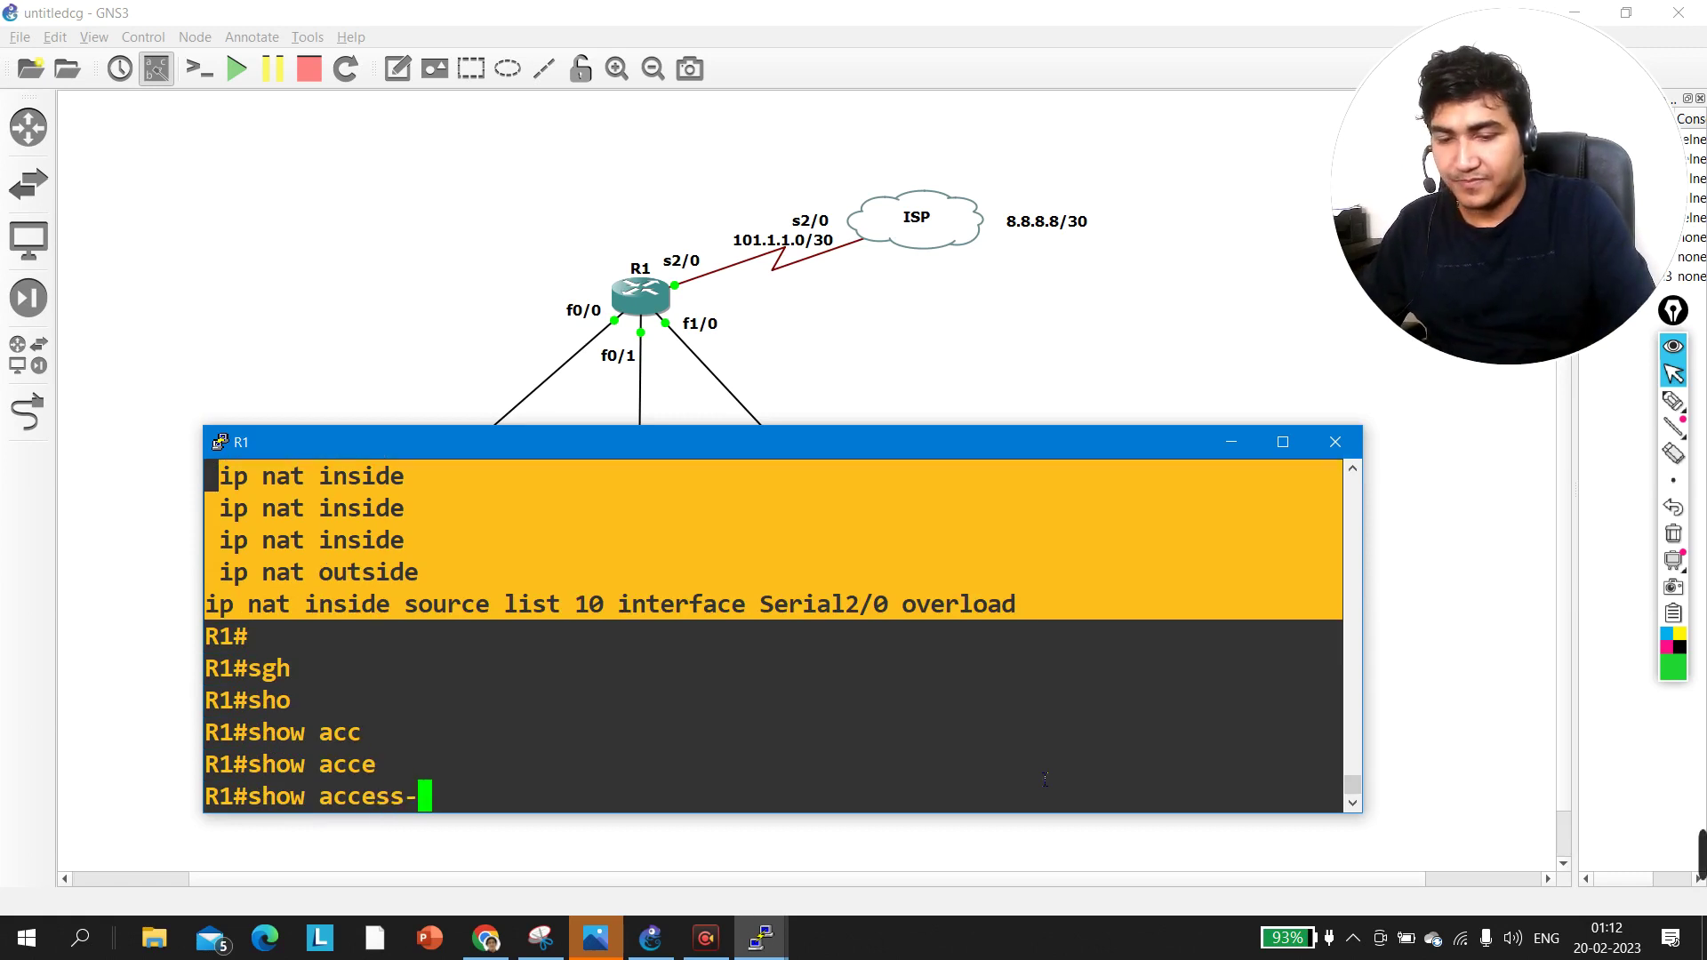
{"action": "type", "text": "l"}
{"action": "key", "text": "Tab"}
{"action": "key", "text": "Return"}
{"action": "key", "text": "Return"}
{"action": "key", "text": "Return"}
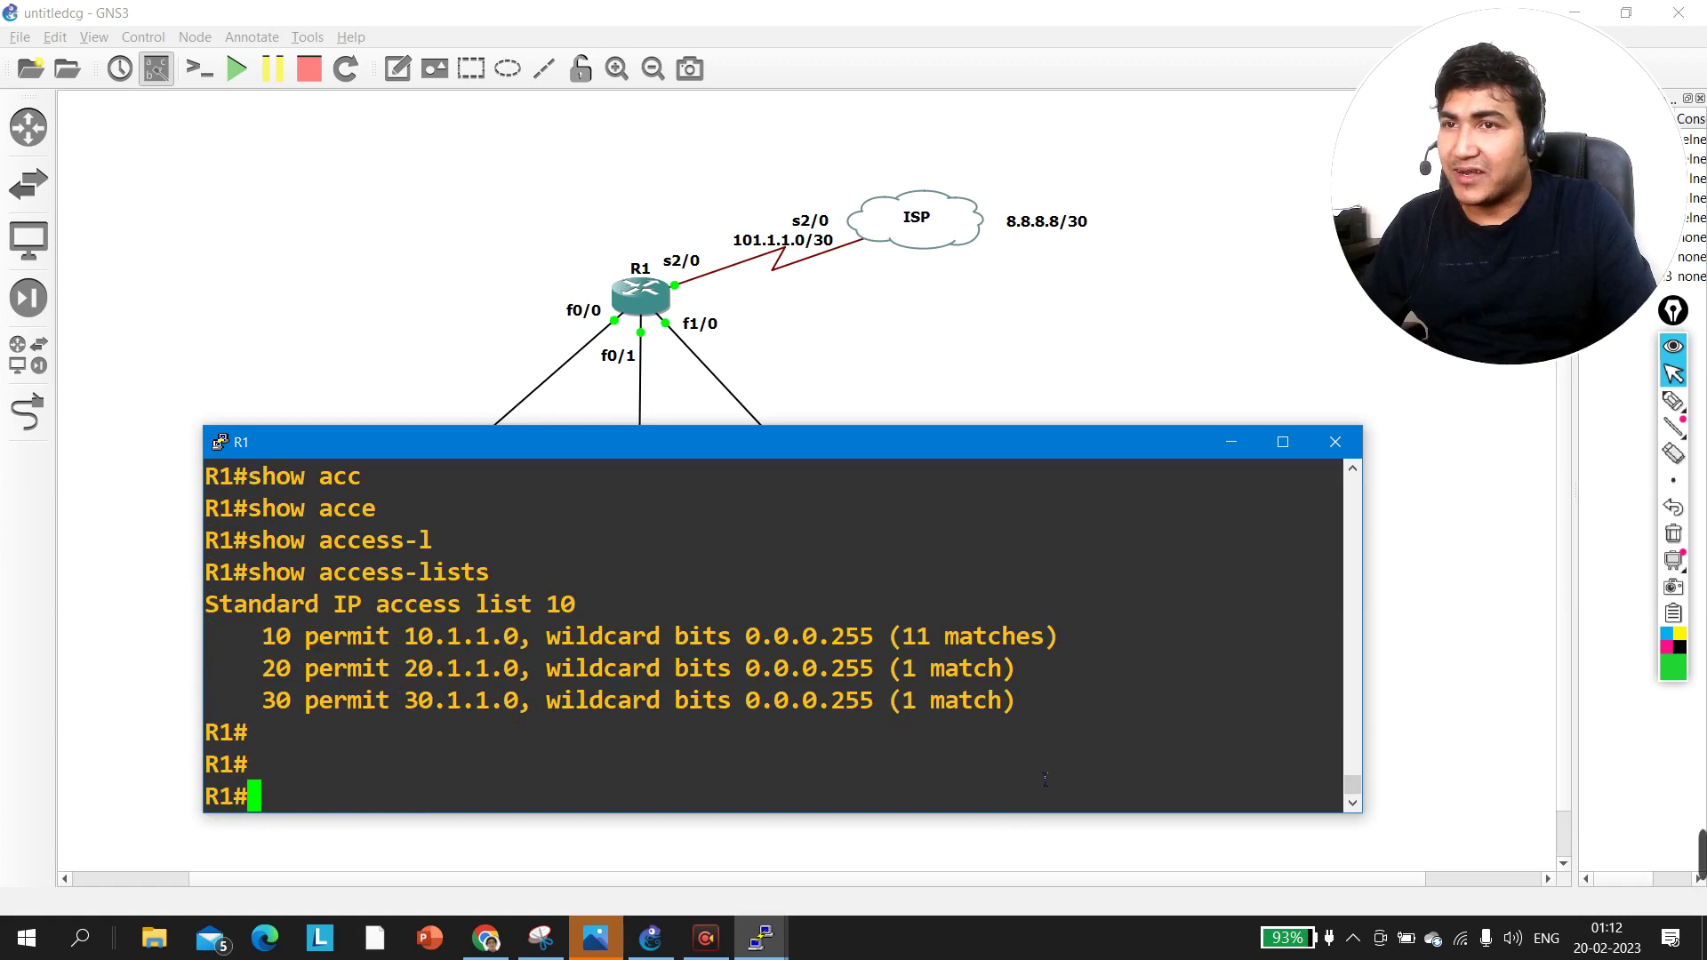
Step: Display R1's NAT translation table with show ip nat translations
{"action": "type", "text": "sho"}
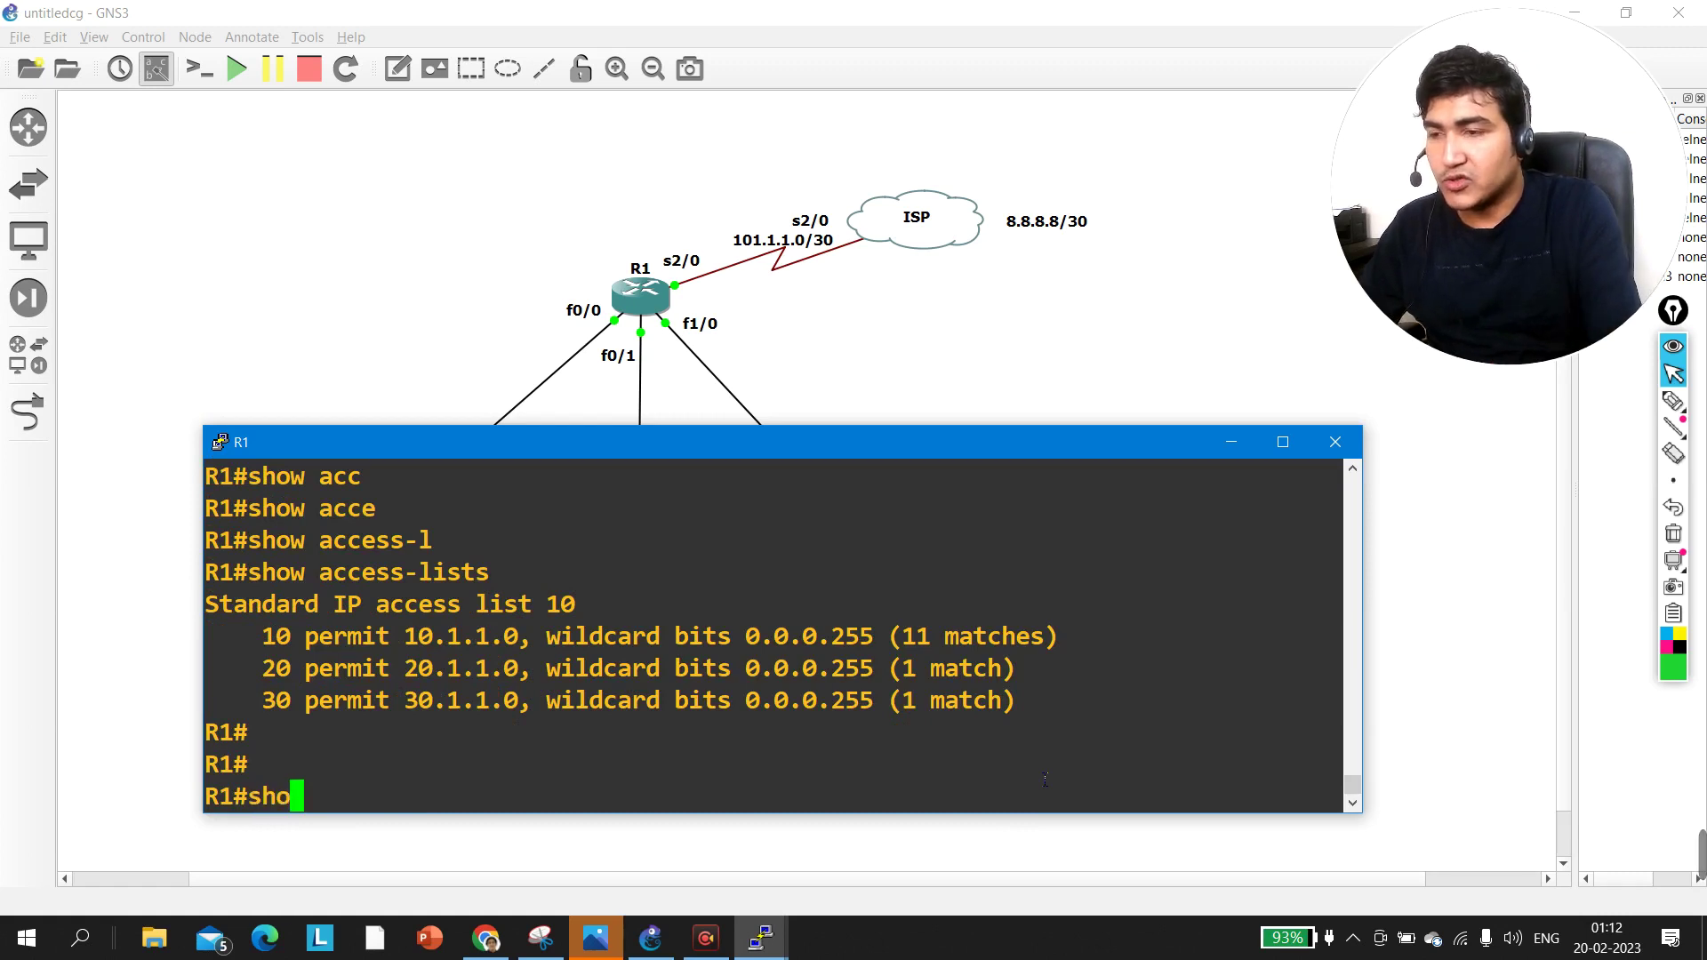
{"action": "key", "text": "Tab"}
{"action": "type", "text": "ip nat"}
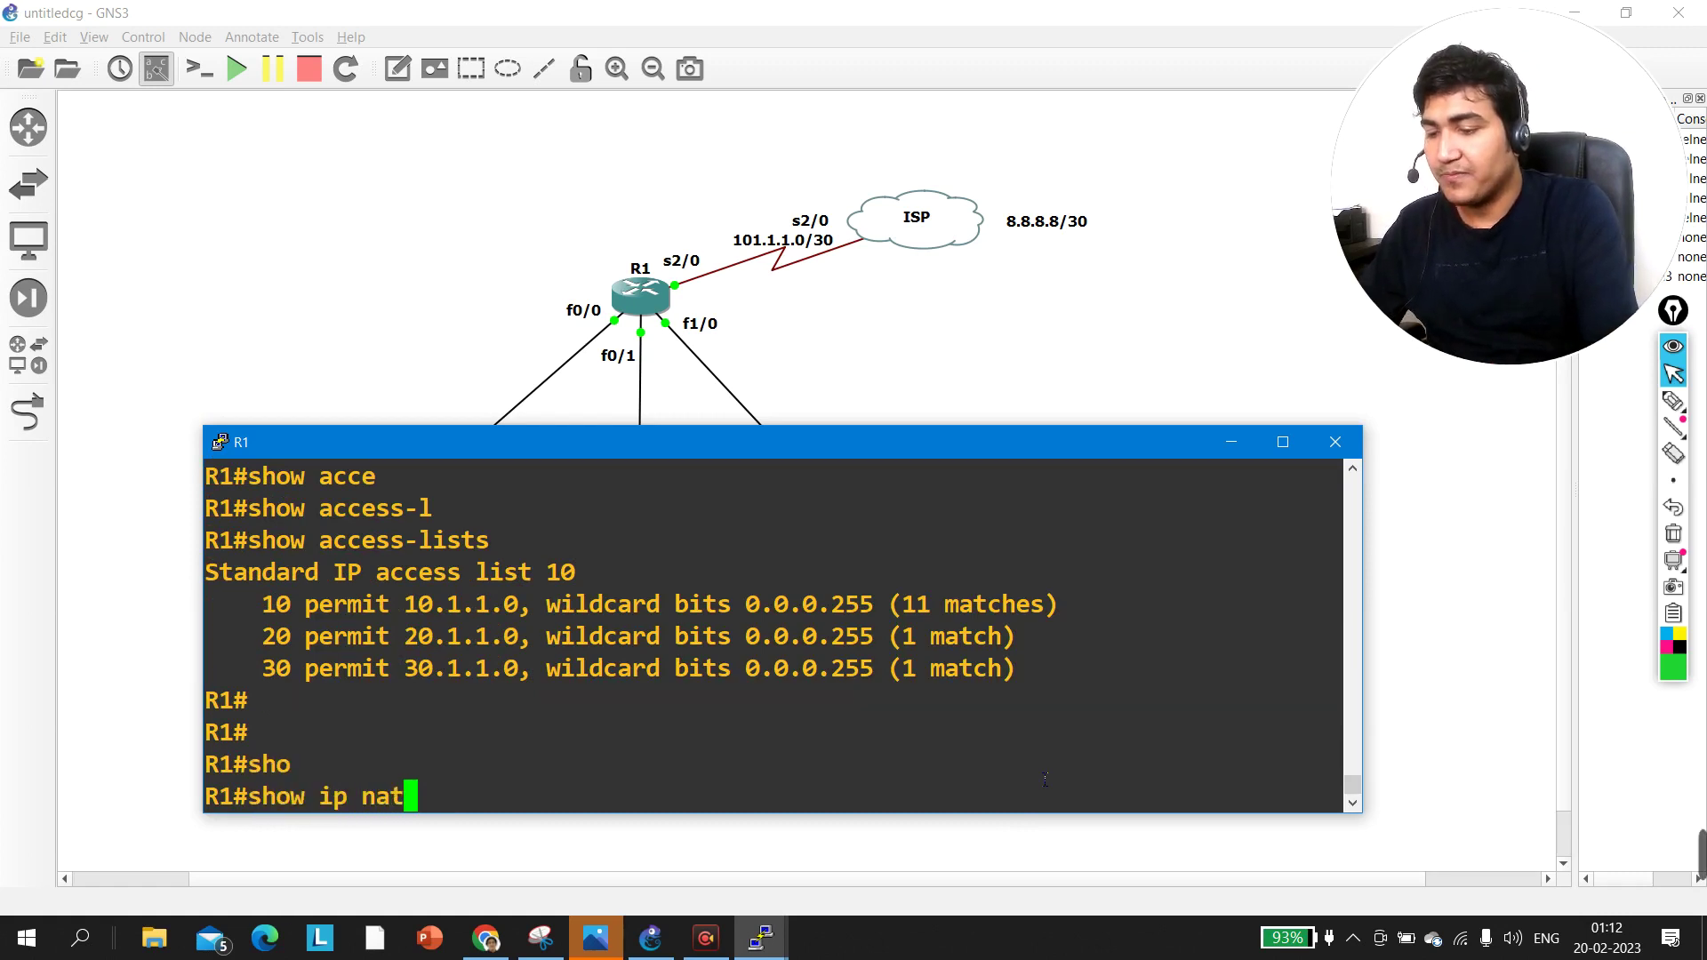
{"action": "key", "text": "Tab"}
{"action": "type", "text": "tr"}
{"action": "key", "text": "Tab"}
{"action": "key", "text": "Return"}
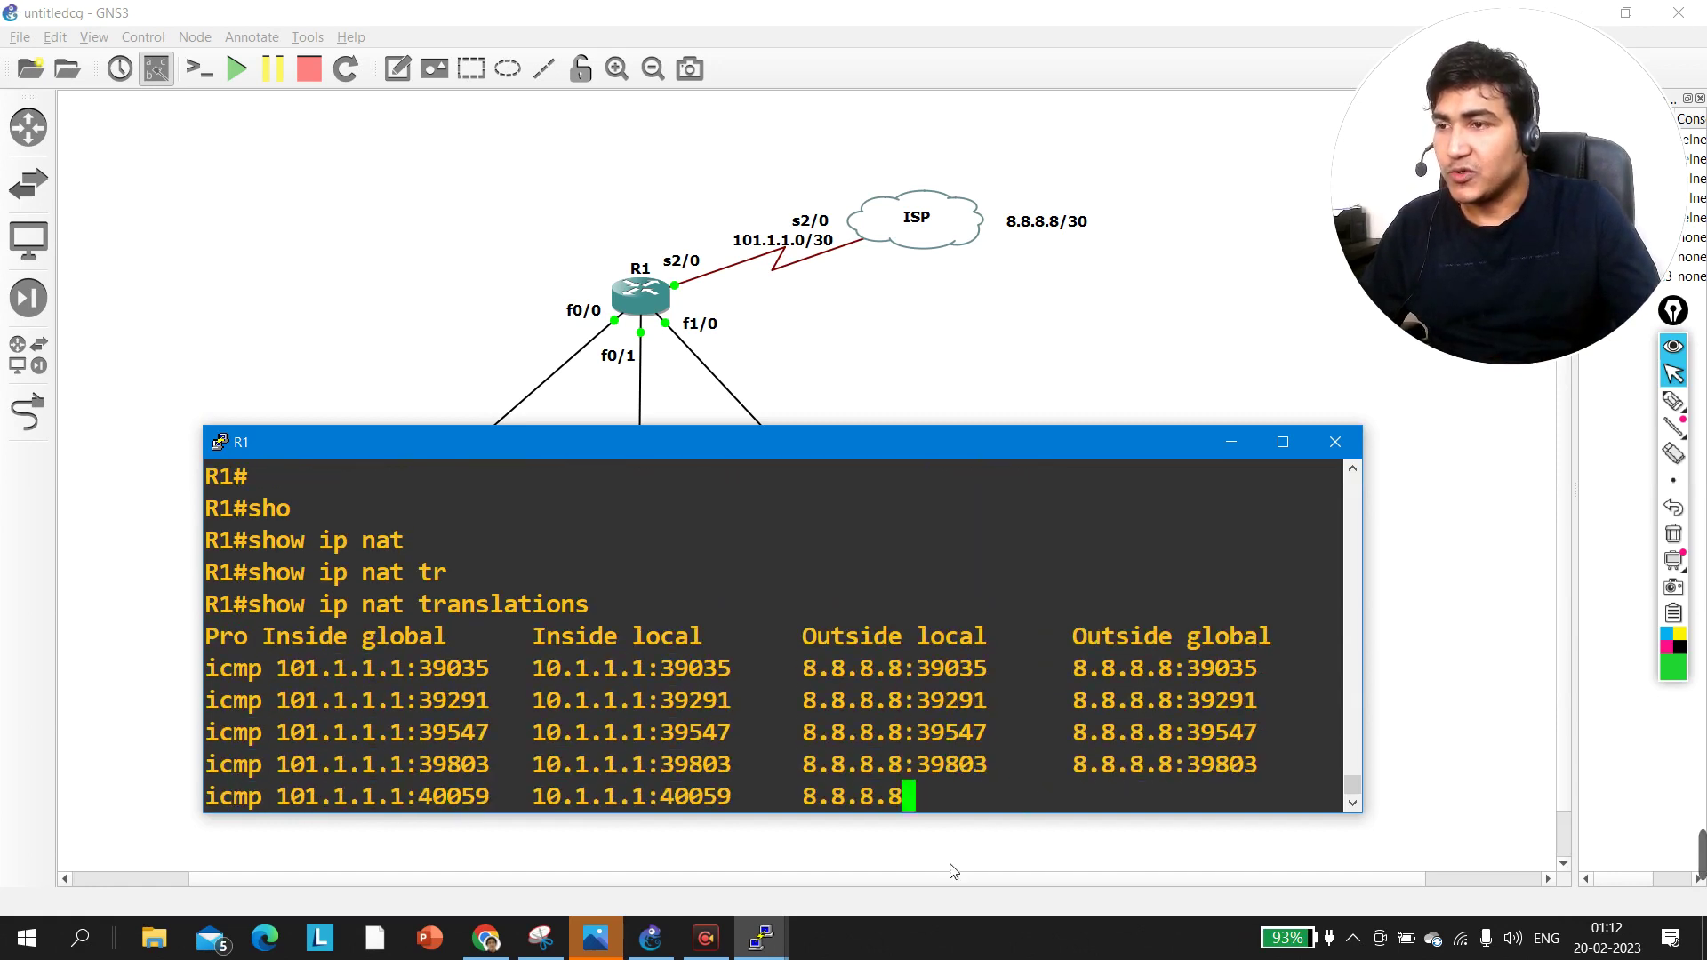
Step: Examine the translation entries, highlighting the first entry's inside local, inside global, outside local and outside global addresses, and return to a clear prompt
{"action": "left_click_drag", "start_coordinate": [235, 638], "coordinate": [1234, 763]}
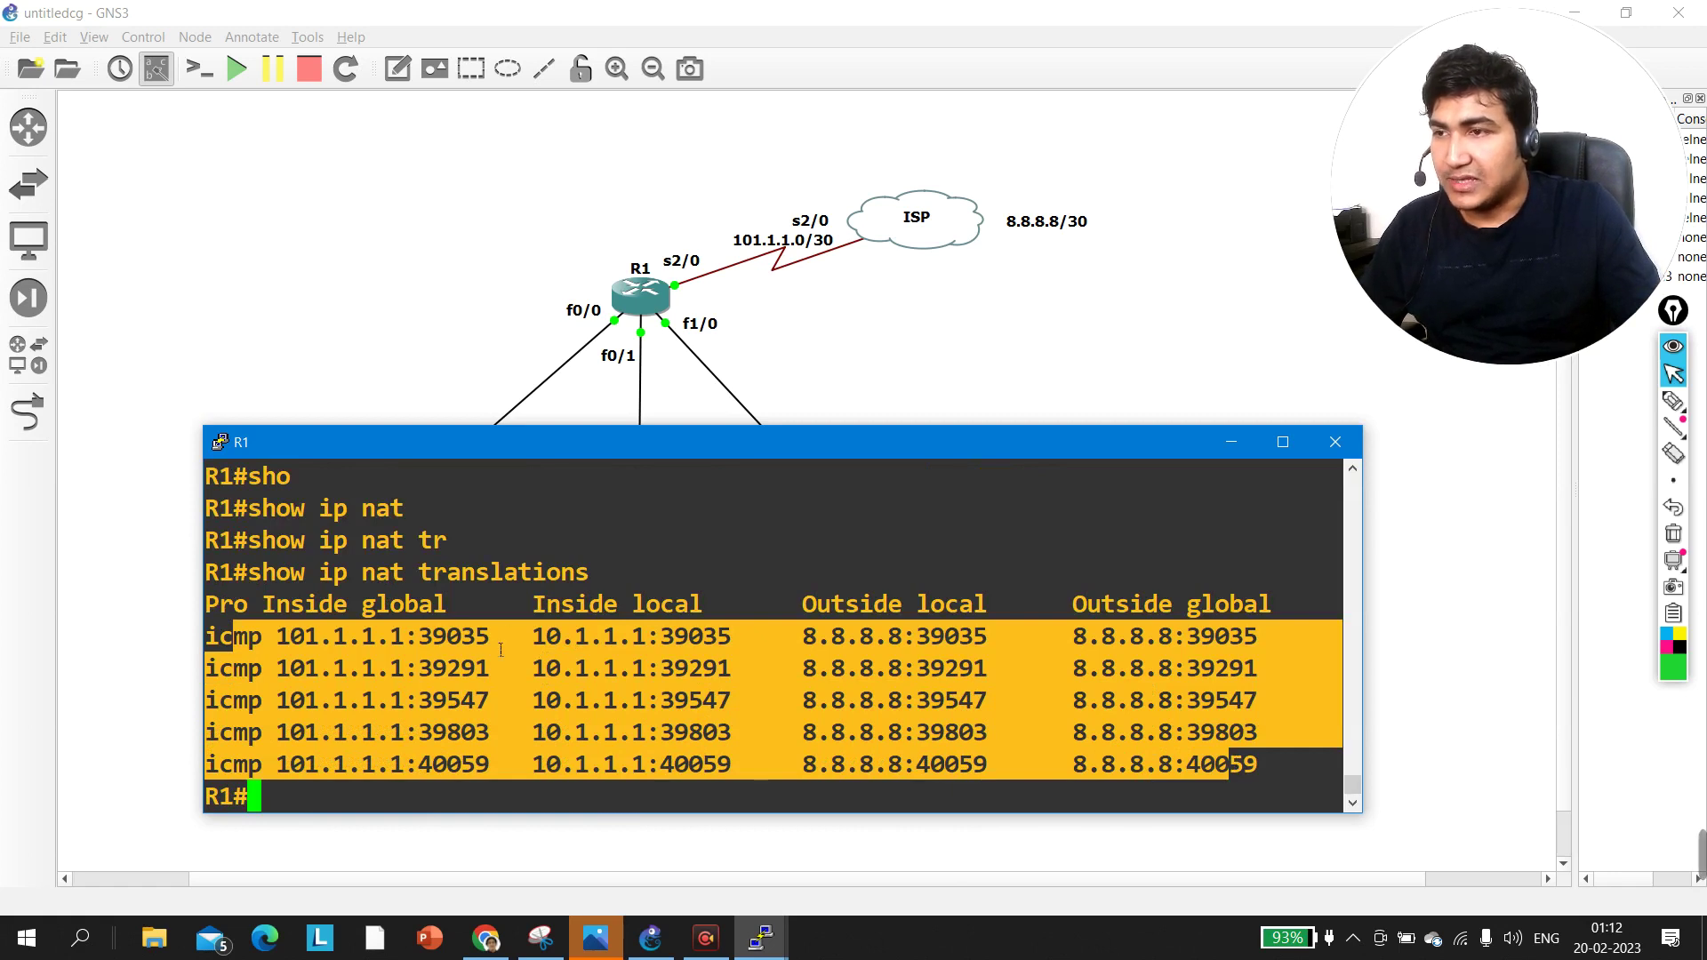
{"action": "left_click_drag", "start_coordinate": [501, 647], "coordinate": [646, 648]}
{"action": "left_click_drag", "start_coordinate": [415, 649], "coordinate": [290, 649]}
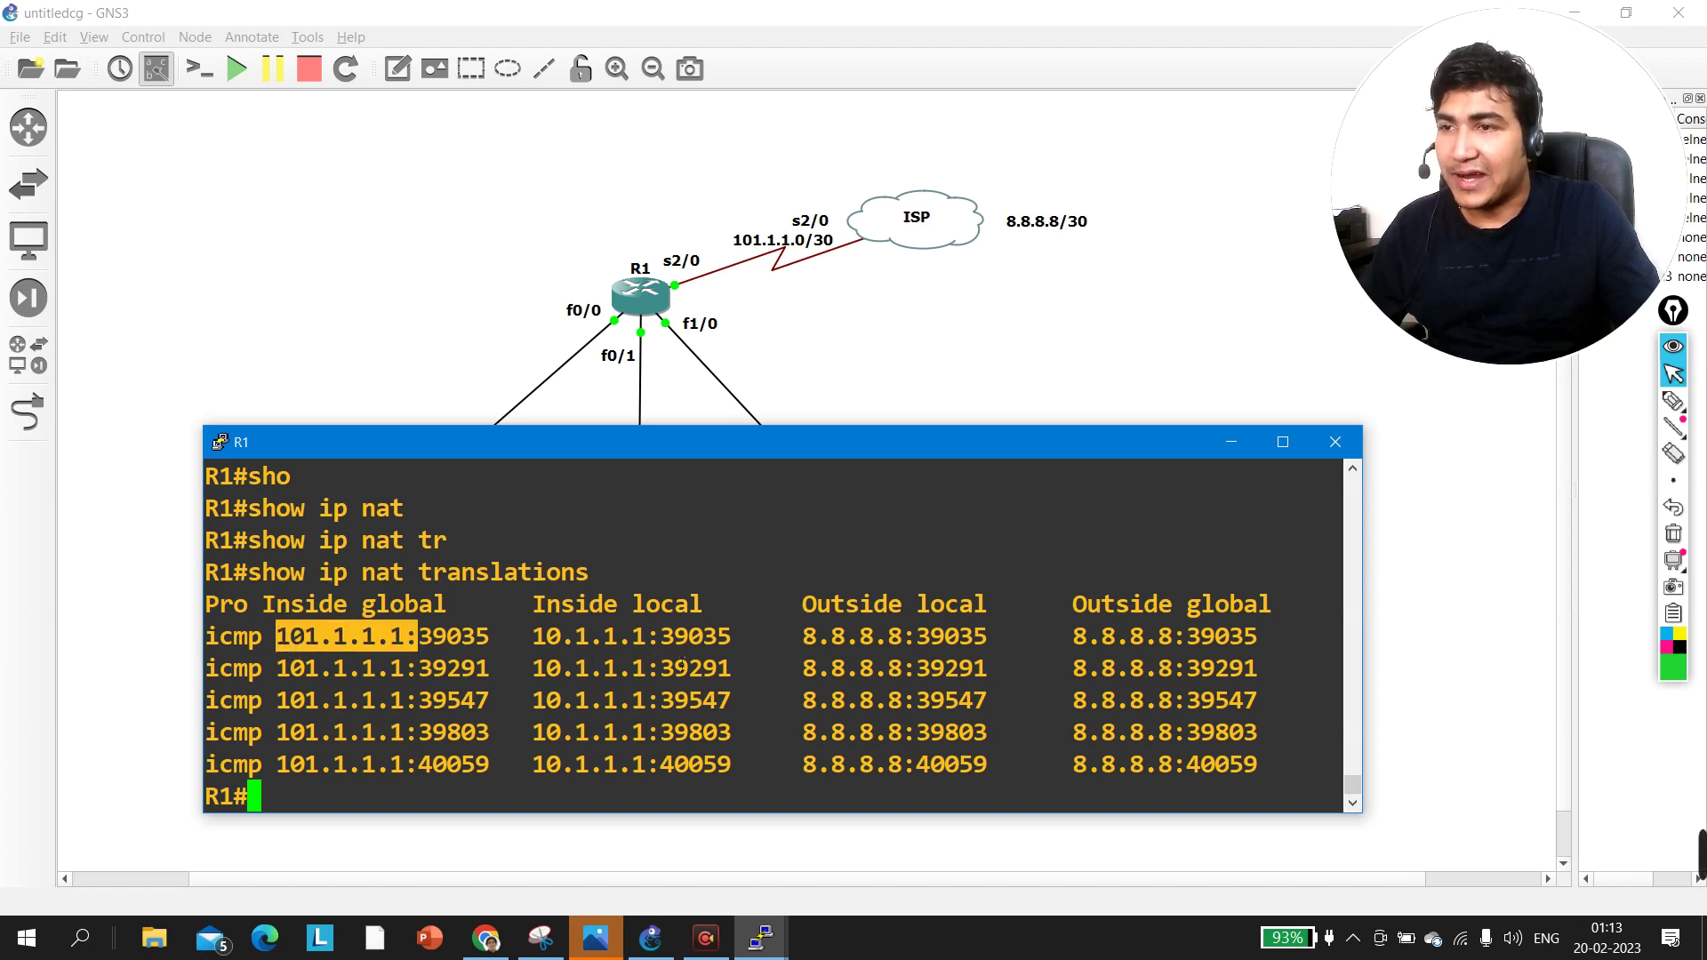
{"action": "left_click_drag", "start_coordinate": [905, 648], "coordinate": [789, 644]}
{"action": "left_click_drag", "start_coordinate": [1183, 643], "coordinate": [1095, 654]}
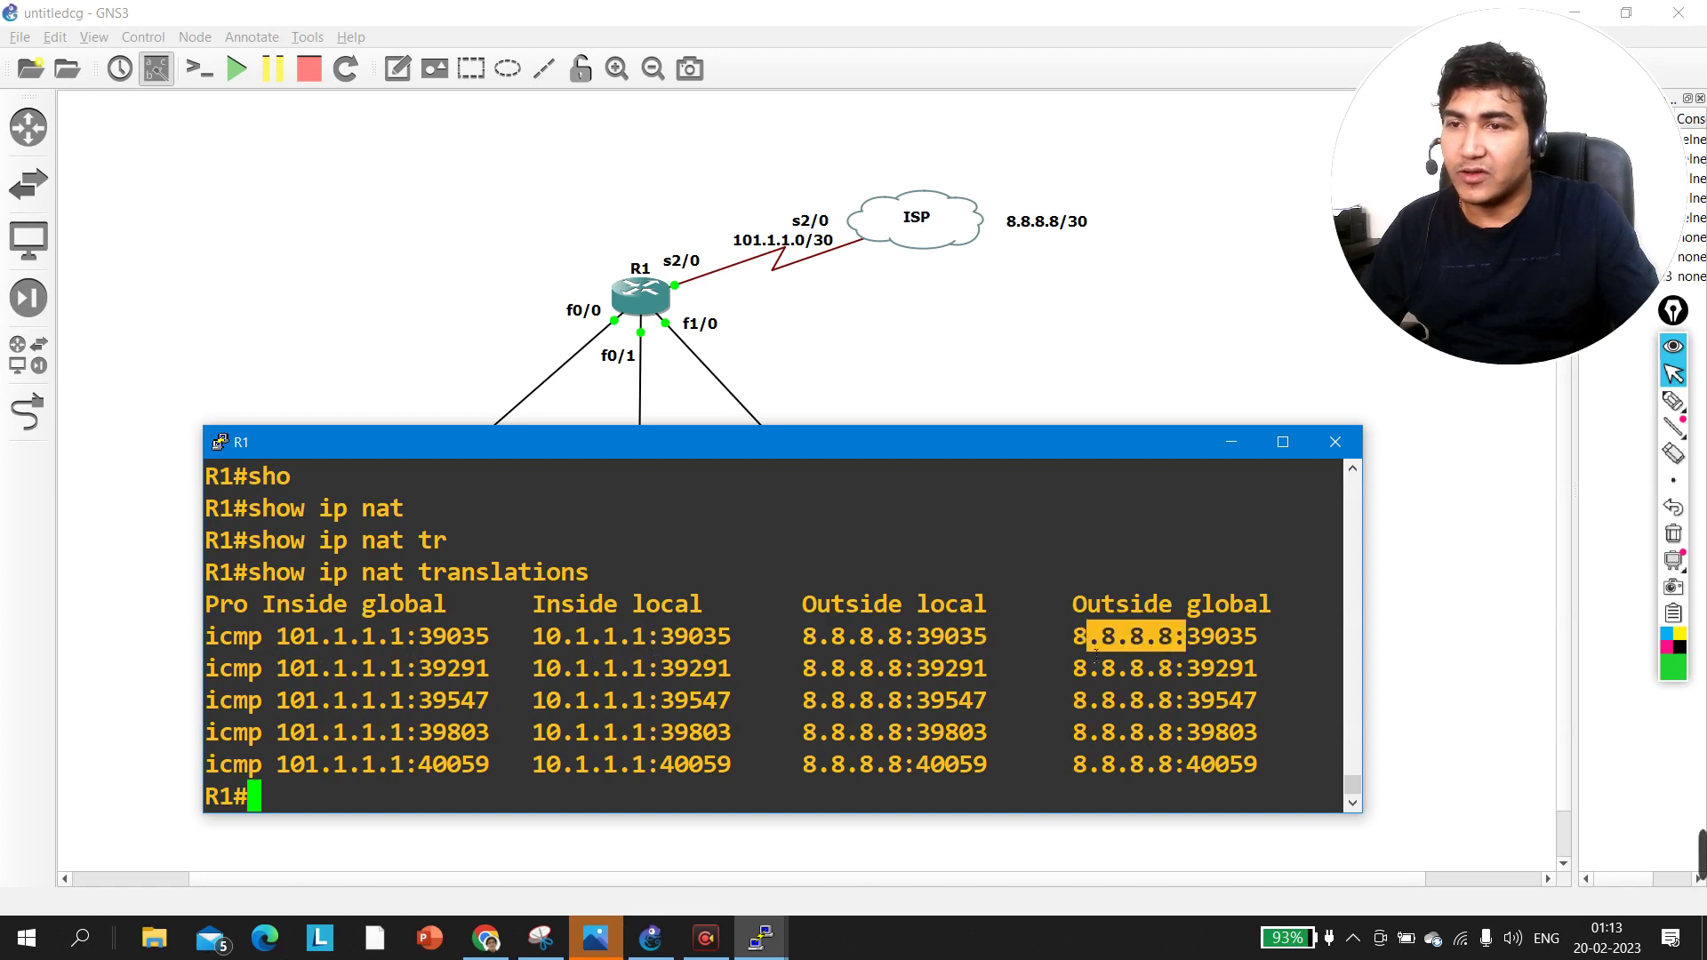
{"action": "left_click", "coordinate": [957, 683]}
{"action": "key", "text": "Return"}
{"action": "key", "text": "Return"}
{"action": "key", "text": "Return"}
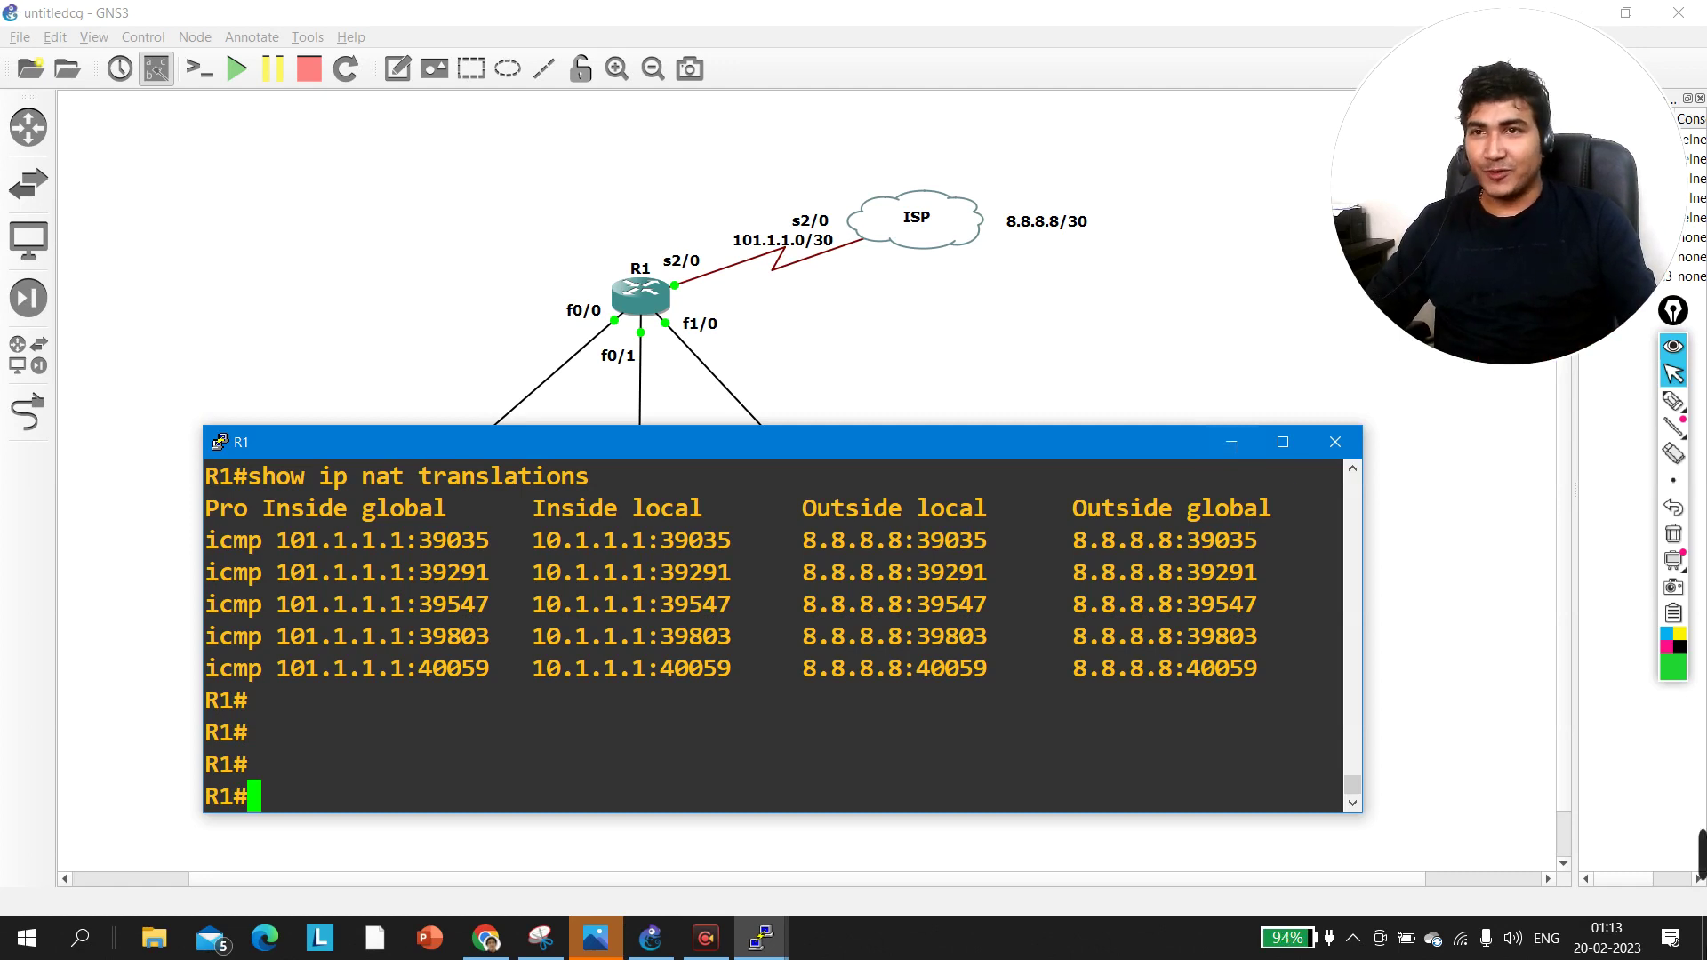
{"action": "mouse_move", "coordinate": [1461, 863]}
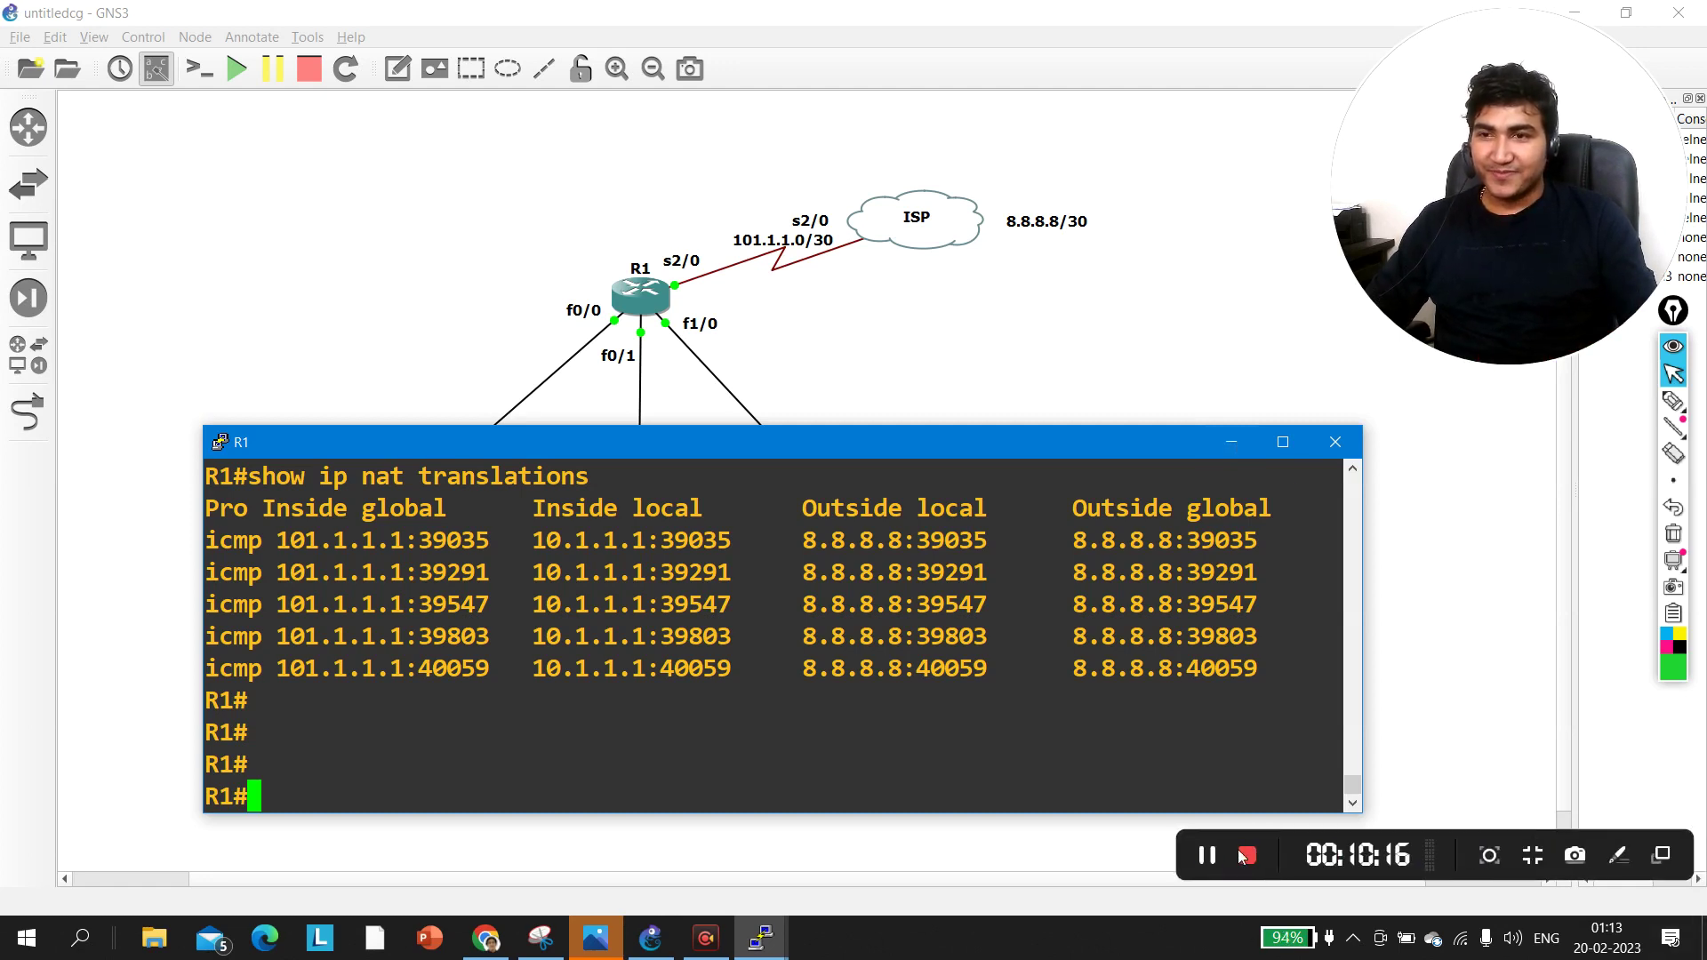